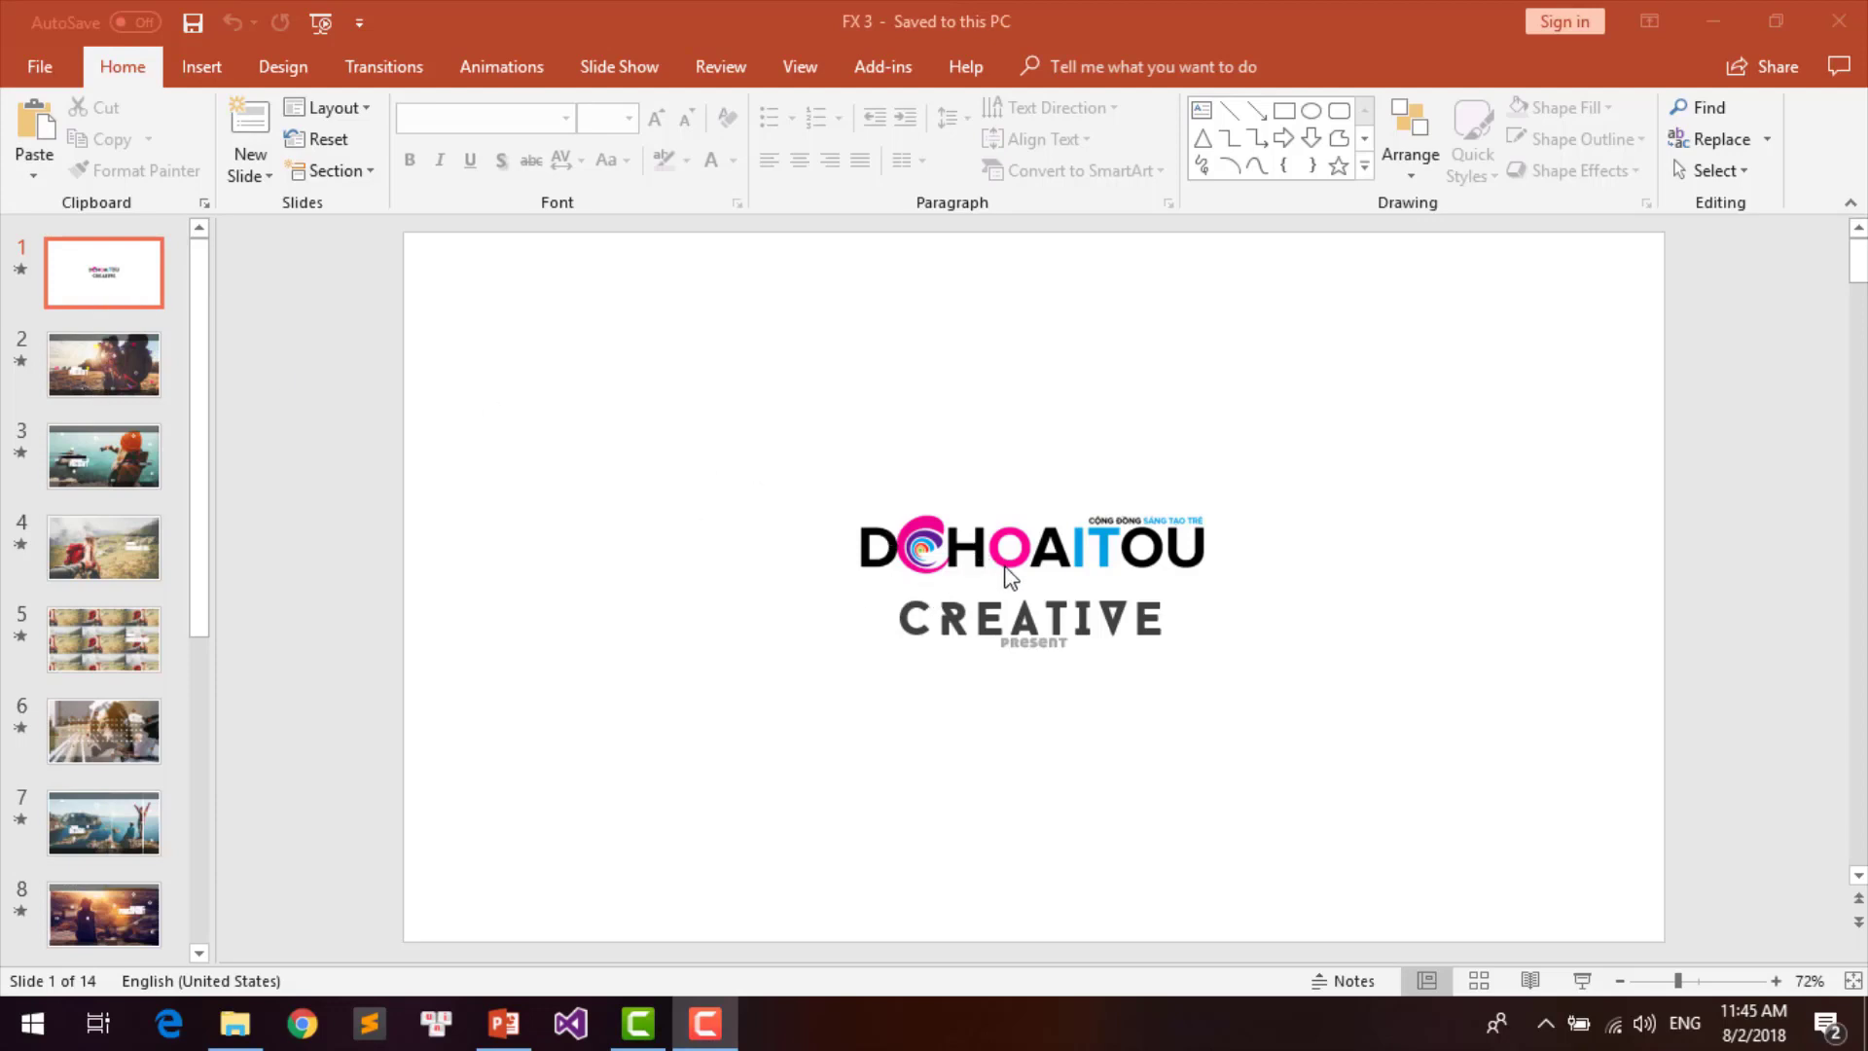
# Step: Select slide 1's logo picture and show the Selection Pane listing Picture 5, TextBox 3 and TextBox 1
pyautogui.click(997, 554)
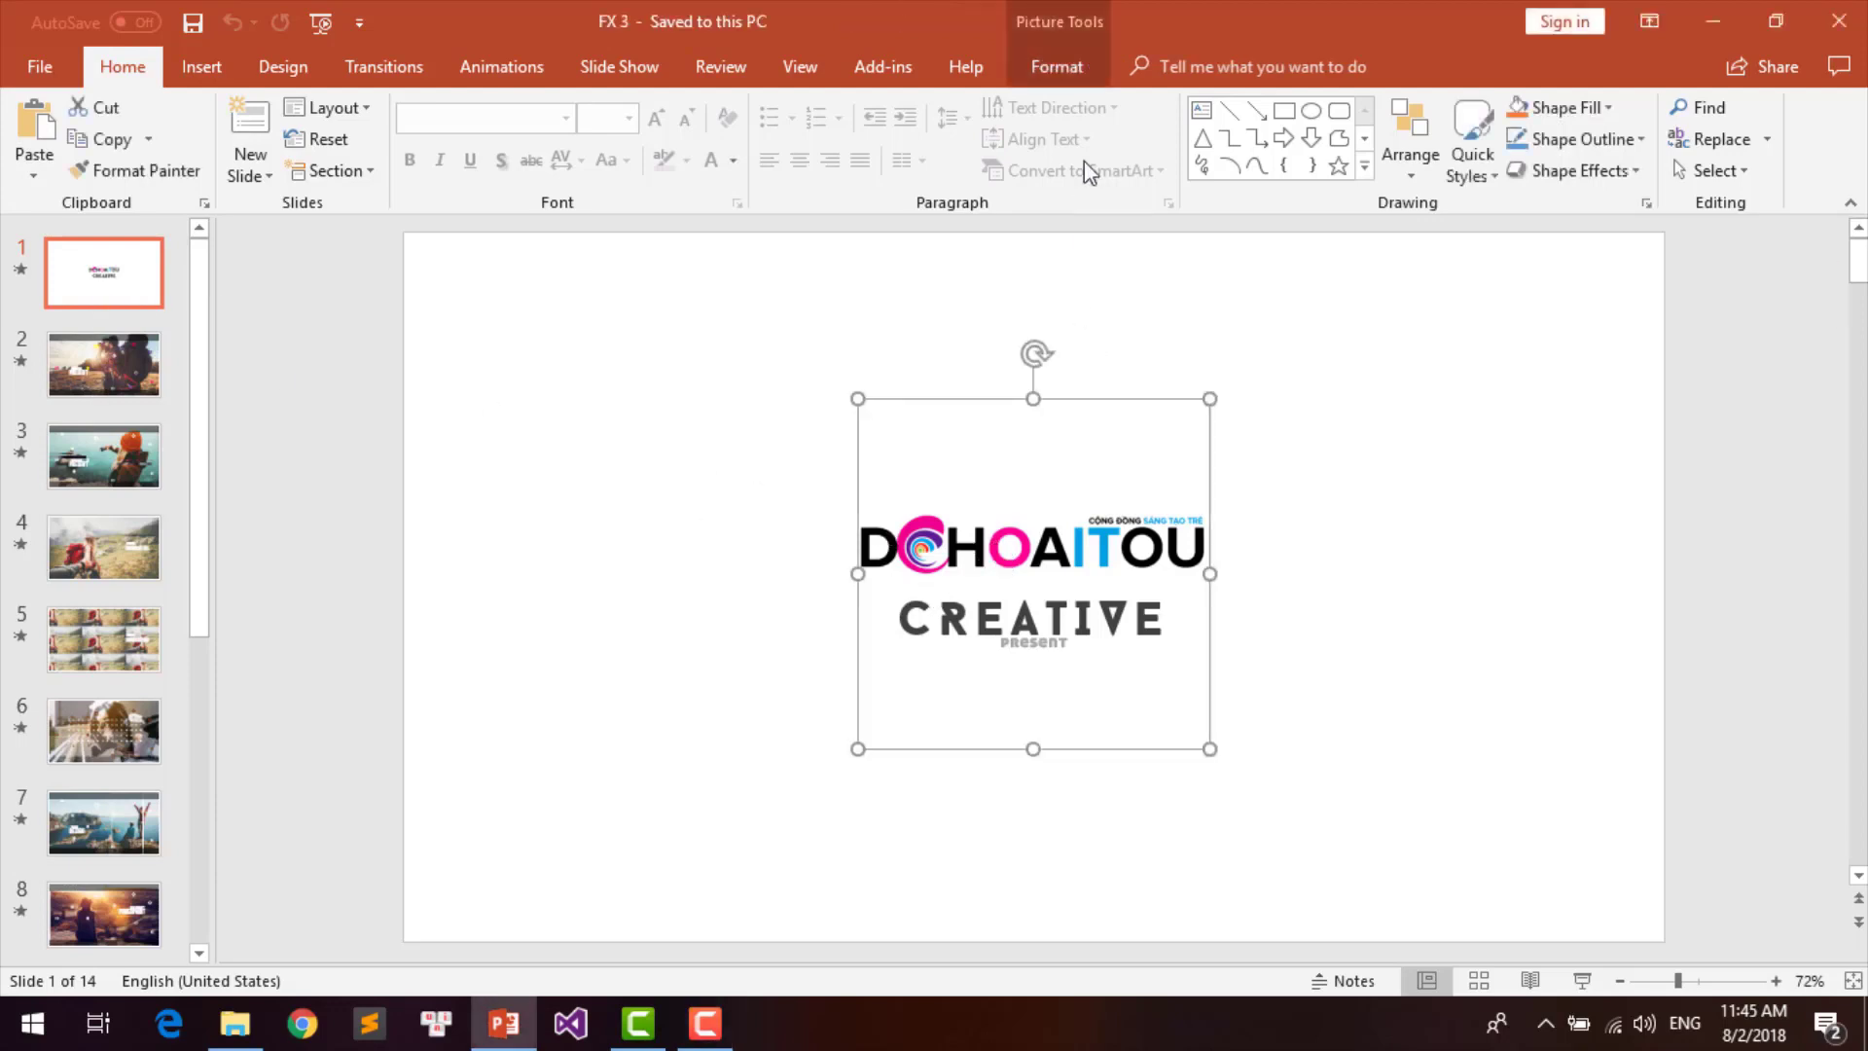
pyautogui.click(1059, 68)
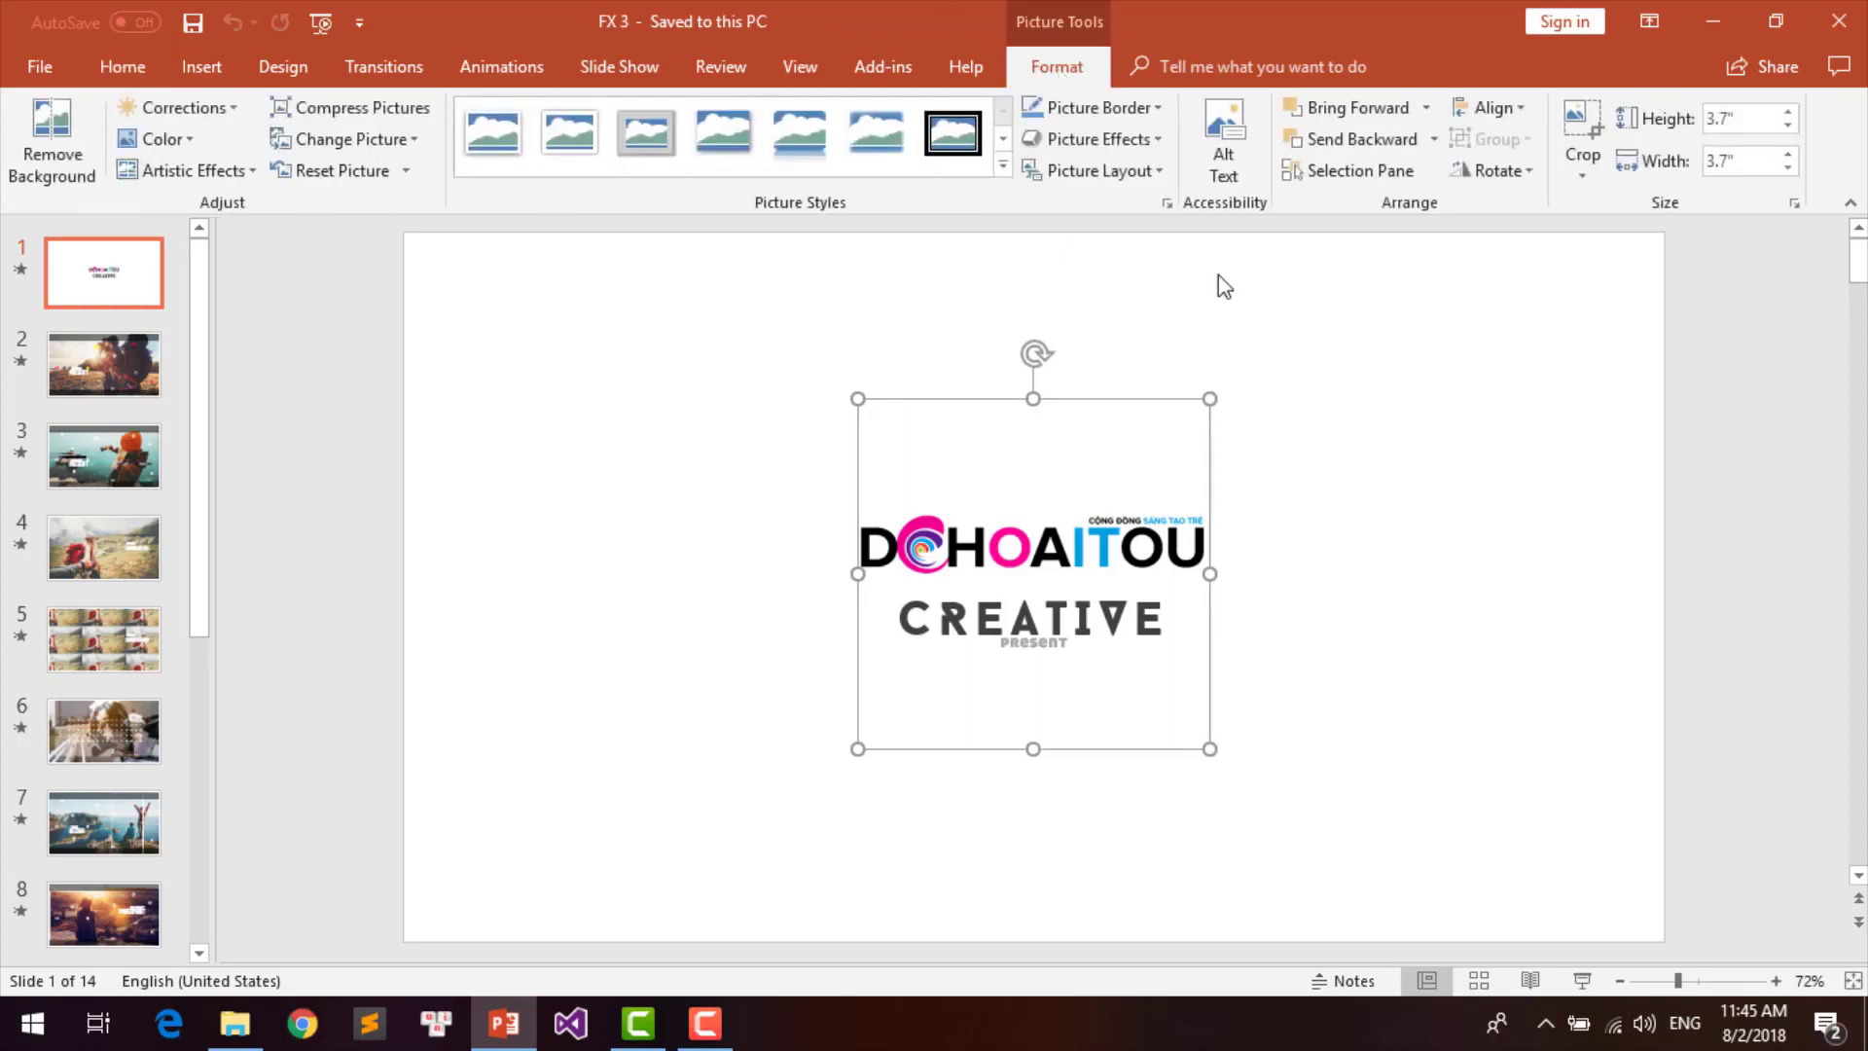
pyautogui.click(1331, 176)
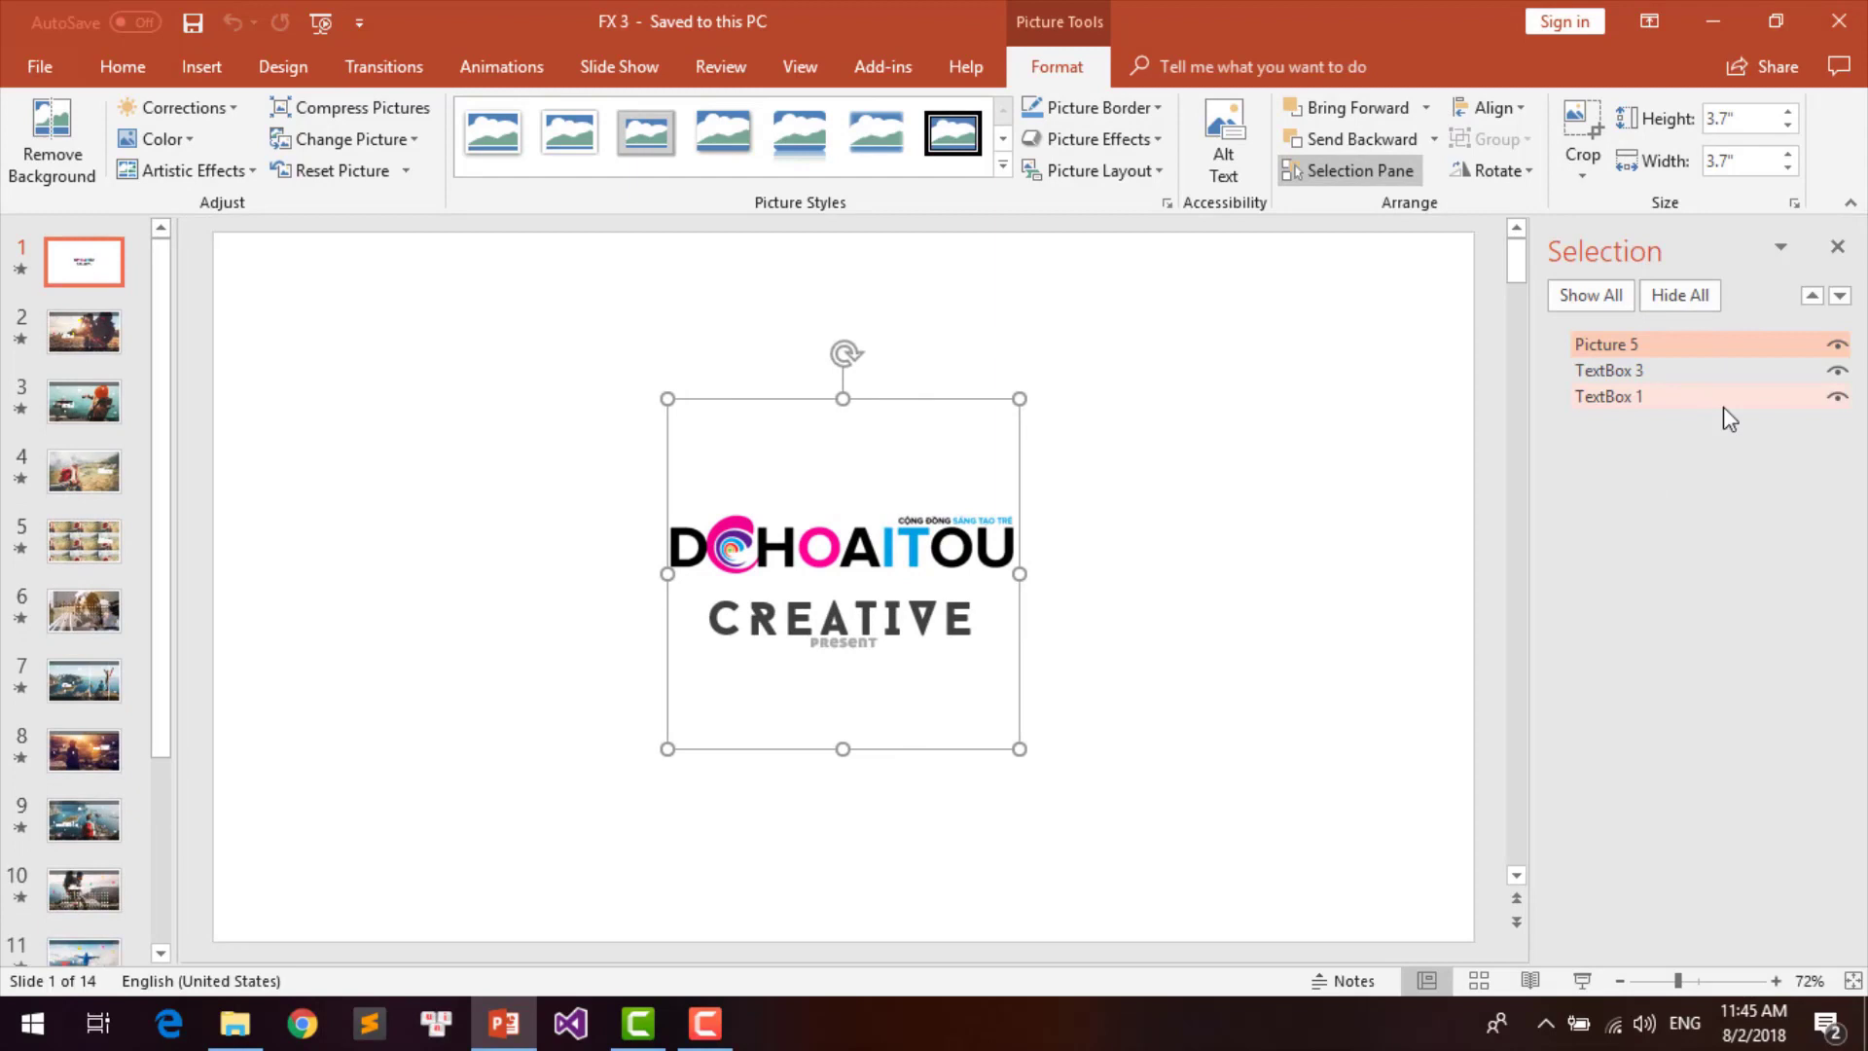
# Step: Look at the logo picture's Change Picture options without changing anything, then move to slide 2
pyautogui.rightClick(926, 548)
pyautogui.moveTo(1030, 222)
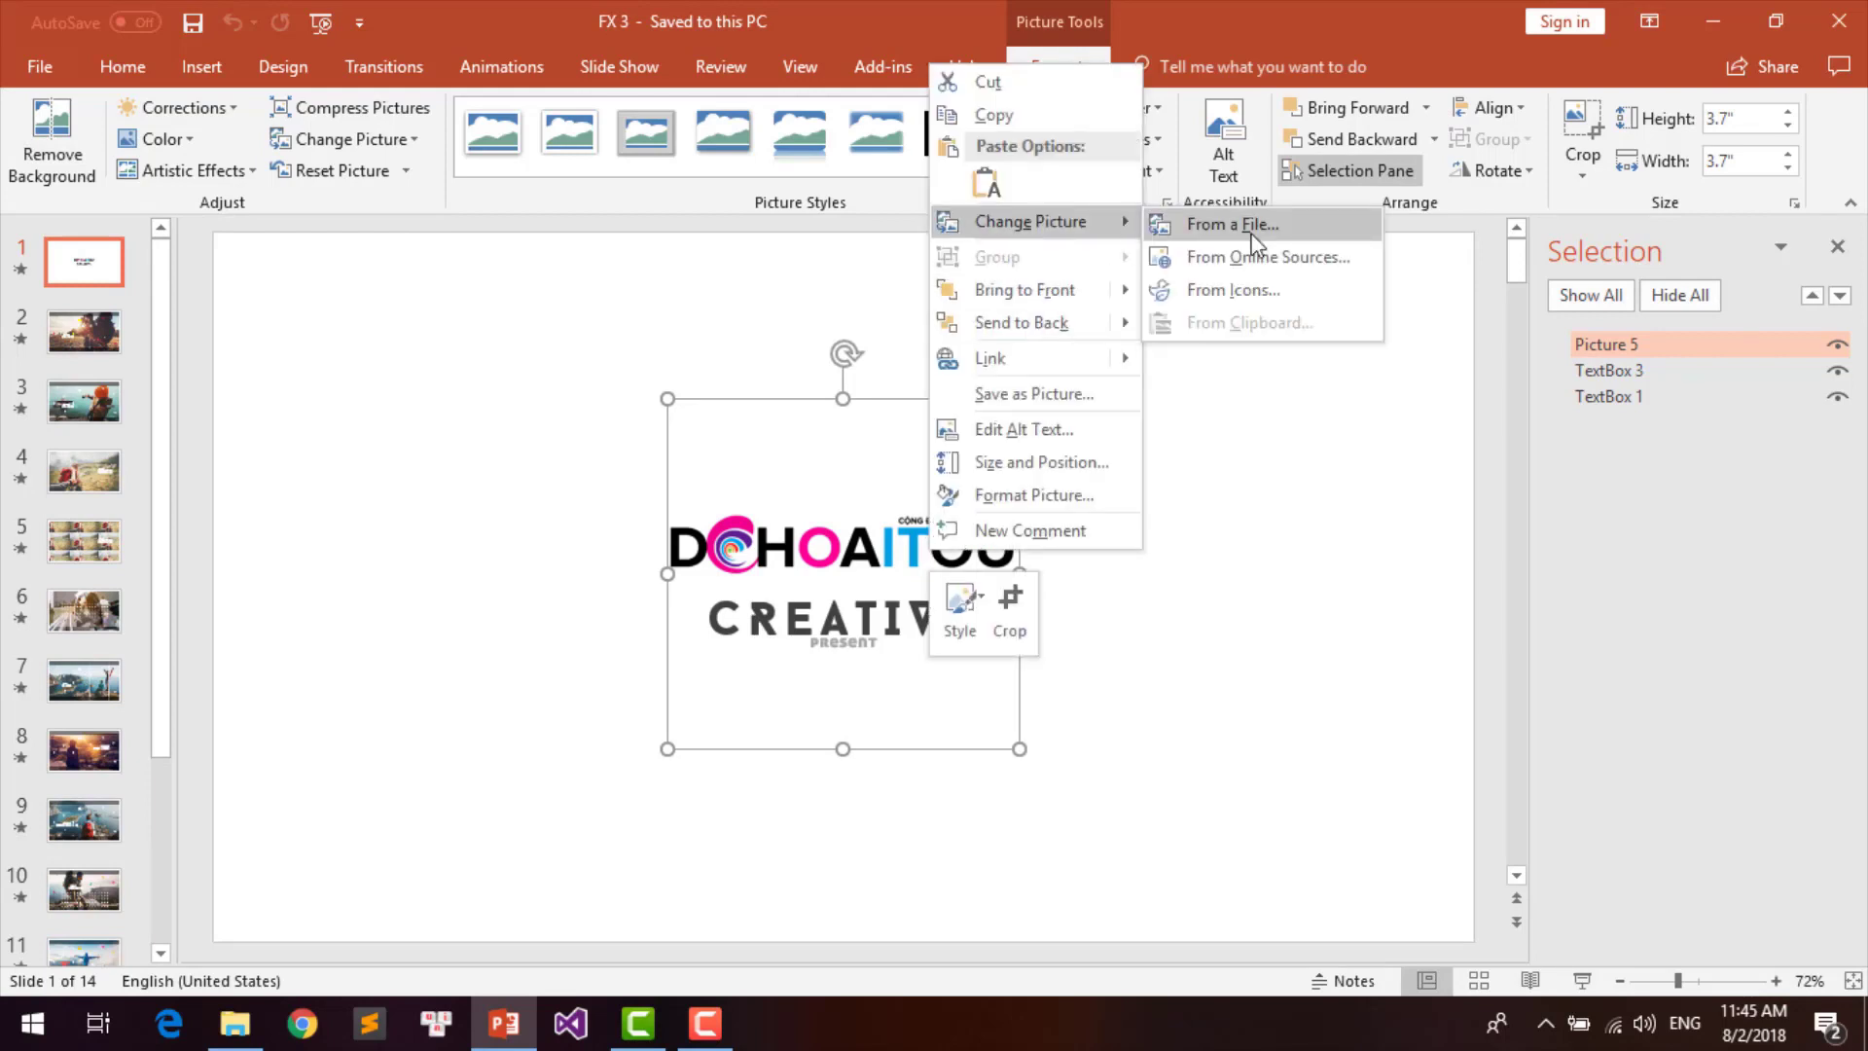
pyautogui.click(73, 327)
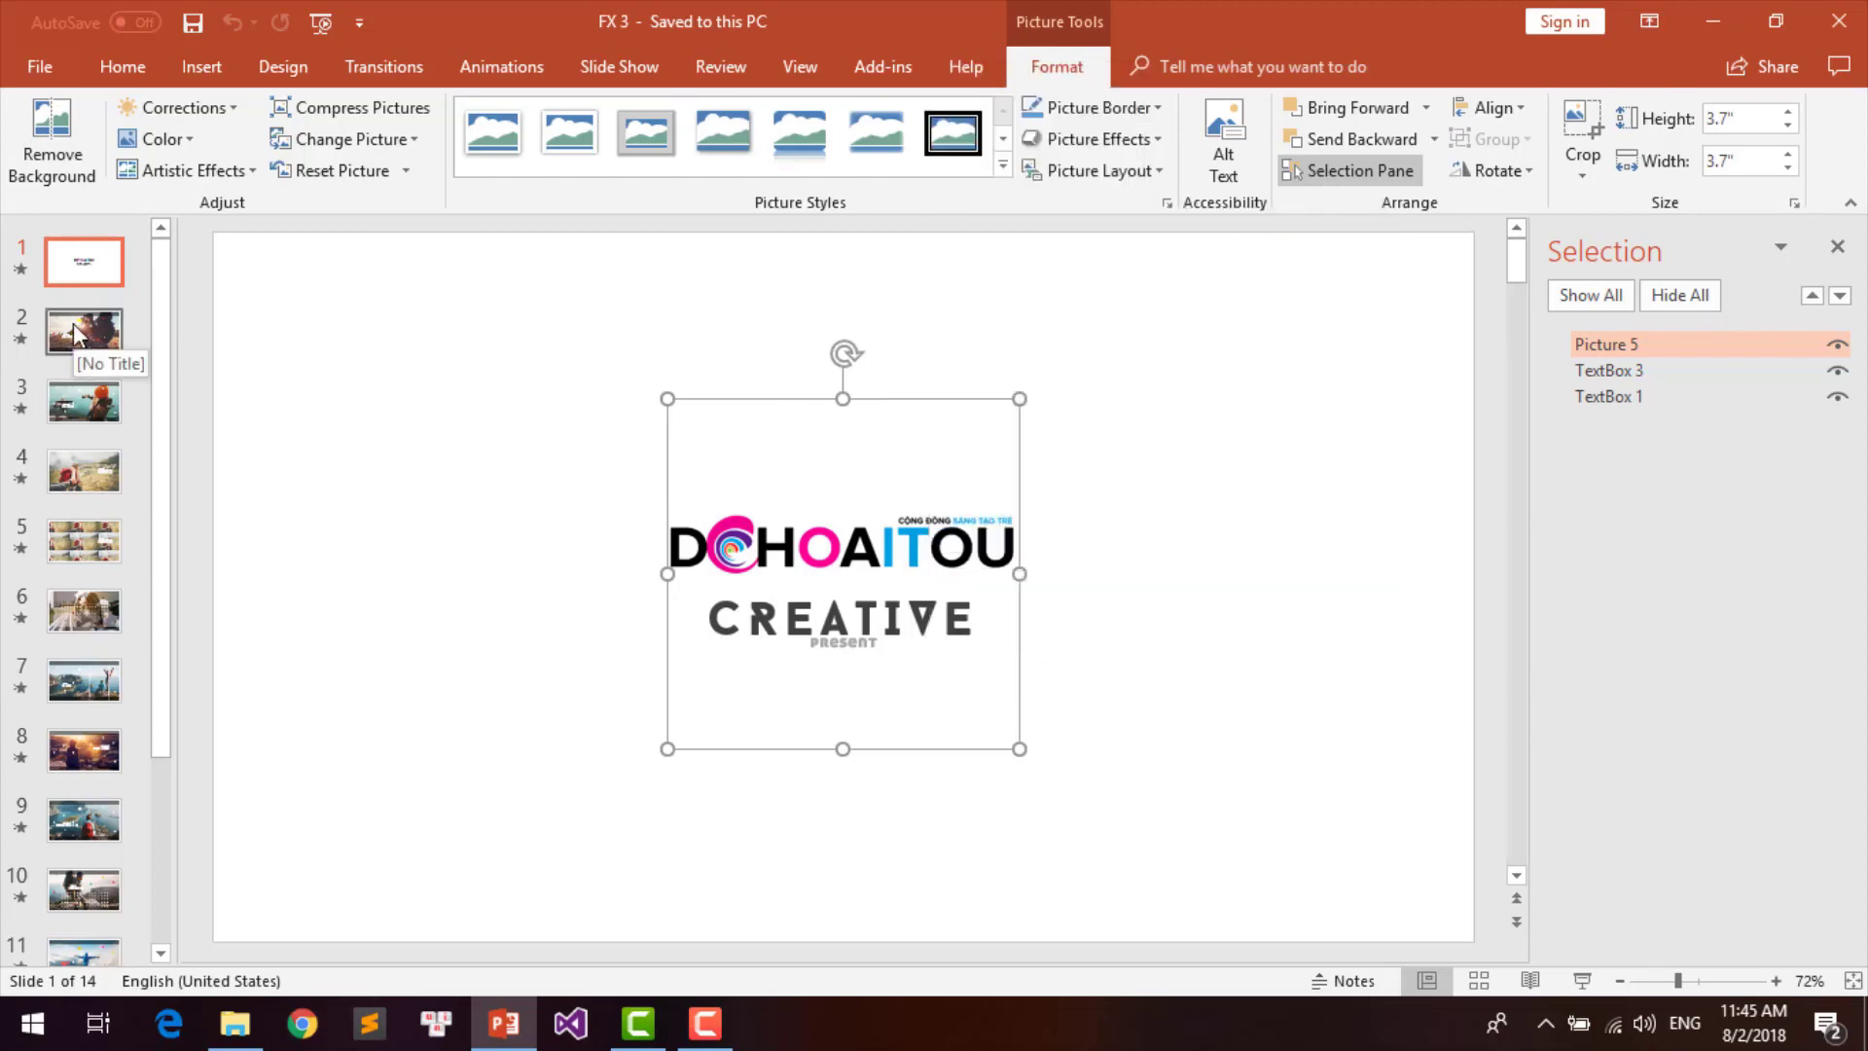
pyautogui.click(74, 327)
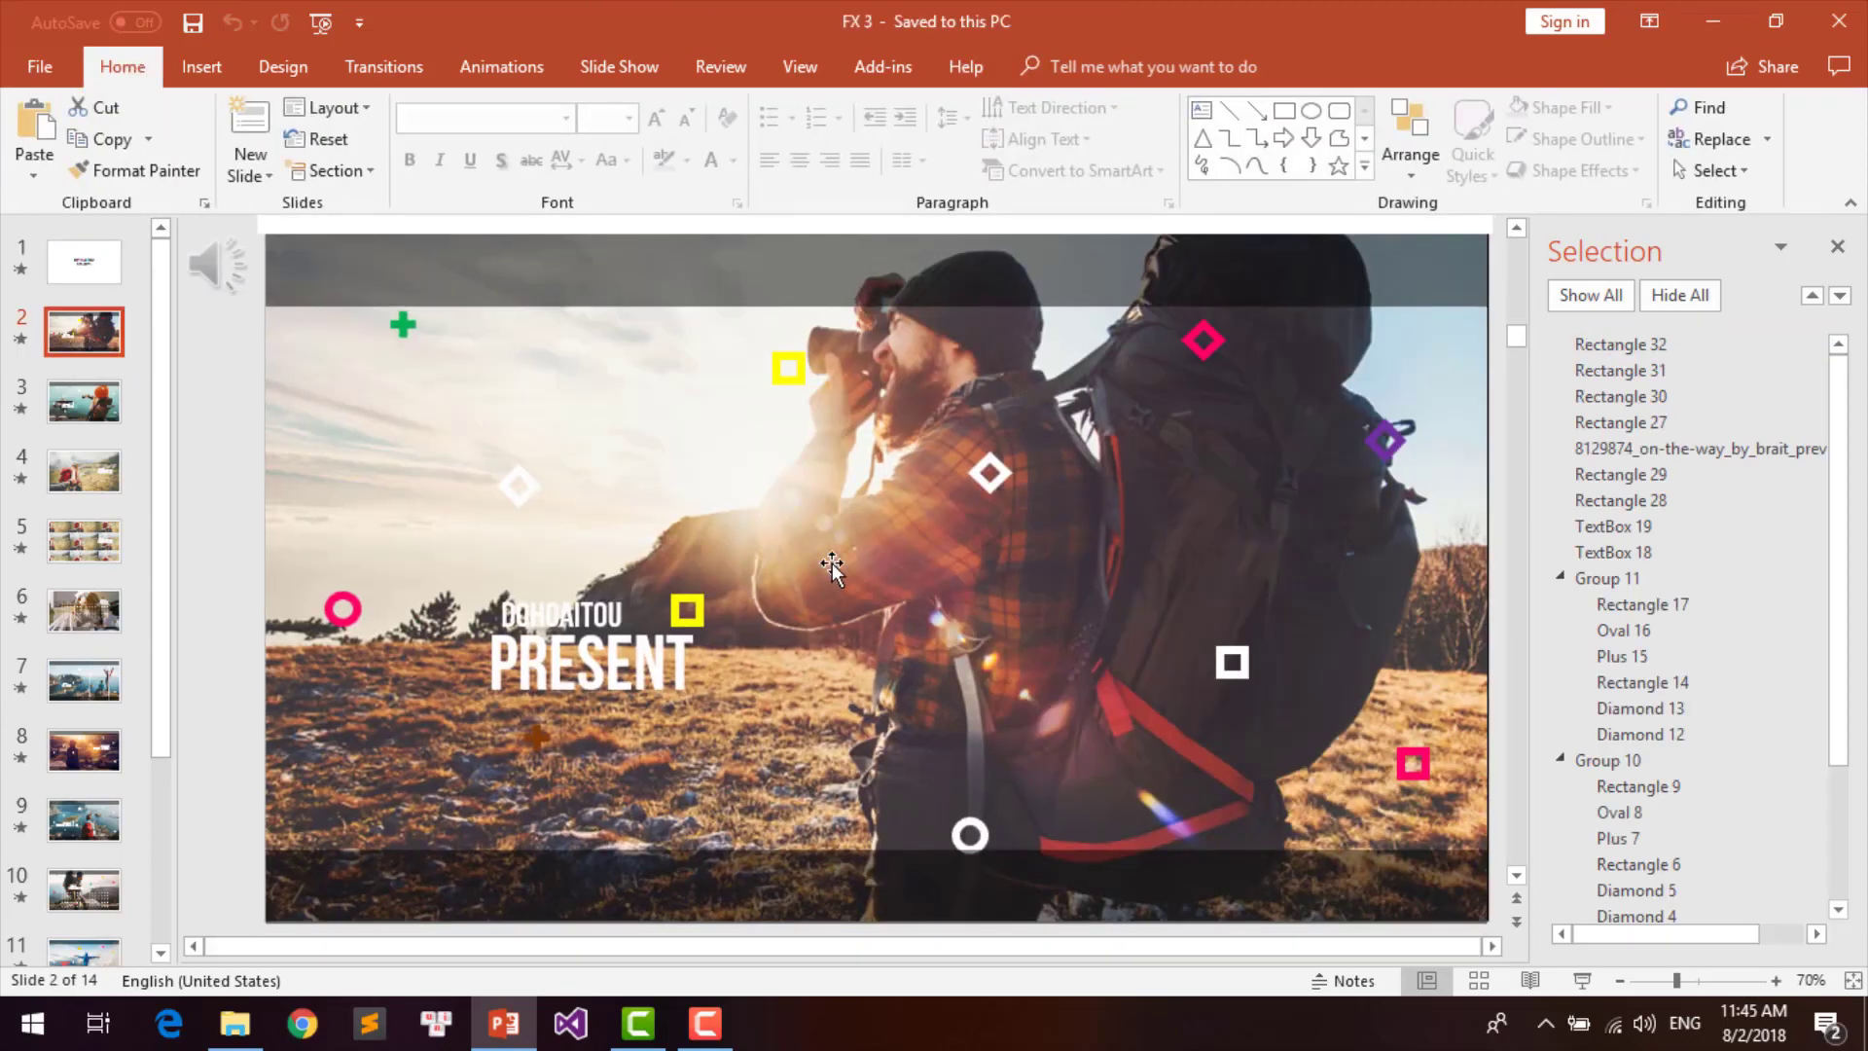
# Step: Select slide 2's PRESENT text box, confirm its Bebas Neue 60 font, and show its Drawing Tools Format options
pyautogui.click(604, 664)
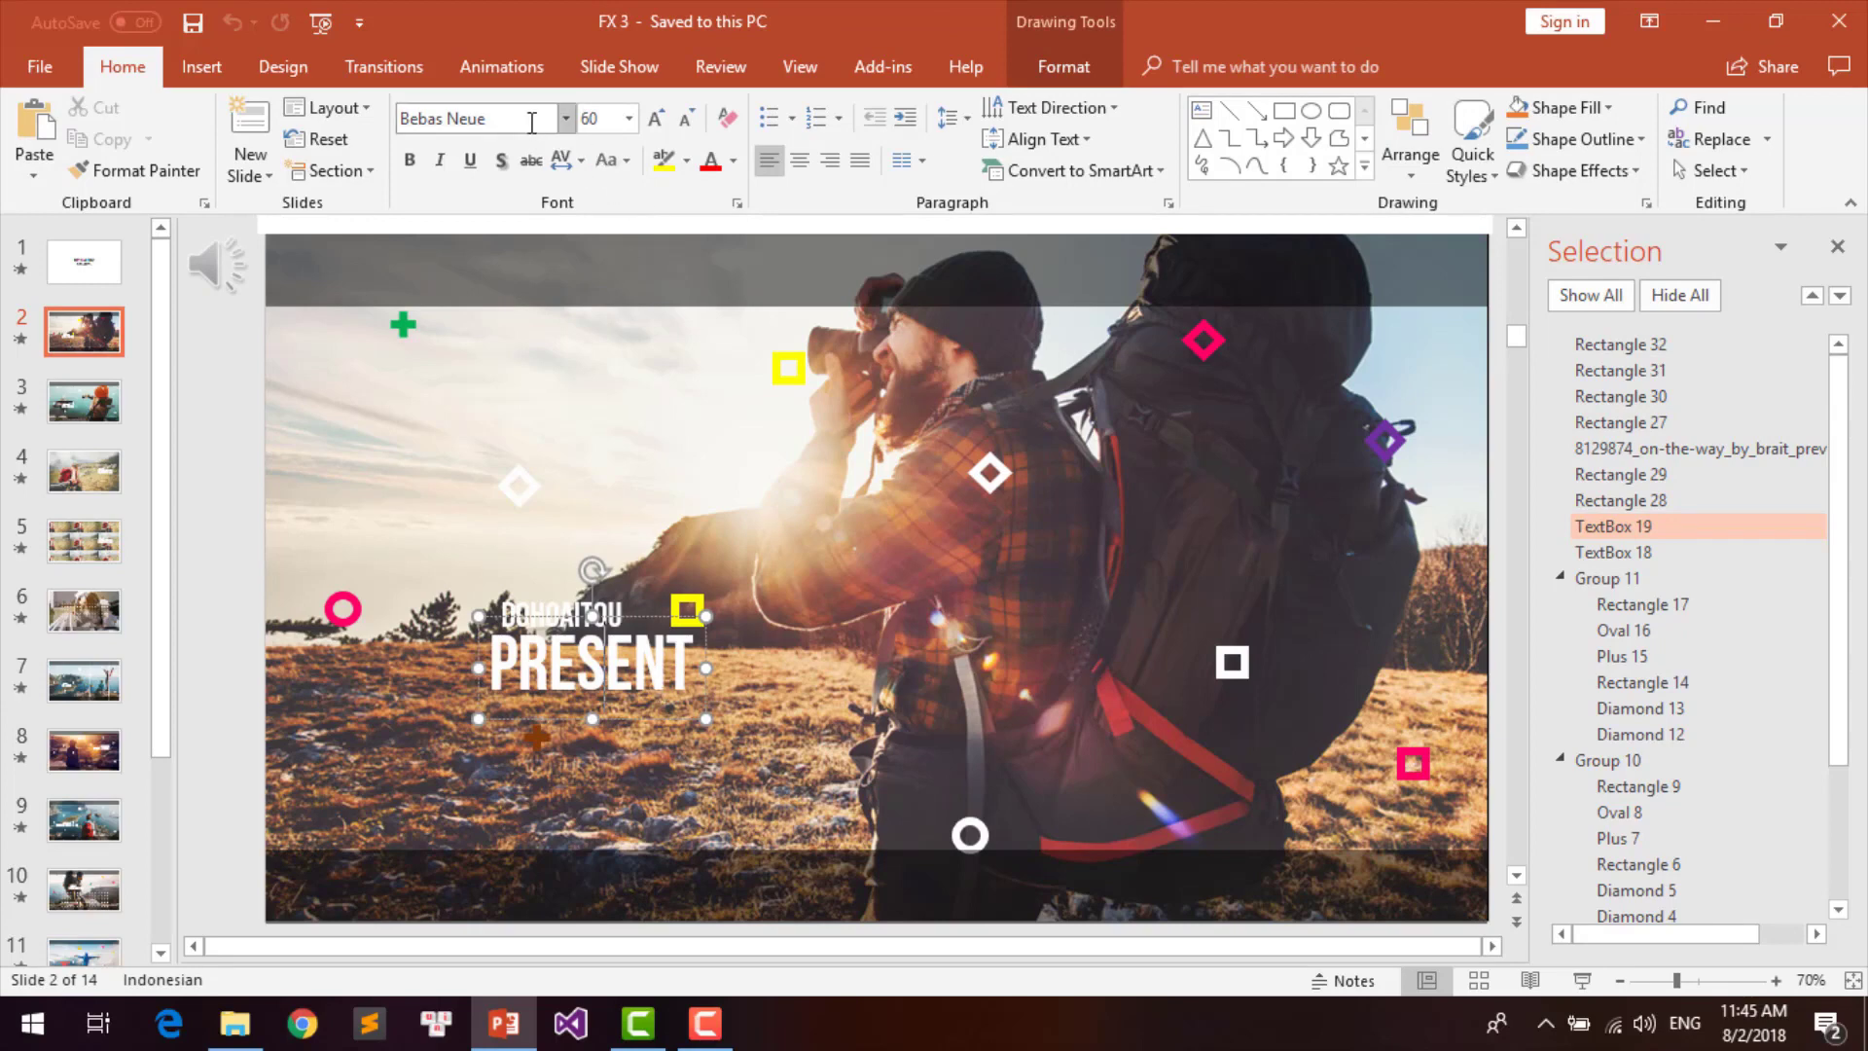
pyautogui.click(586, 118)
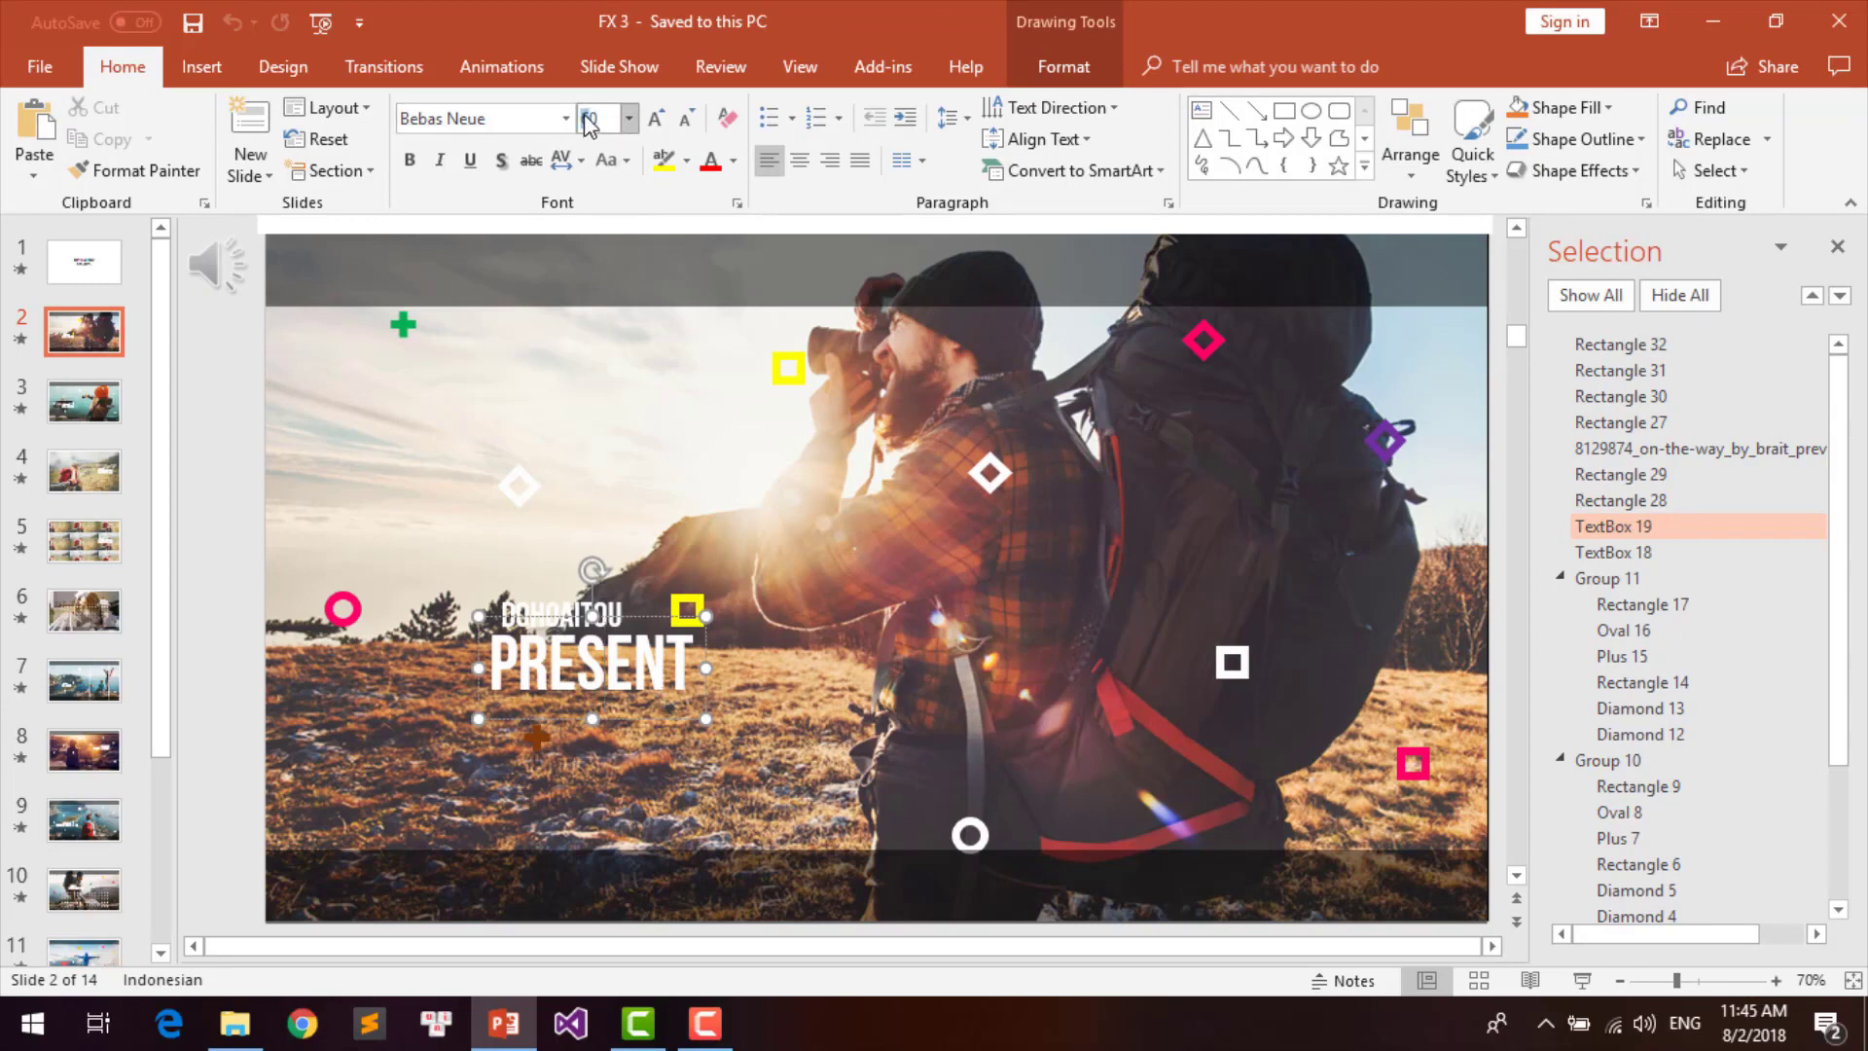
pyautogui.click(1074, 76)
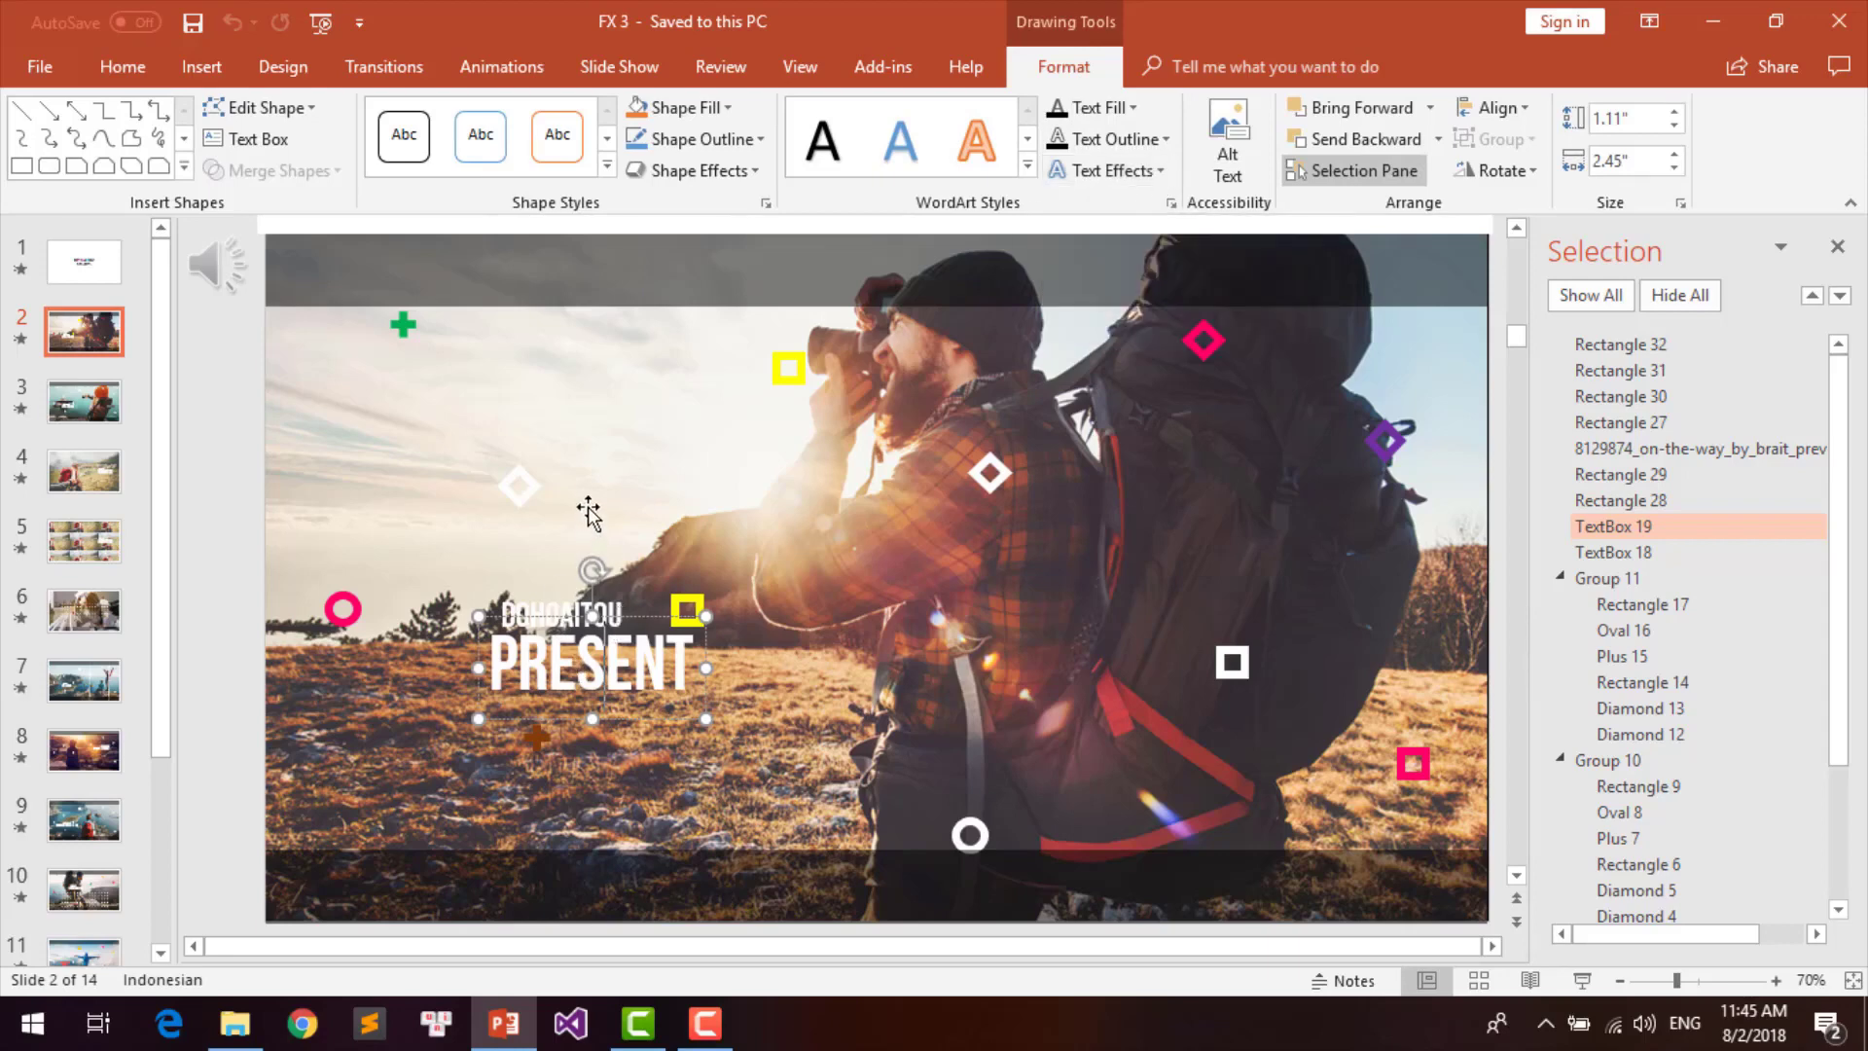
pyautogui.click(342, 608)
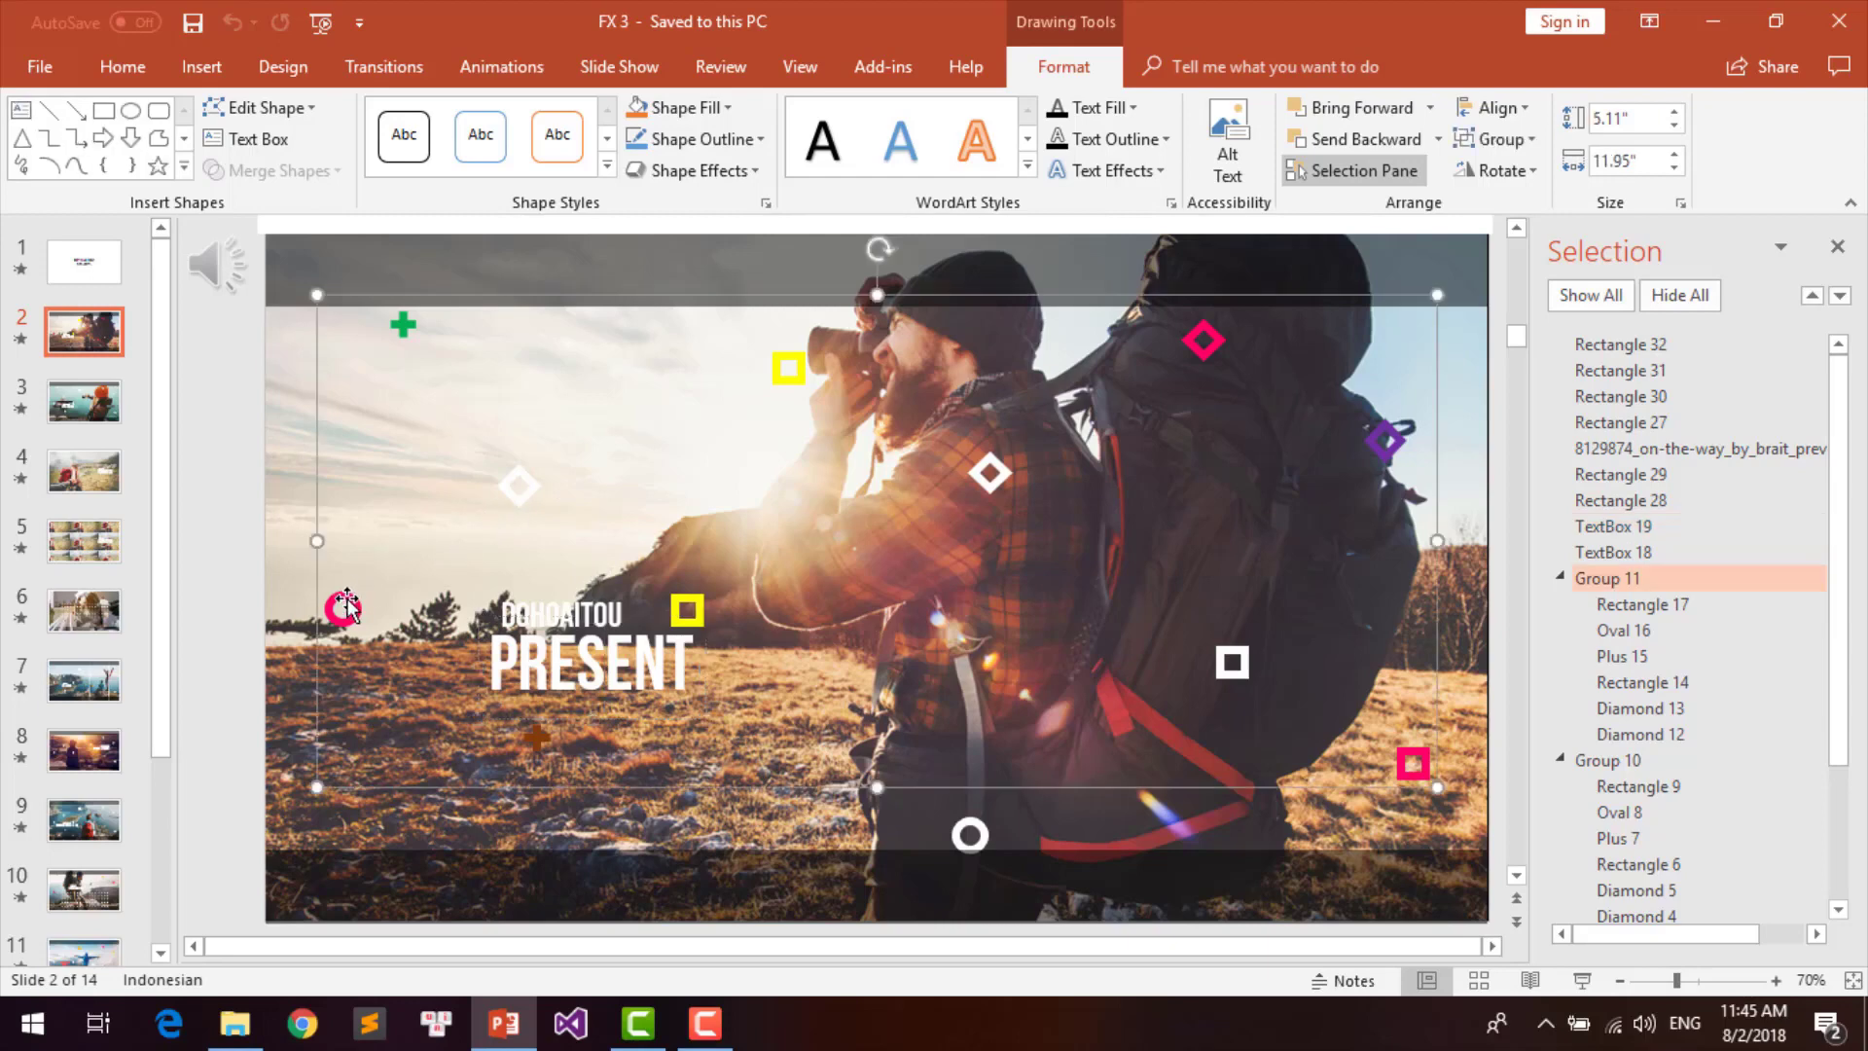
pyautogui.click(343, 611)
pyautogui.click(342, 611)
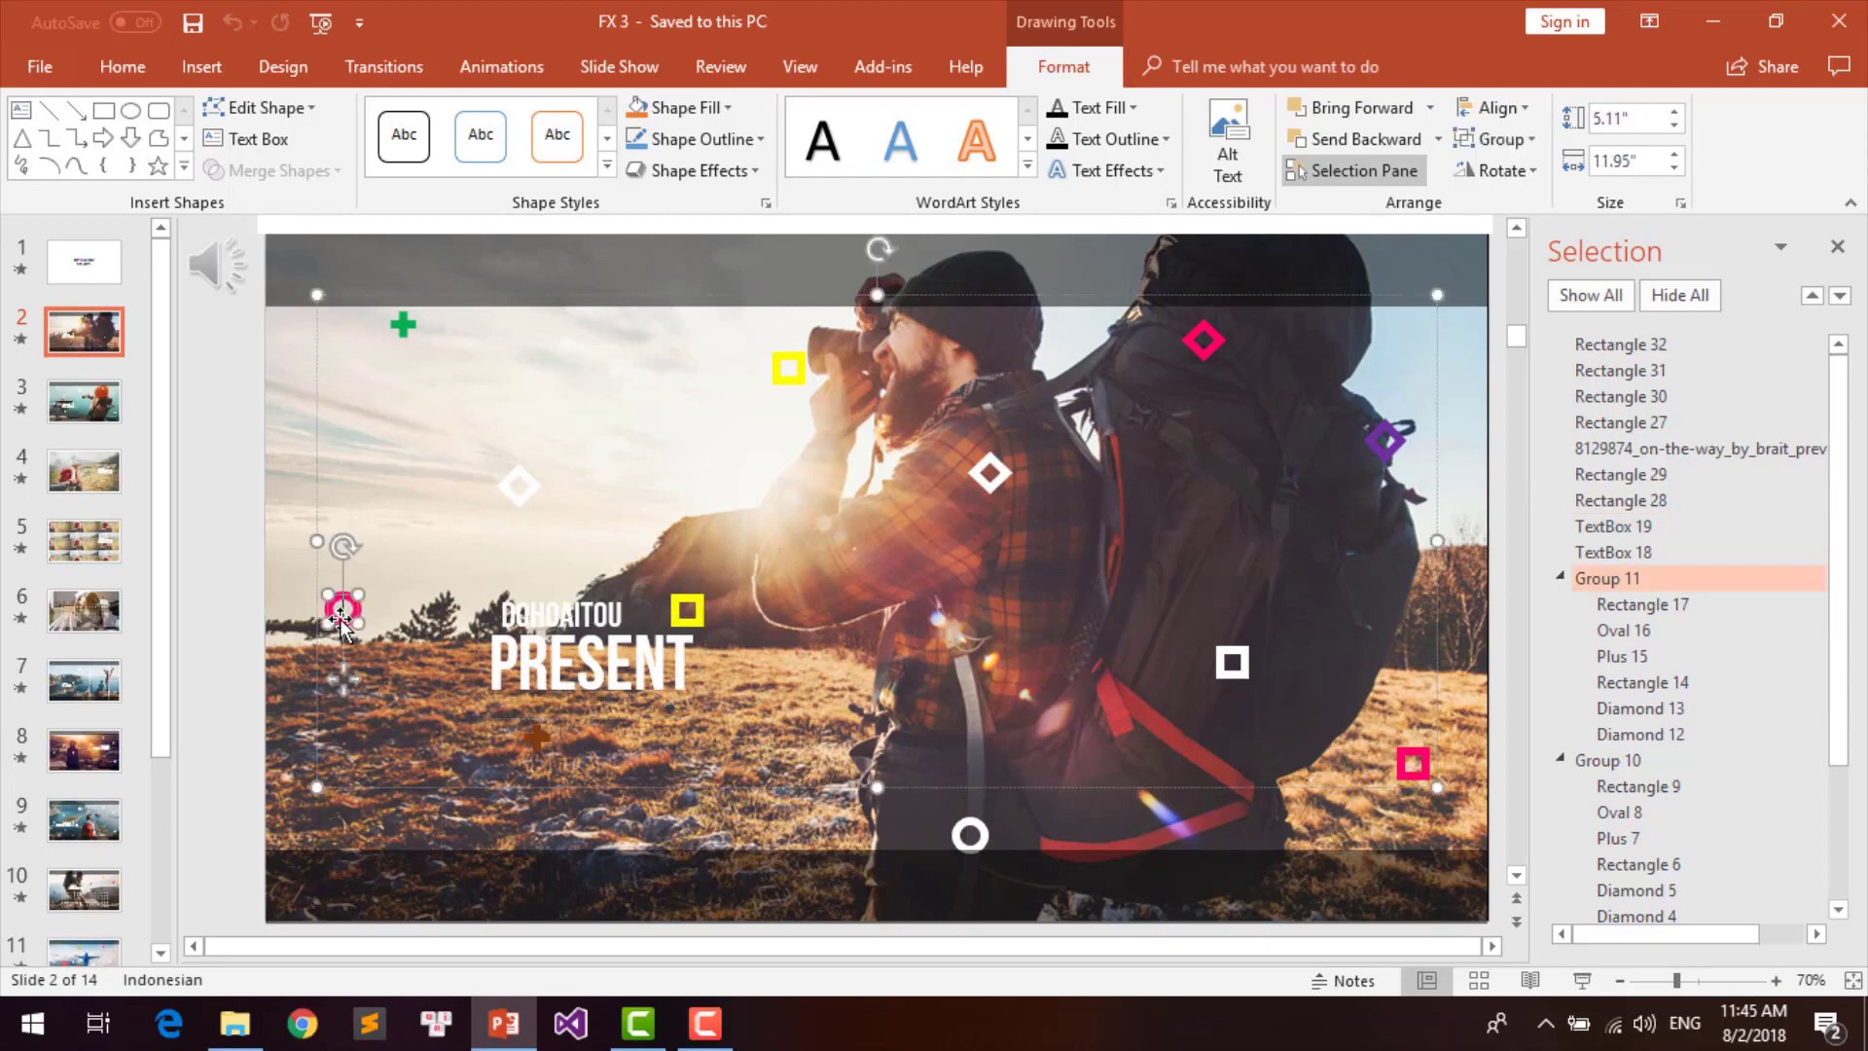
pyautogui.click(341, 611)
pyautogui.rightClick(342, 621)
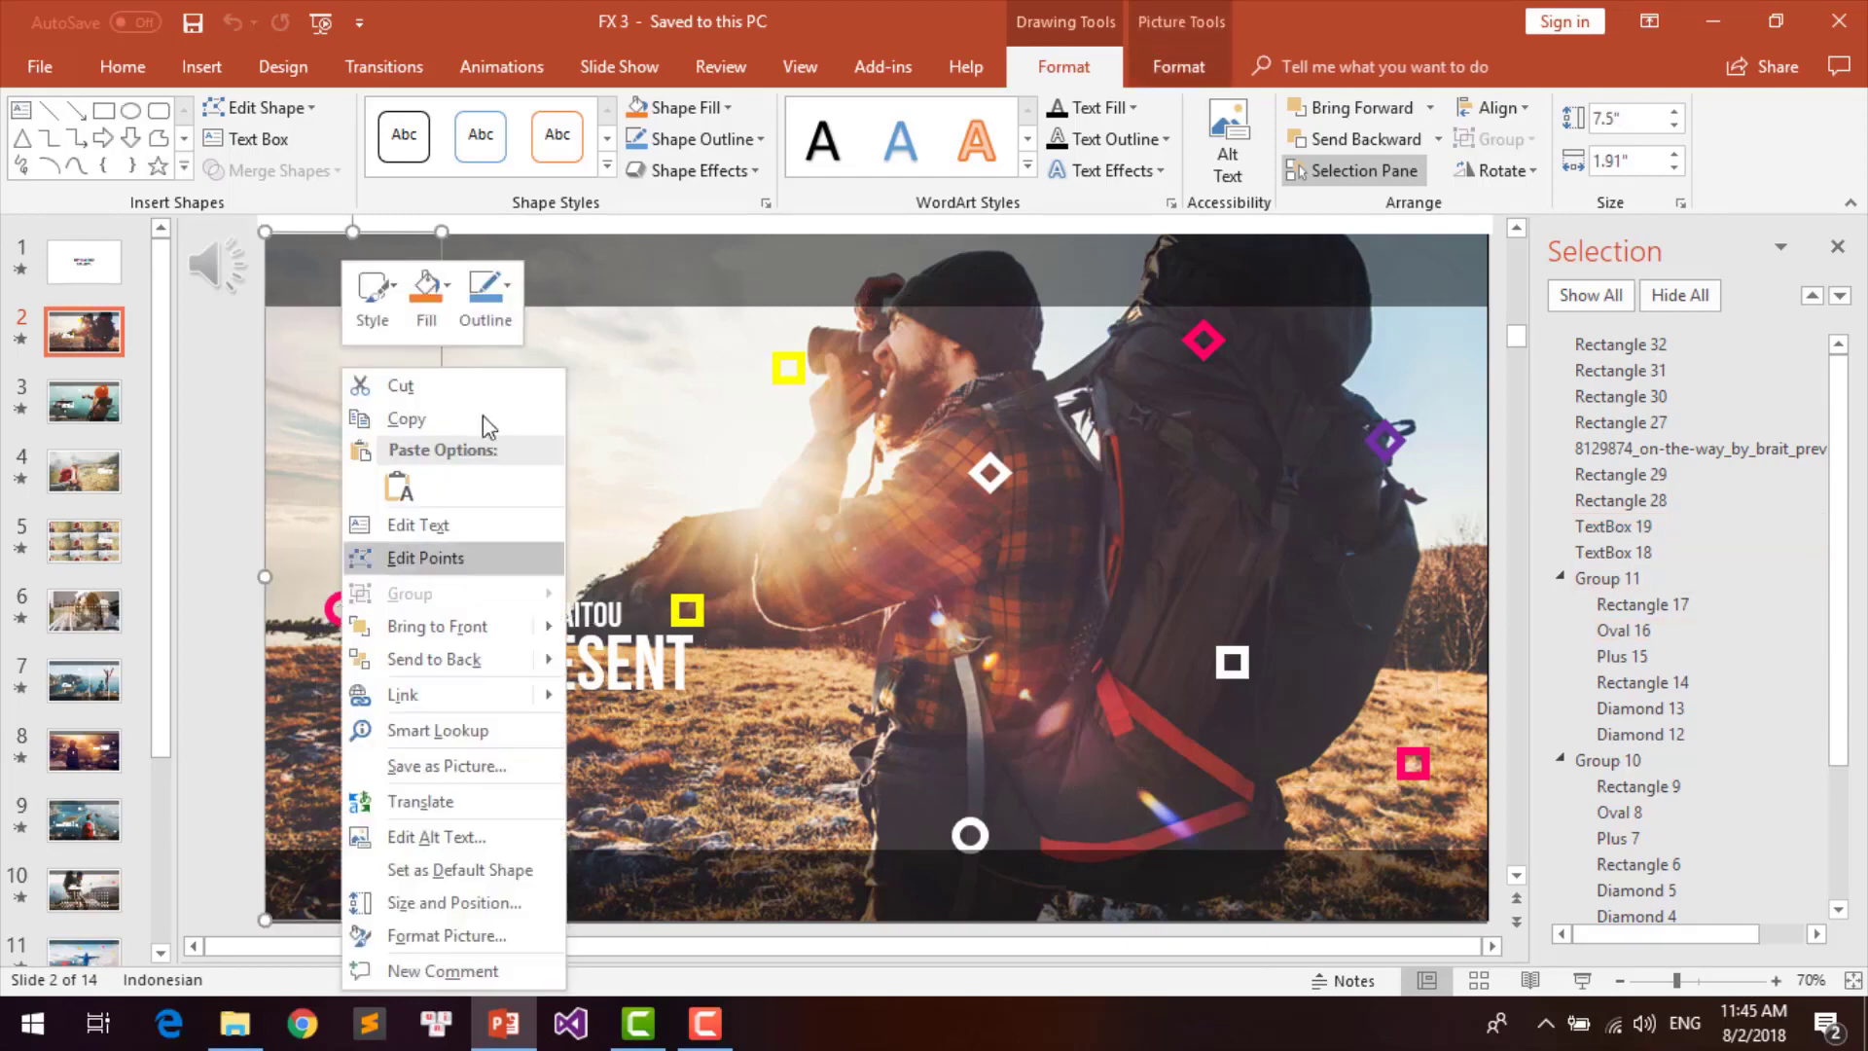
pyautogui.click(499, 318)
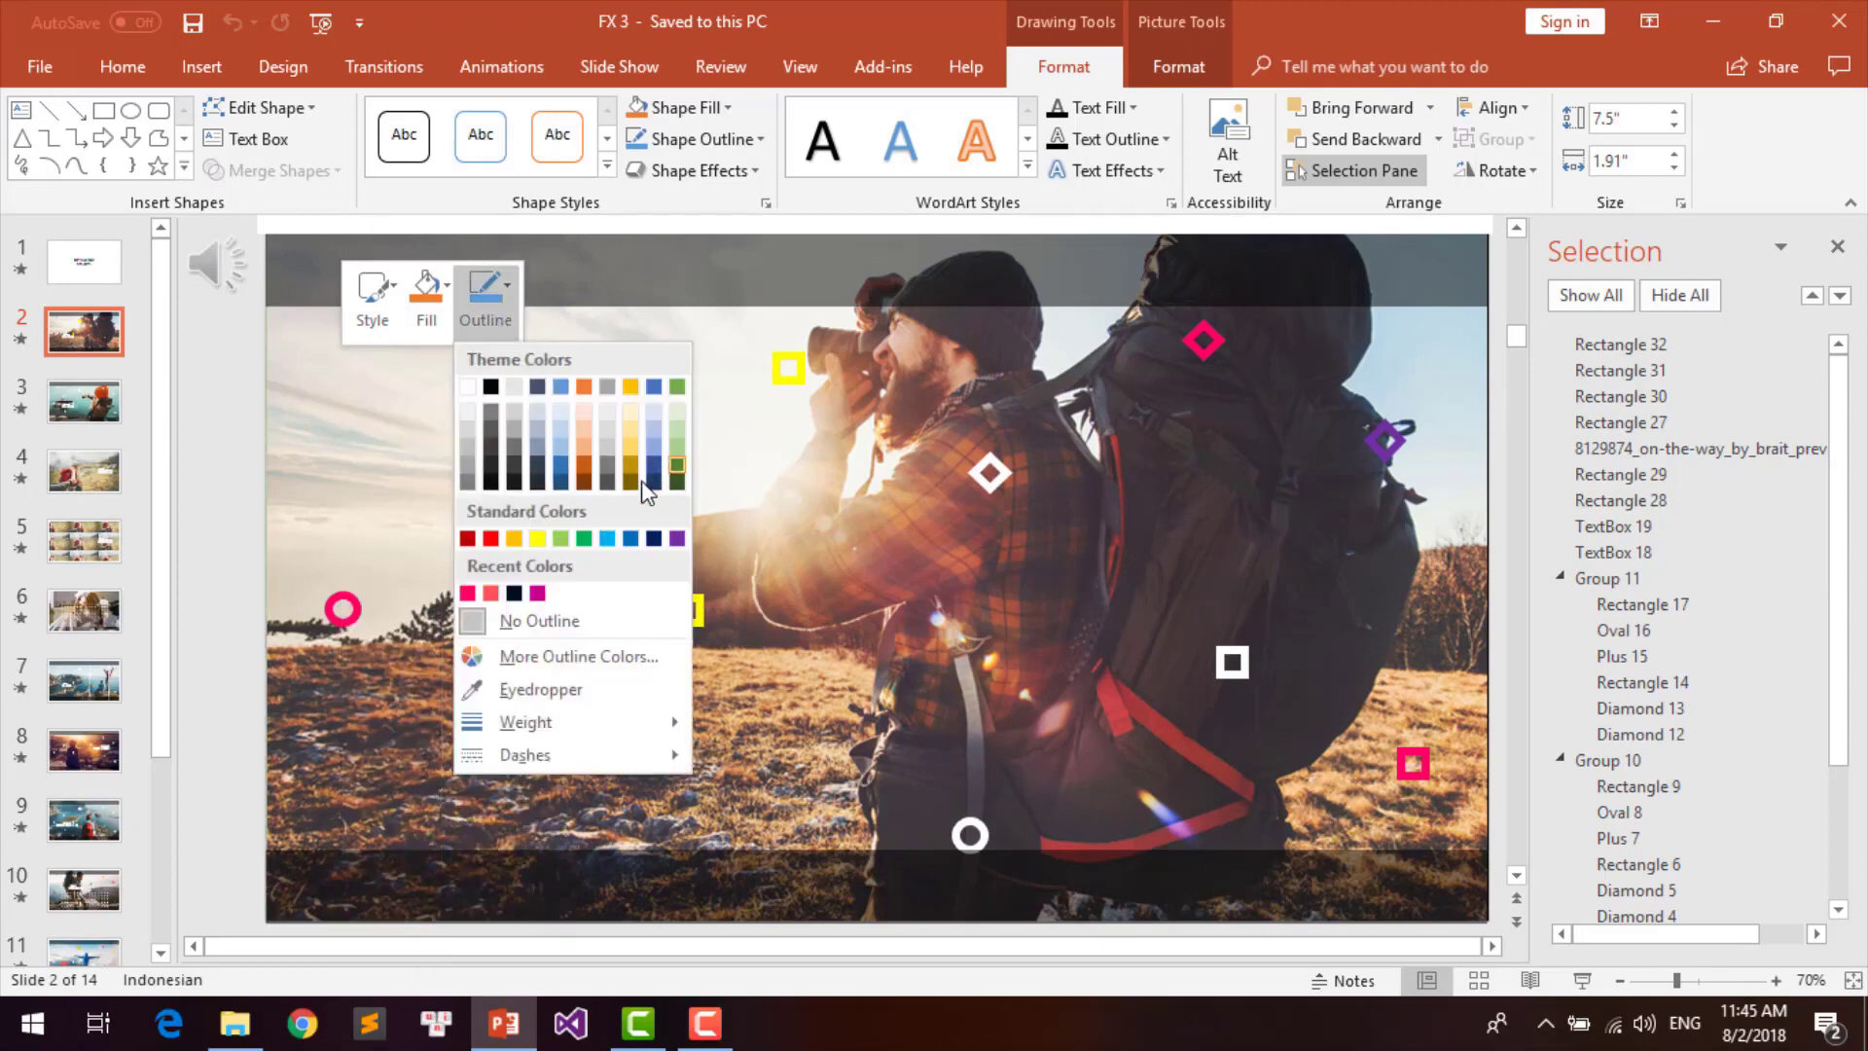
pyautogui.click(762, 334)
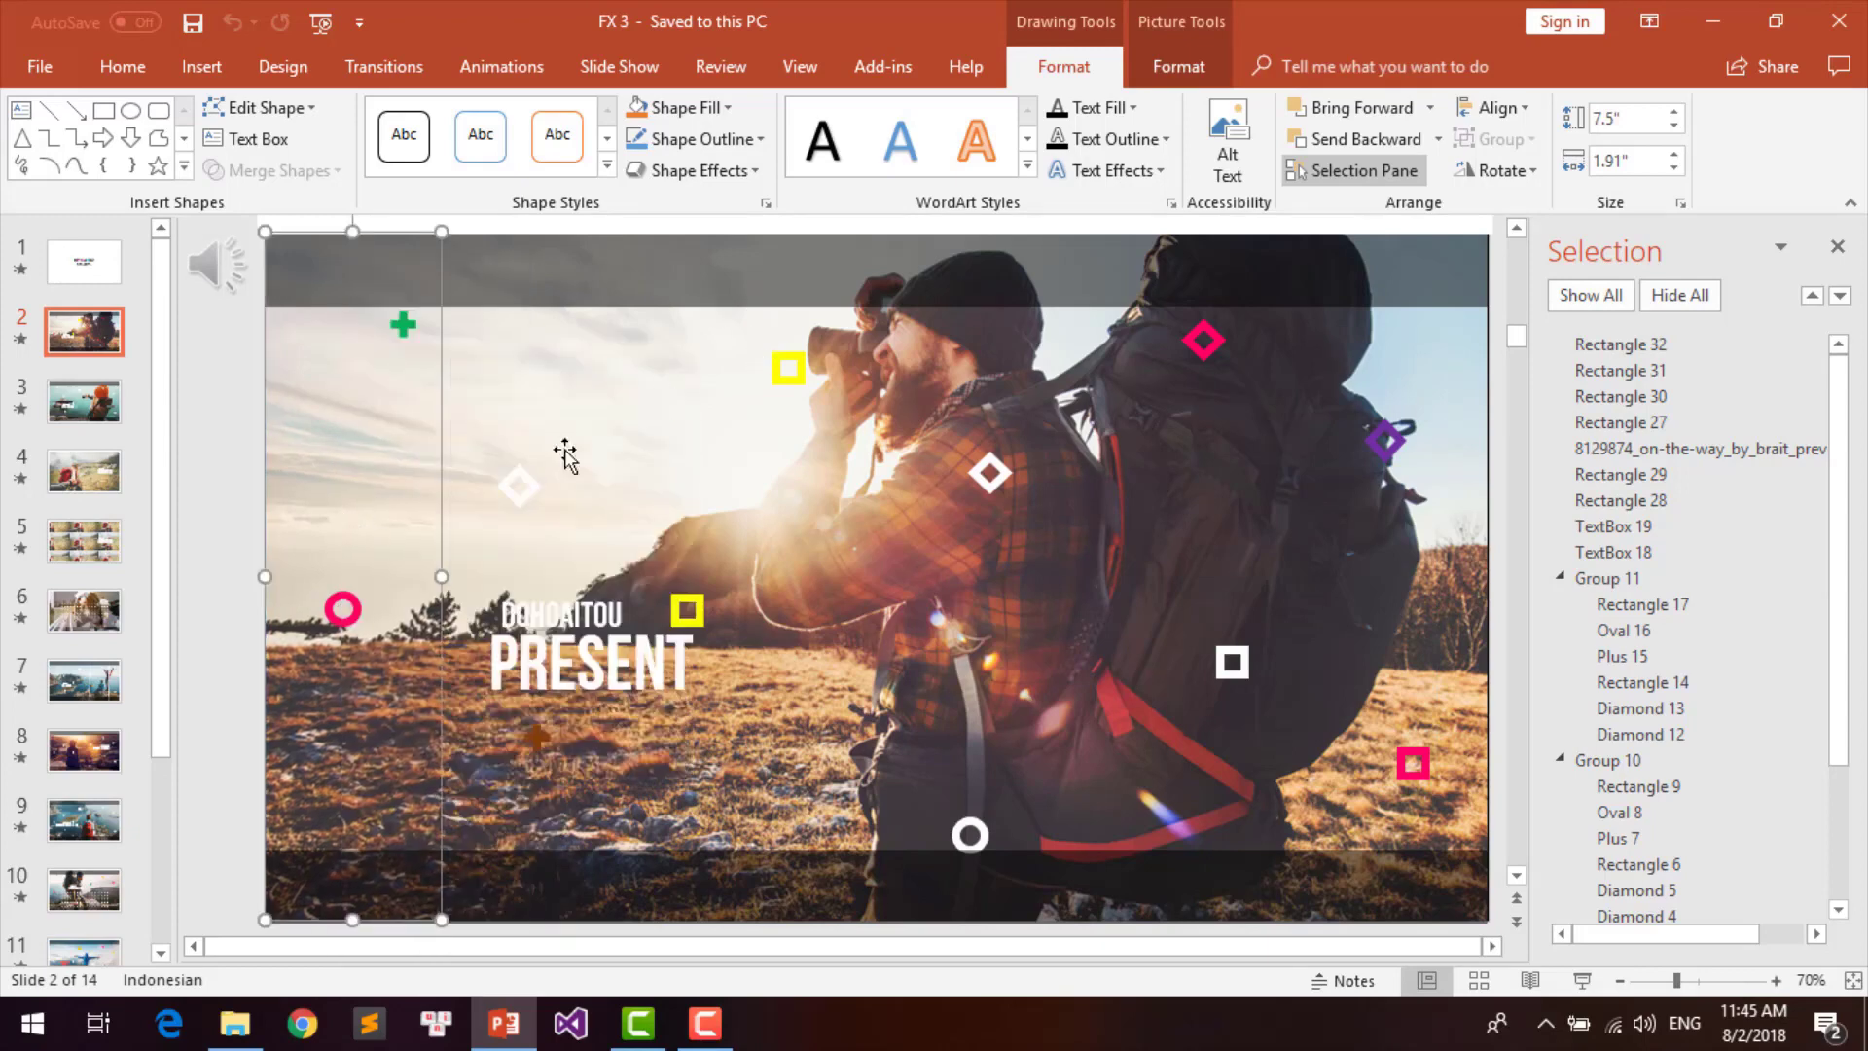
pyautogui.click(757, 283)
pyautogui.click(348, 608)
pyautogui.click(351, 608)
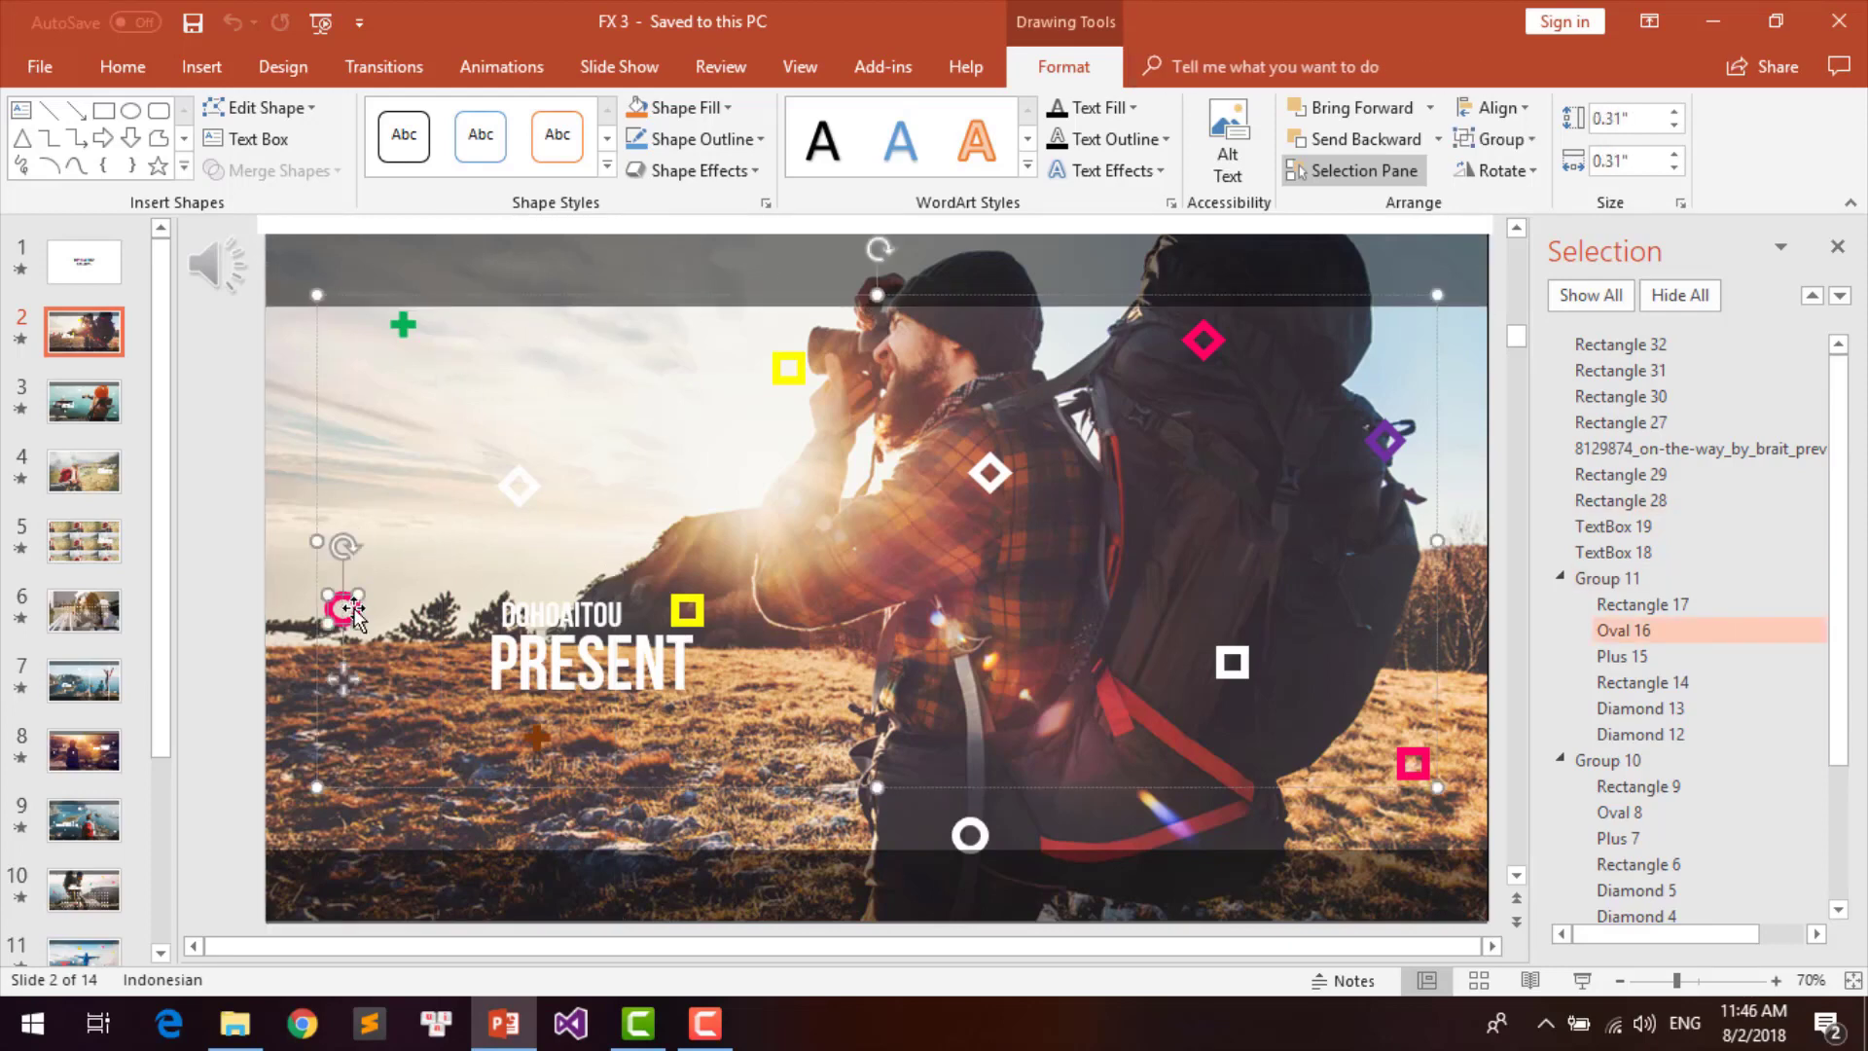
pyautogui.rightClick(354, 611)
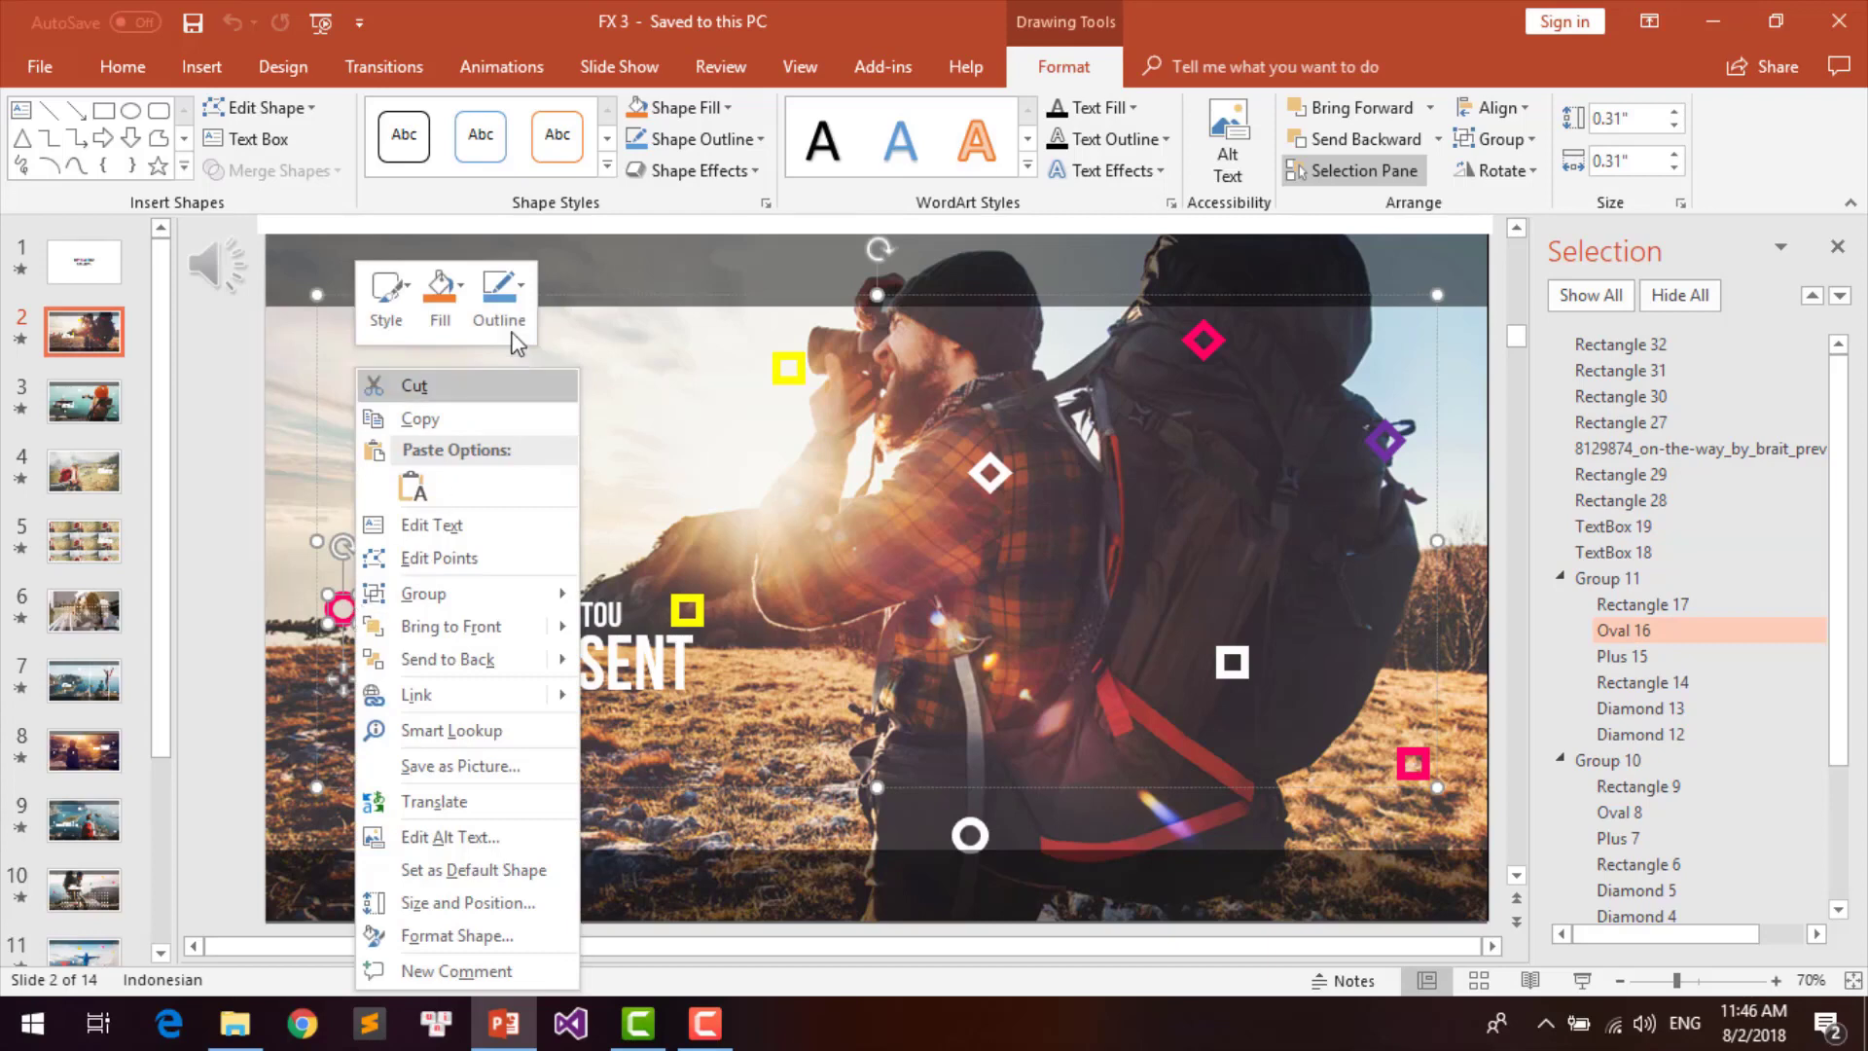
pyautogui.click(521, 292)
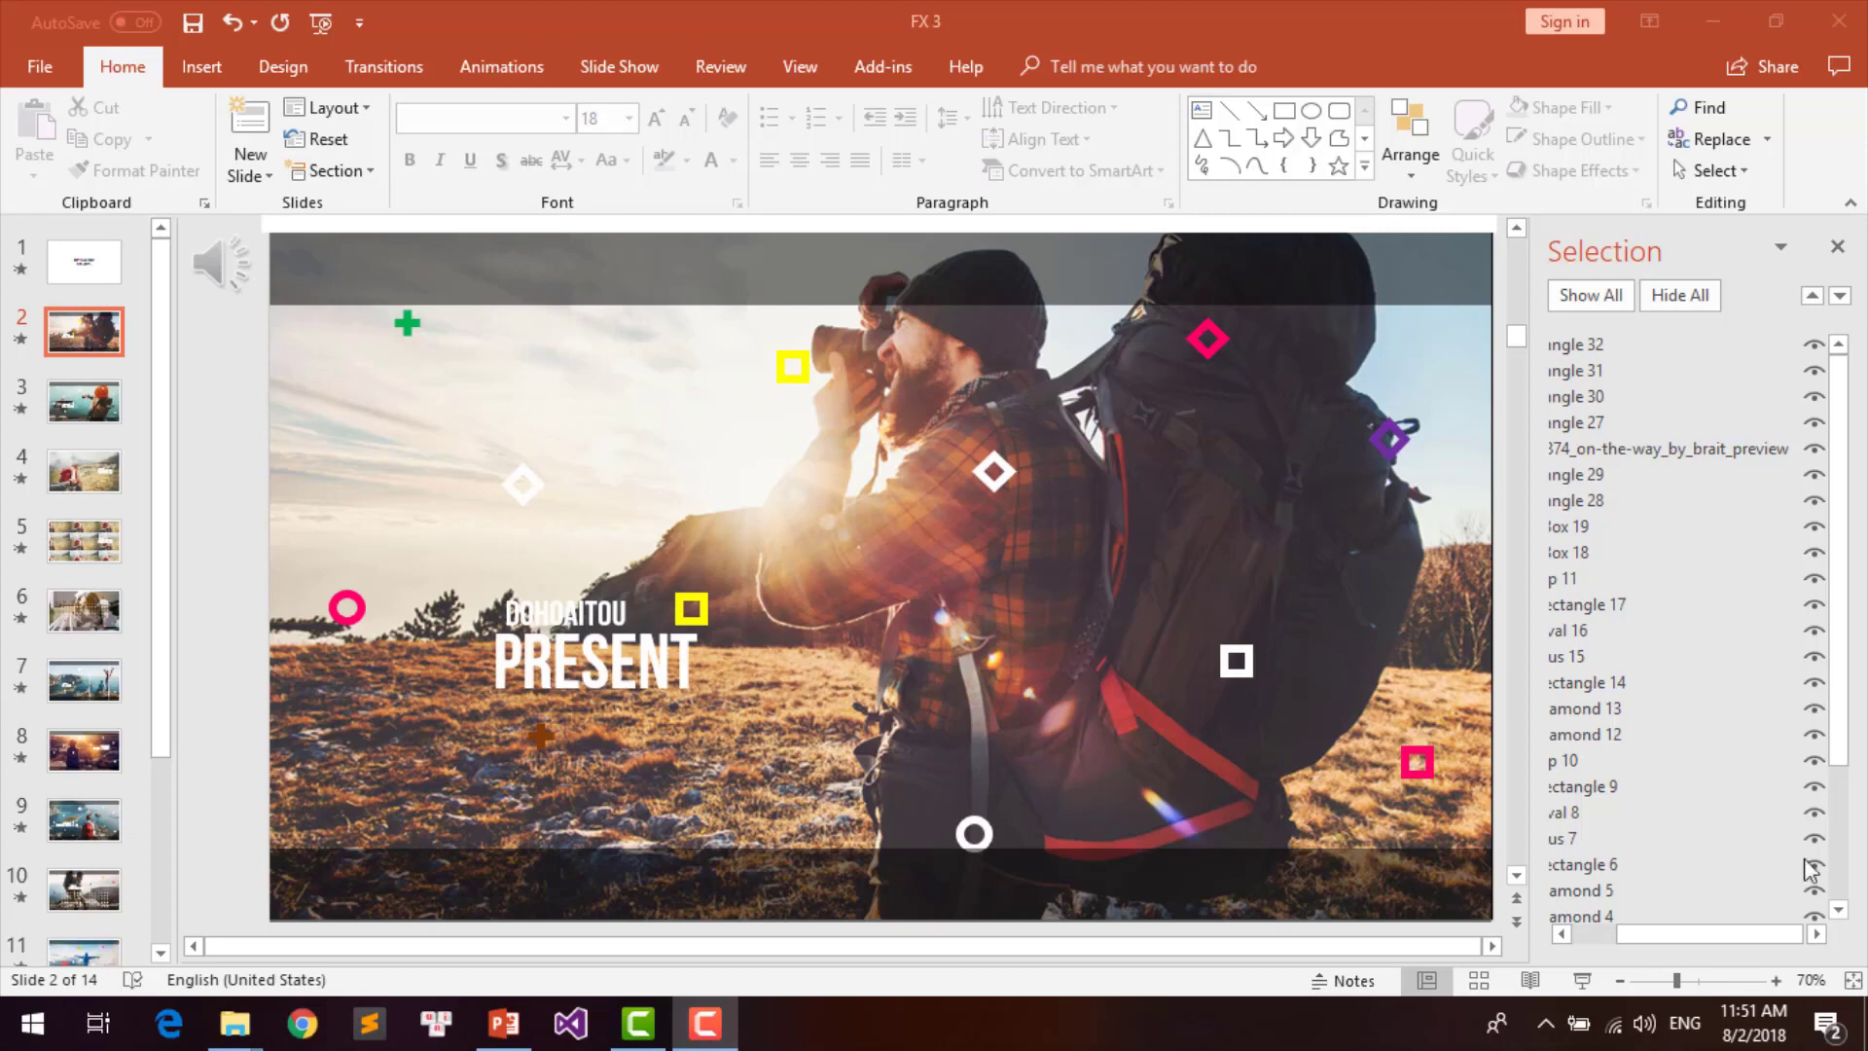
# Step: Widen and scroll the Selection Pane, then use Hide All to hide every slide 2 object
pyautogui.moveTo(1772, 932); pyautogui.dragTo(1624, 938)
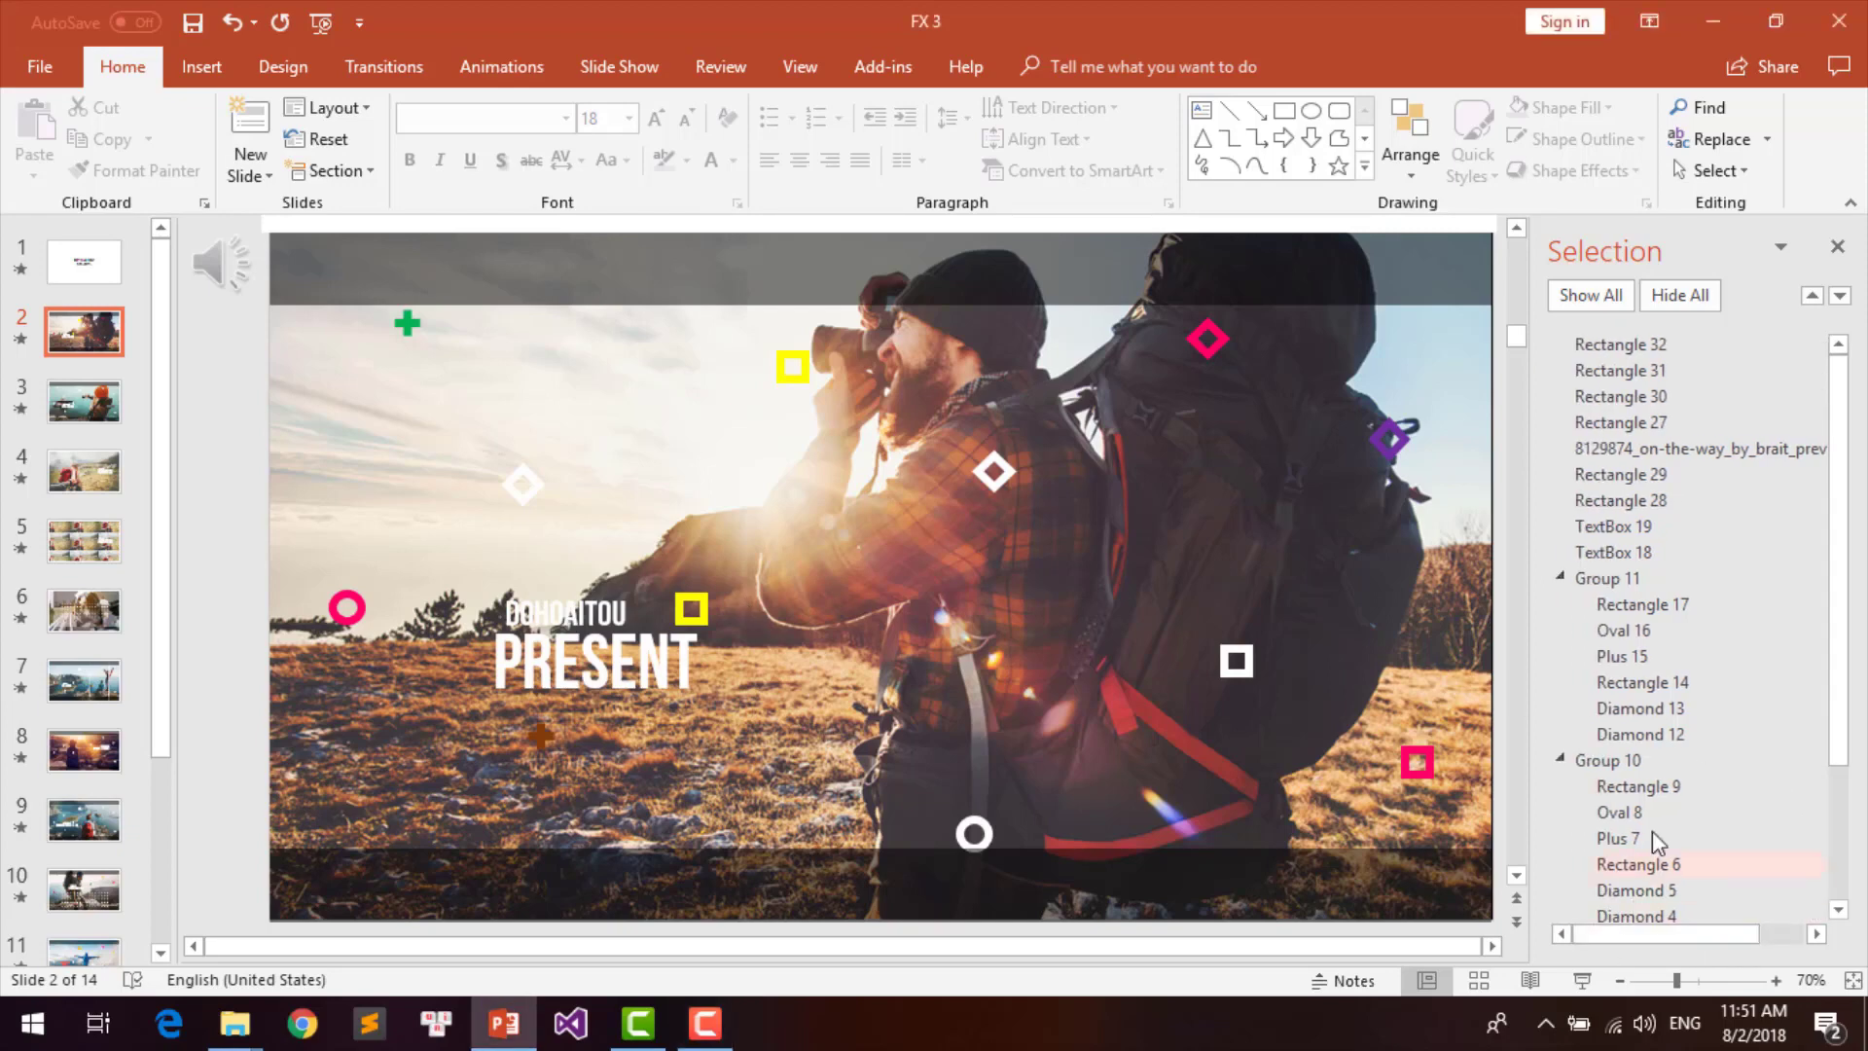
pyautogui.scroll(-1, 1652, 826)
pyautogui.scroll(-1, 1656, 830)
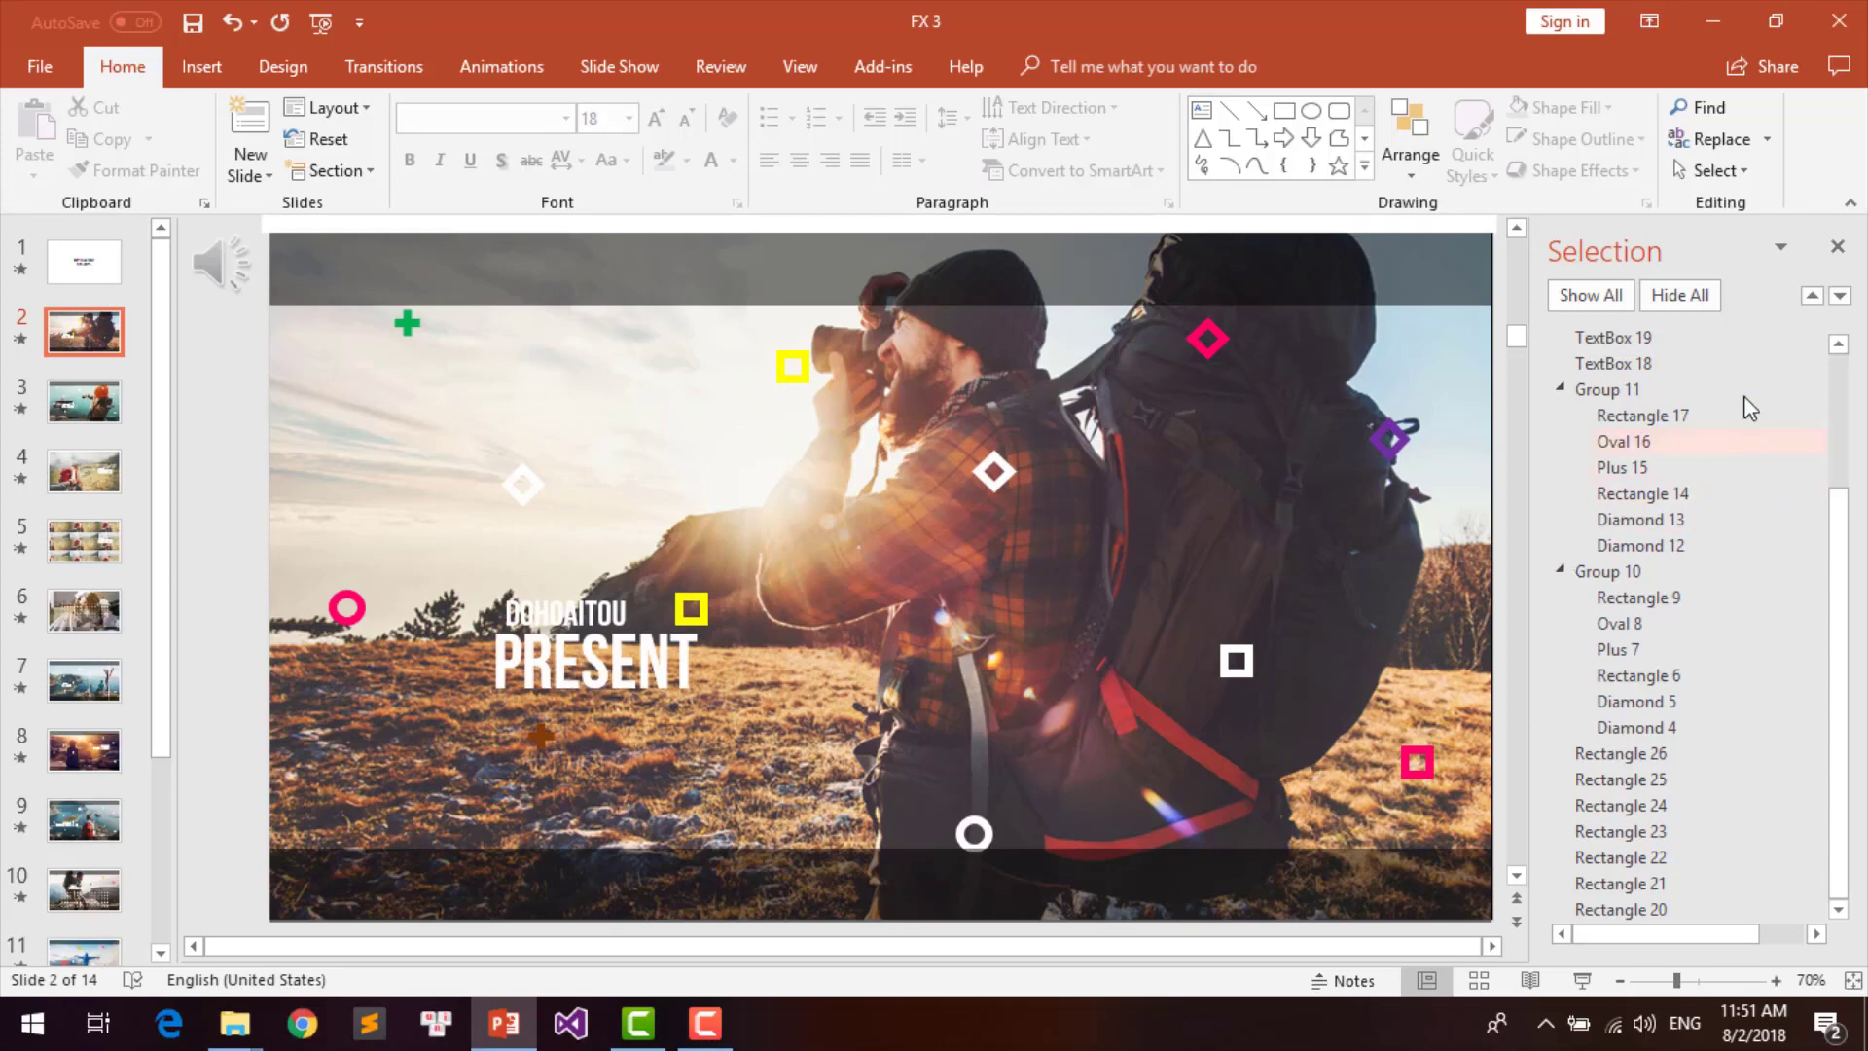
pyautogui.click(1680, 300)
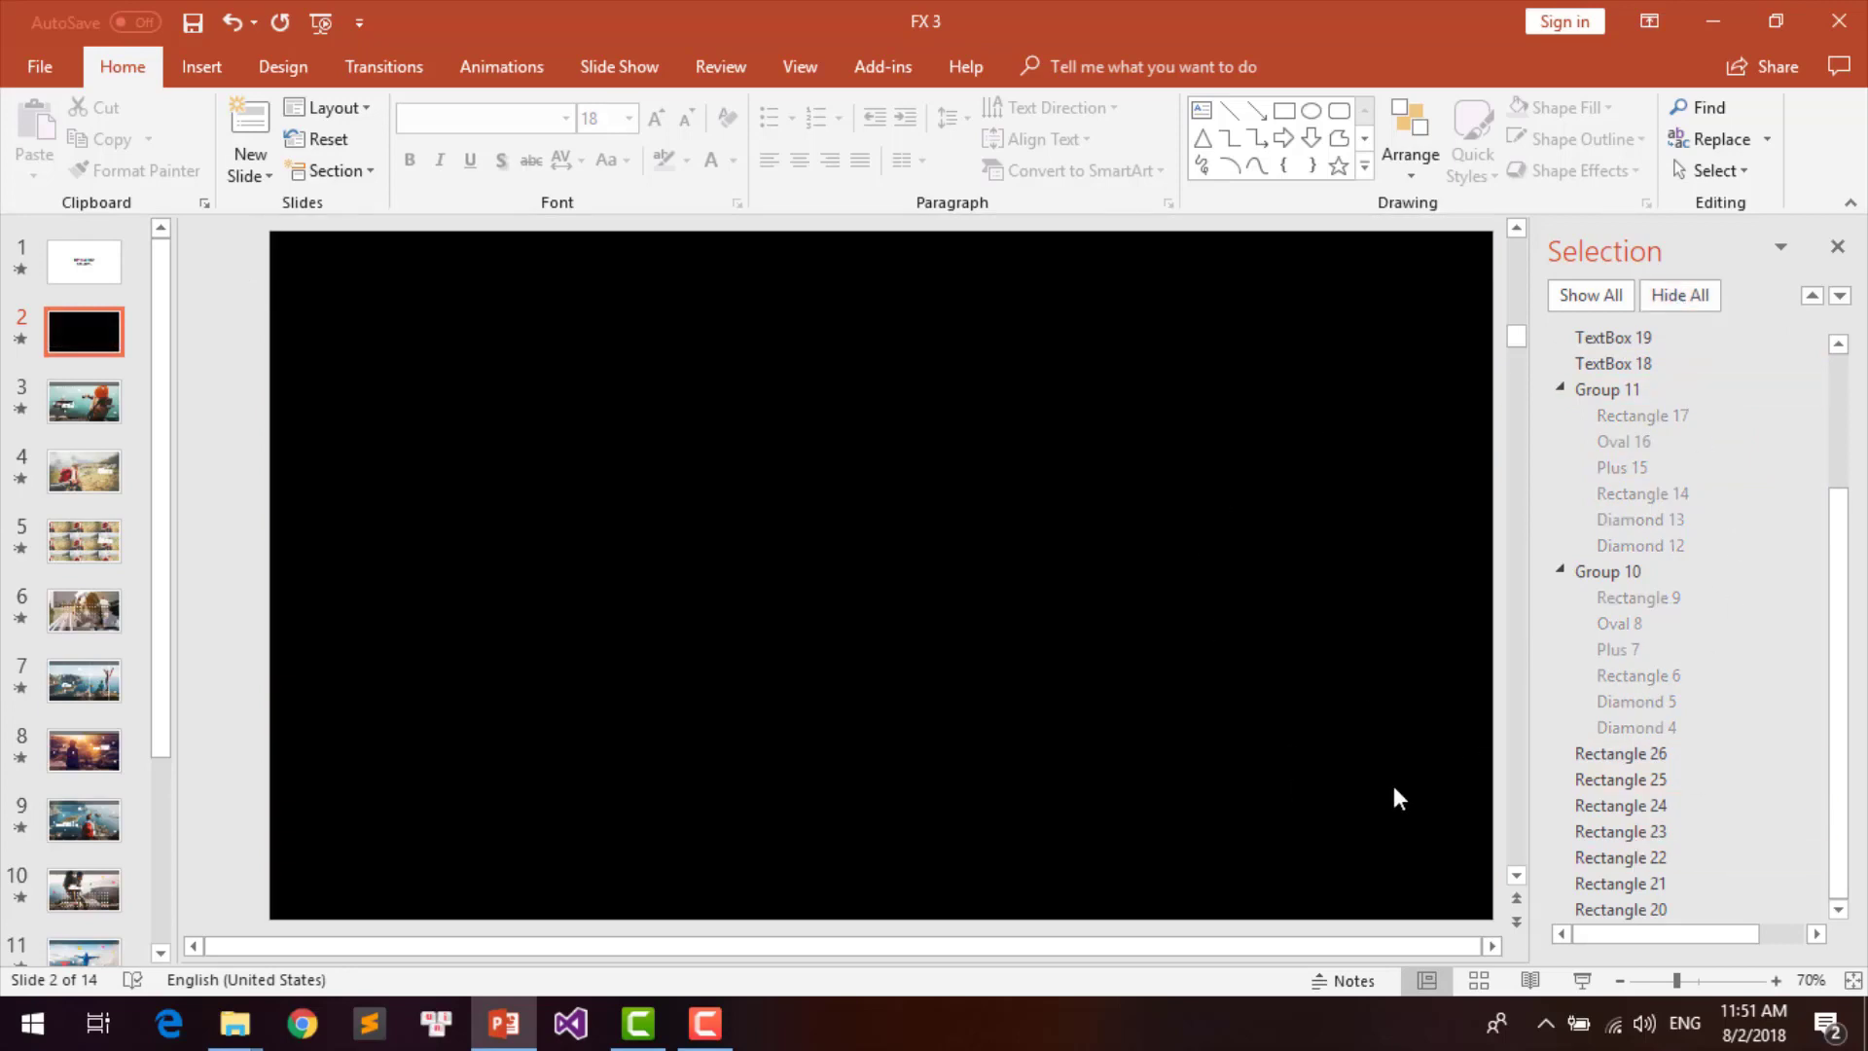
# Step: Drag the sunset pool photo 007 (4) from the pd folder in File Explorer onto slide 2
pyautogui.click(236, 1022)
pyautogui.click(248, 924)
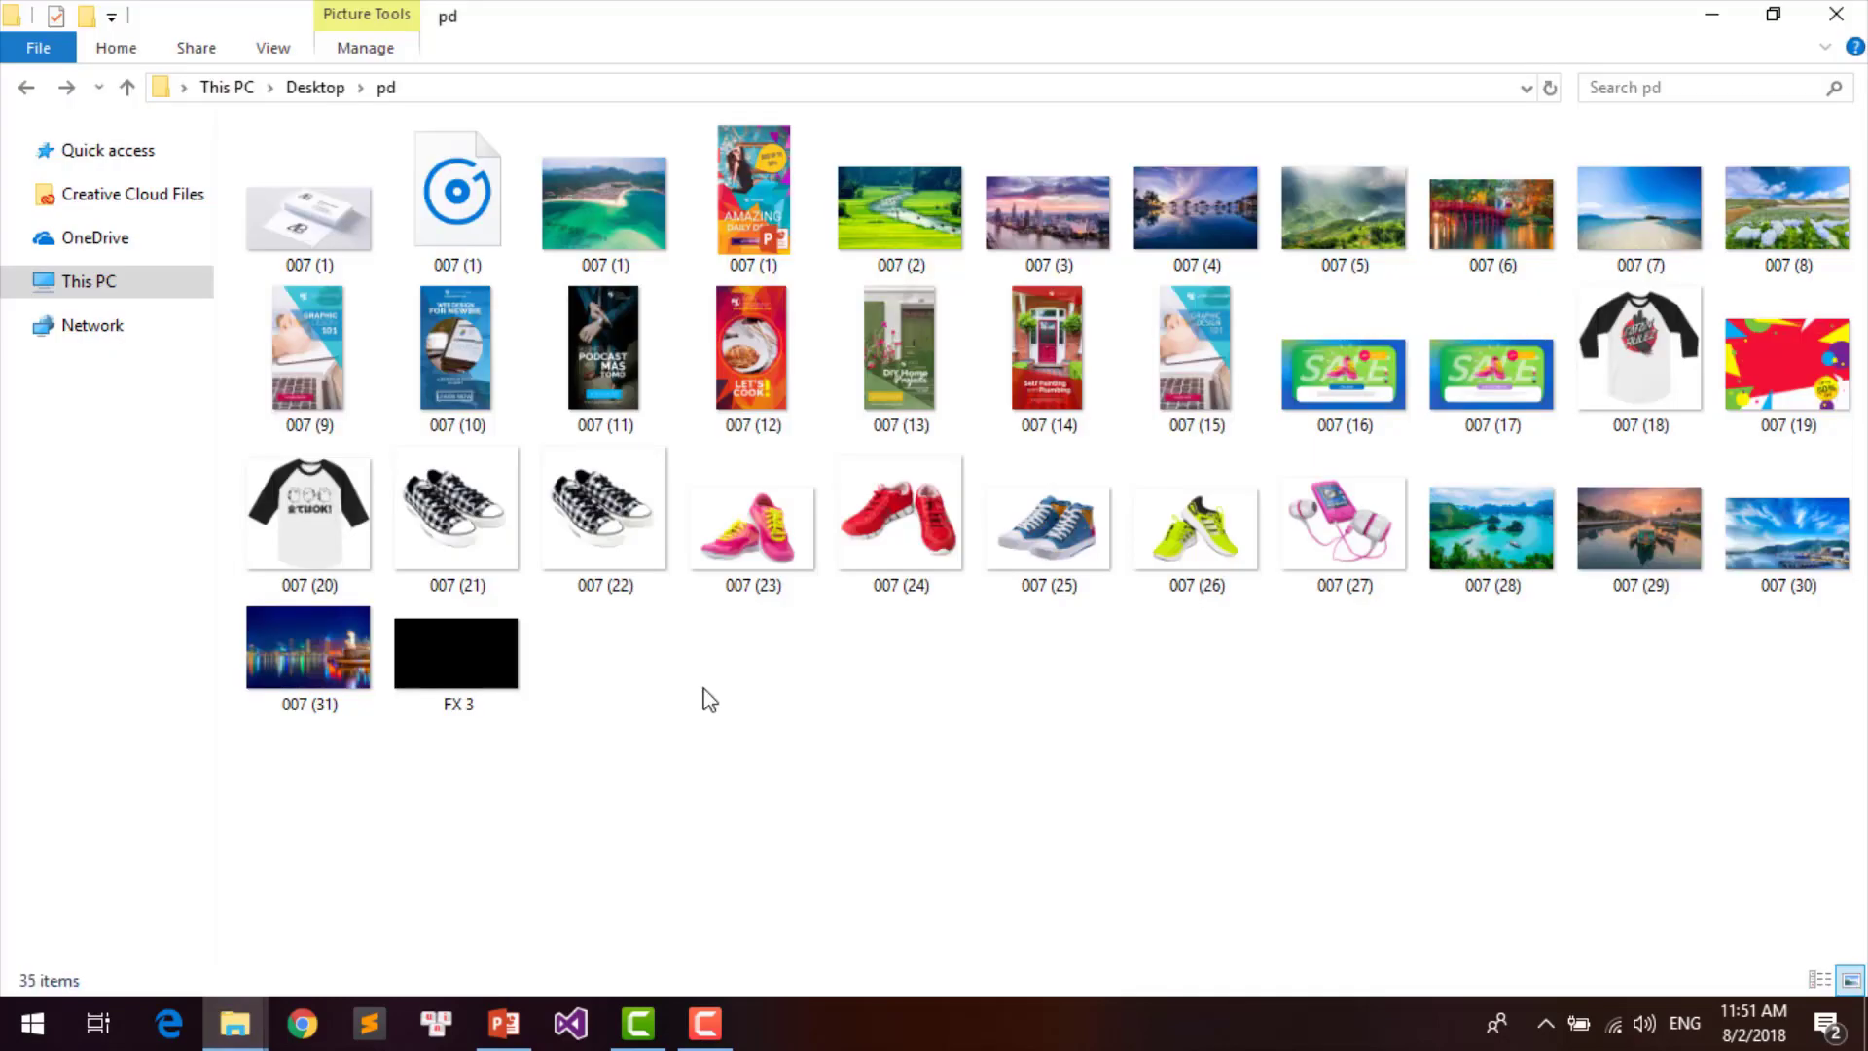
pyautogui.moveTo(1198, 255)
pyautogui.mouseDown()
pyautogui.moveTo(675, 739)
pyautogui.moveTo(679, 721)
pyautogui.mouseUp()
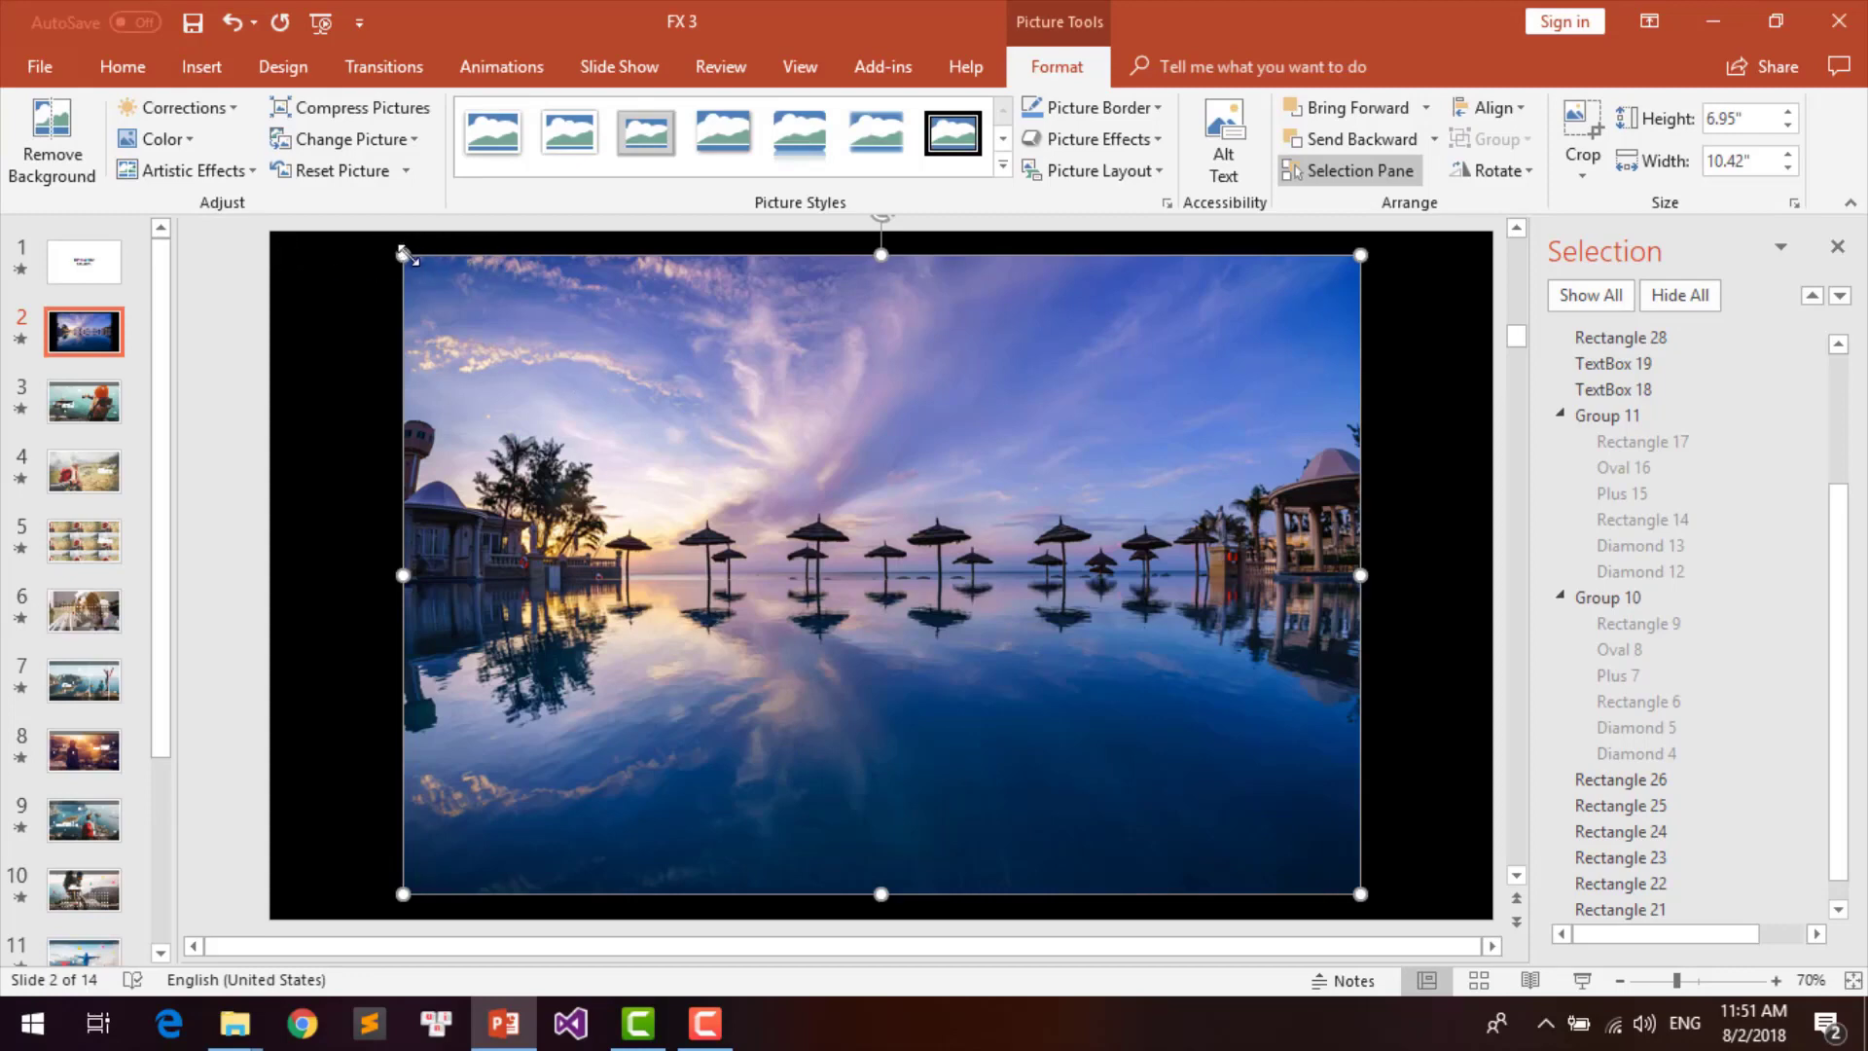
# Step: Stretch the photo to cover the whole slide, preview it, and bring up Save As with F12
pyautogui.moveTo(403, 254)
pyautogui.mouseDown()
pyautogui.moveTo(277, 255)
pyautogui.moveTo(271, 218)
pyautogui.mouseUp()
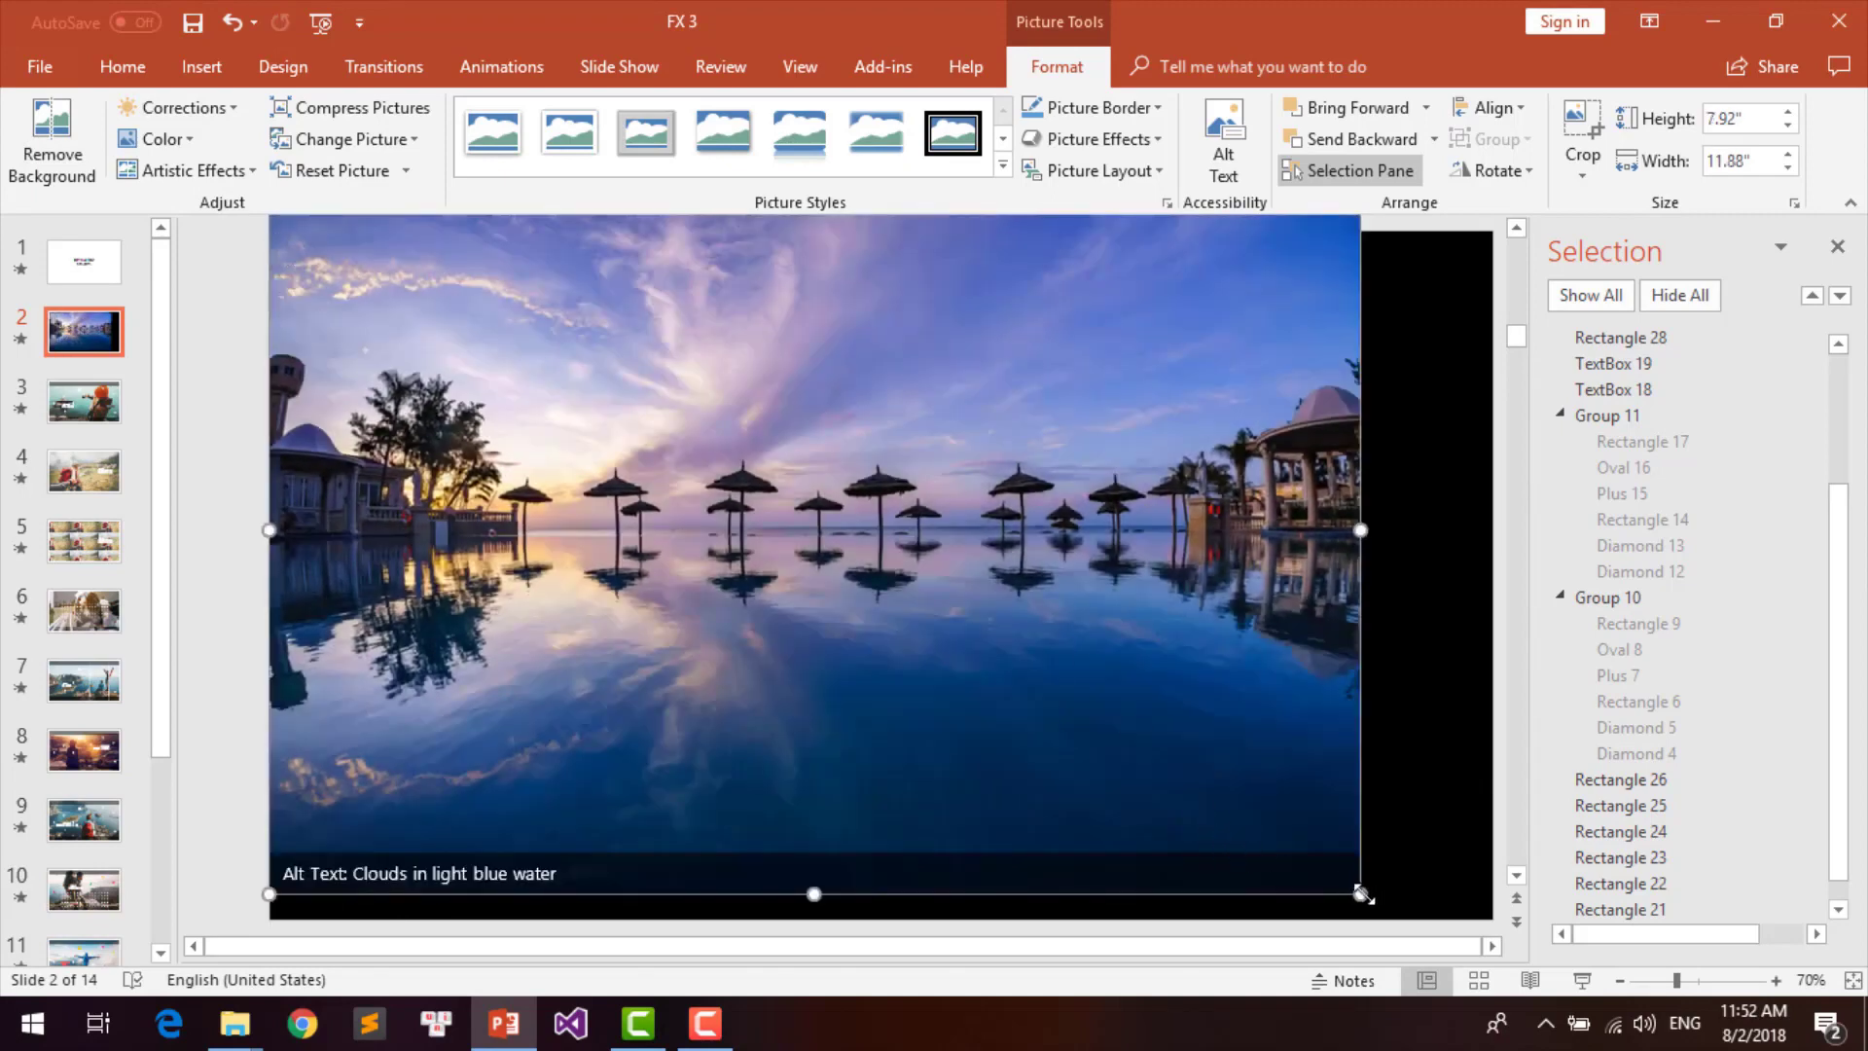
pyautogui.moveTo(1360, 893); pyautogui.dragTo(1489, 934)
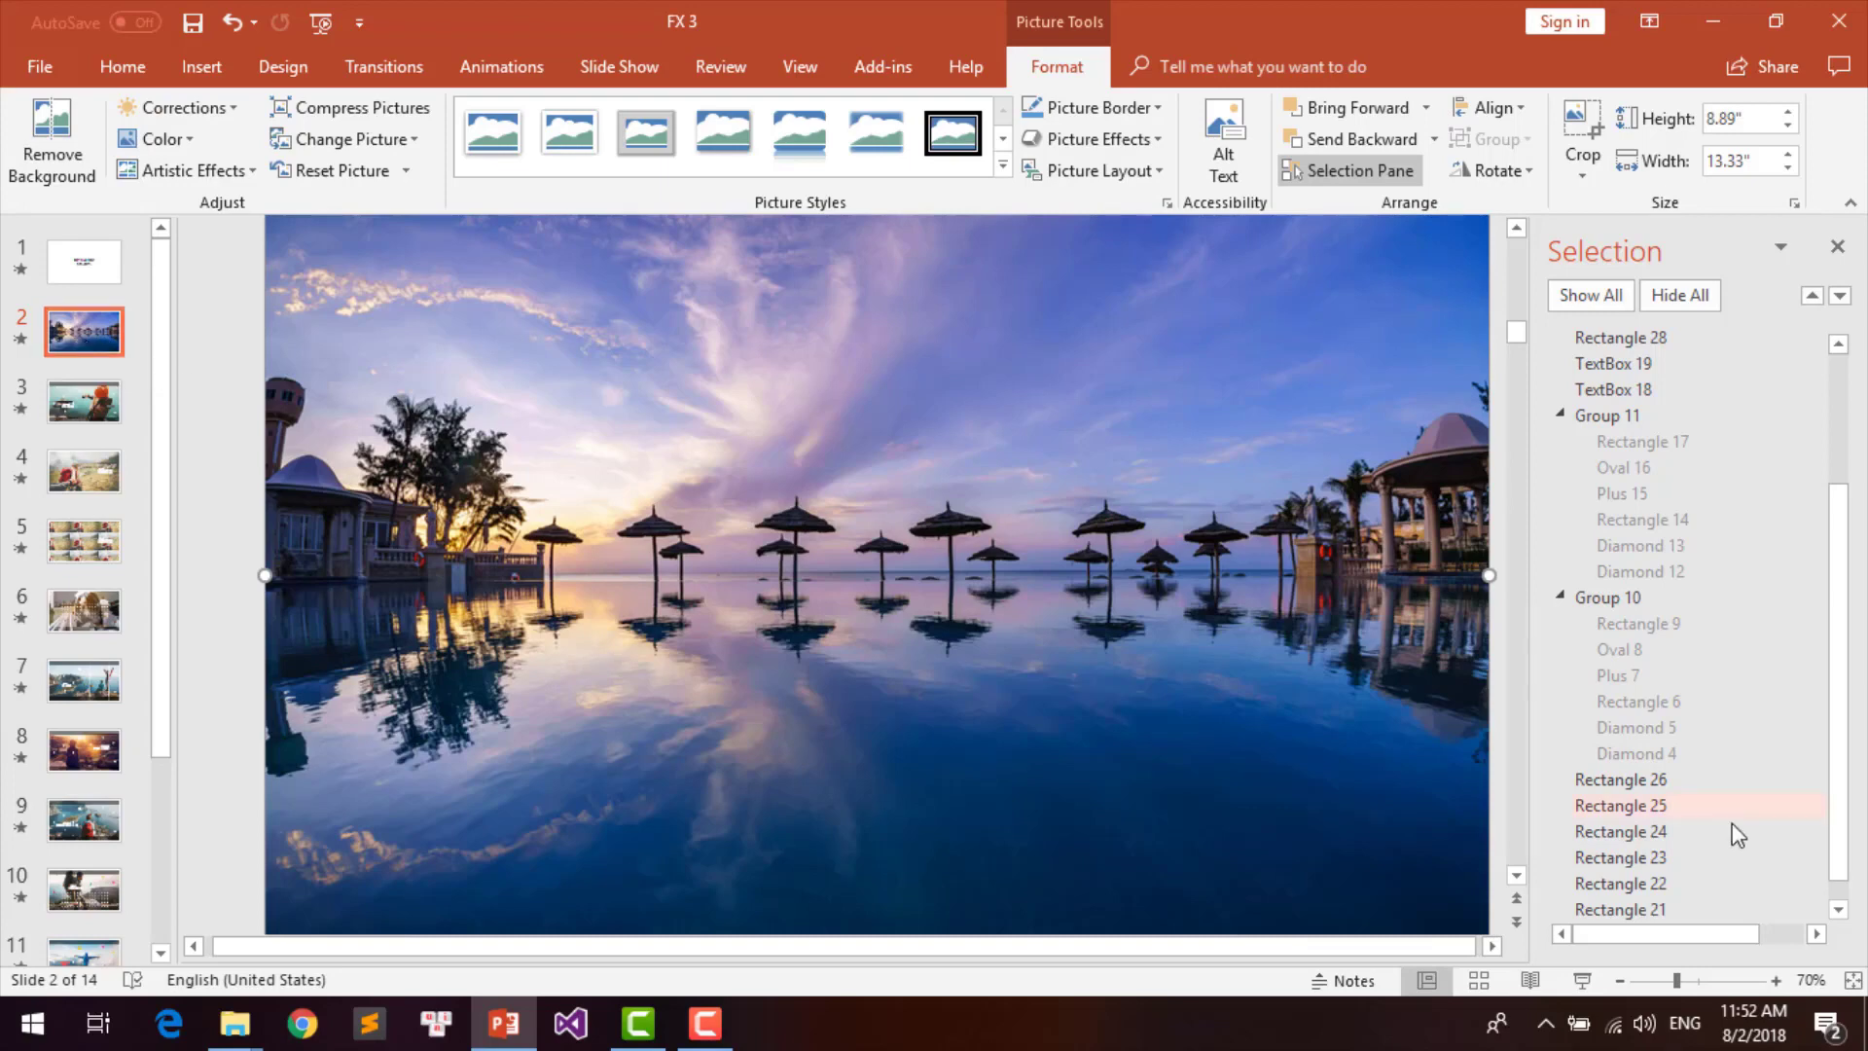
pyautogui.moveTo(1677, 984); pyautogui.dragTo(1673, 980)
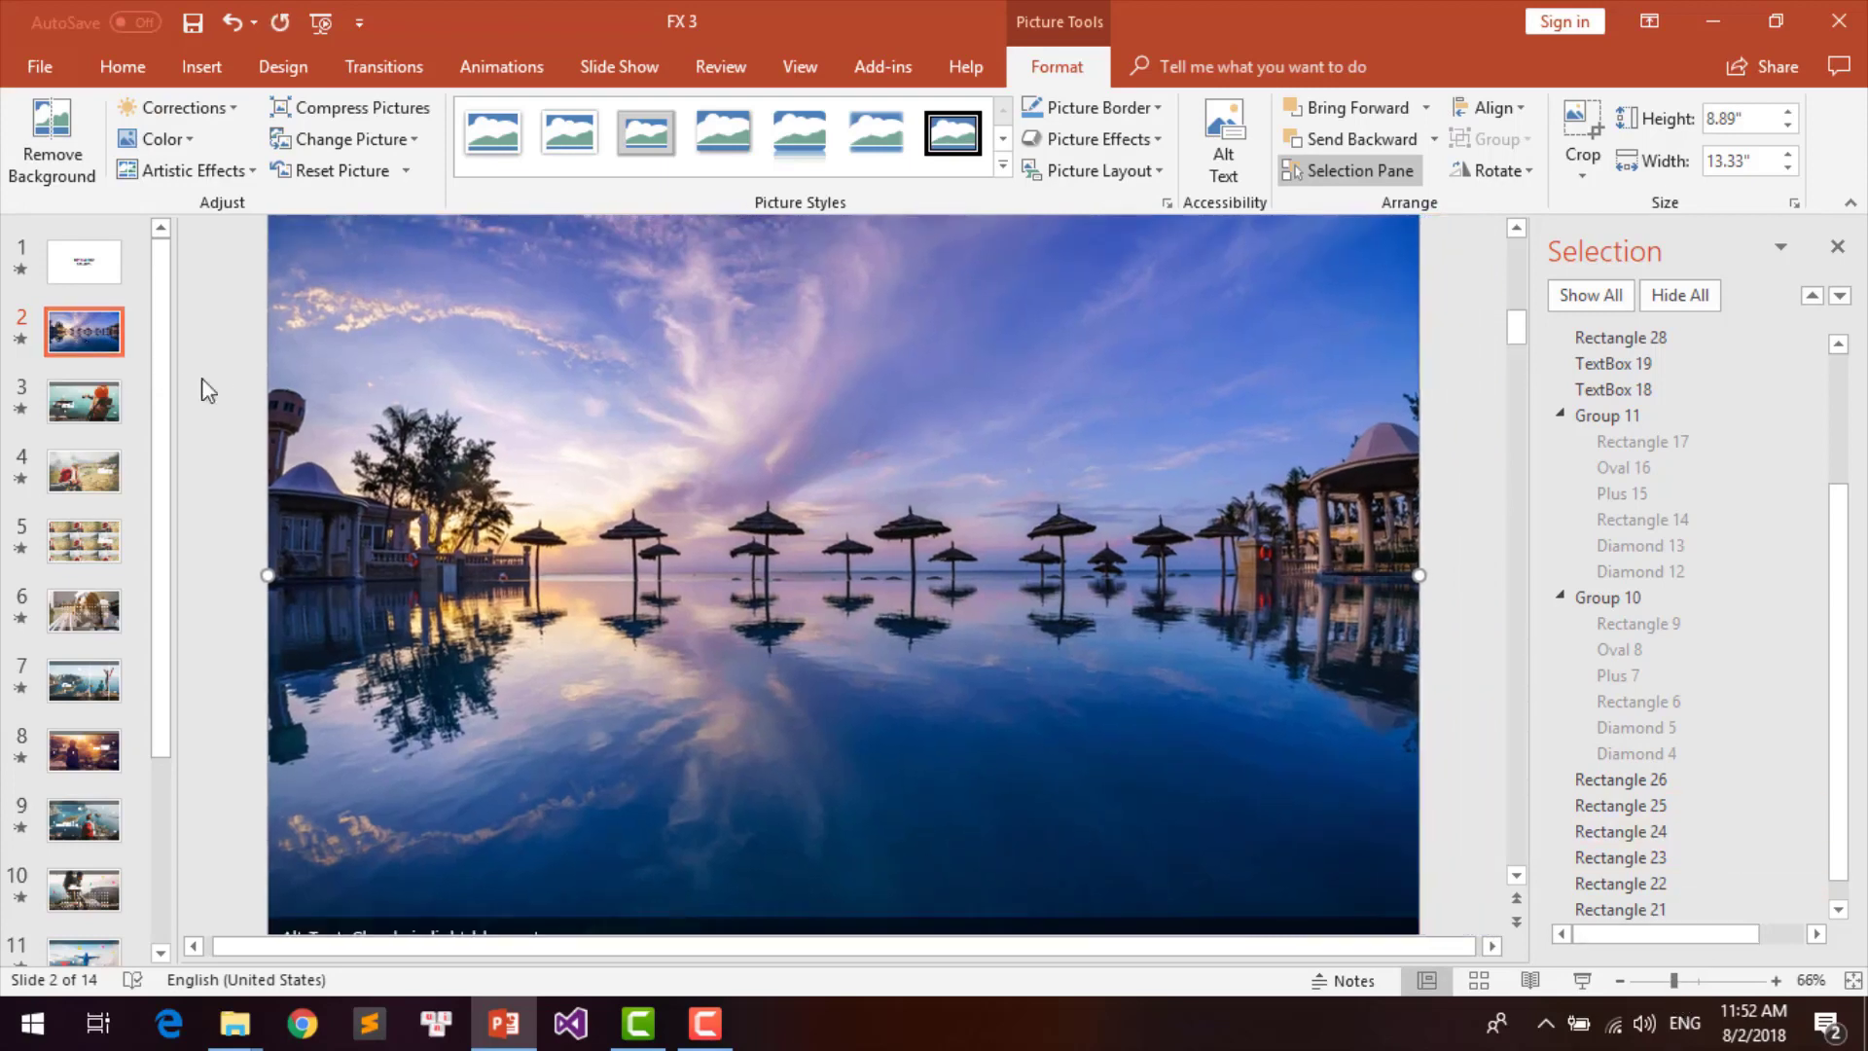
pyautogui.click(21, 340)
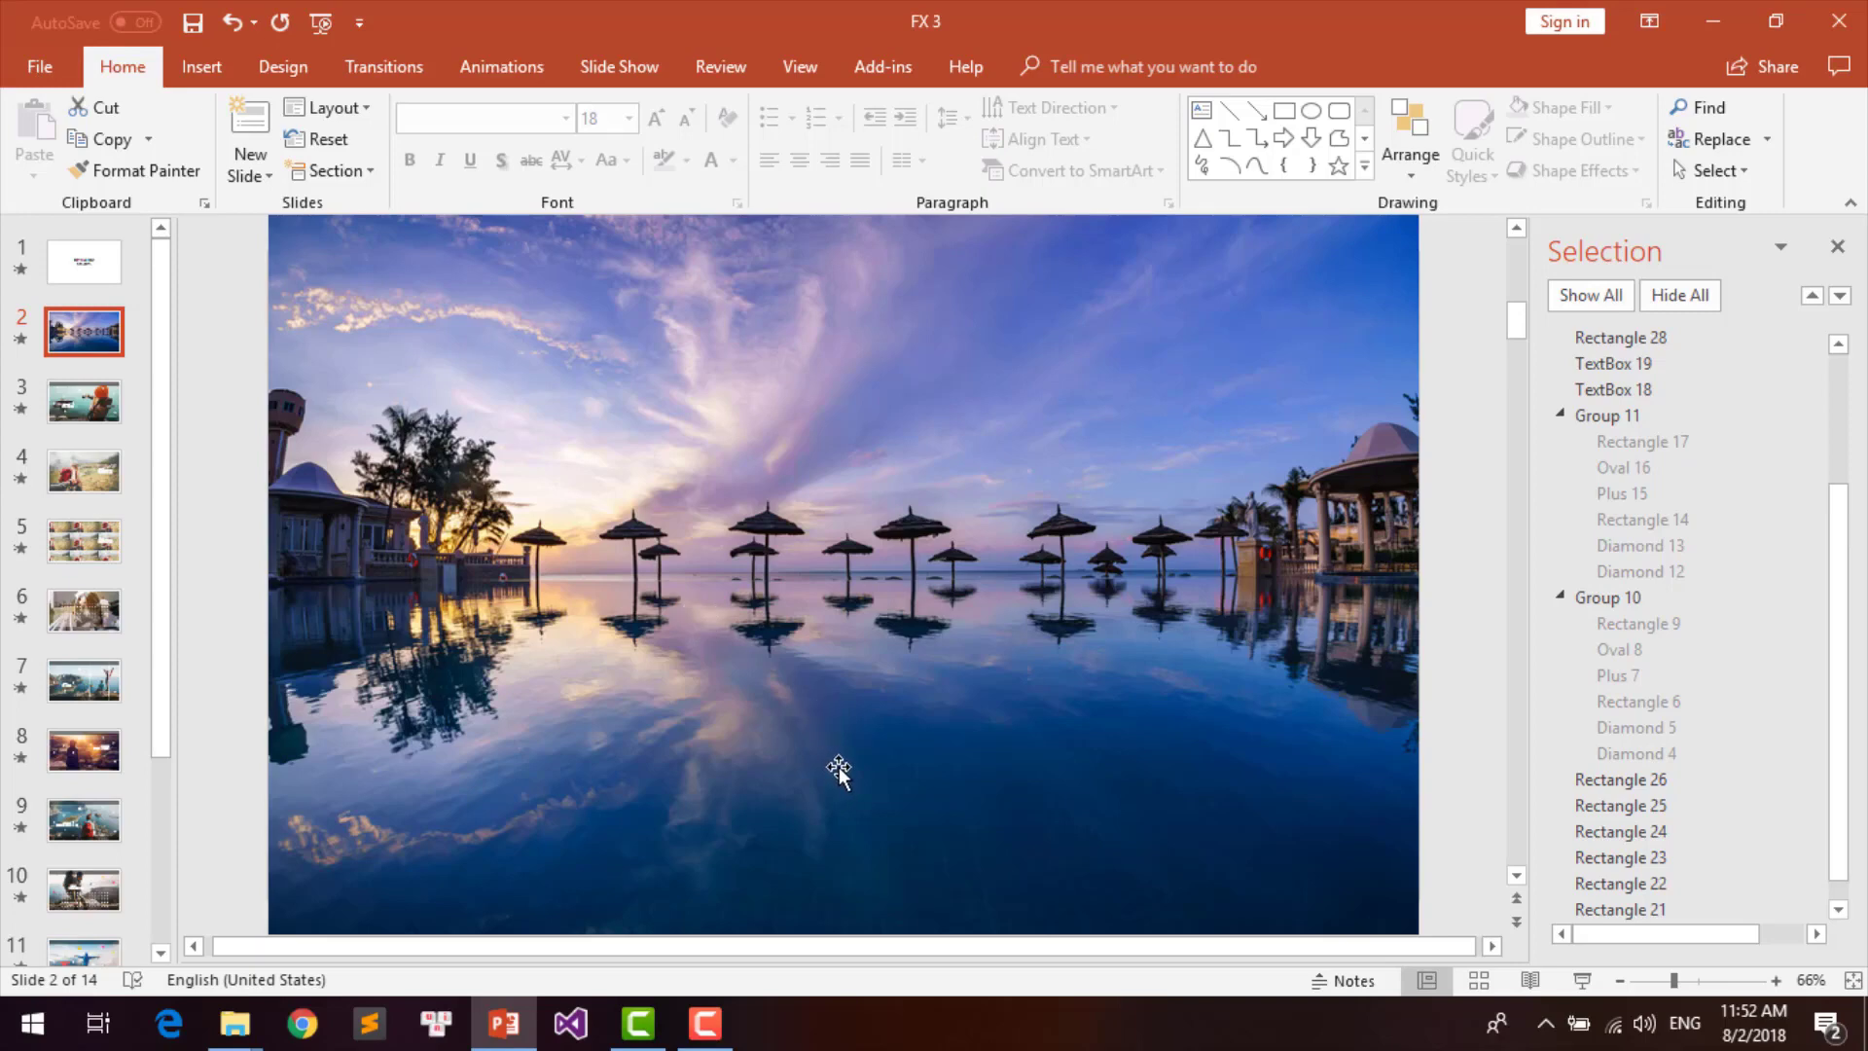
pyautogui.press('F12')
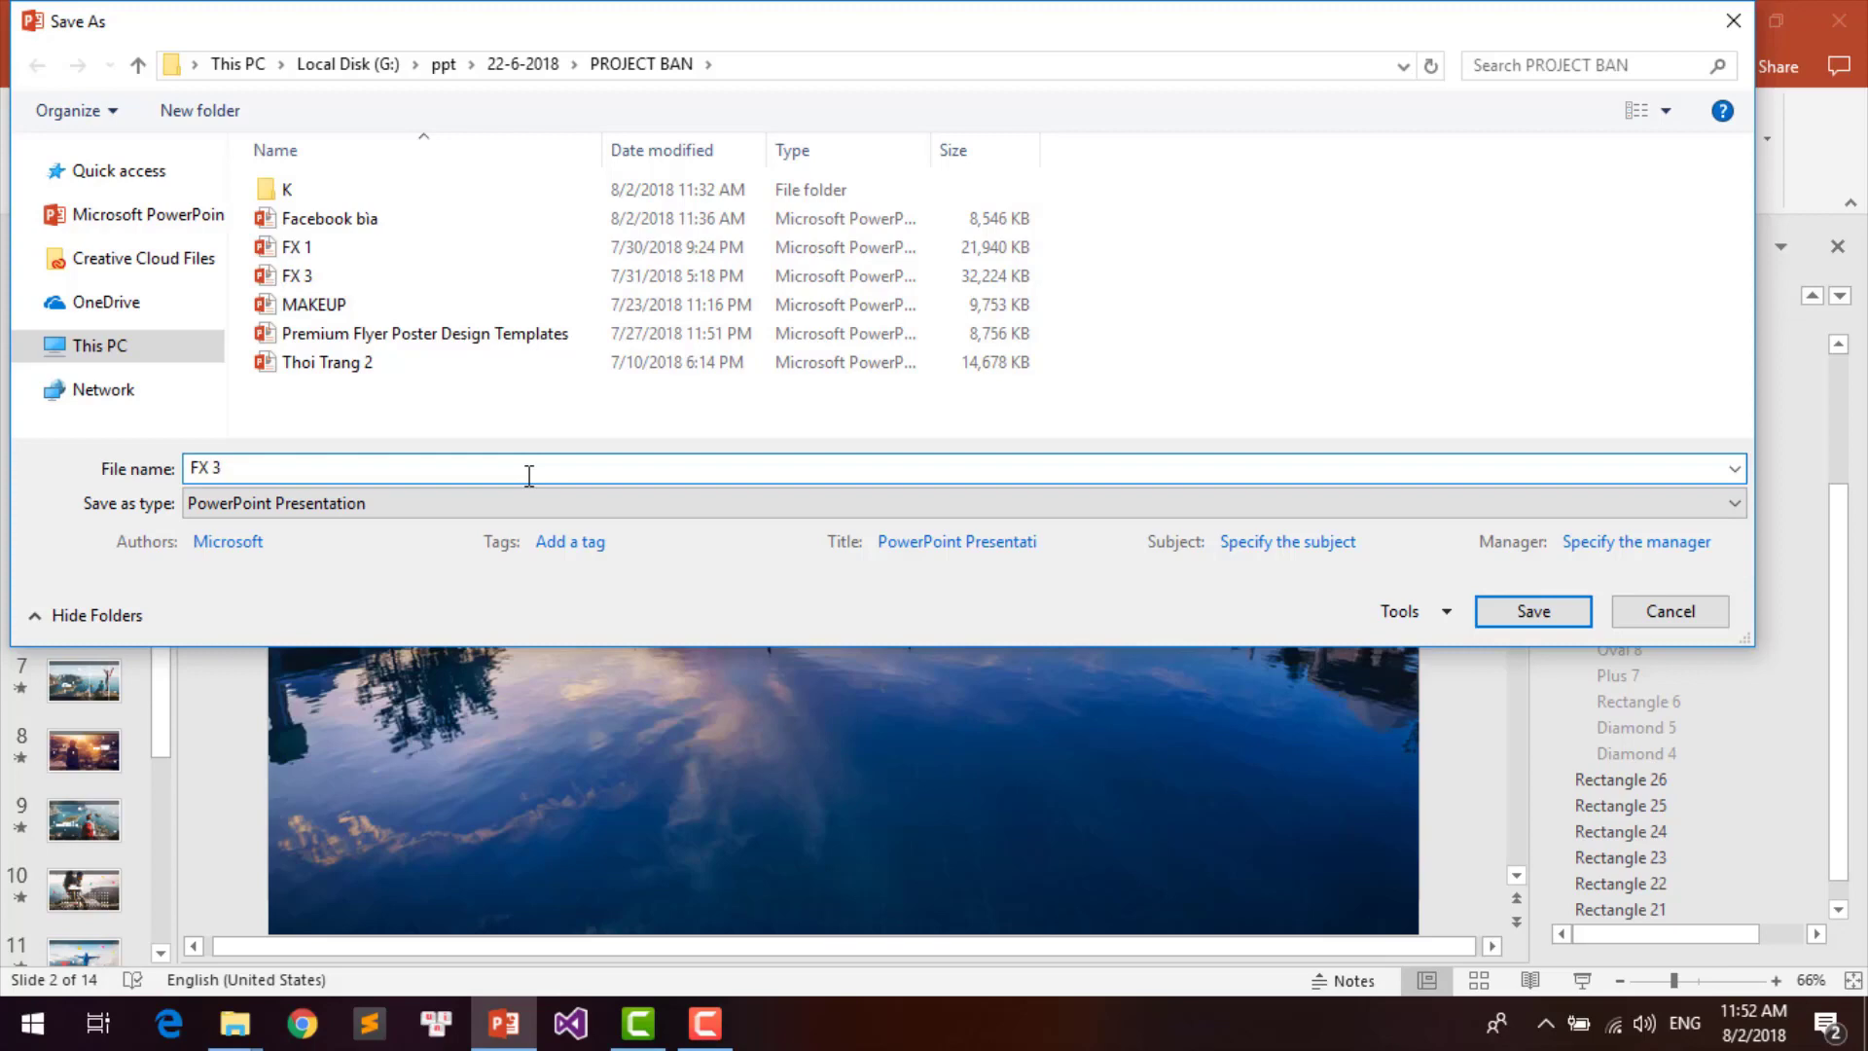
# Step: Export only the current slide as a PNG image named '1' in PROJECT BAN
pyautogui.click(530, 503)
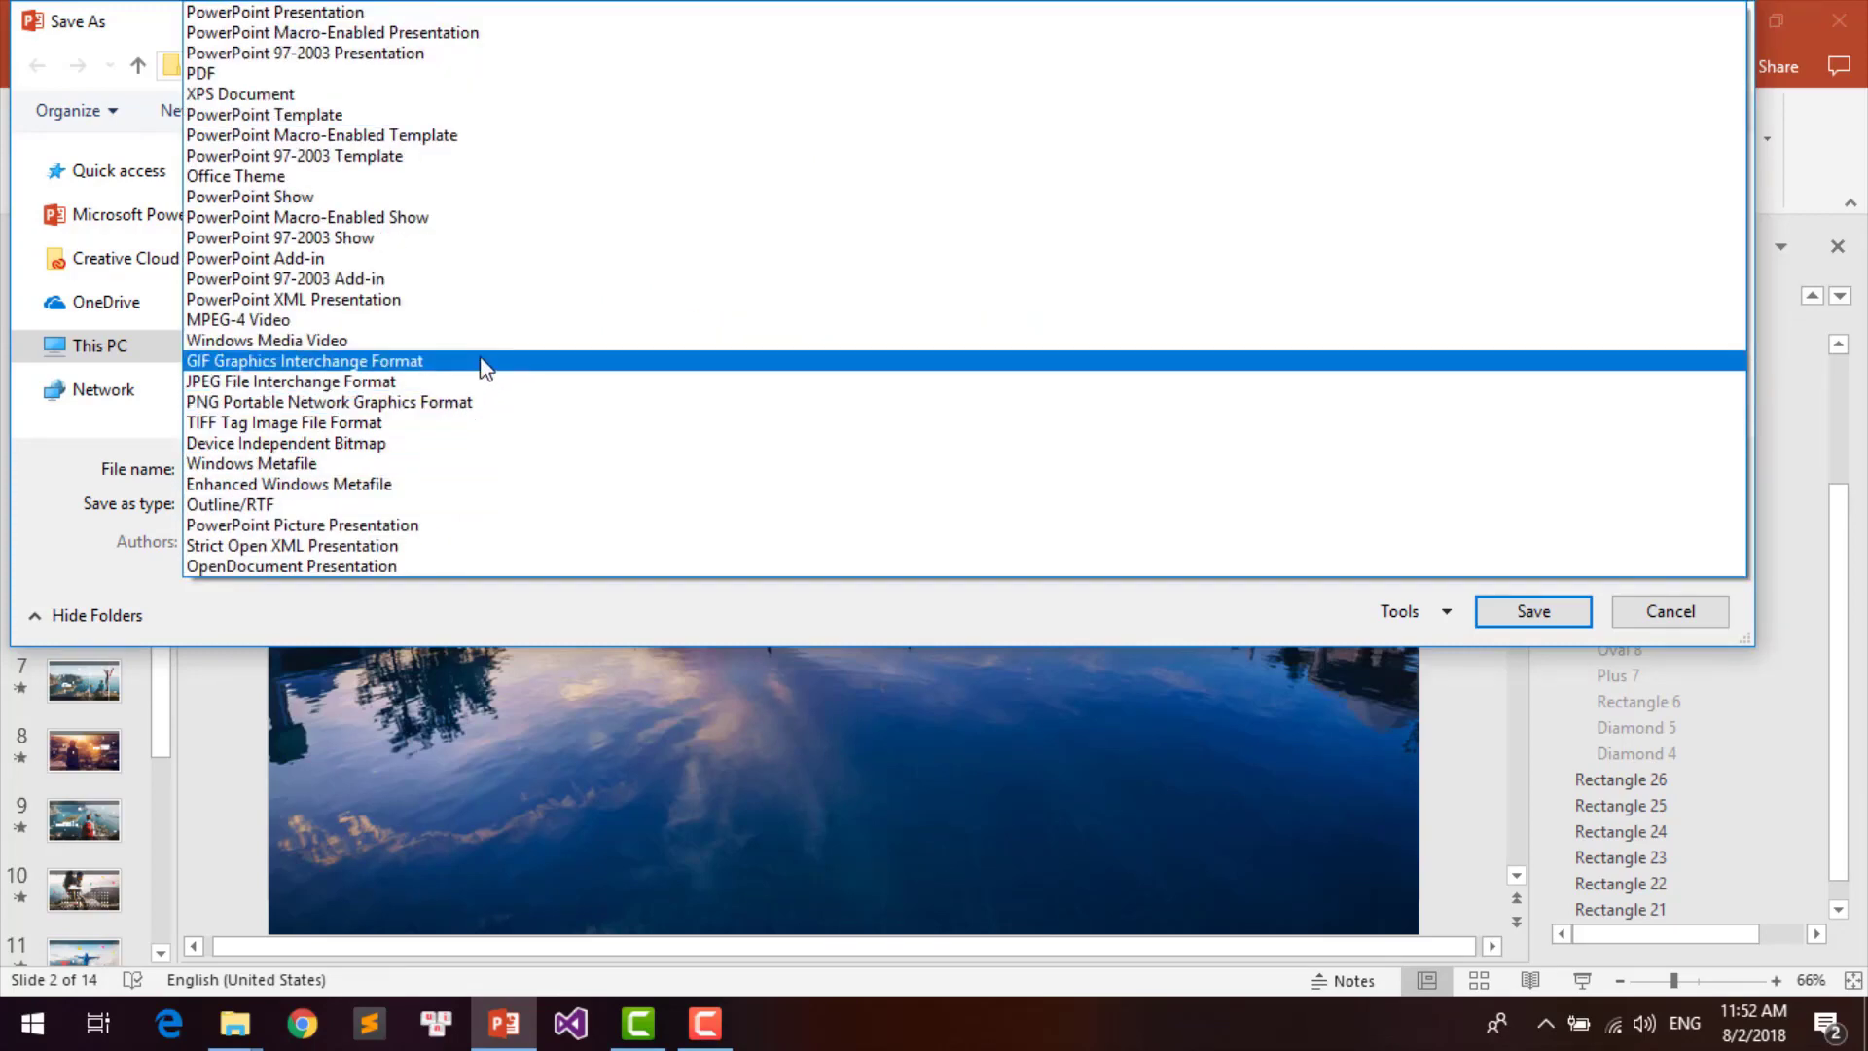
pyautogui.click(454, 402)
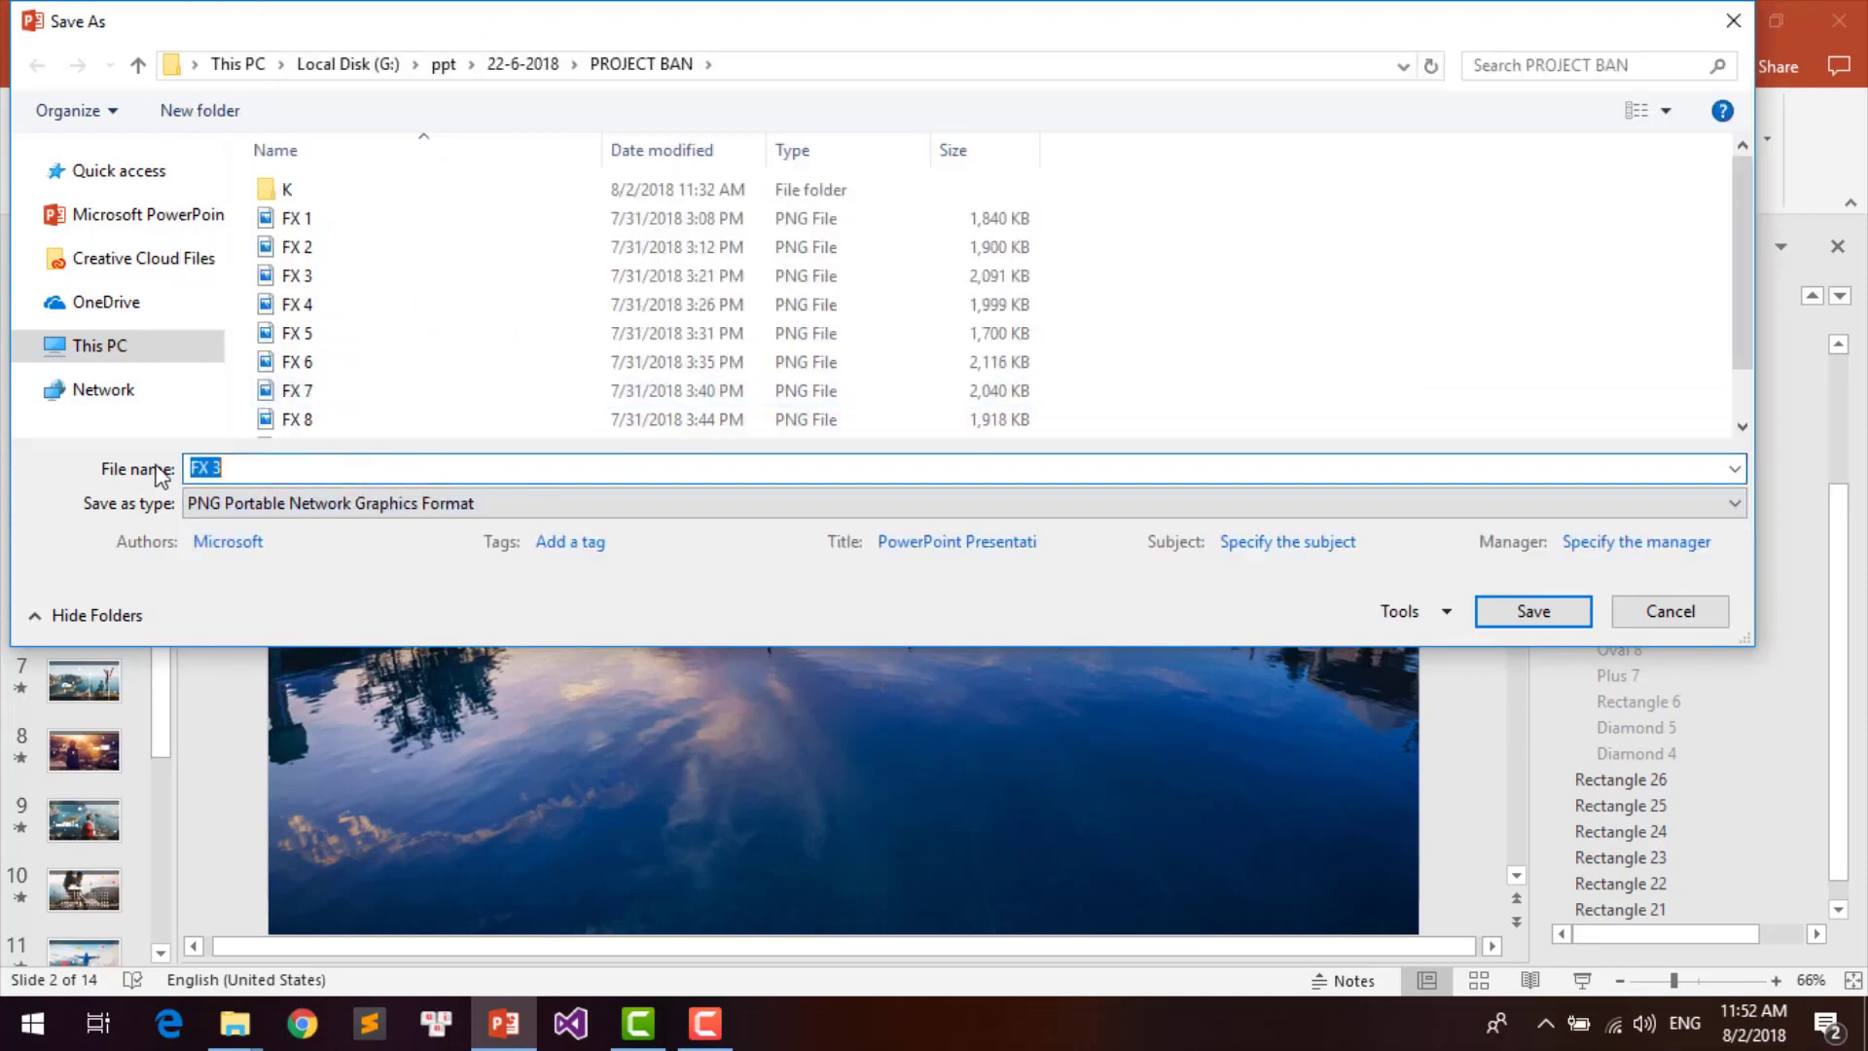
pyautogui.write('1')
pyautogui.click(1514, 607)
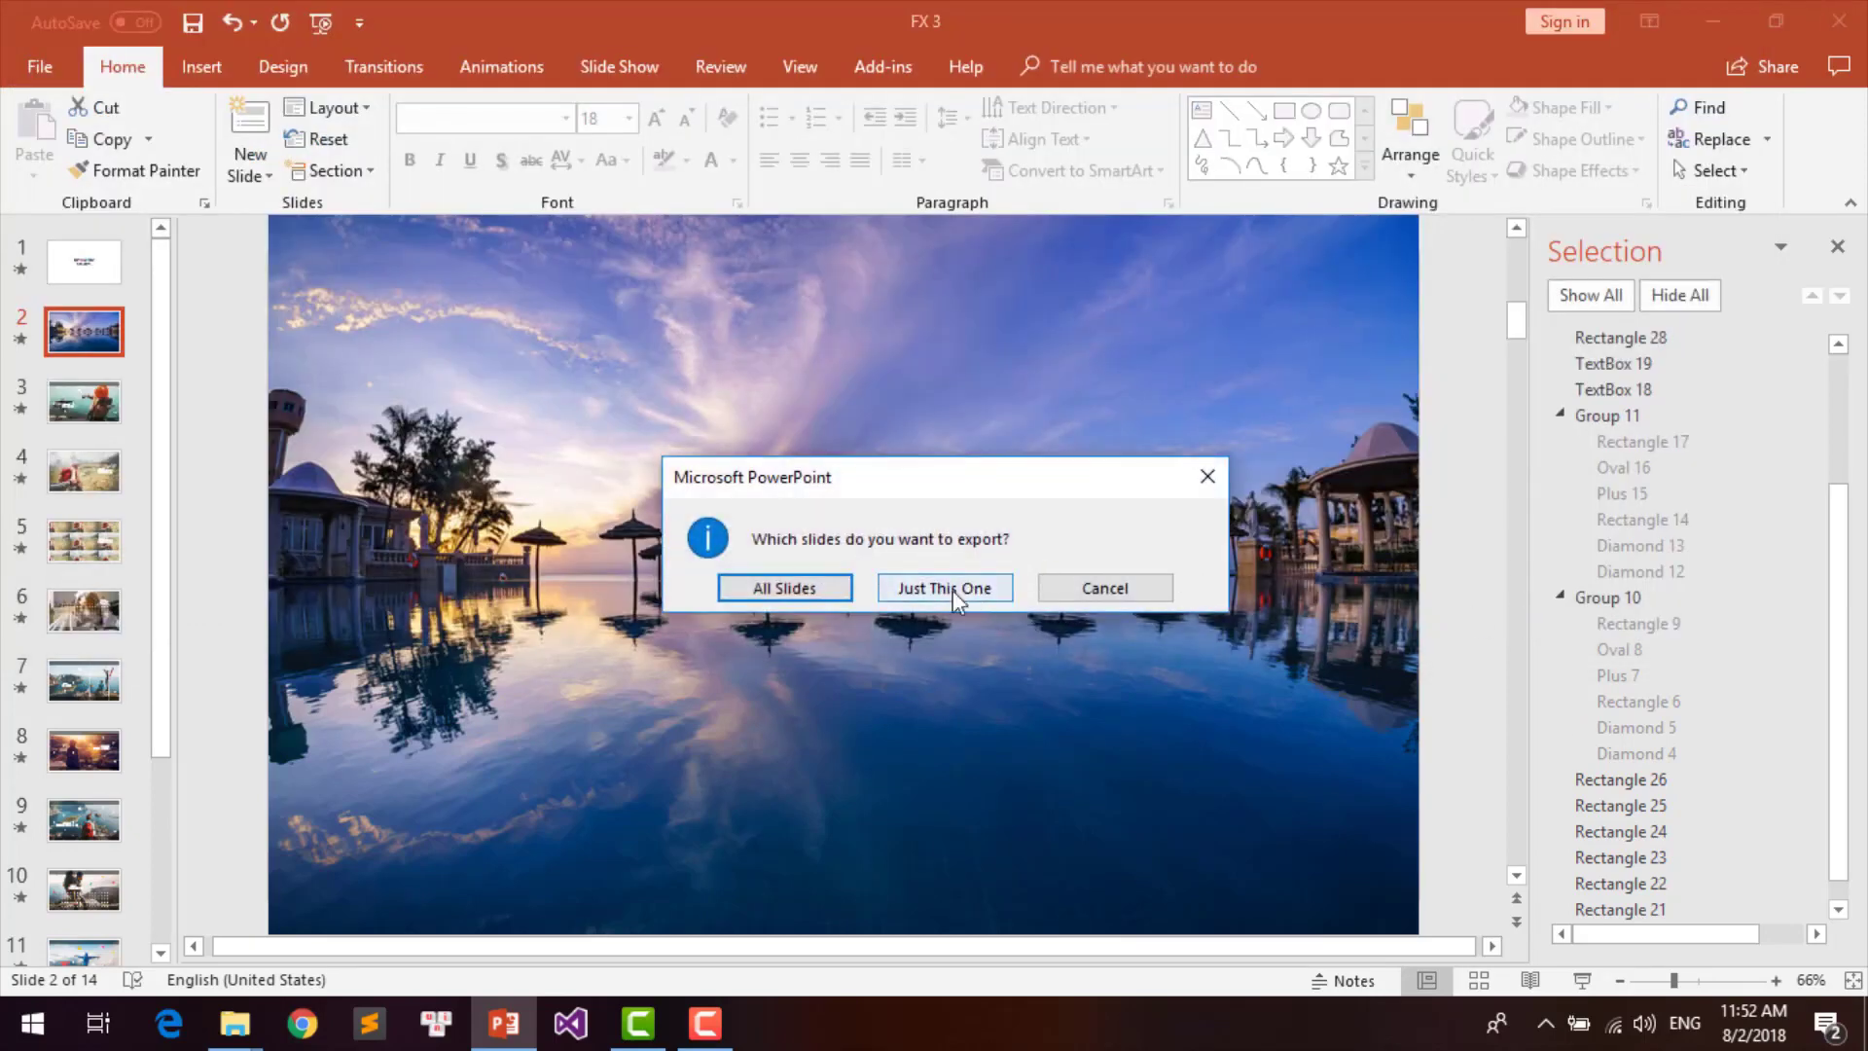
pyautogui.click(955, 590)
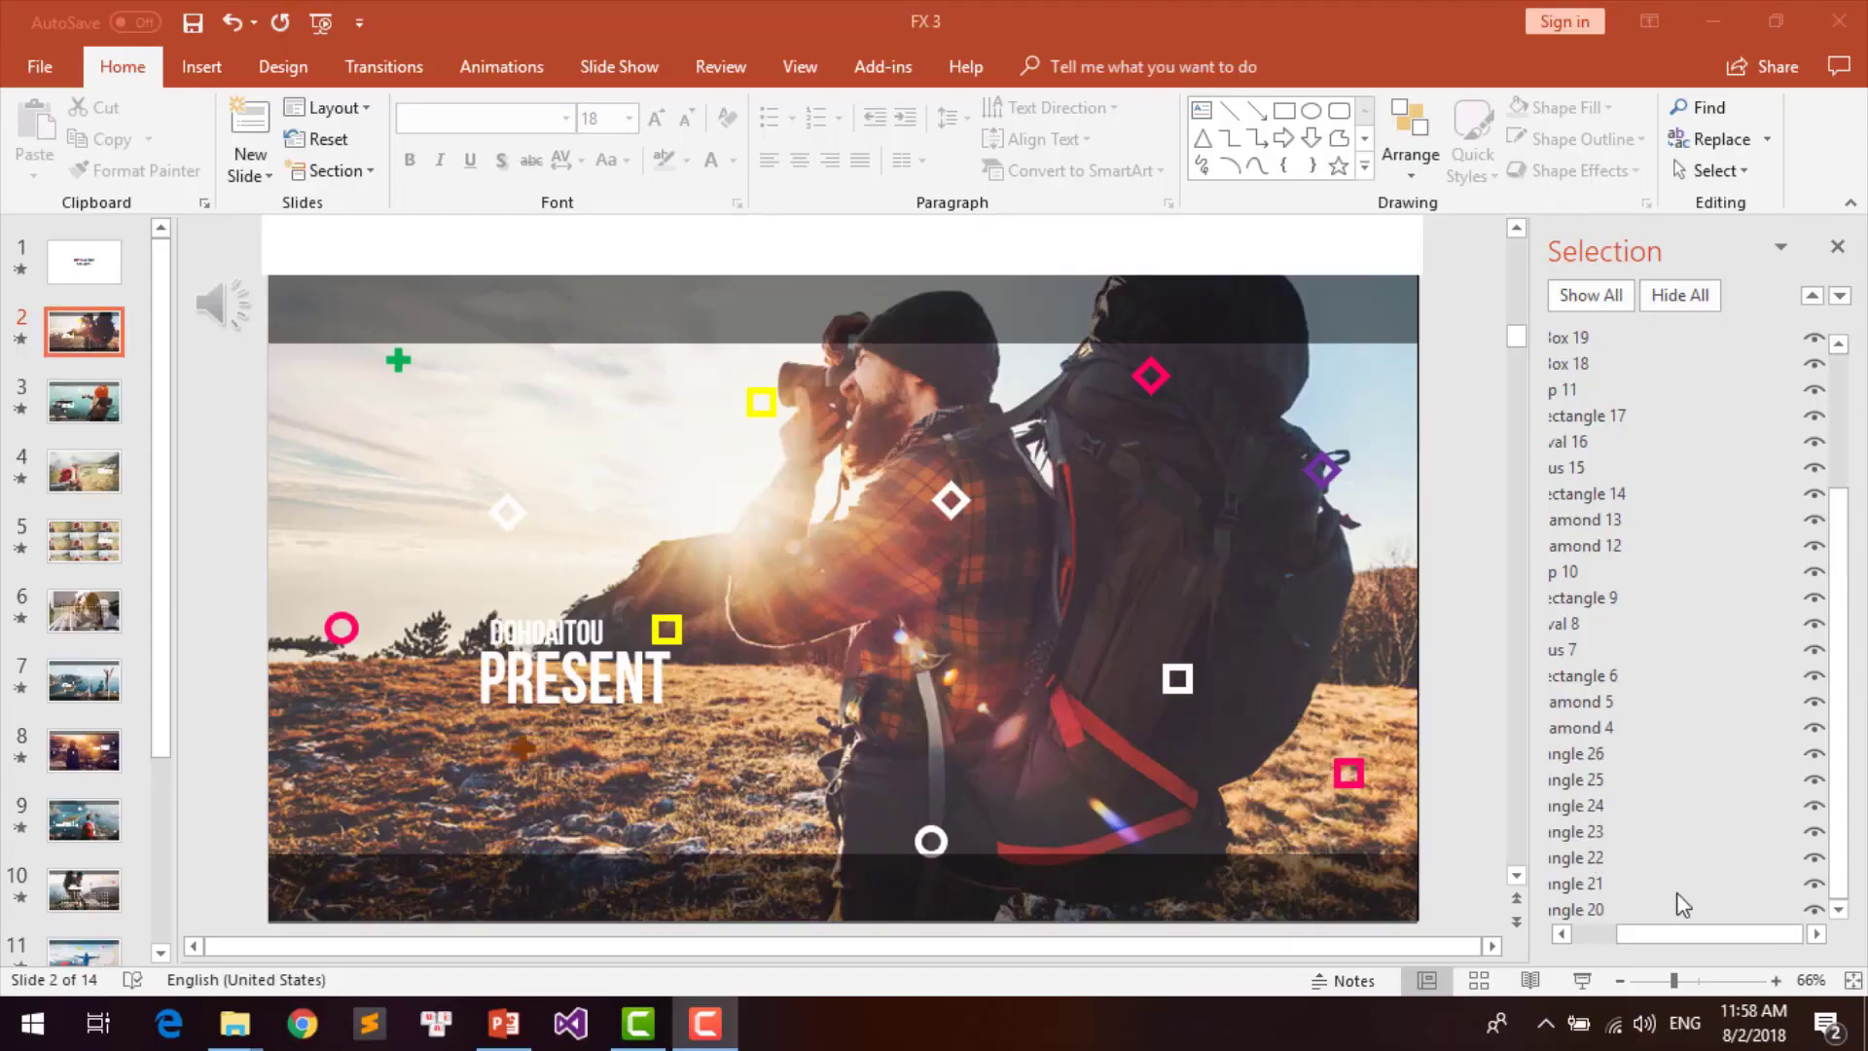
# Step: Hide all slide 2 objects except Rectangle 20, the leftmost strip, and select that strip
pyautogui.click(1643, 936)
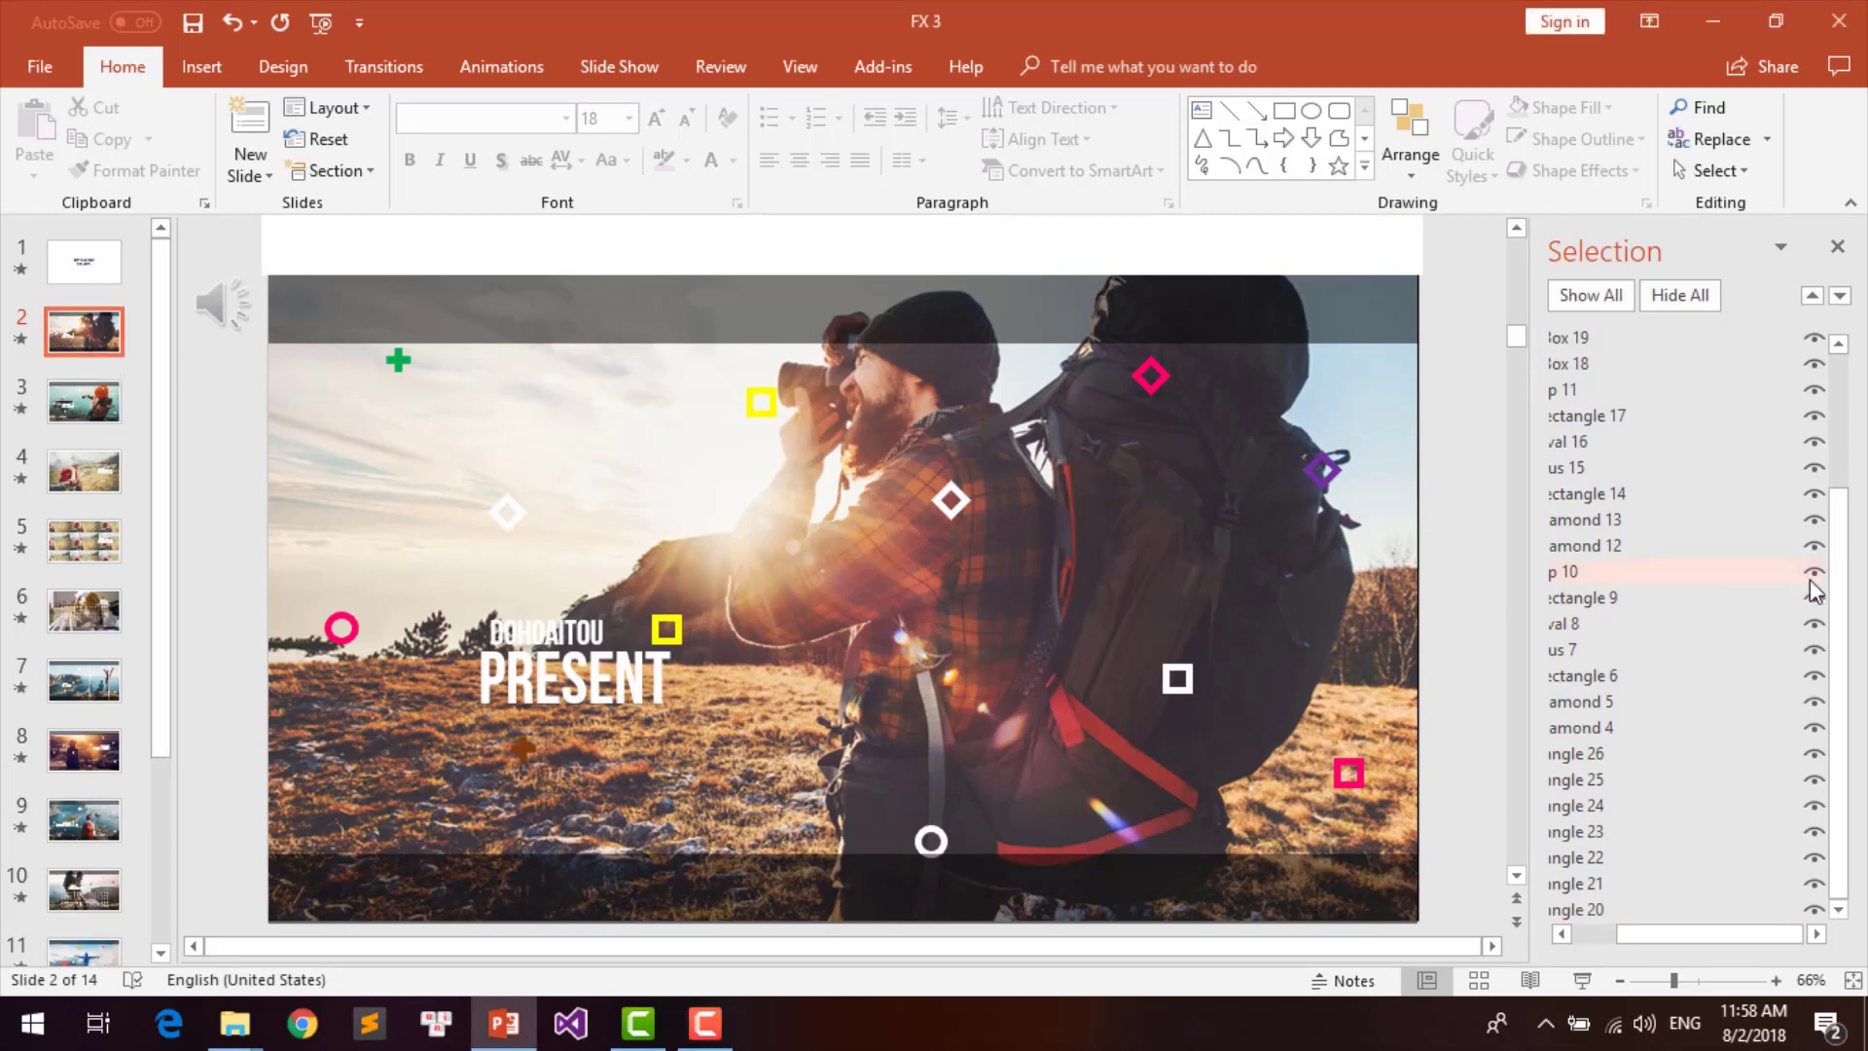
pyautogui.click(1680, 309)
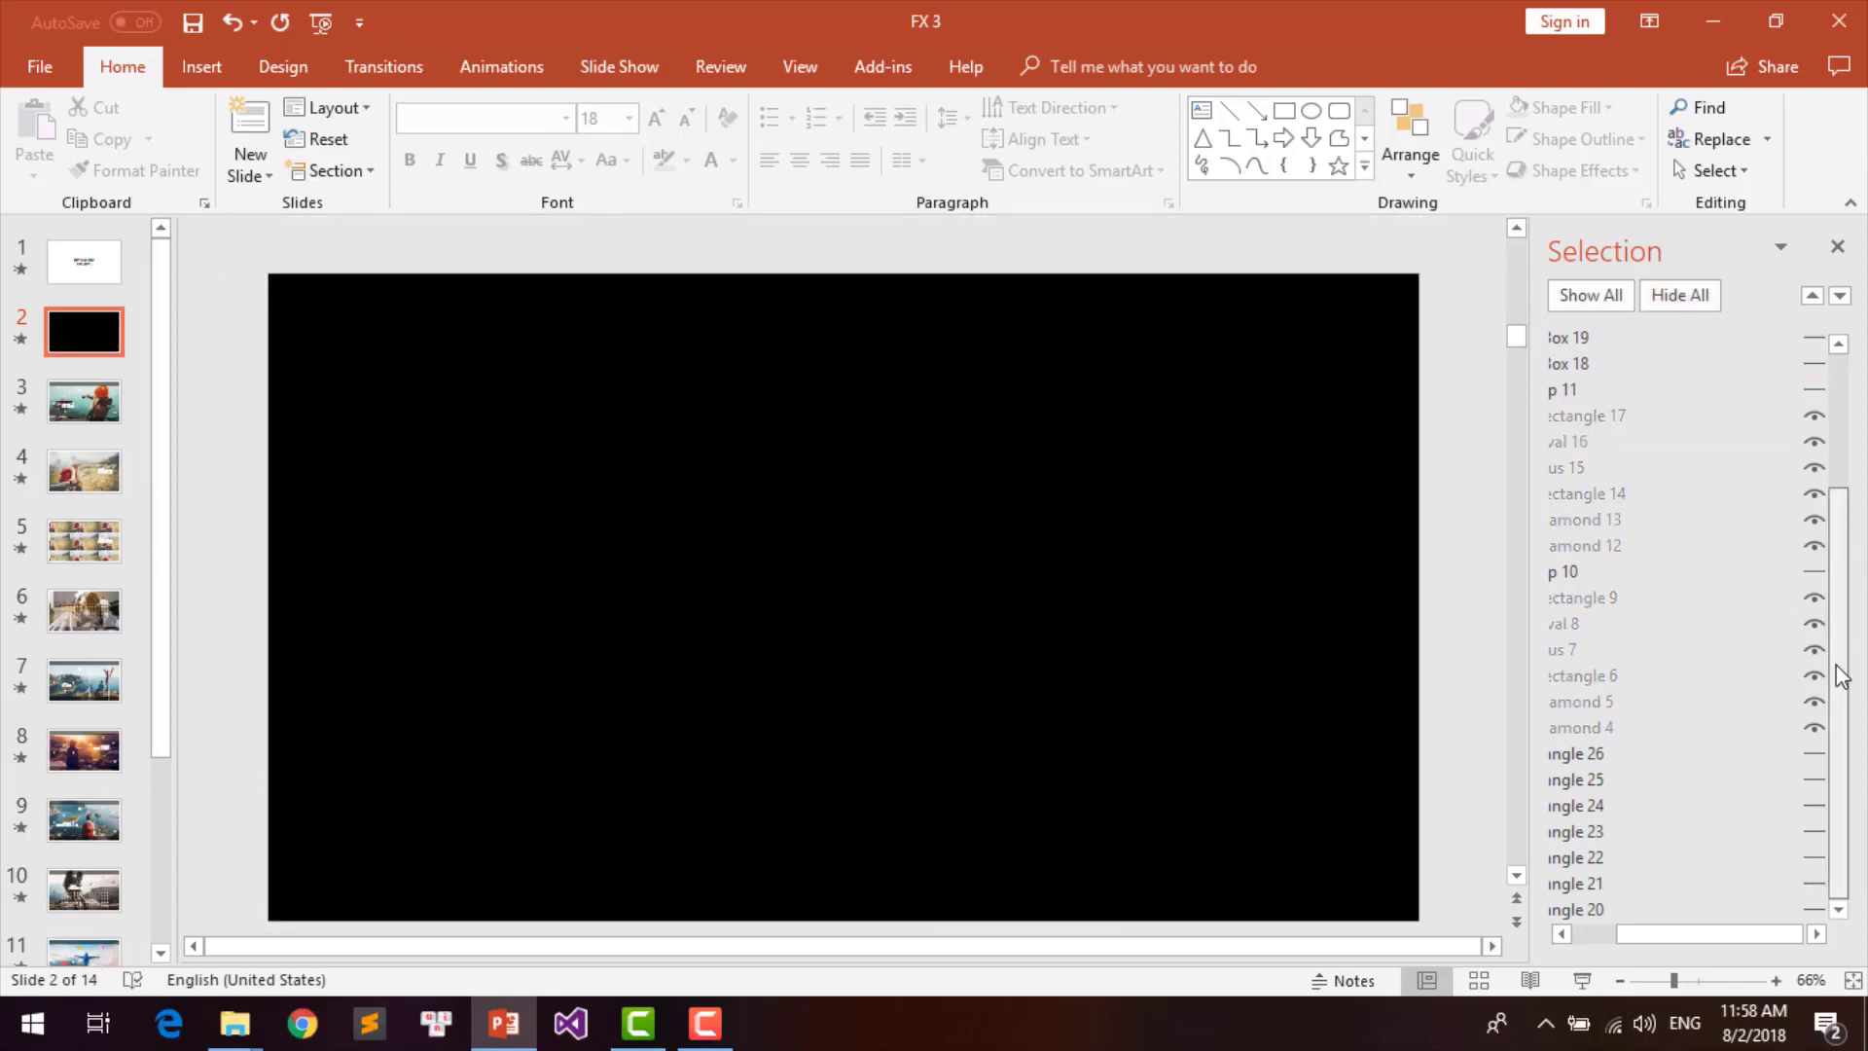
pyautogui.click(1814, 910)
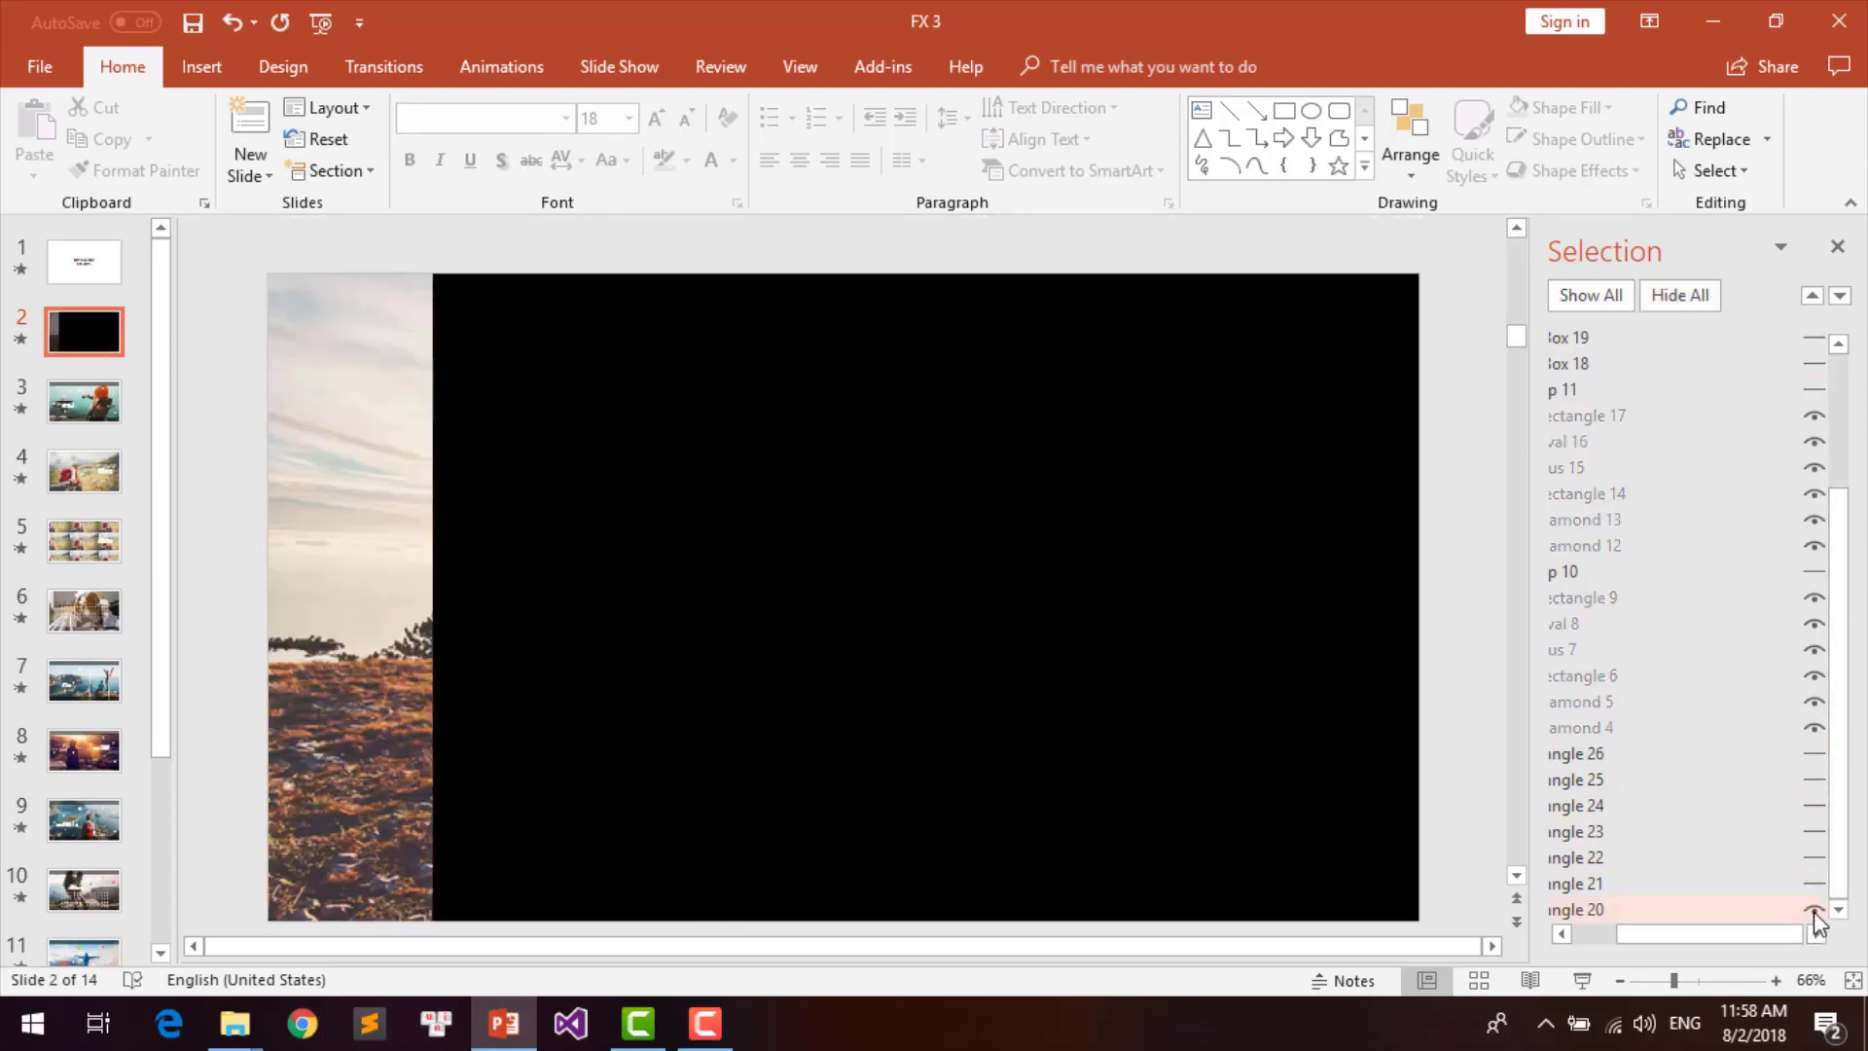
pyautogui.click(380, 368)
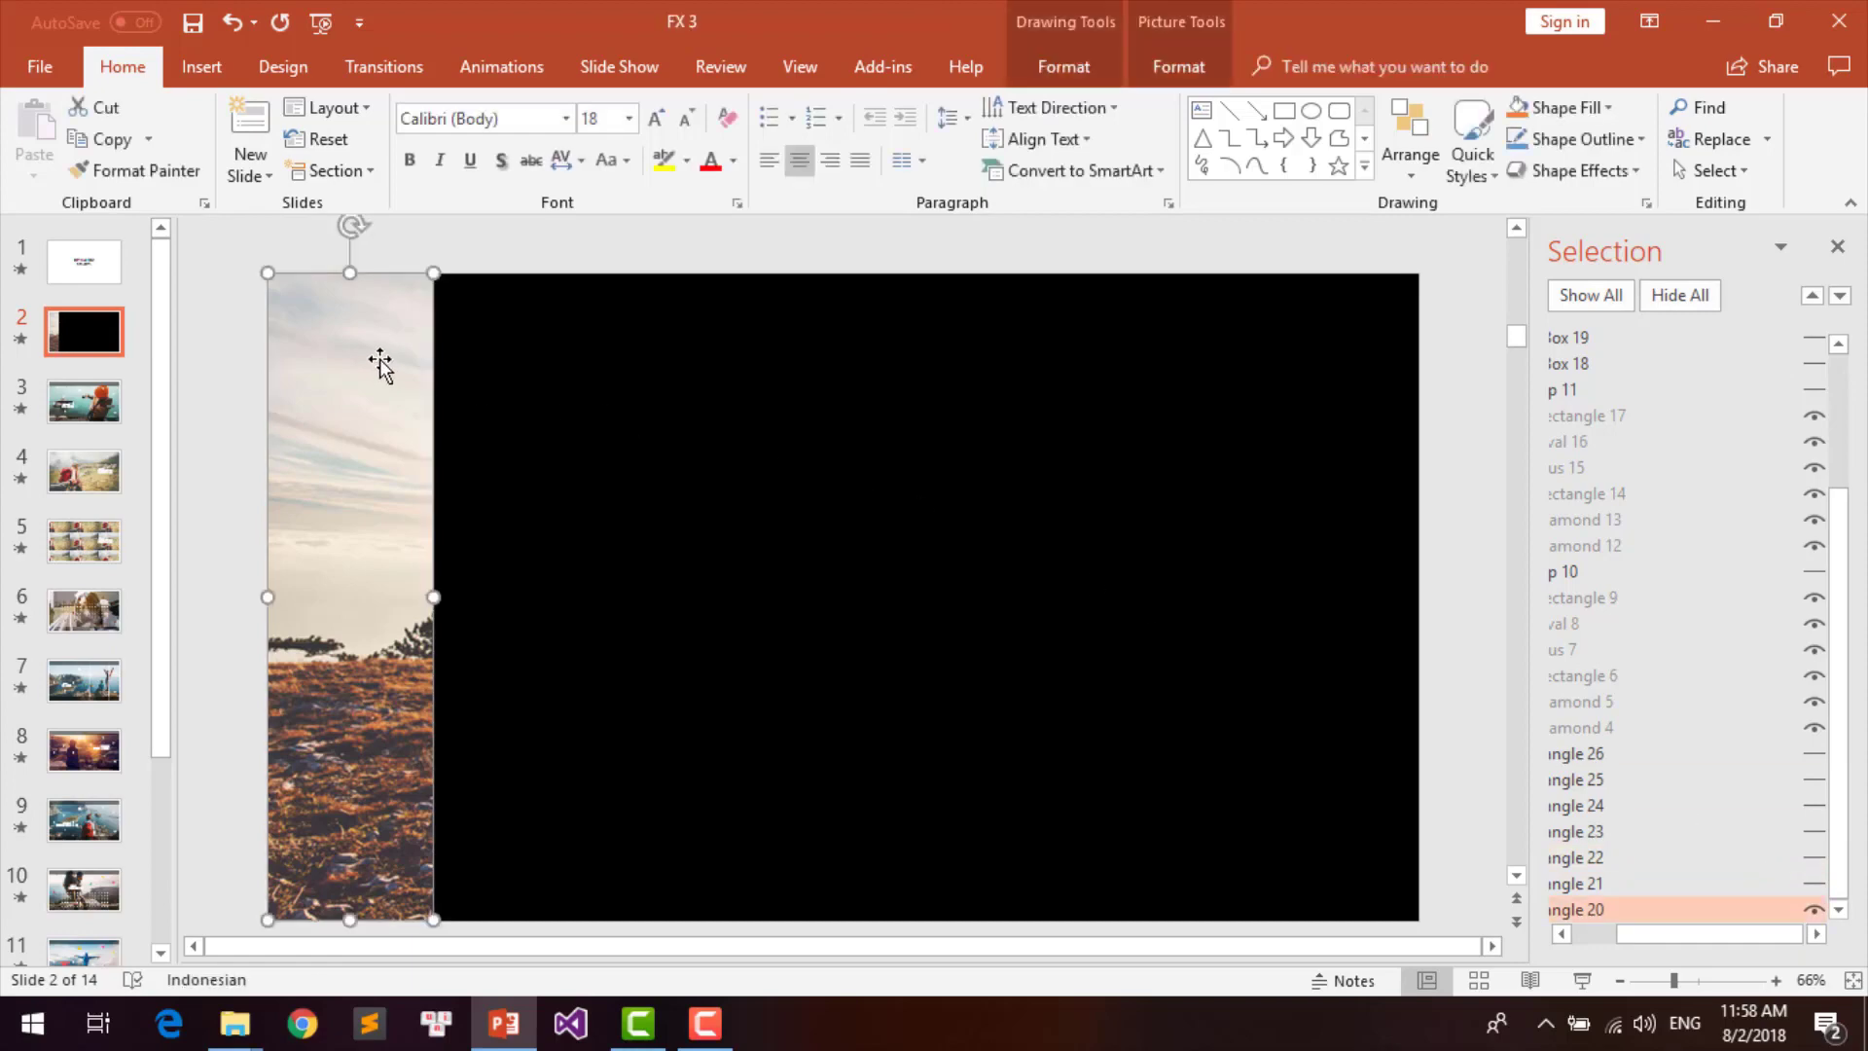
pyautogui.rightClick(333, 438)
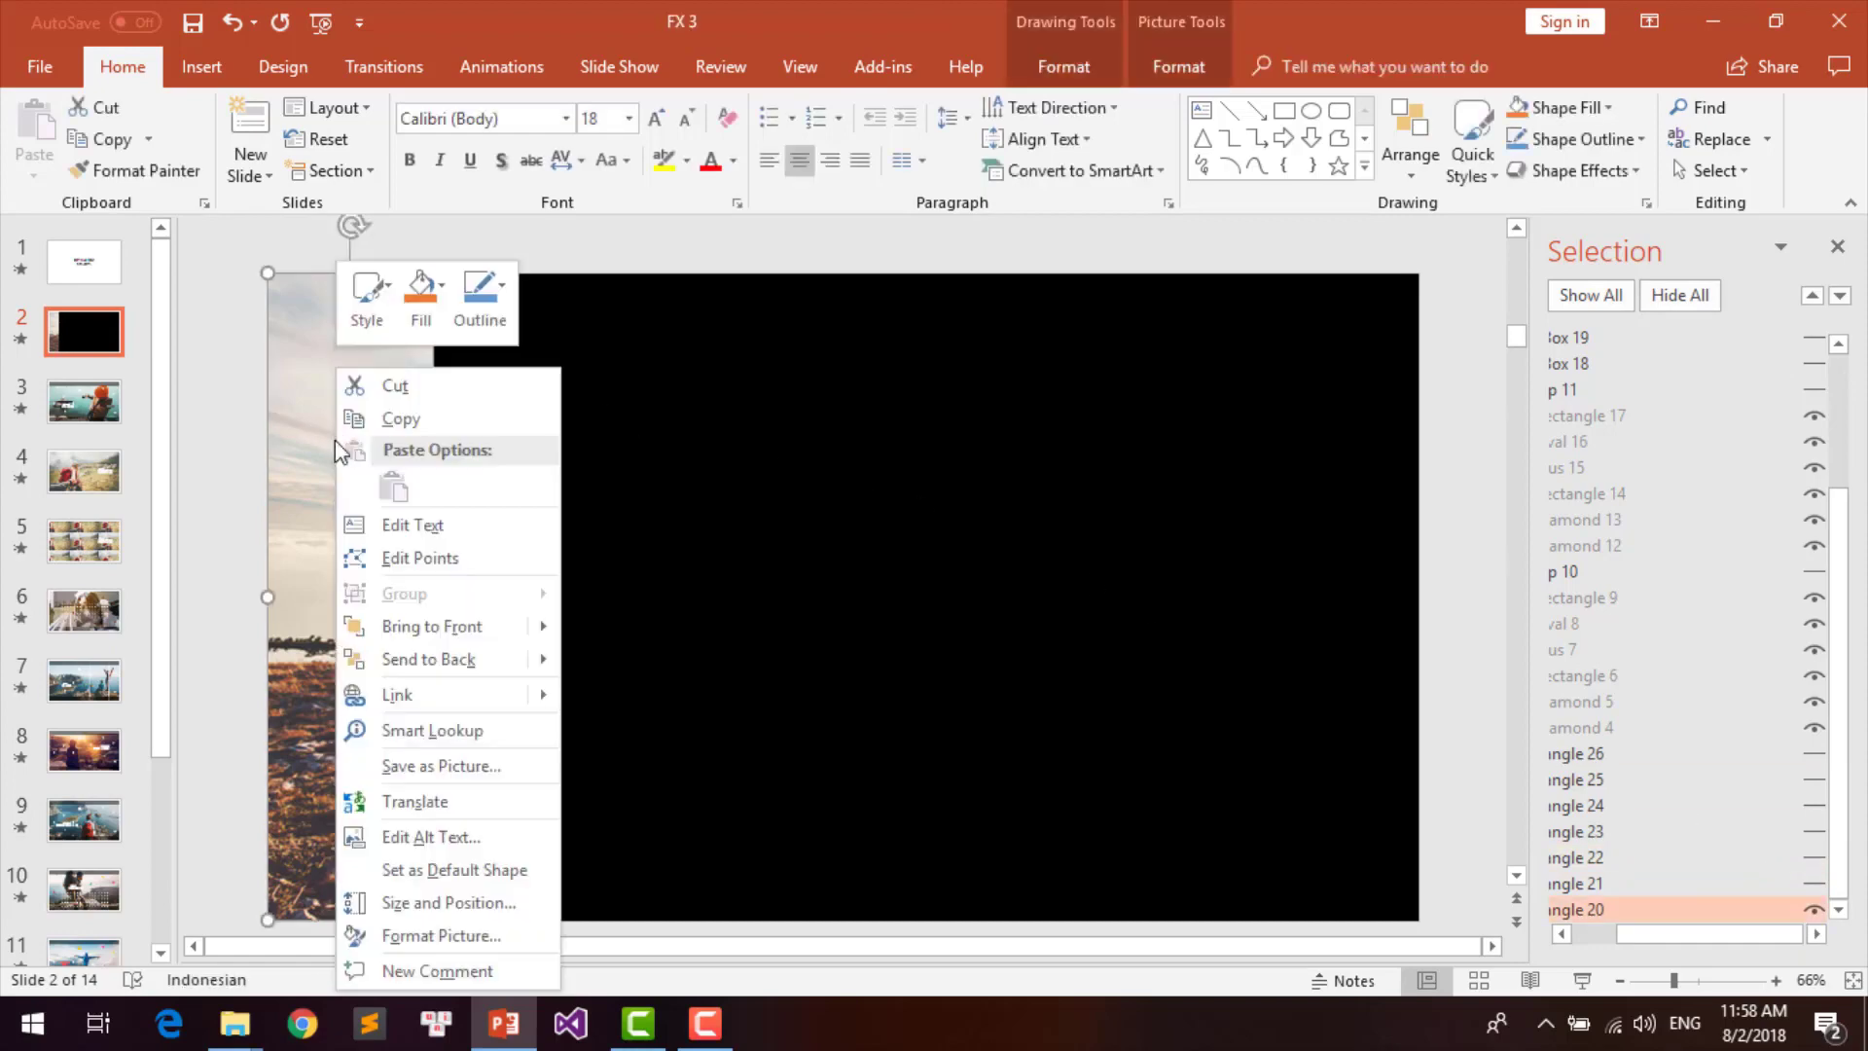
# Step: Picture-fill the leftmost strip with image 1 from the Desktop
pyautogui.click(417, 314)
pyautogui.click(470, 725)
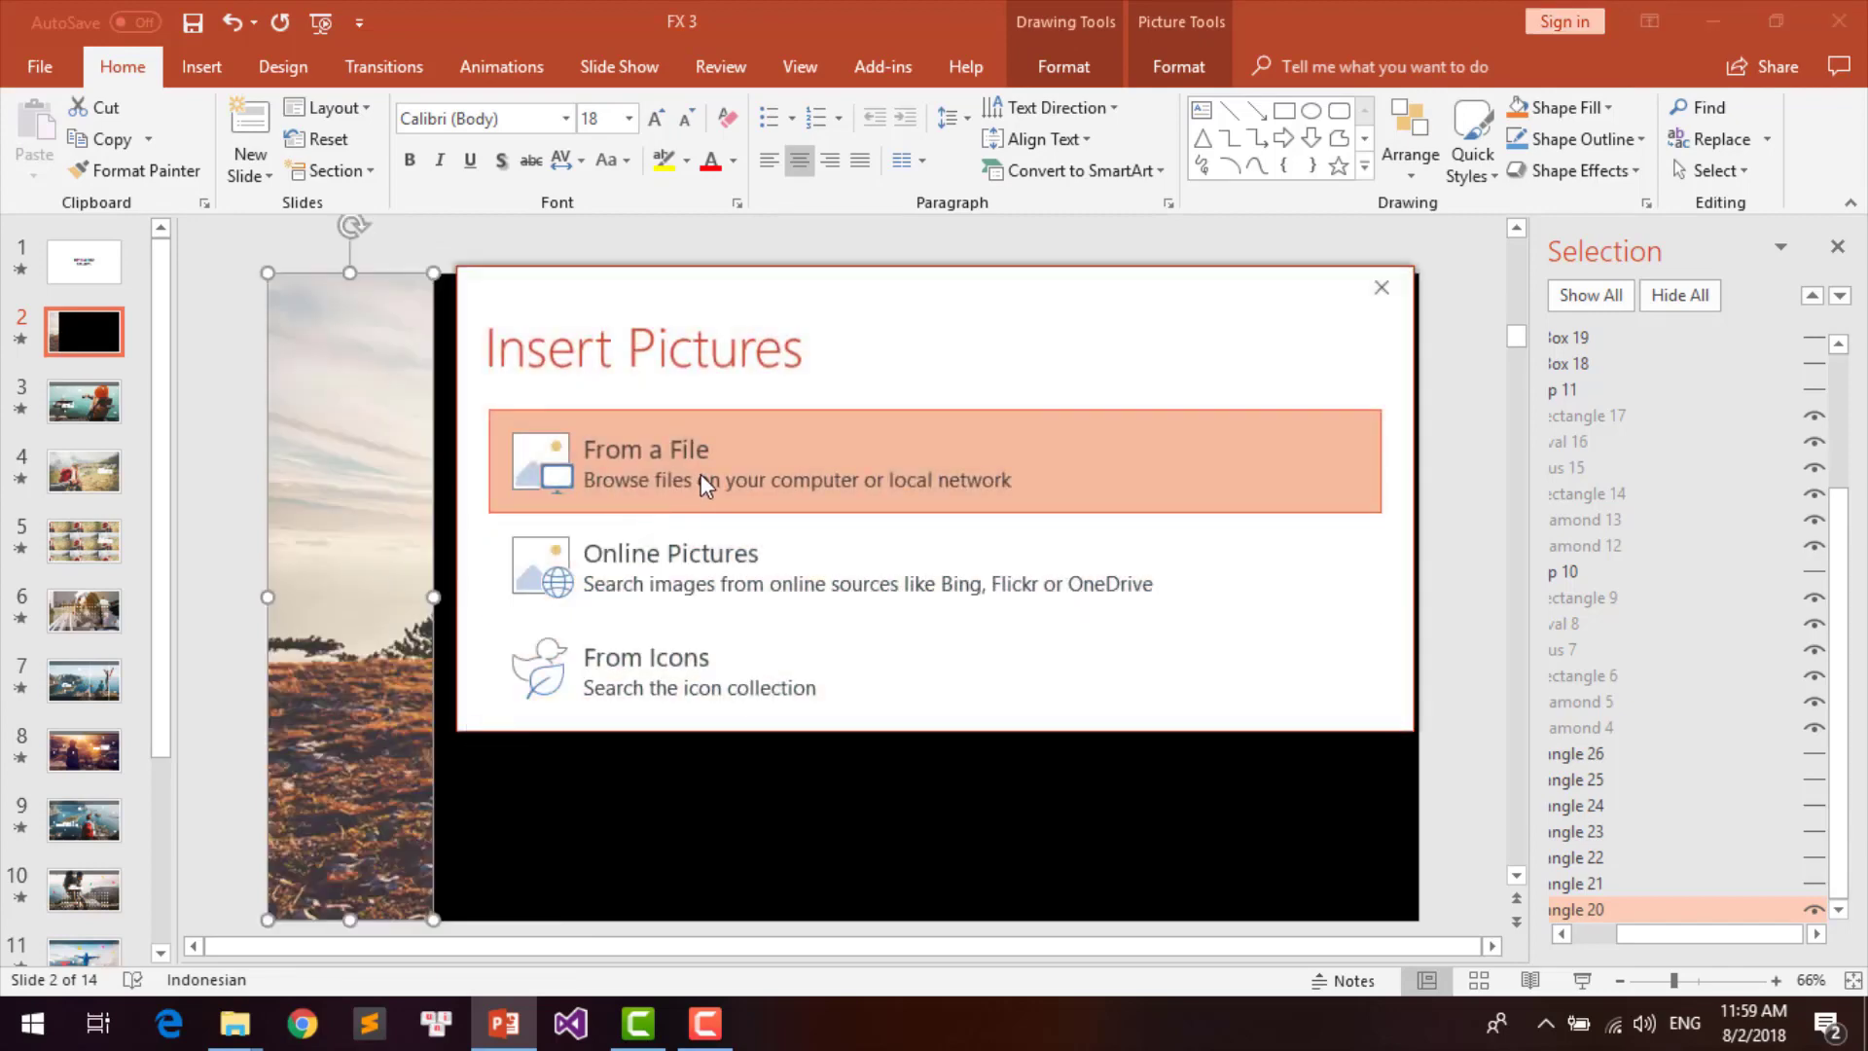
pyautogui.click(700, 474)
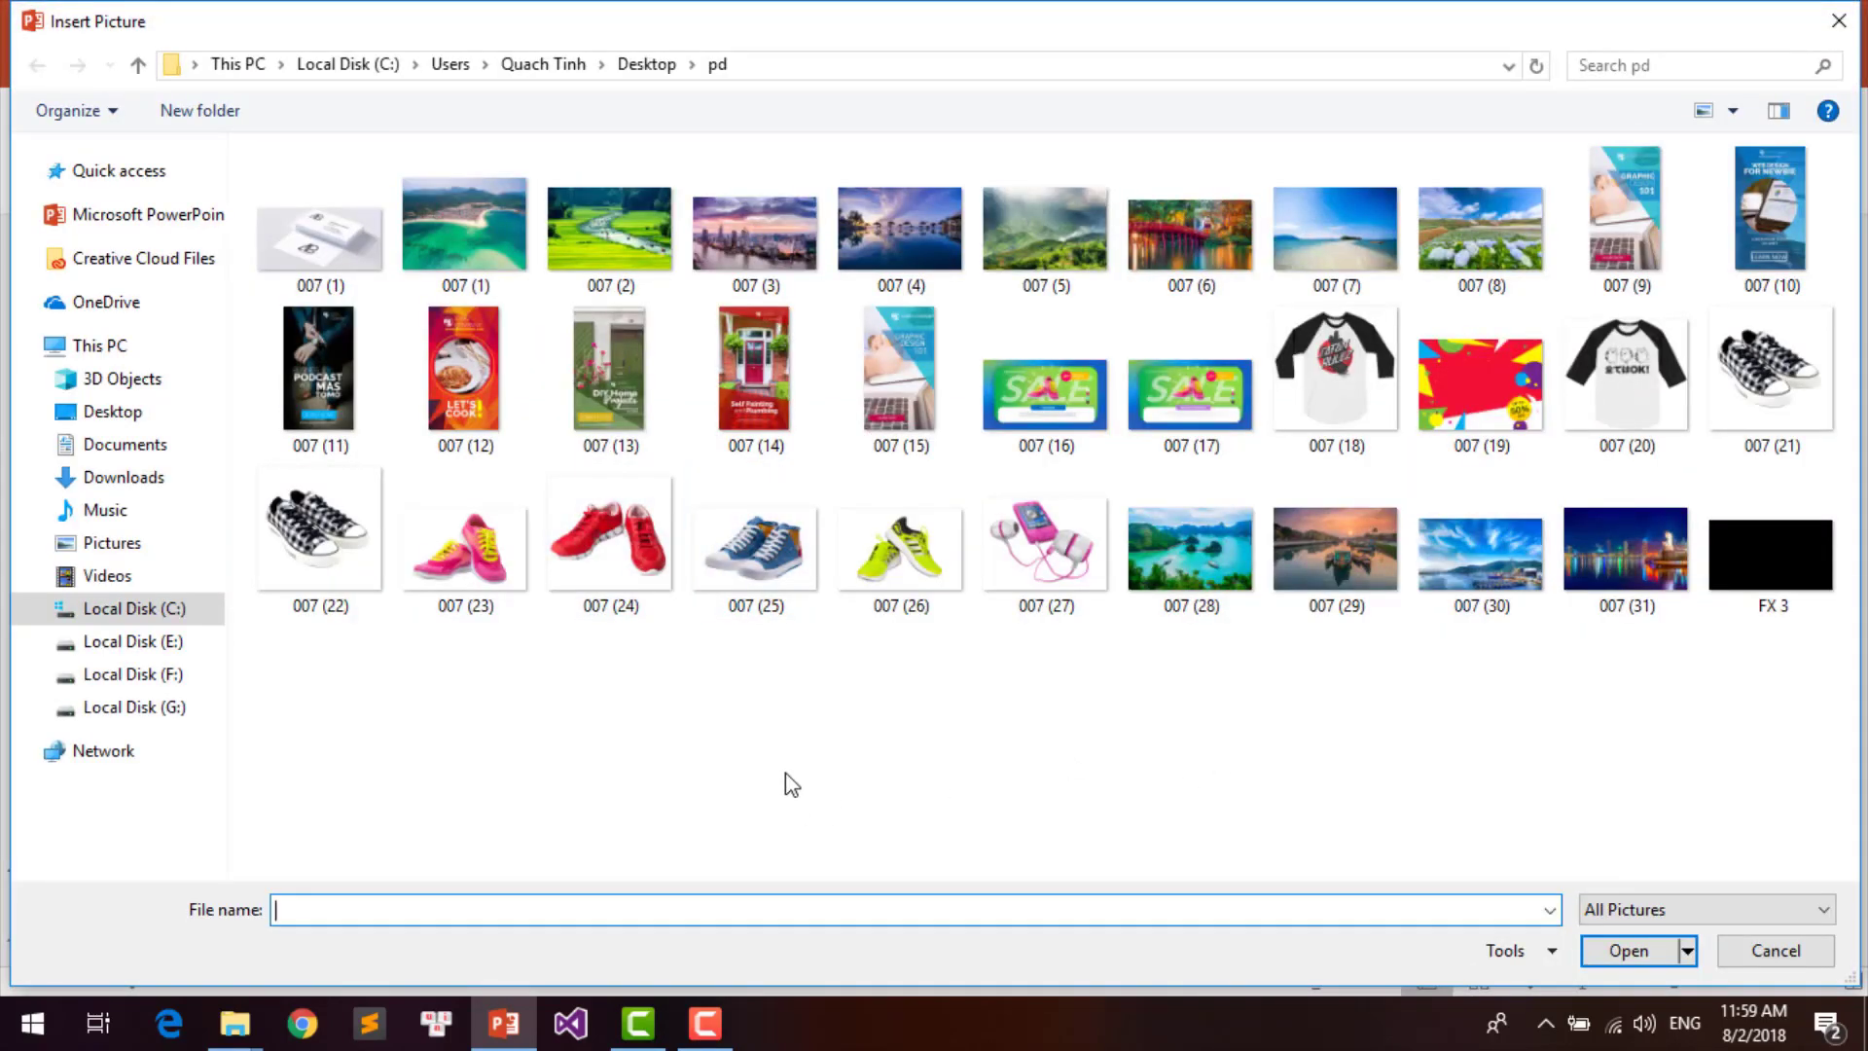
pyautogui.moveTo(124, 443)
pyautogui.click(142, 413)
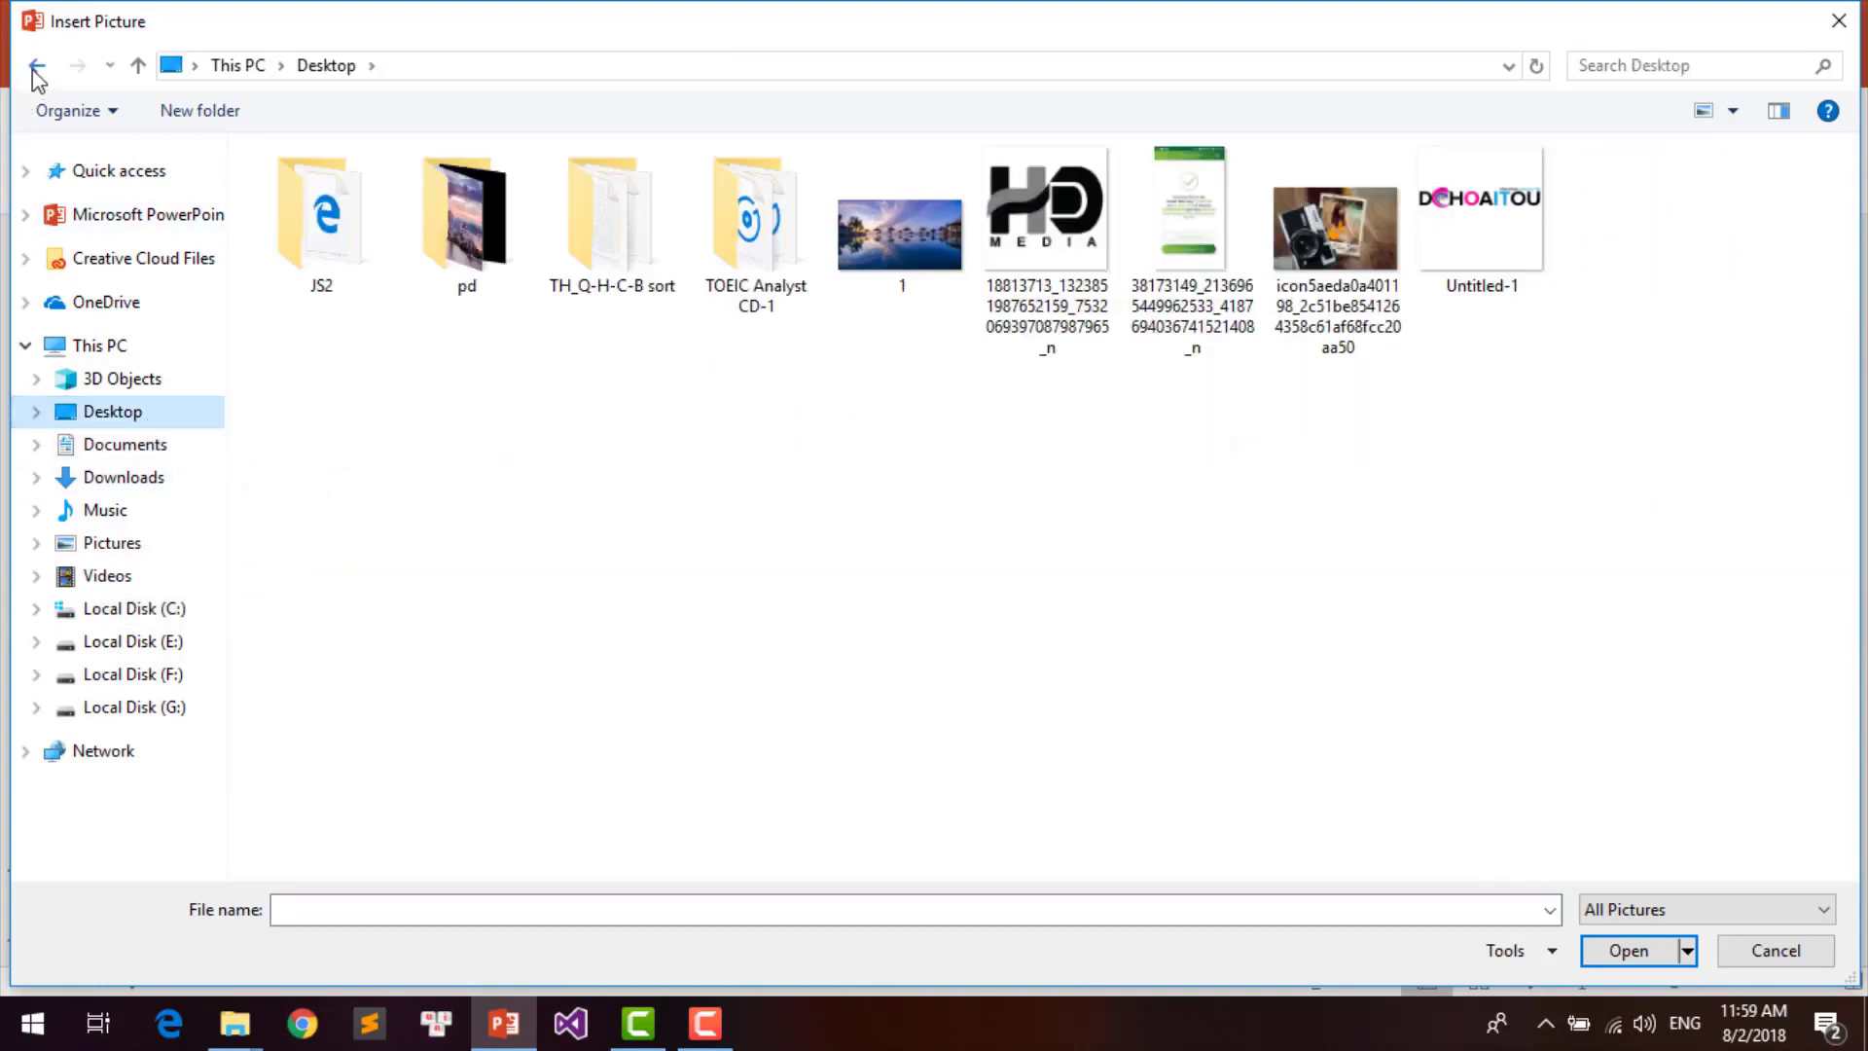
pyautogui.click(37, 65)
pyautogui.click(107, 416)
pyautogui.doubleClick(929, 240)
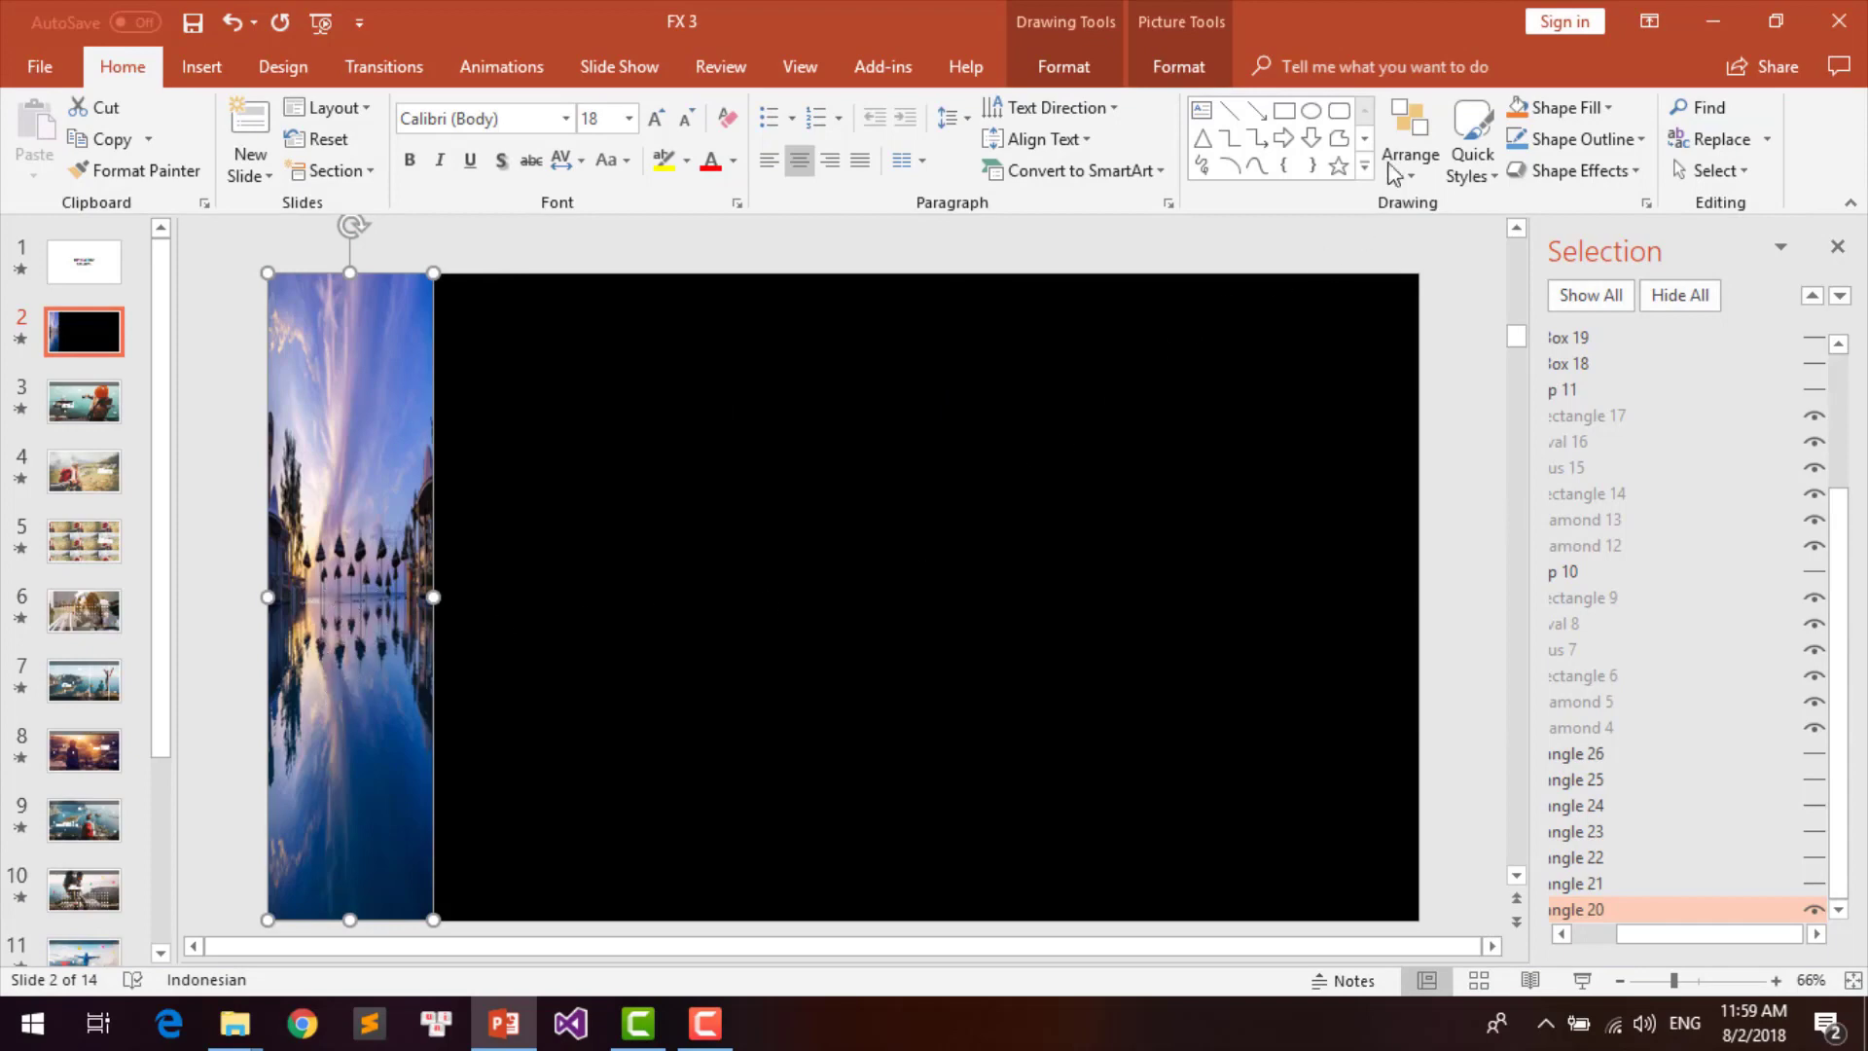
# Step: Crop the strip's picture so it stretches across the full slide width
pyautogui.click(1175, 68)
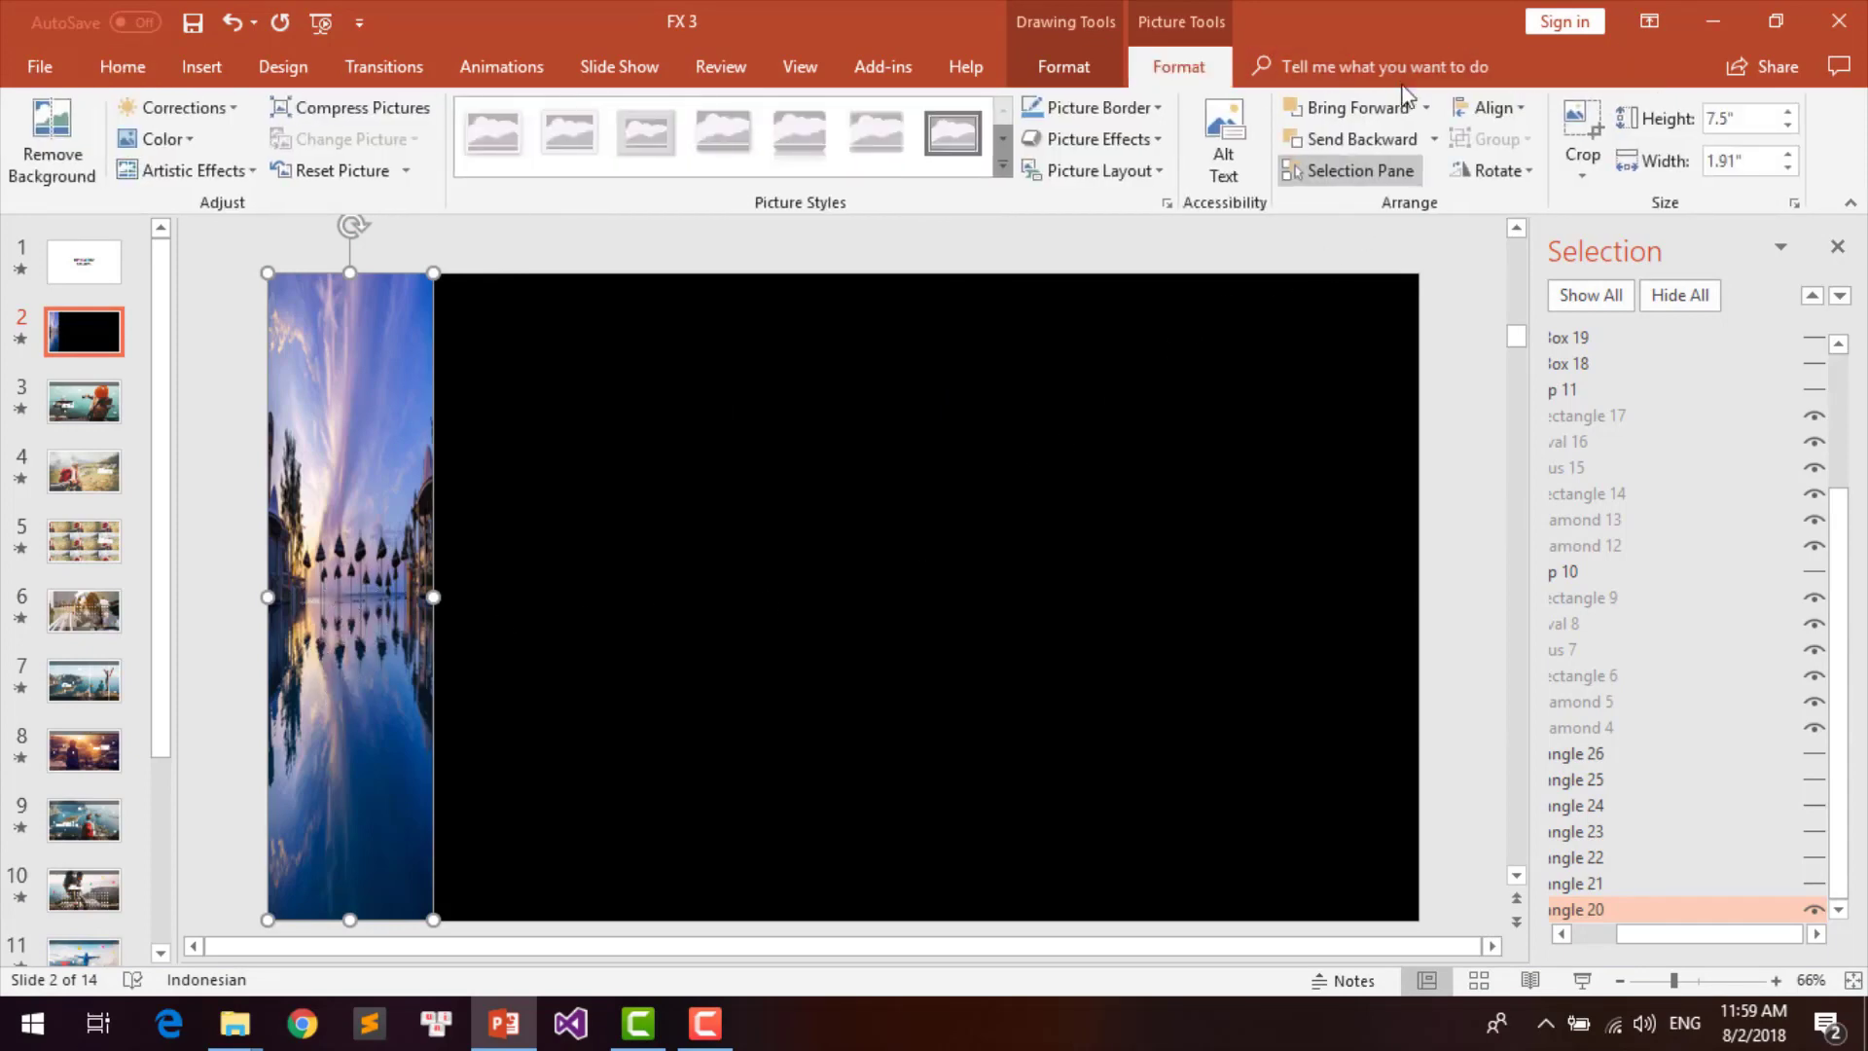
pyautogui.click(1578, 124)
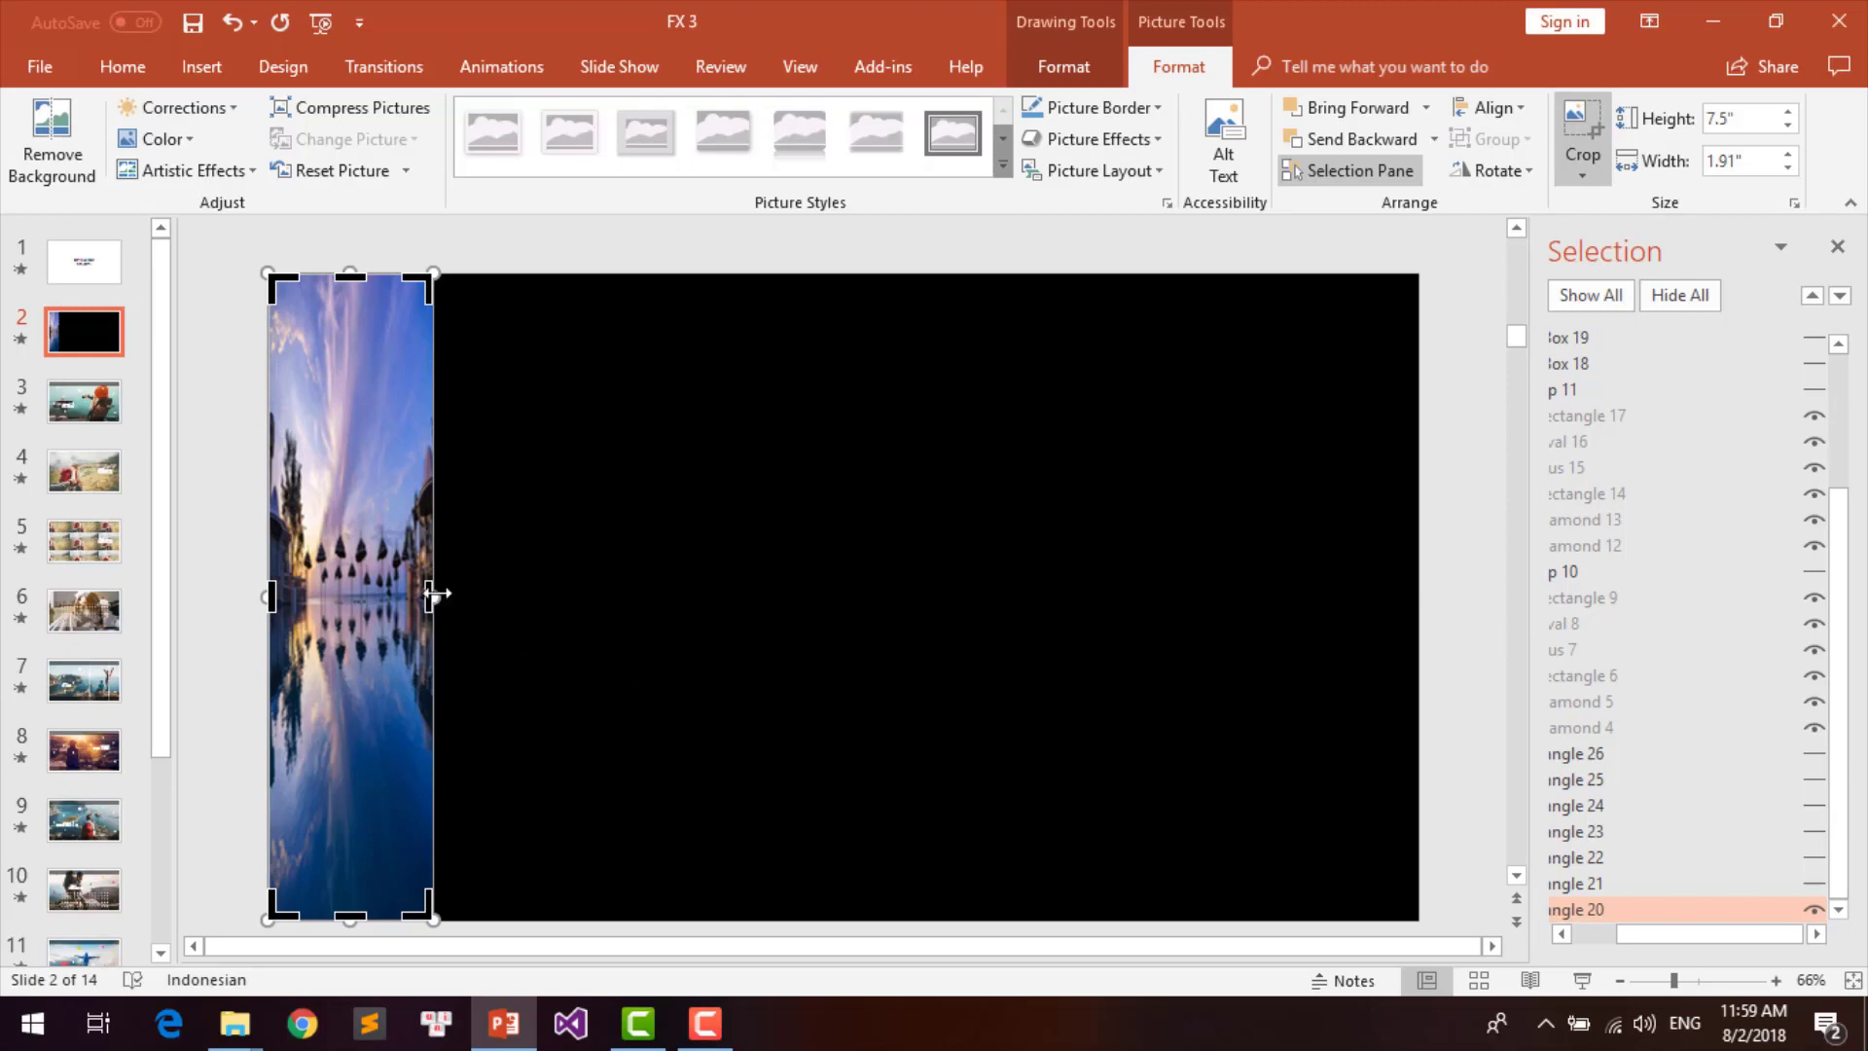
pyautogui.moveTo(434, 597); pyautogui.dragTo(1424, 604)
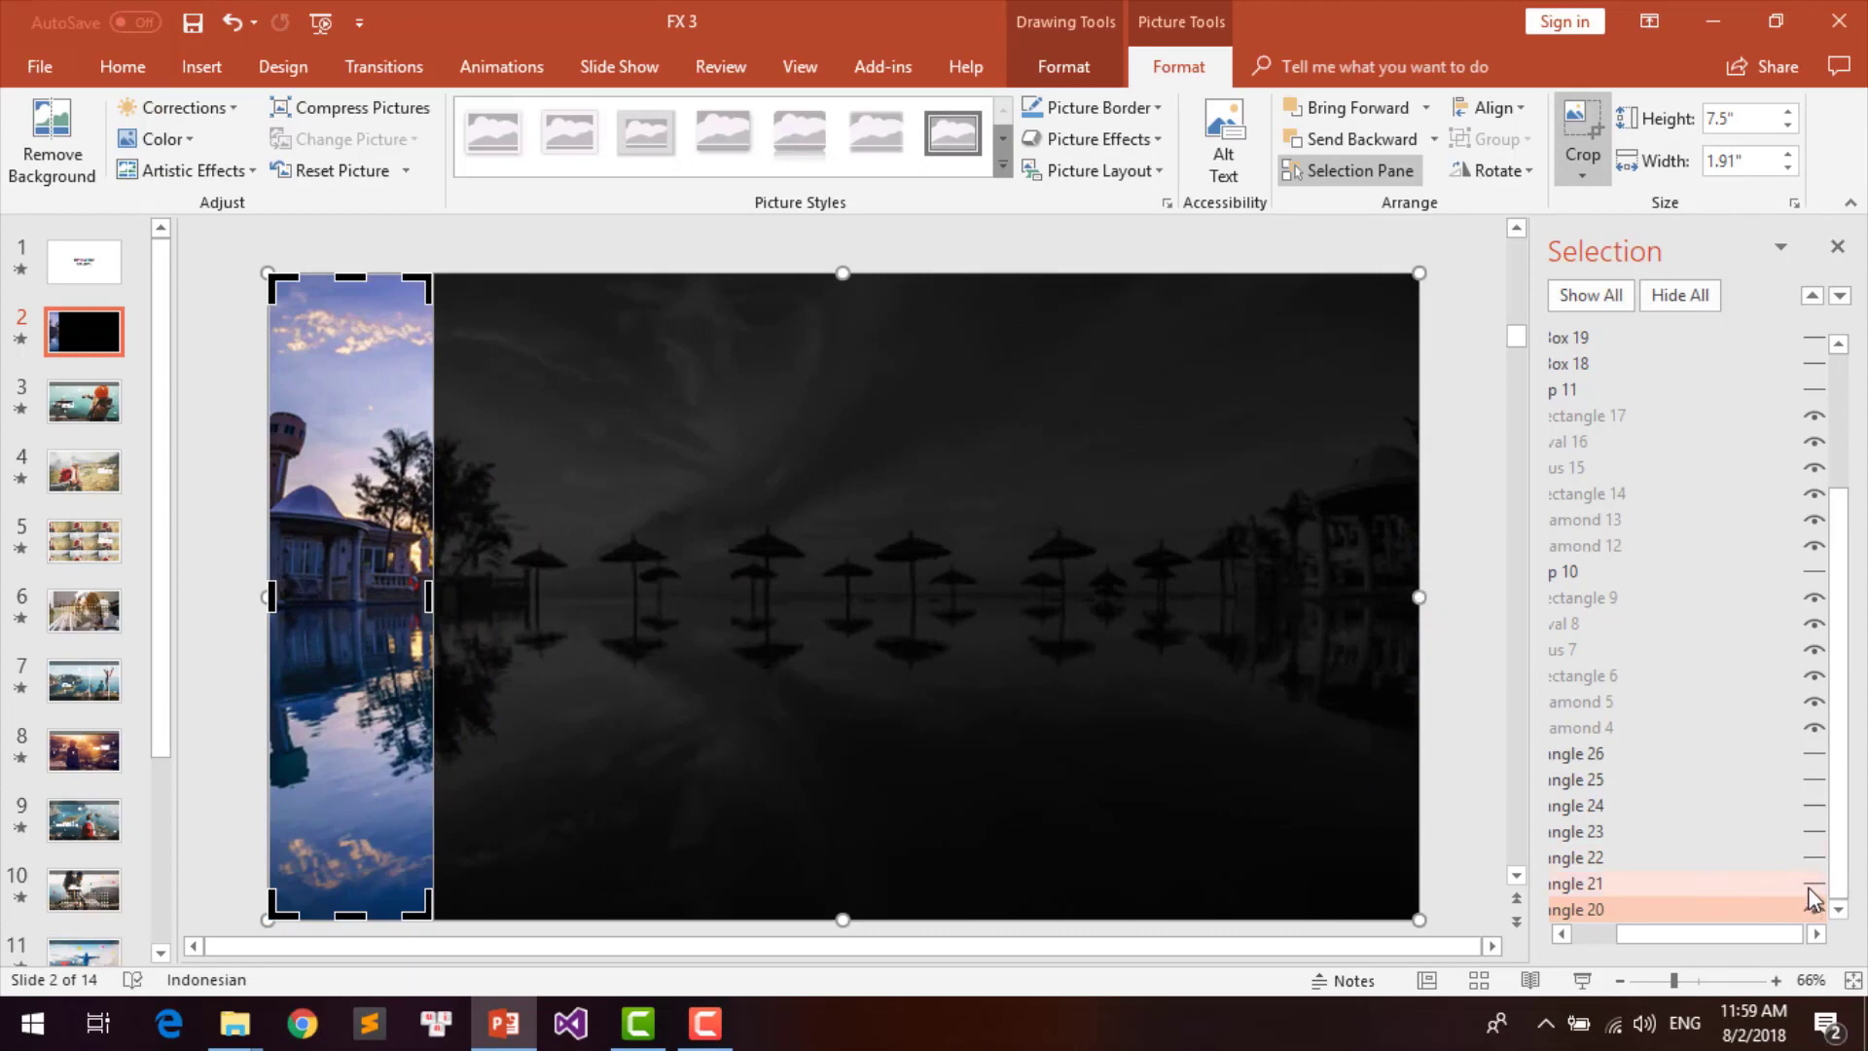
# Step: Unhide Rectangle 21, the second strip, and picture-fill it with image 1
pyautogui.click(1811, 885)
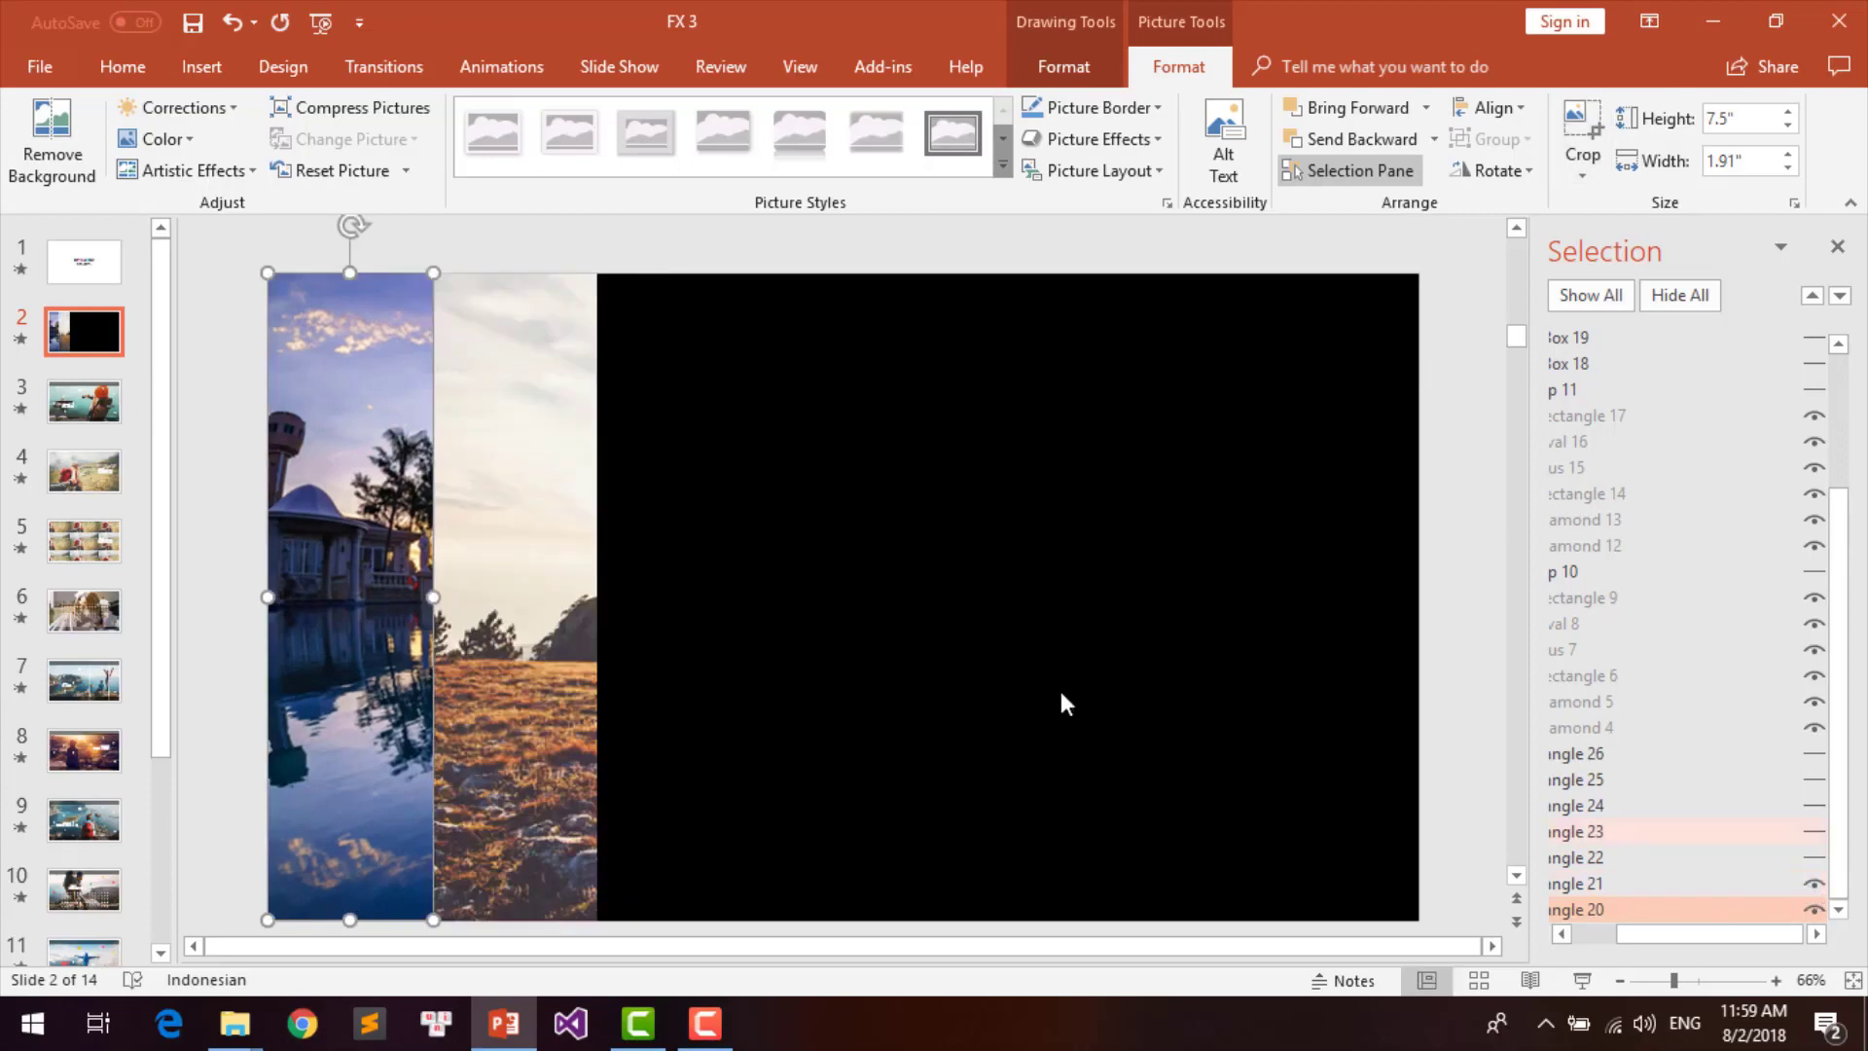
pyautogui.click(543, 551)
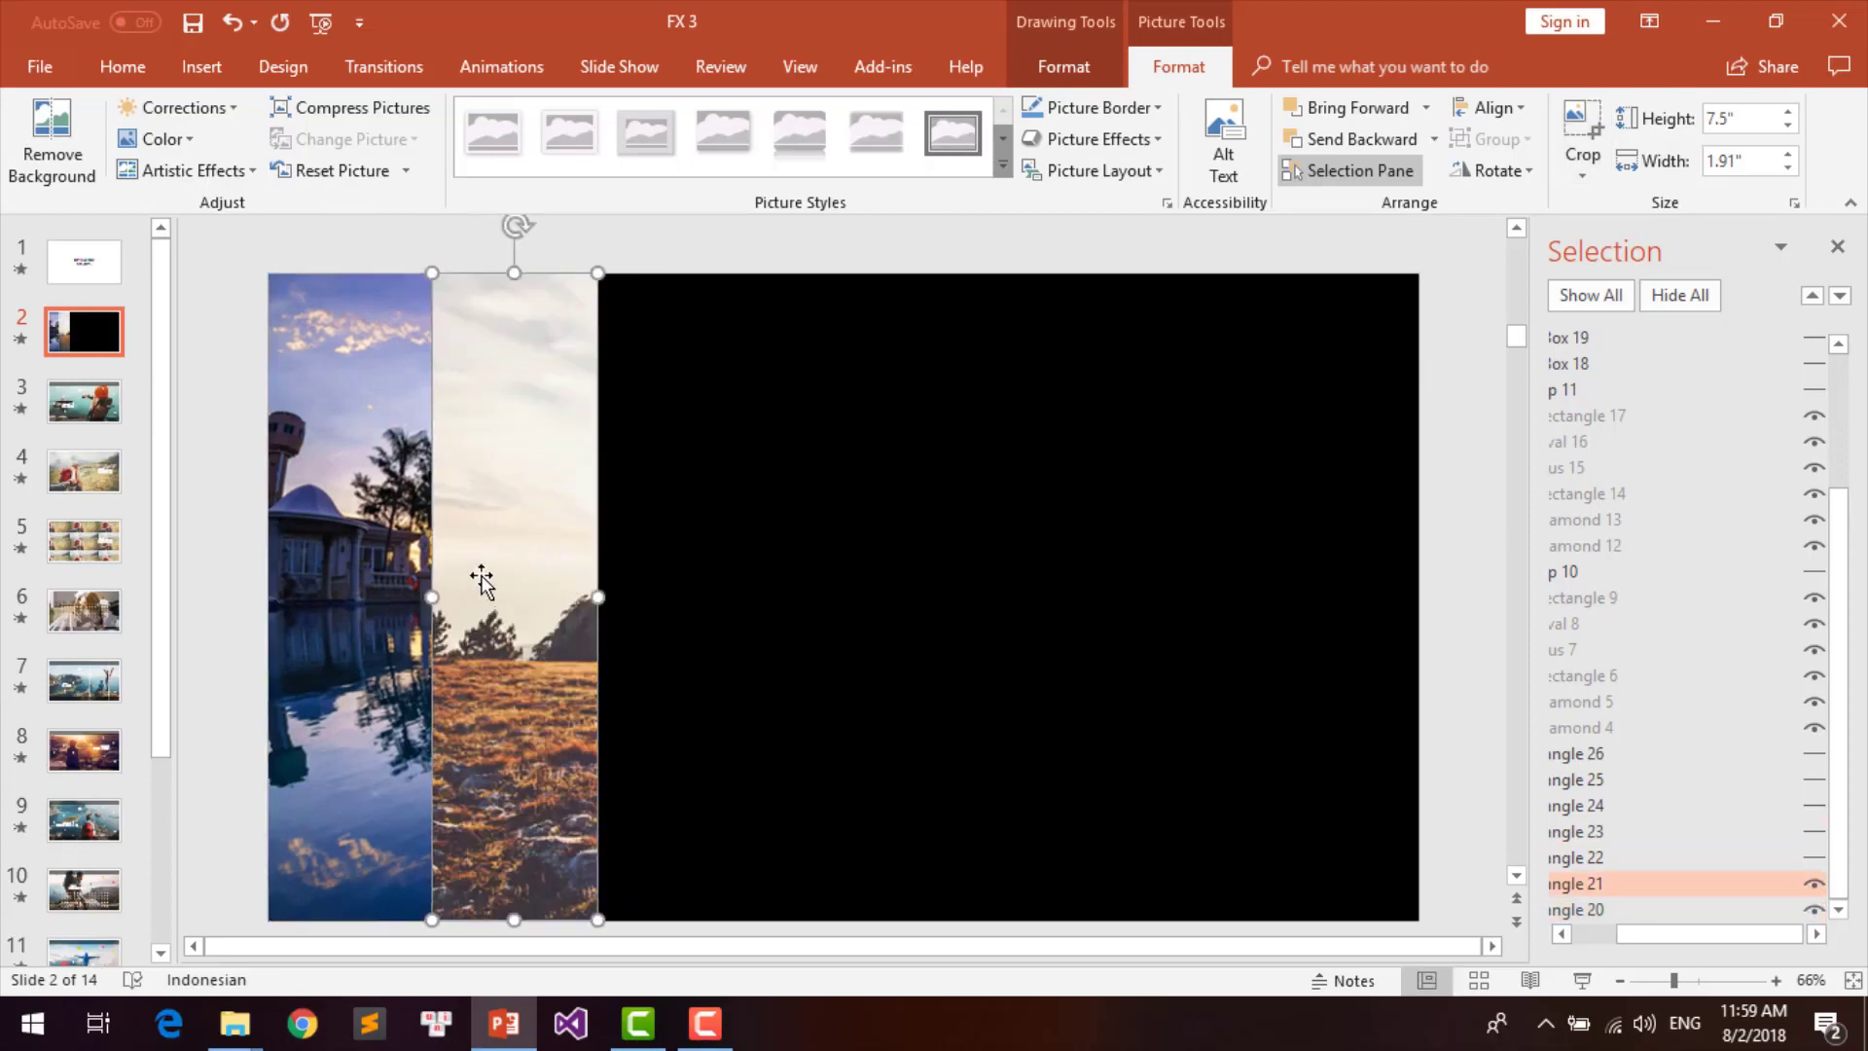
pyautogui.rightClick(511, 534)
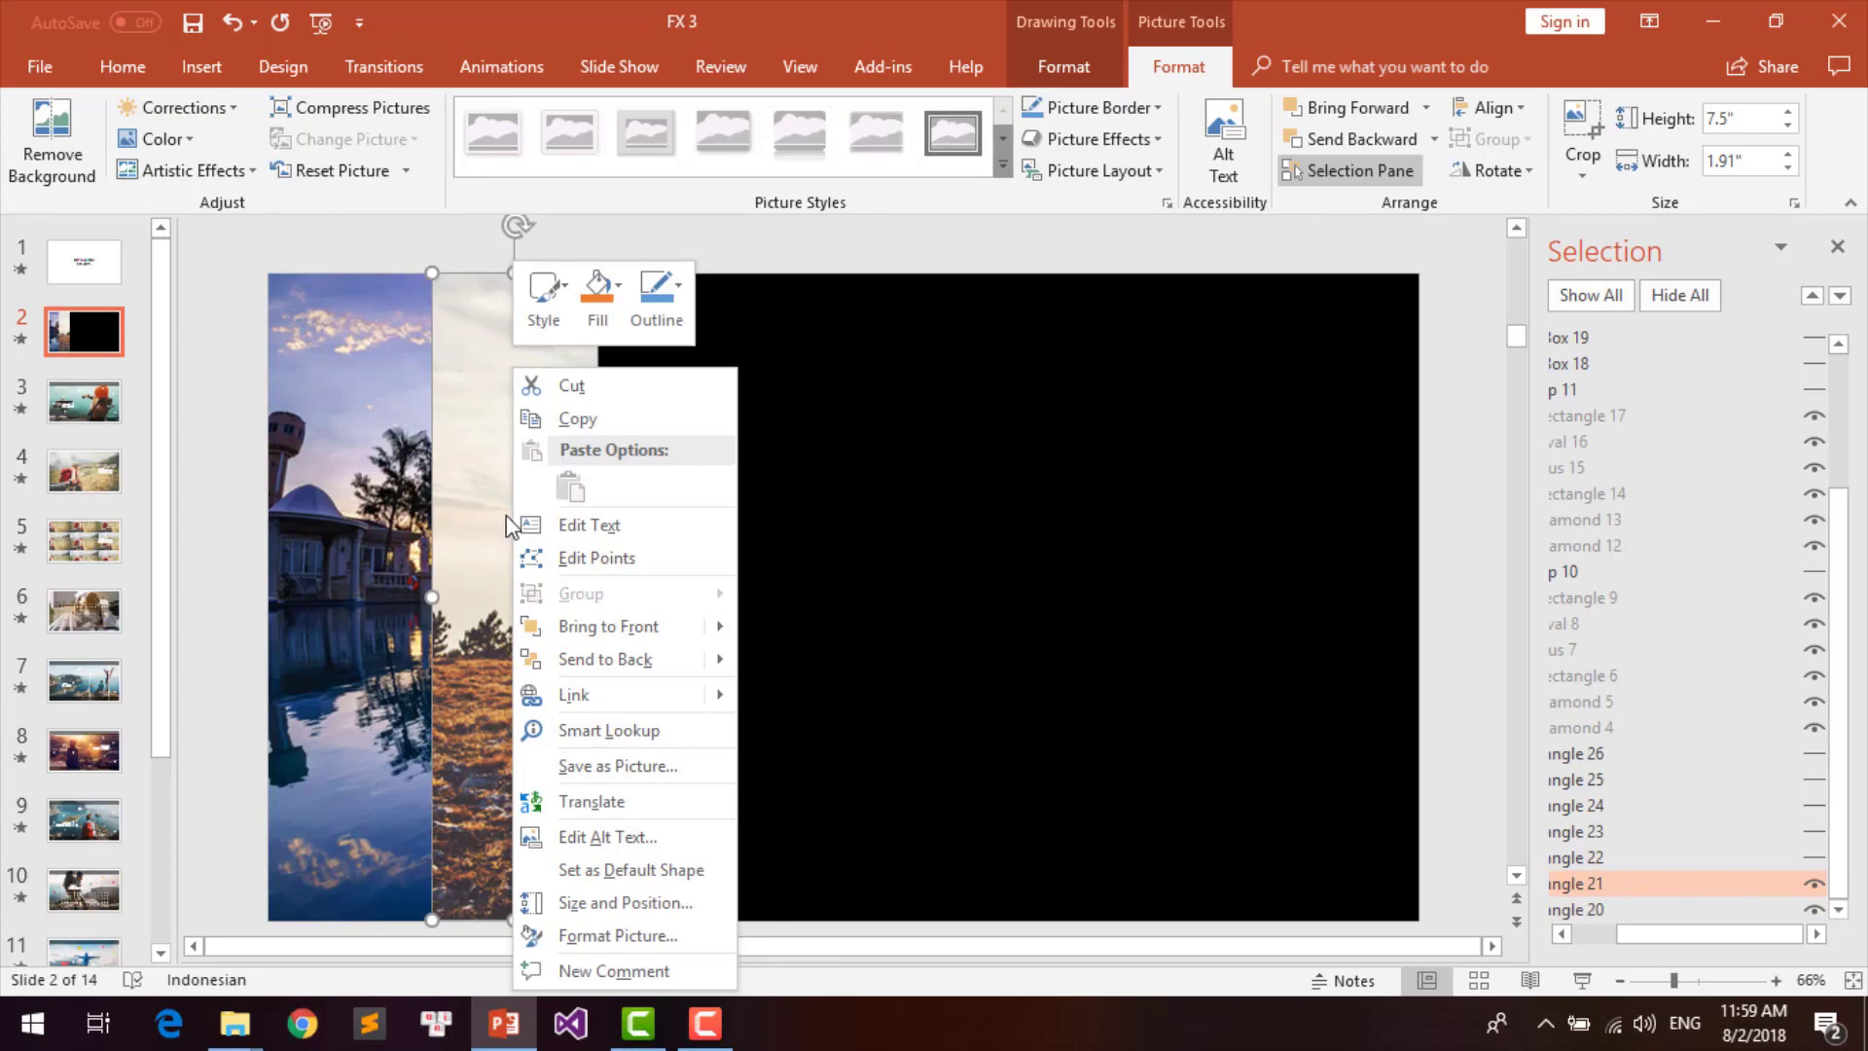
pyautogui.click(597, 311)
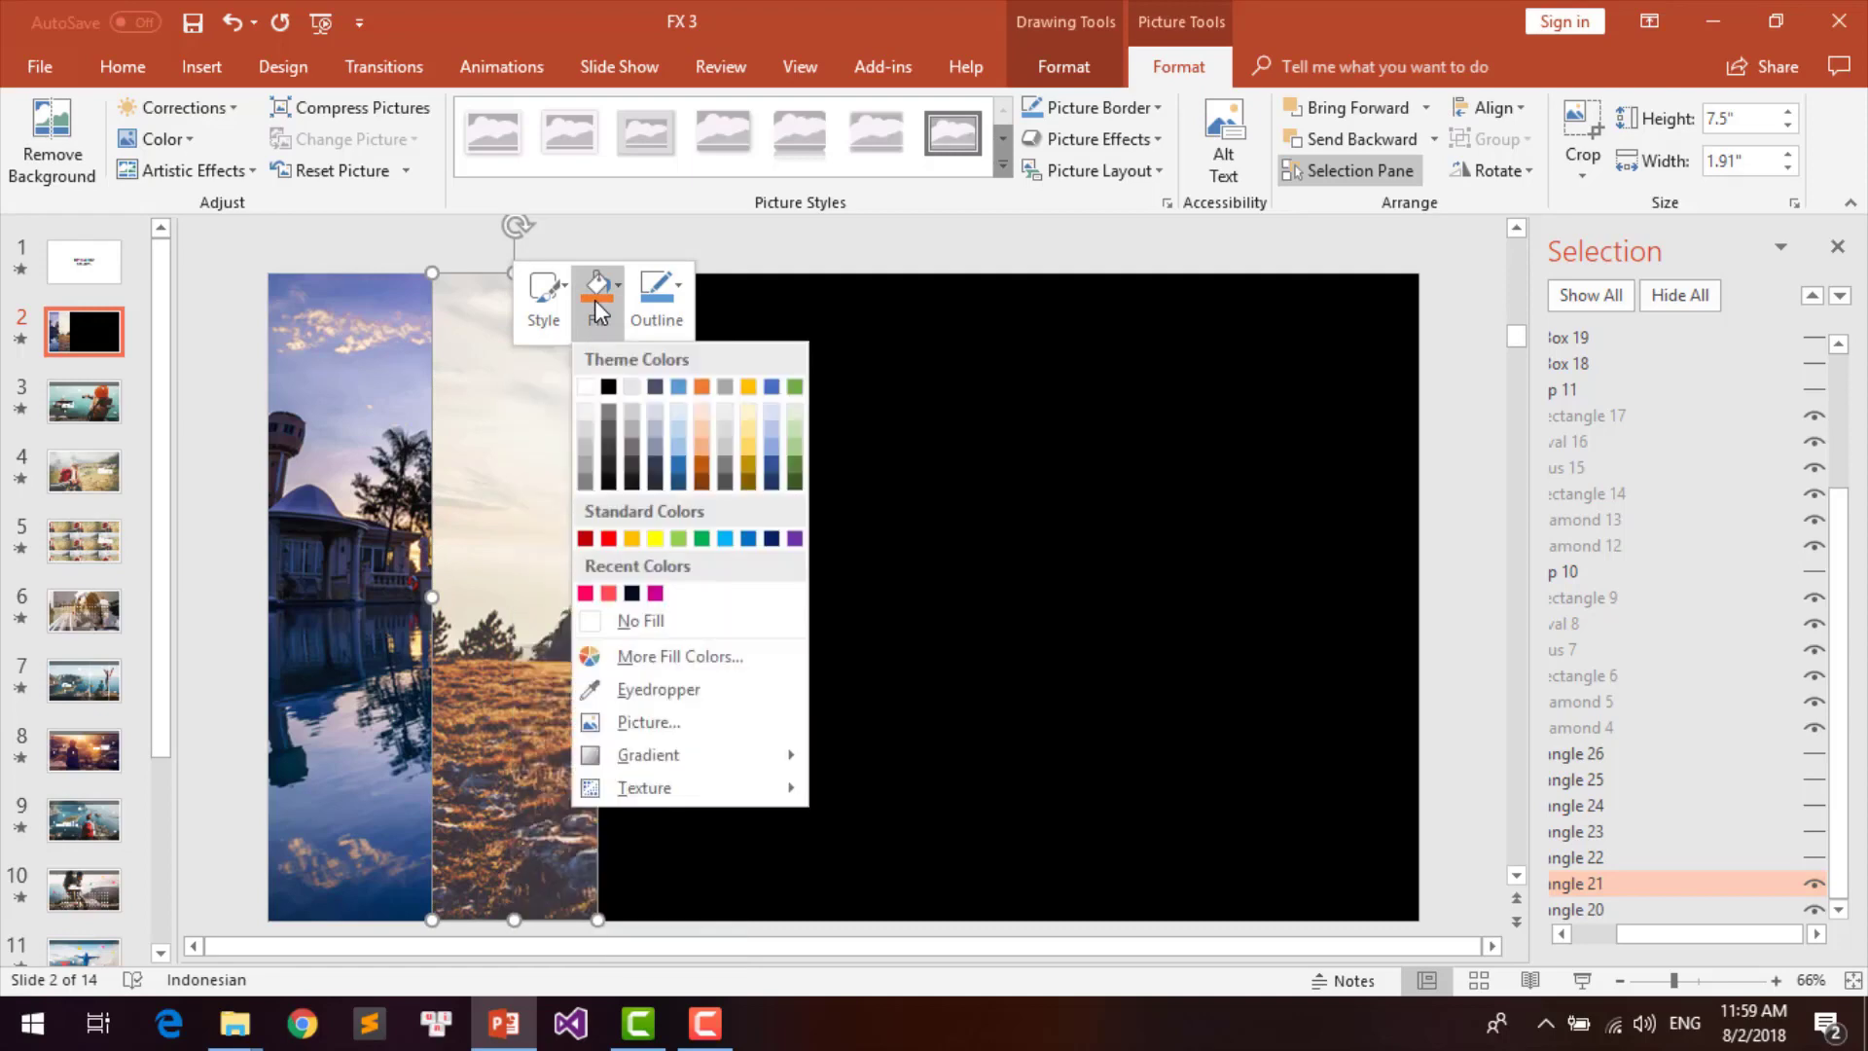
pyautogui.click(626, 724)
pyautogui.click(1047, 479)
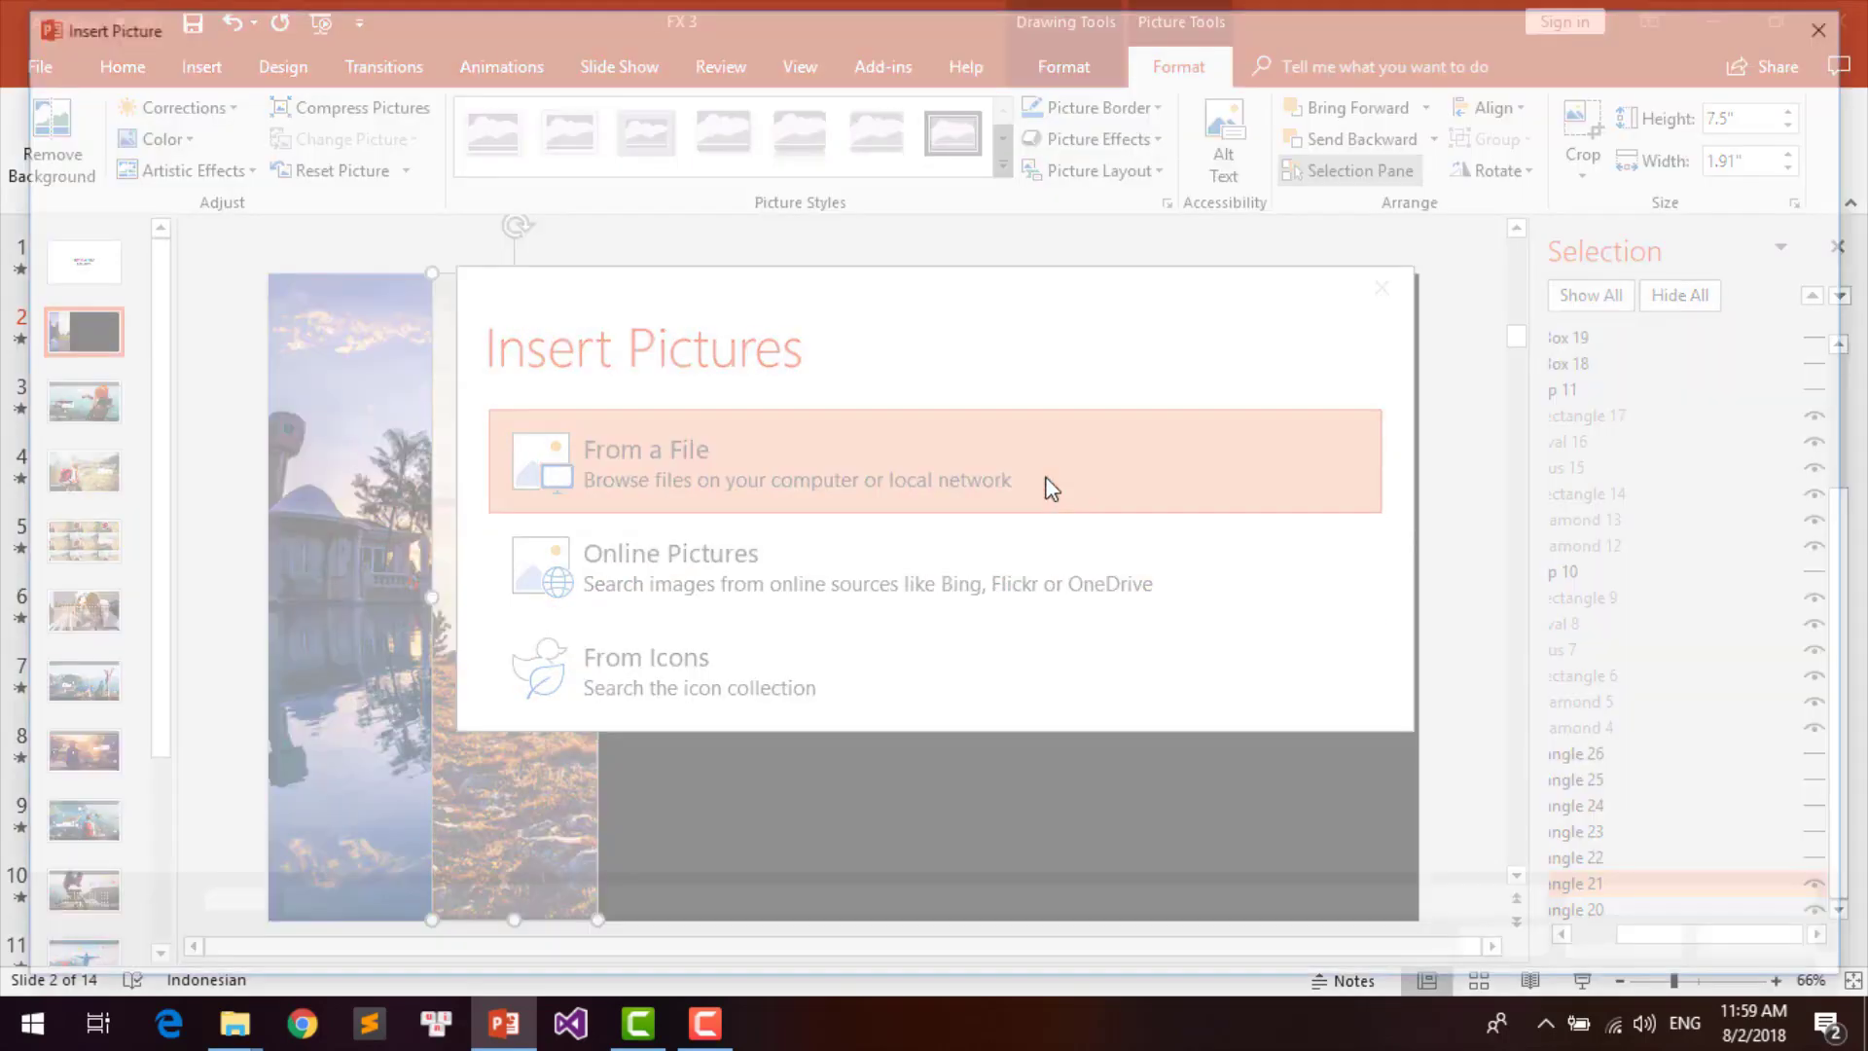
pyautogui.doubleClick(908, 243)
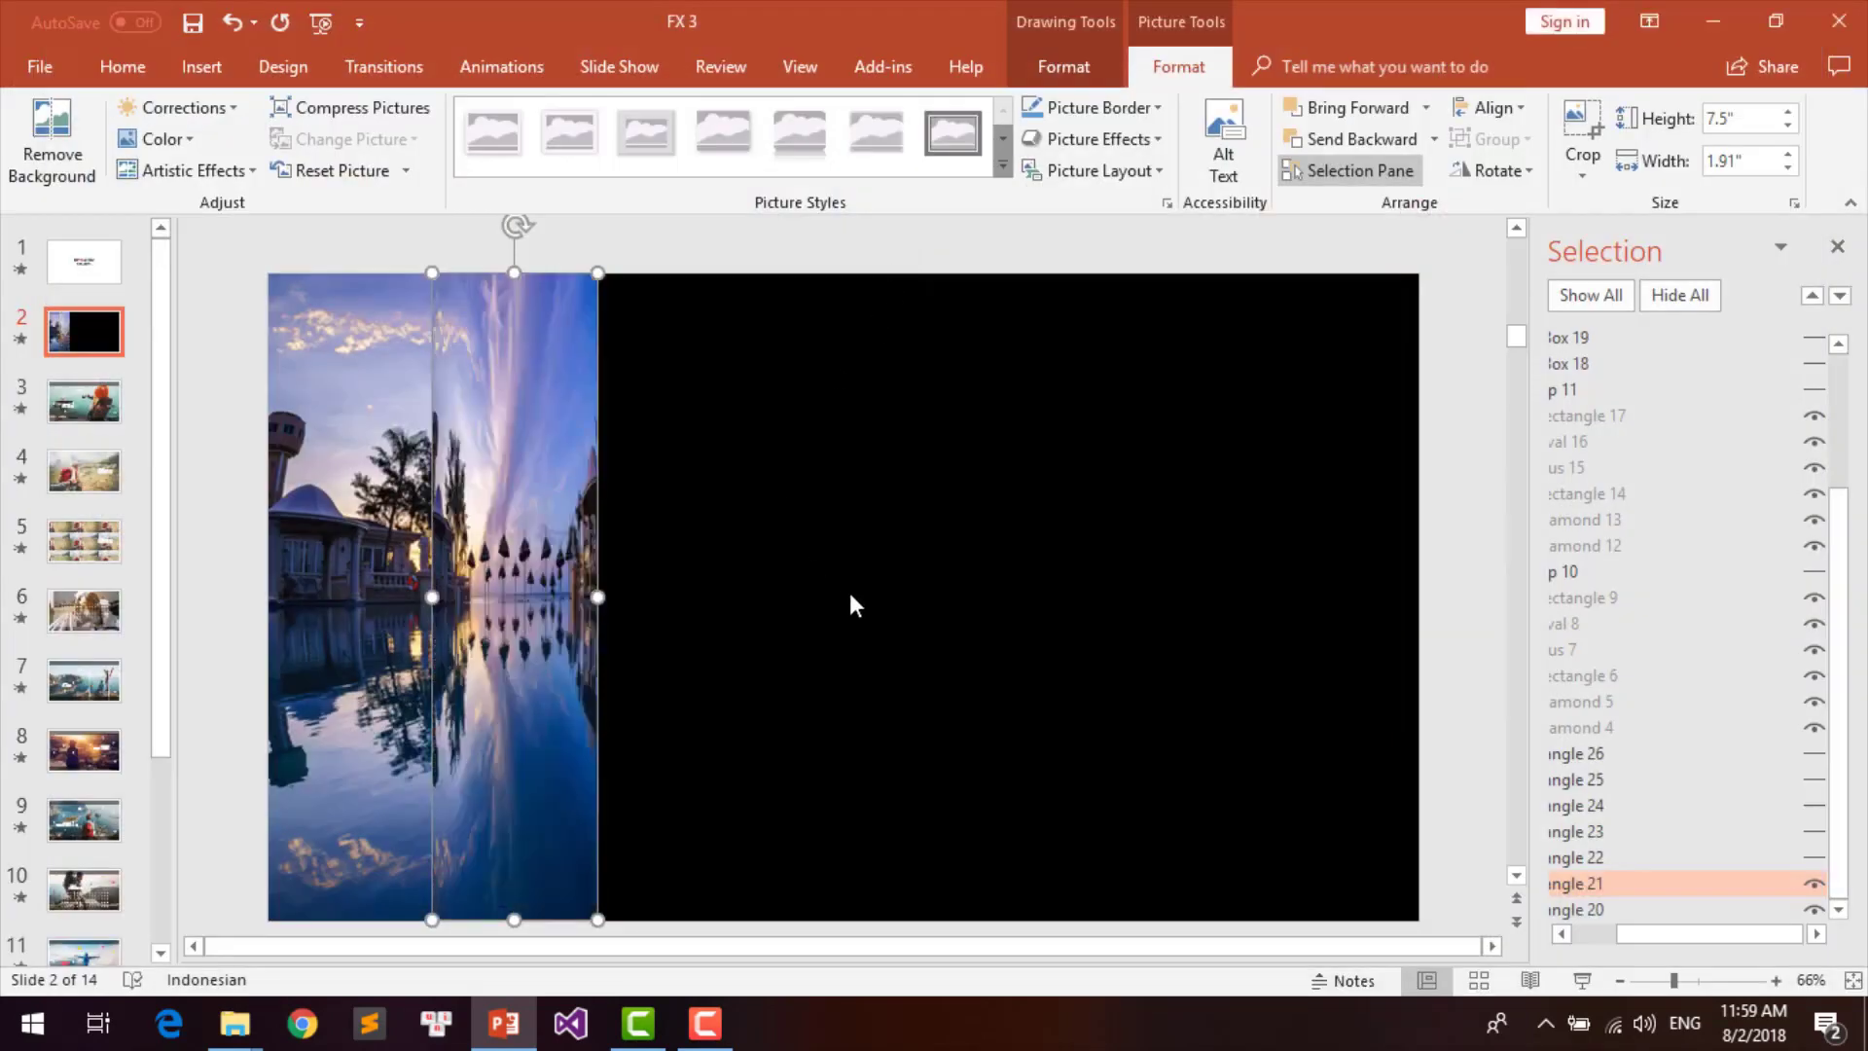
# Step: Crop the second strip's photo to span both slide edges, then unhide Rectangle 22
pyautogui.click(1580, 122)
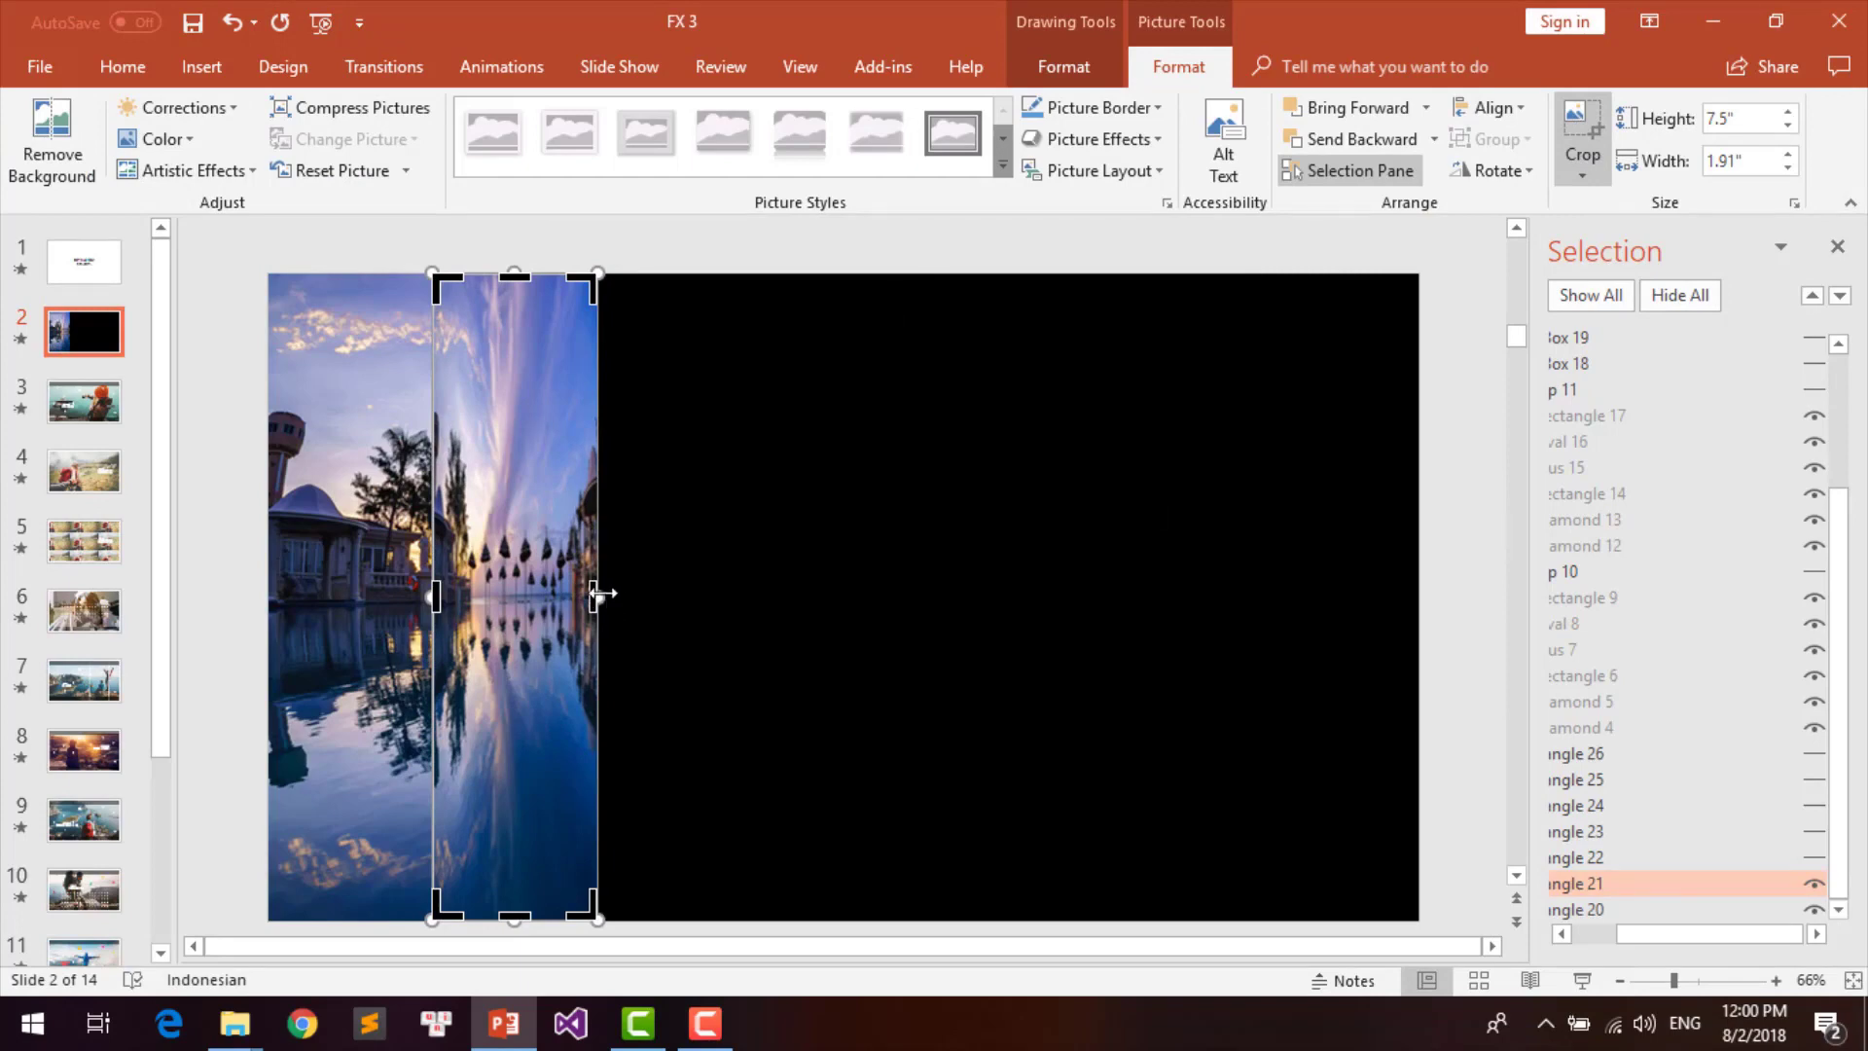
pyautogui.moveTo(607, 599); pyautogui.dragTo(1418, 596)
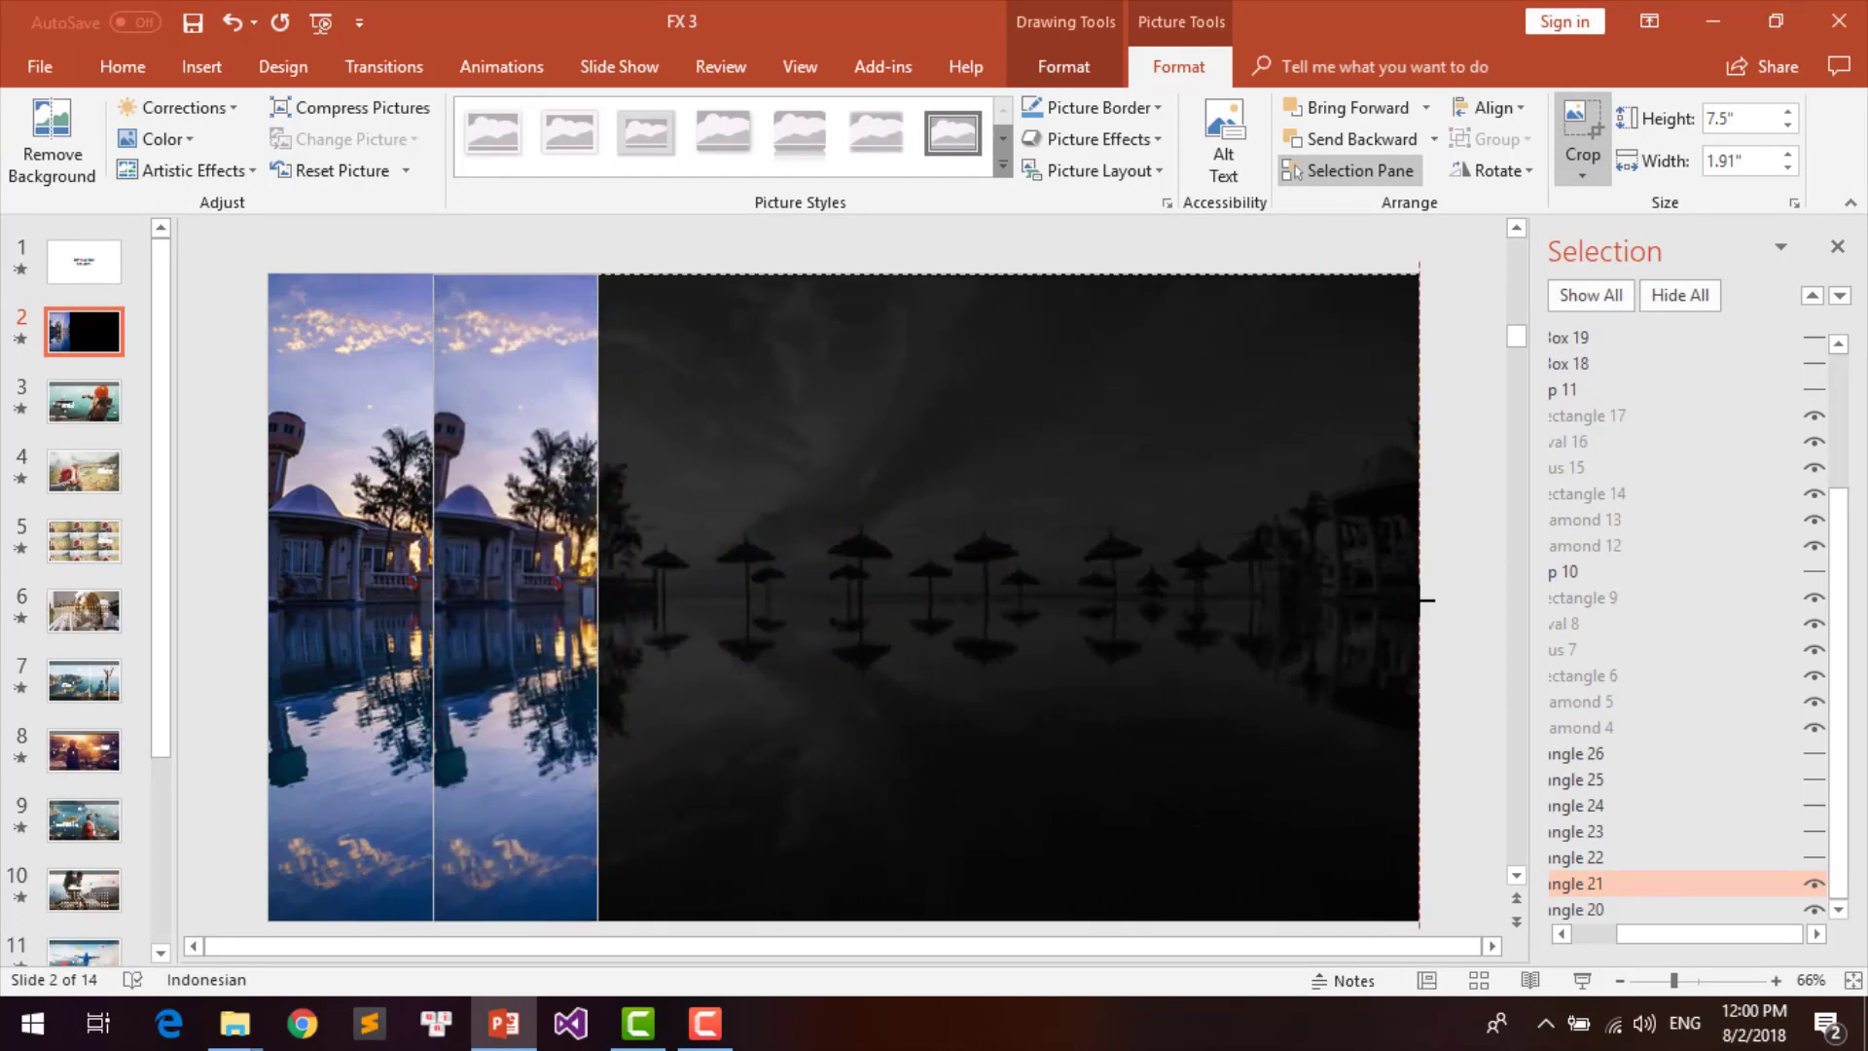
pyautogui.moveTo(431, 599); pyautogui.dragTo(268, 597)
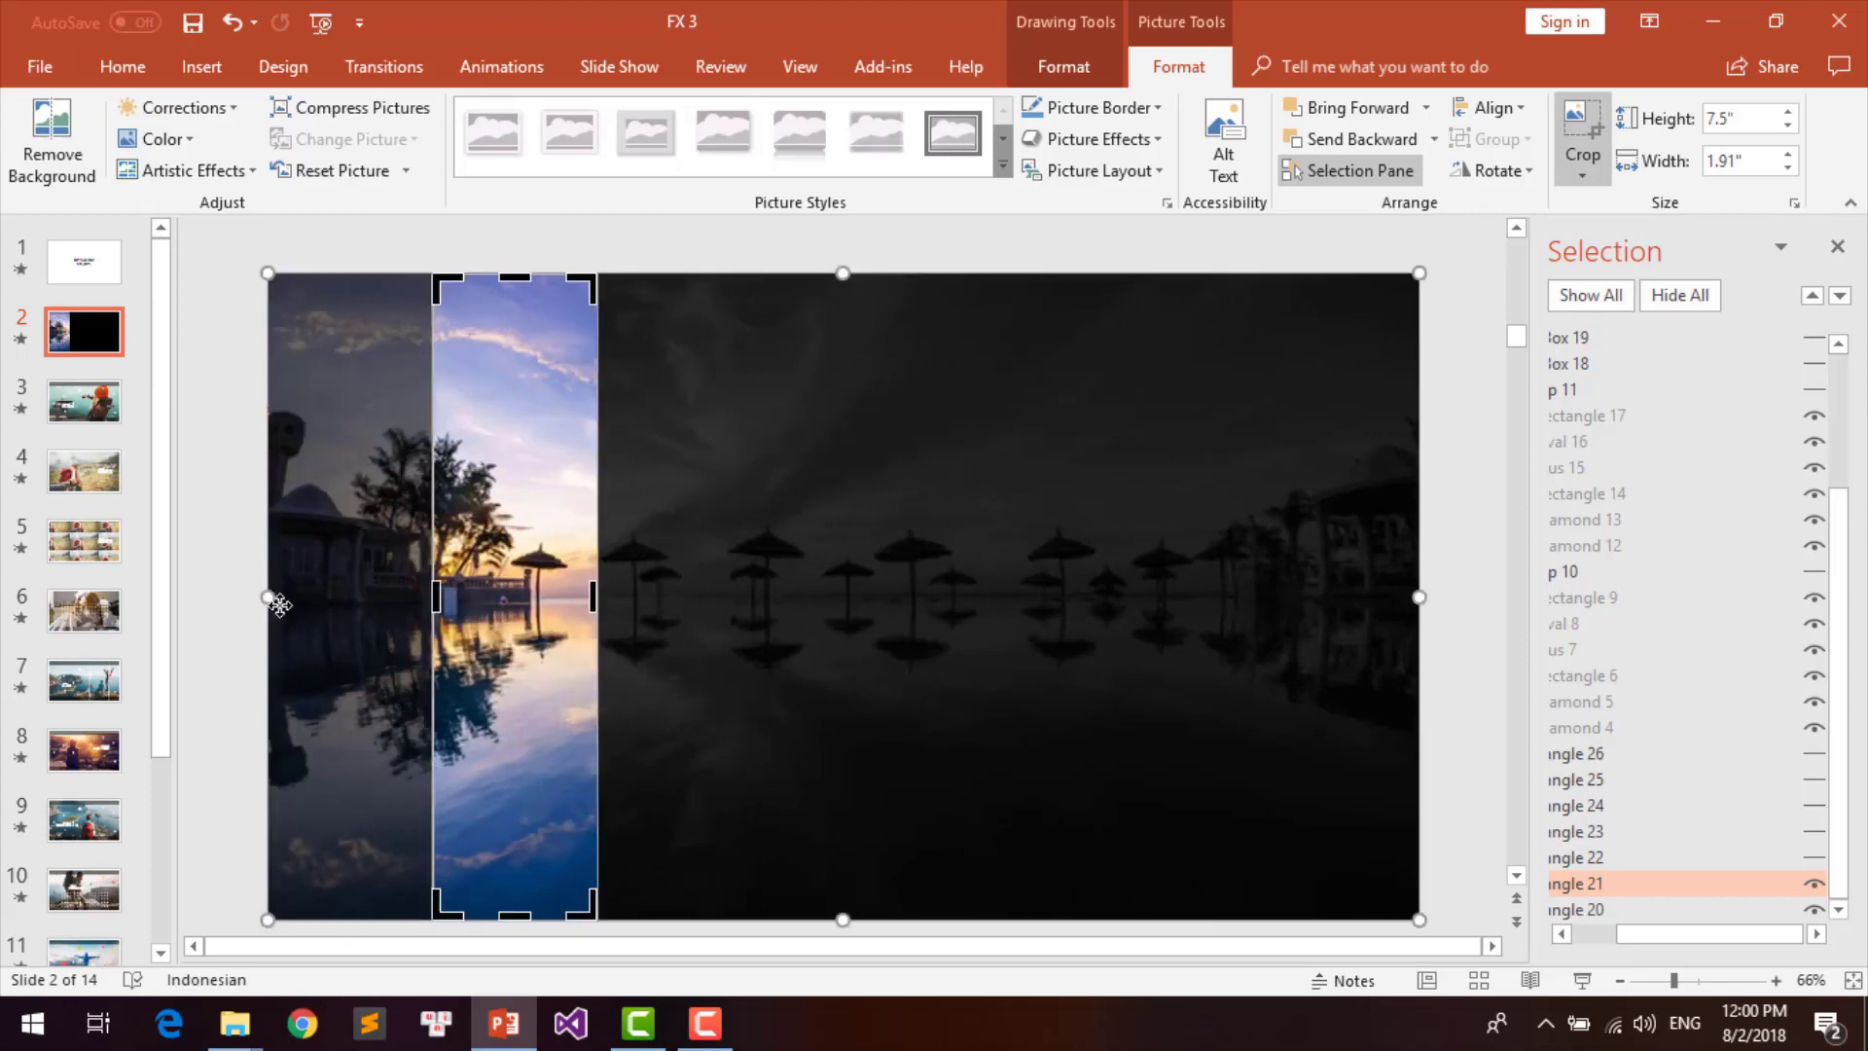
pyautogui.click(1815, 858)
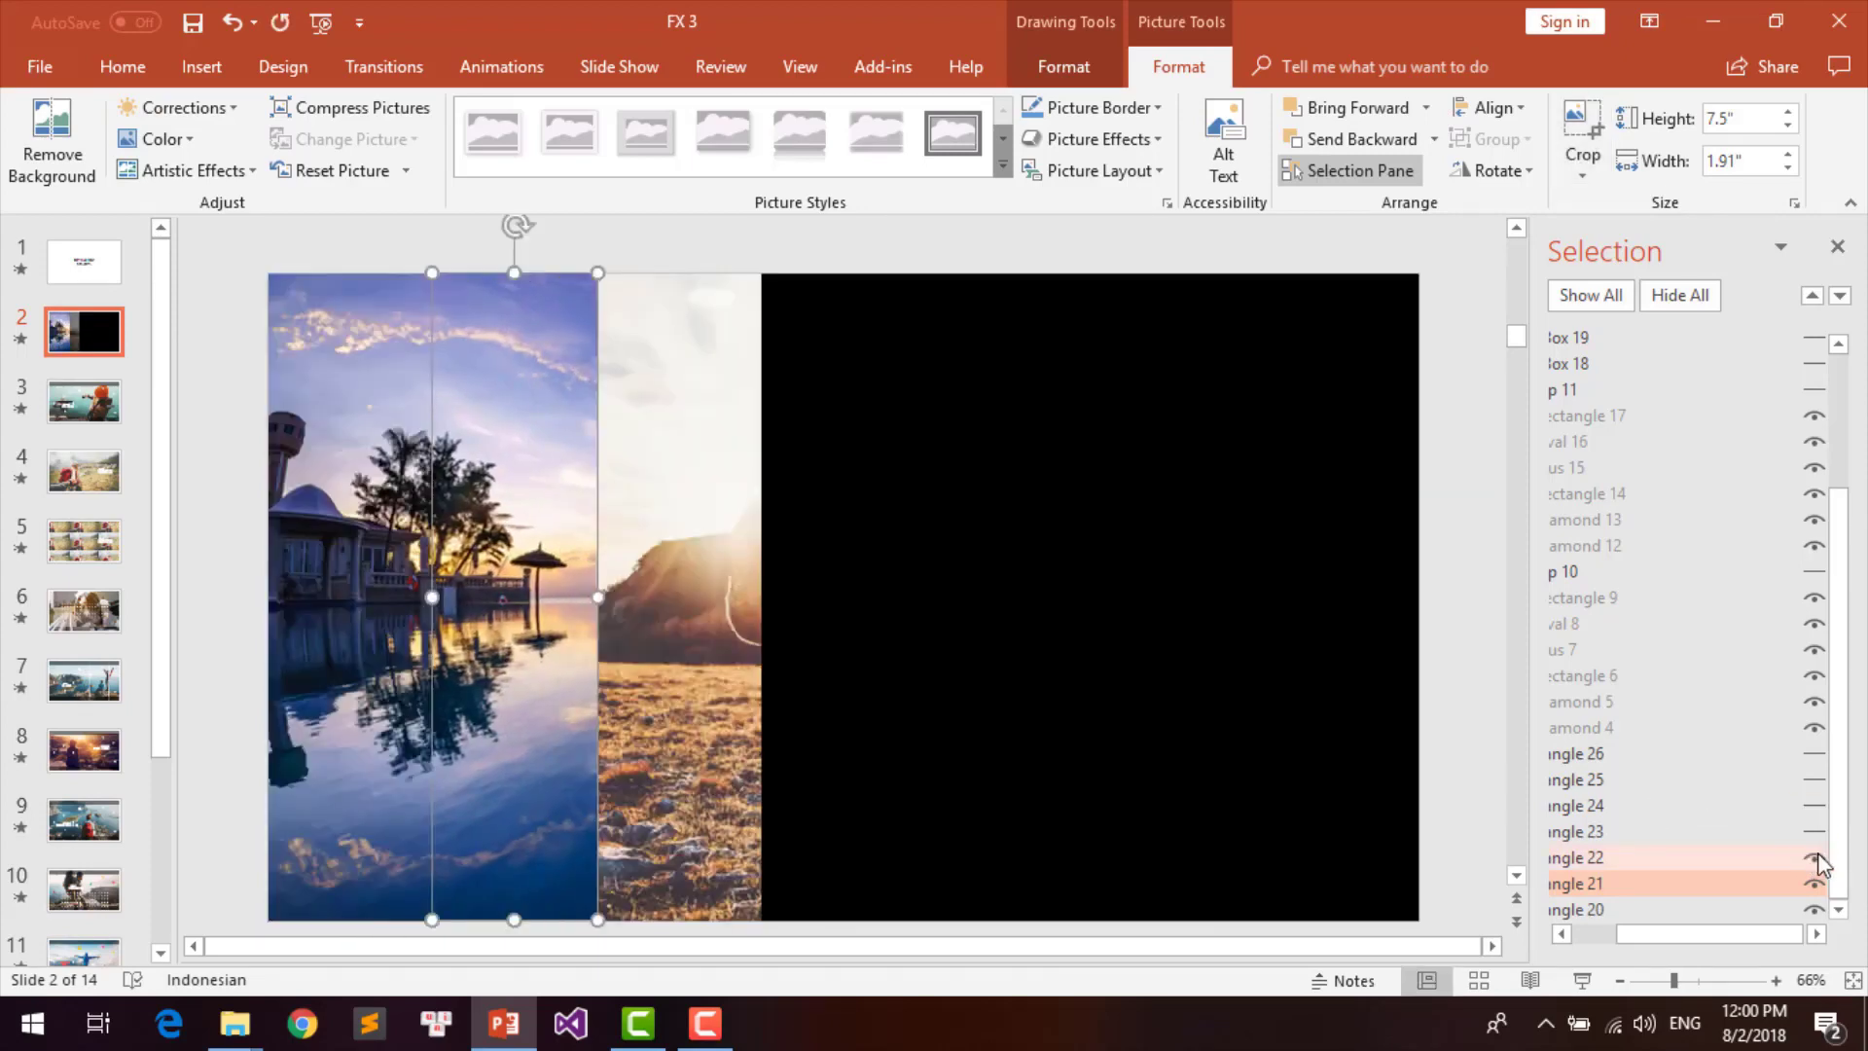
# Step: Picture-fill the third strip with sunset pool image 1
pyautogui.click(1669, 858)
pyautogui.rightClick(665, 367)
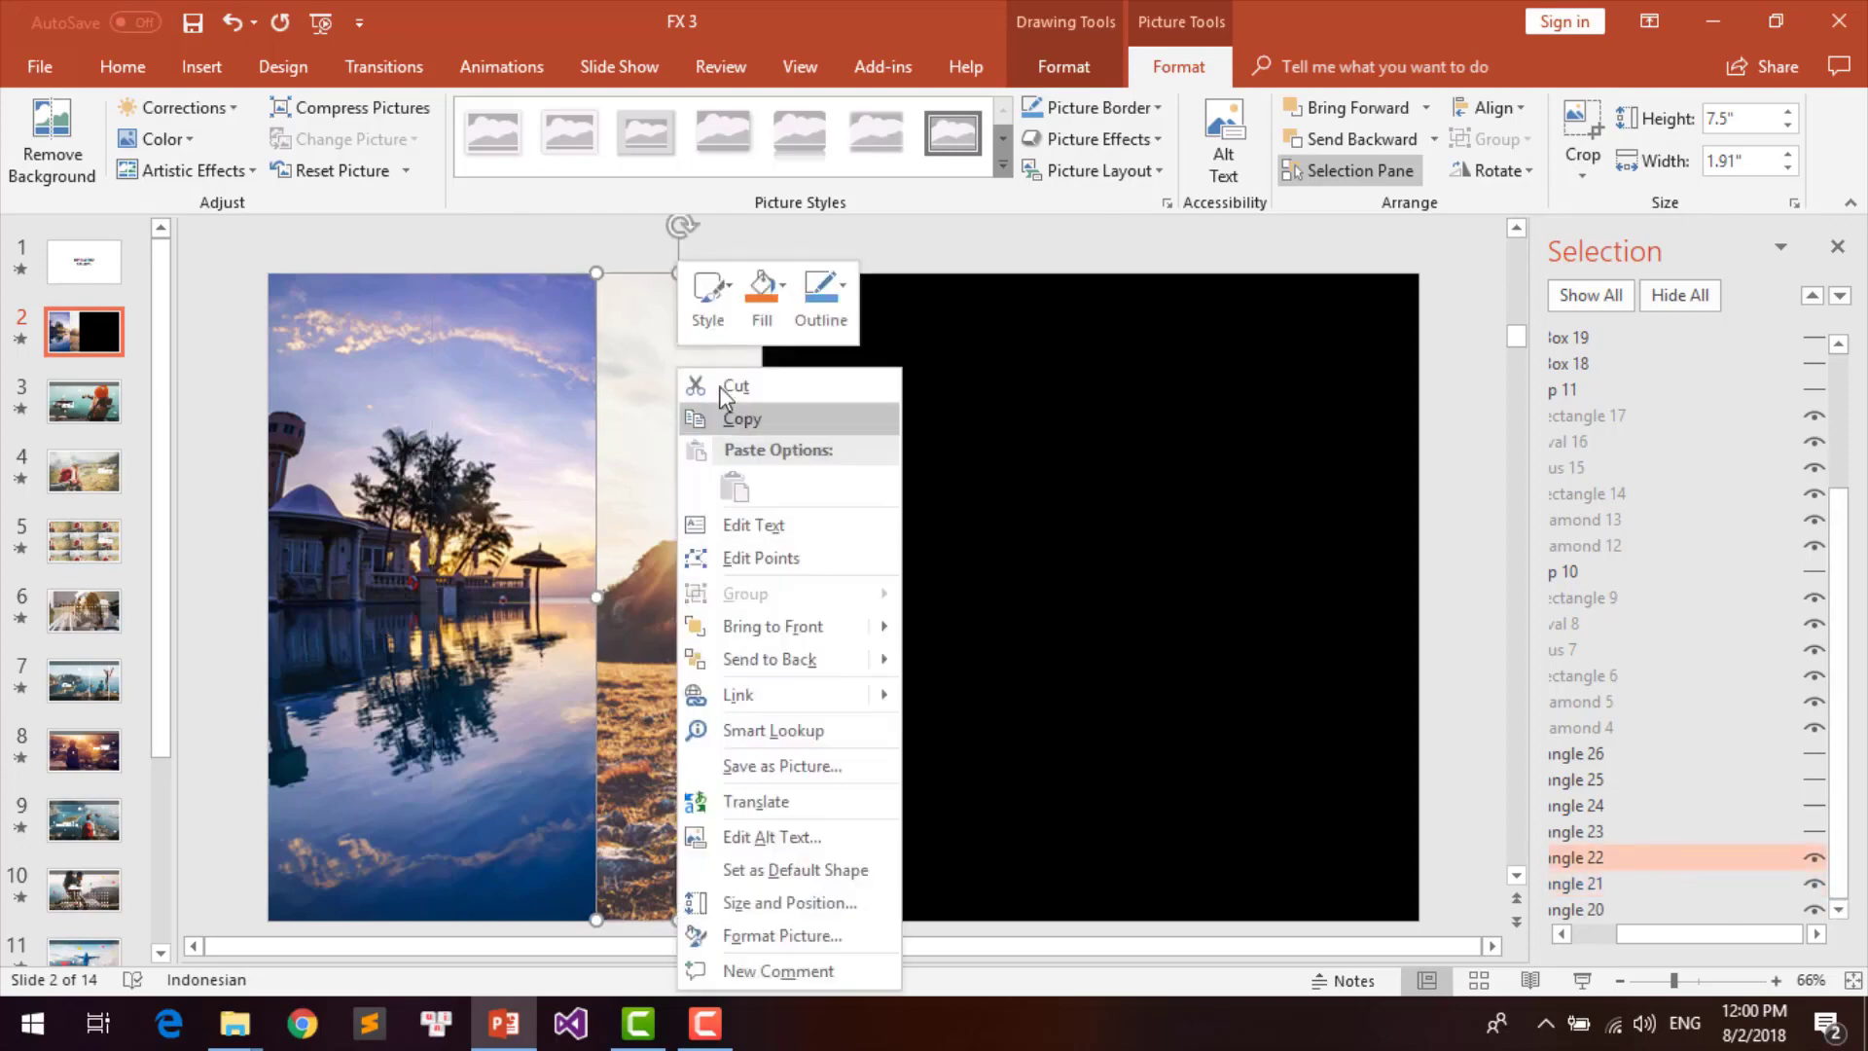
pyautogui.click(762, 287)
pyautogui.click(822, 720)
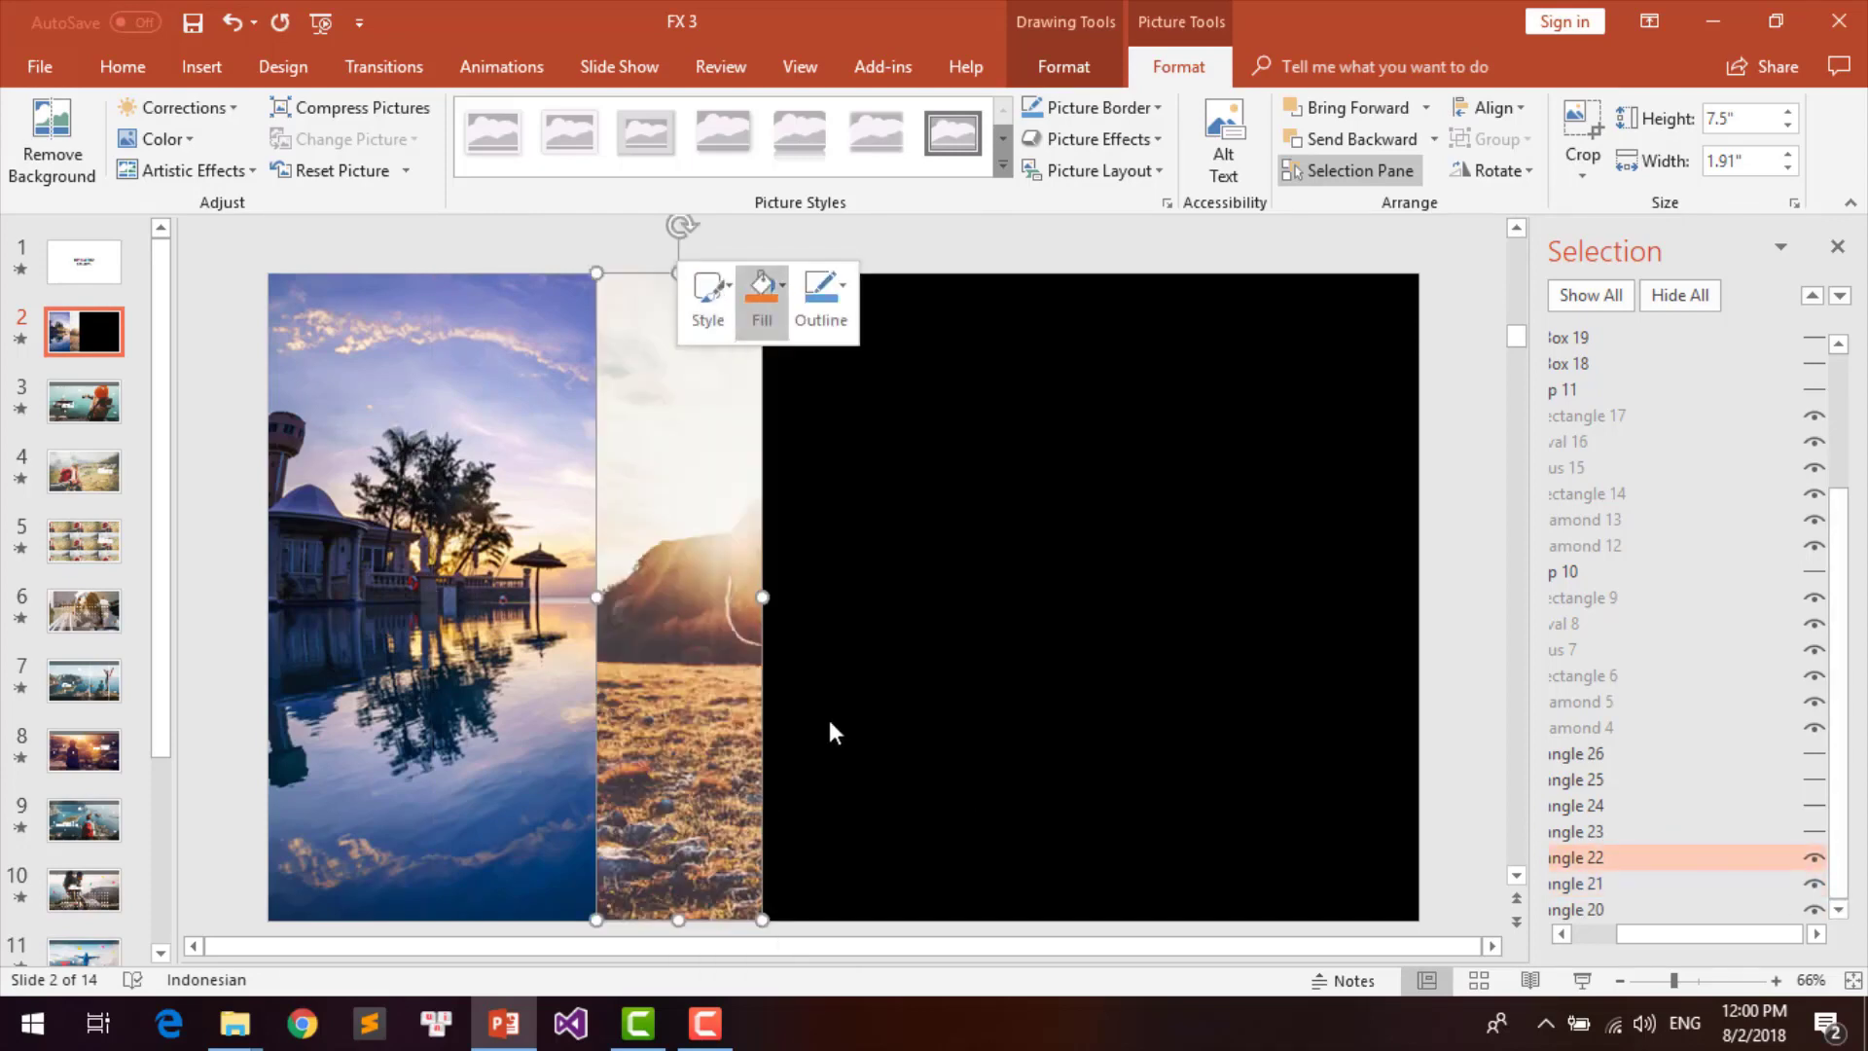
pyautogui.click(979, 453)
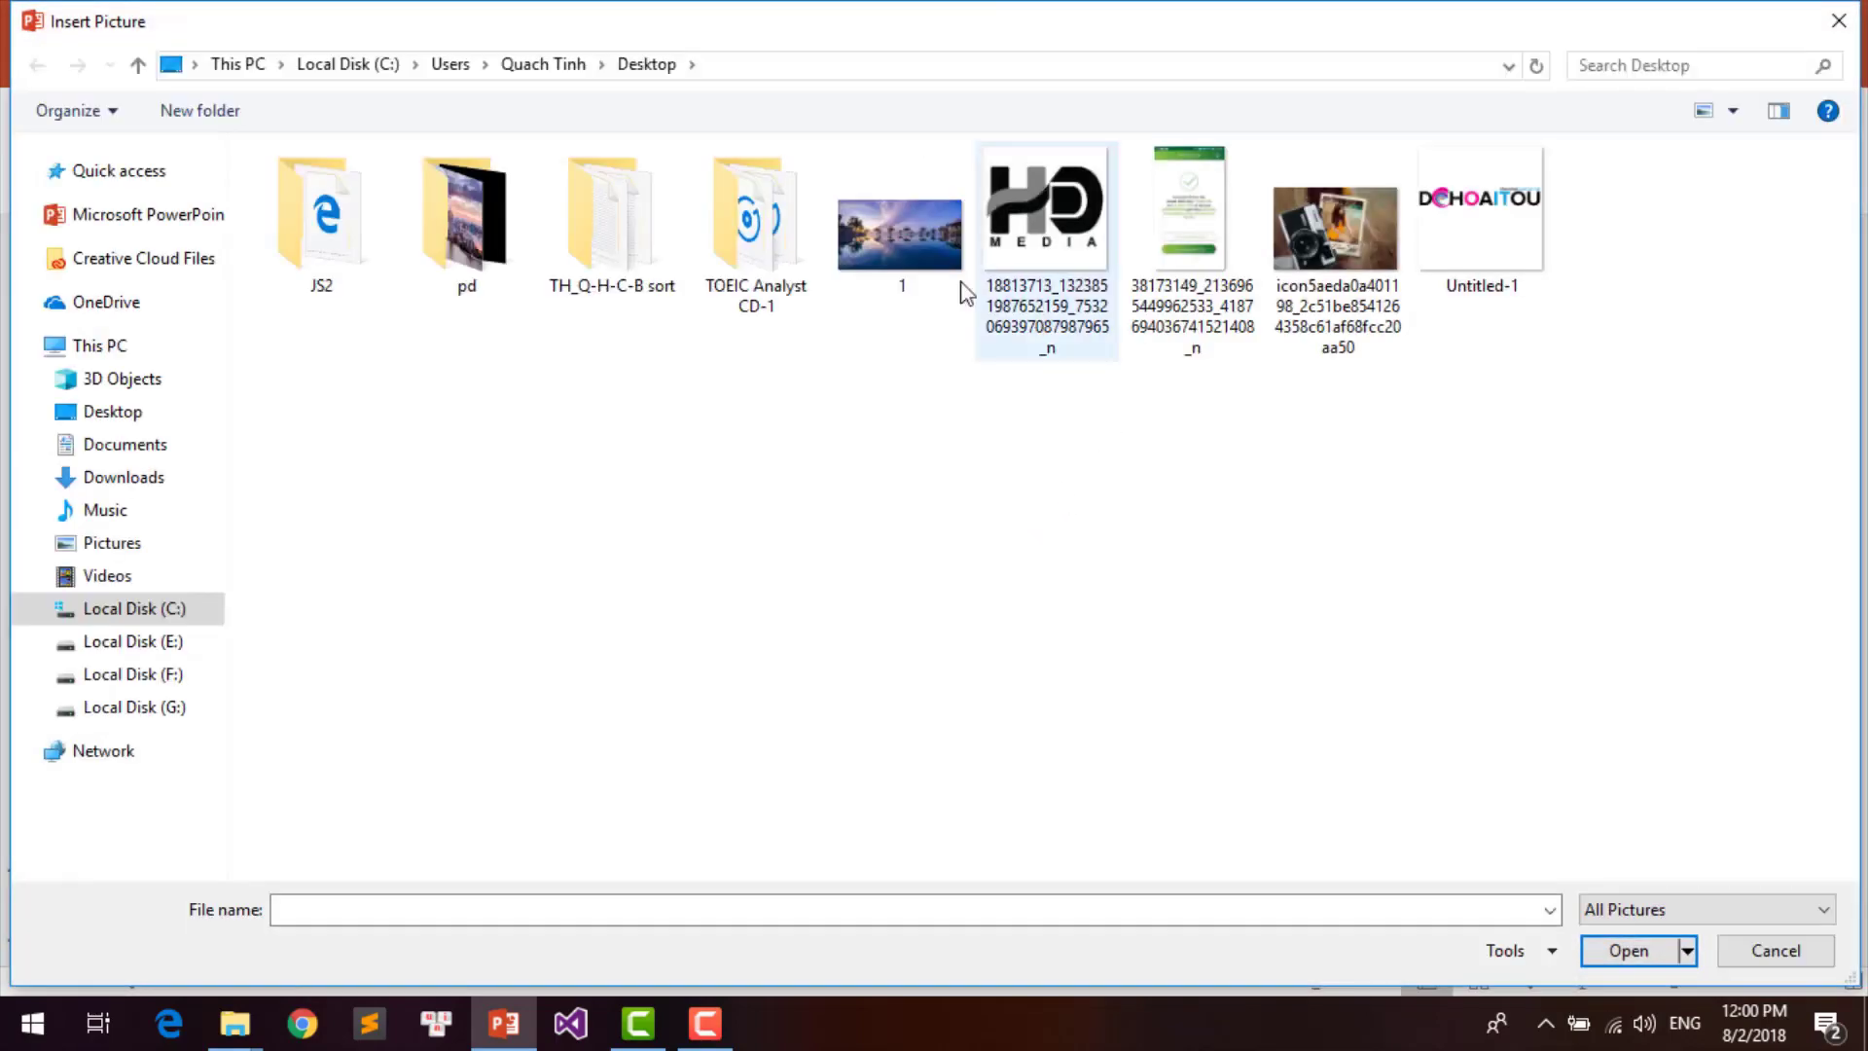
pyautogui.doubleClick(901, 245)
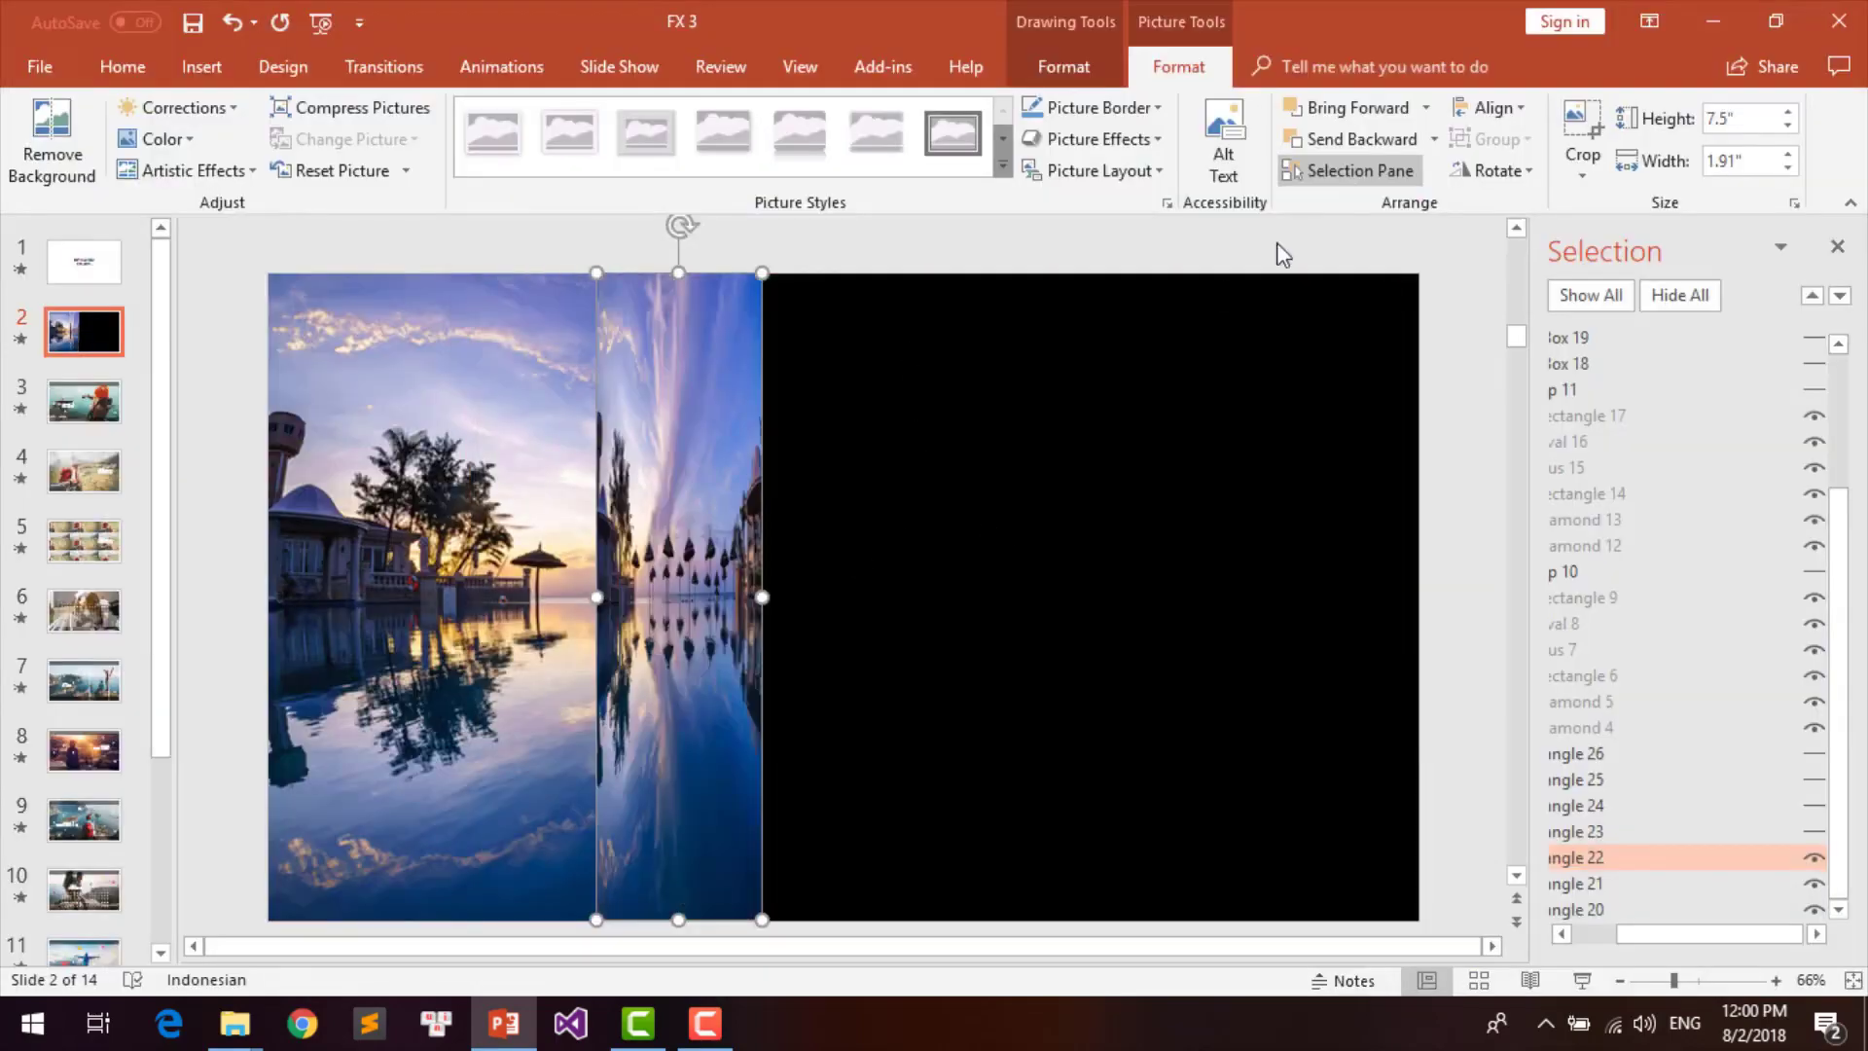
# Step: Crop the third strip's photo to continue the earlier strips, then unhide Rectangle 23
pyautogui.click(1582, 124)
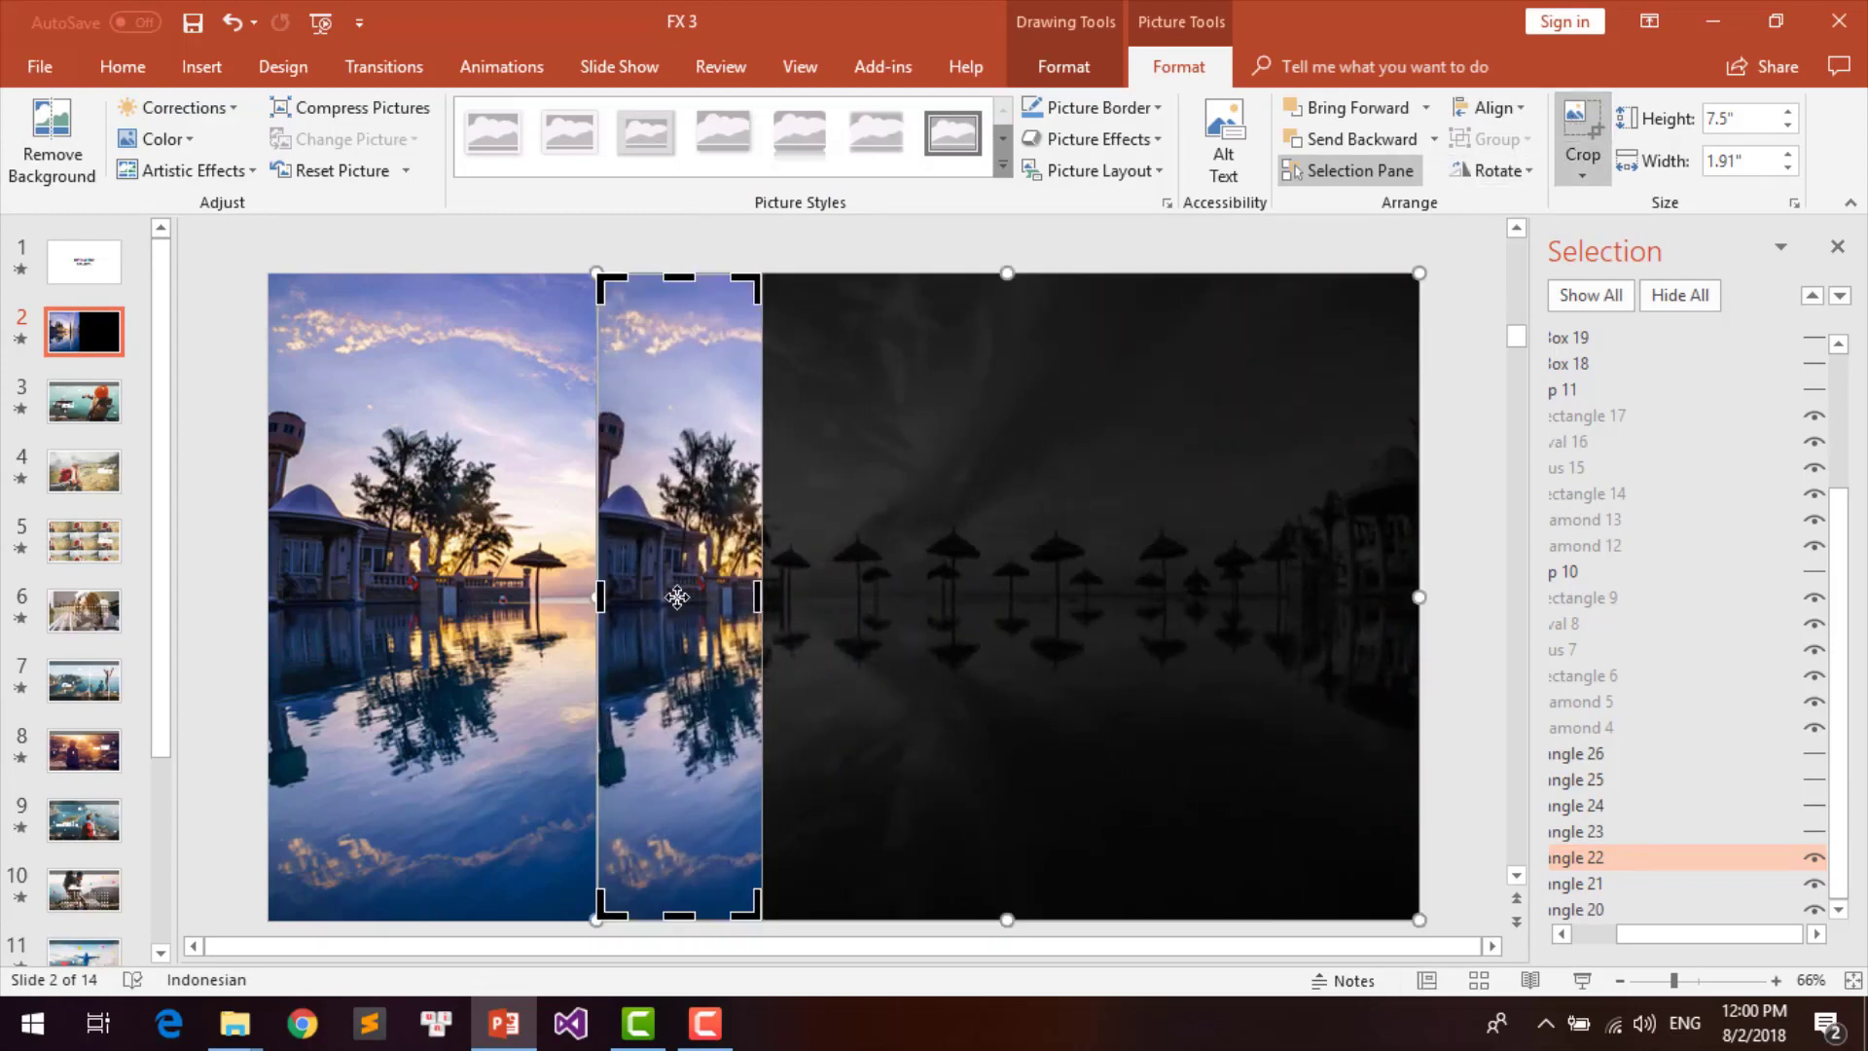
pyautogui.moveTo(593, 598); pyautogui.dragTo(268, 597)
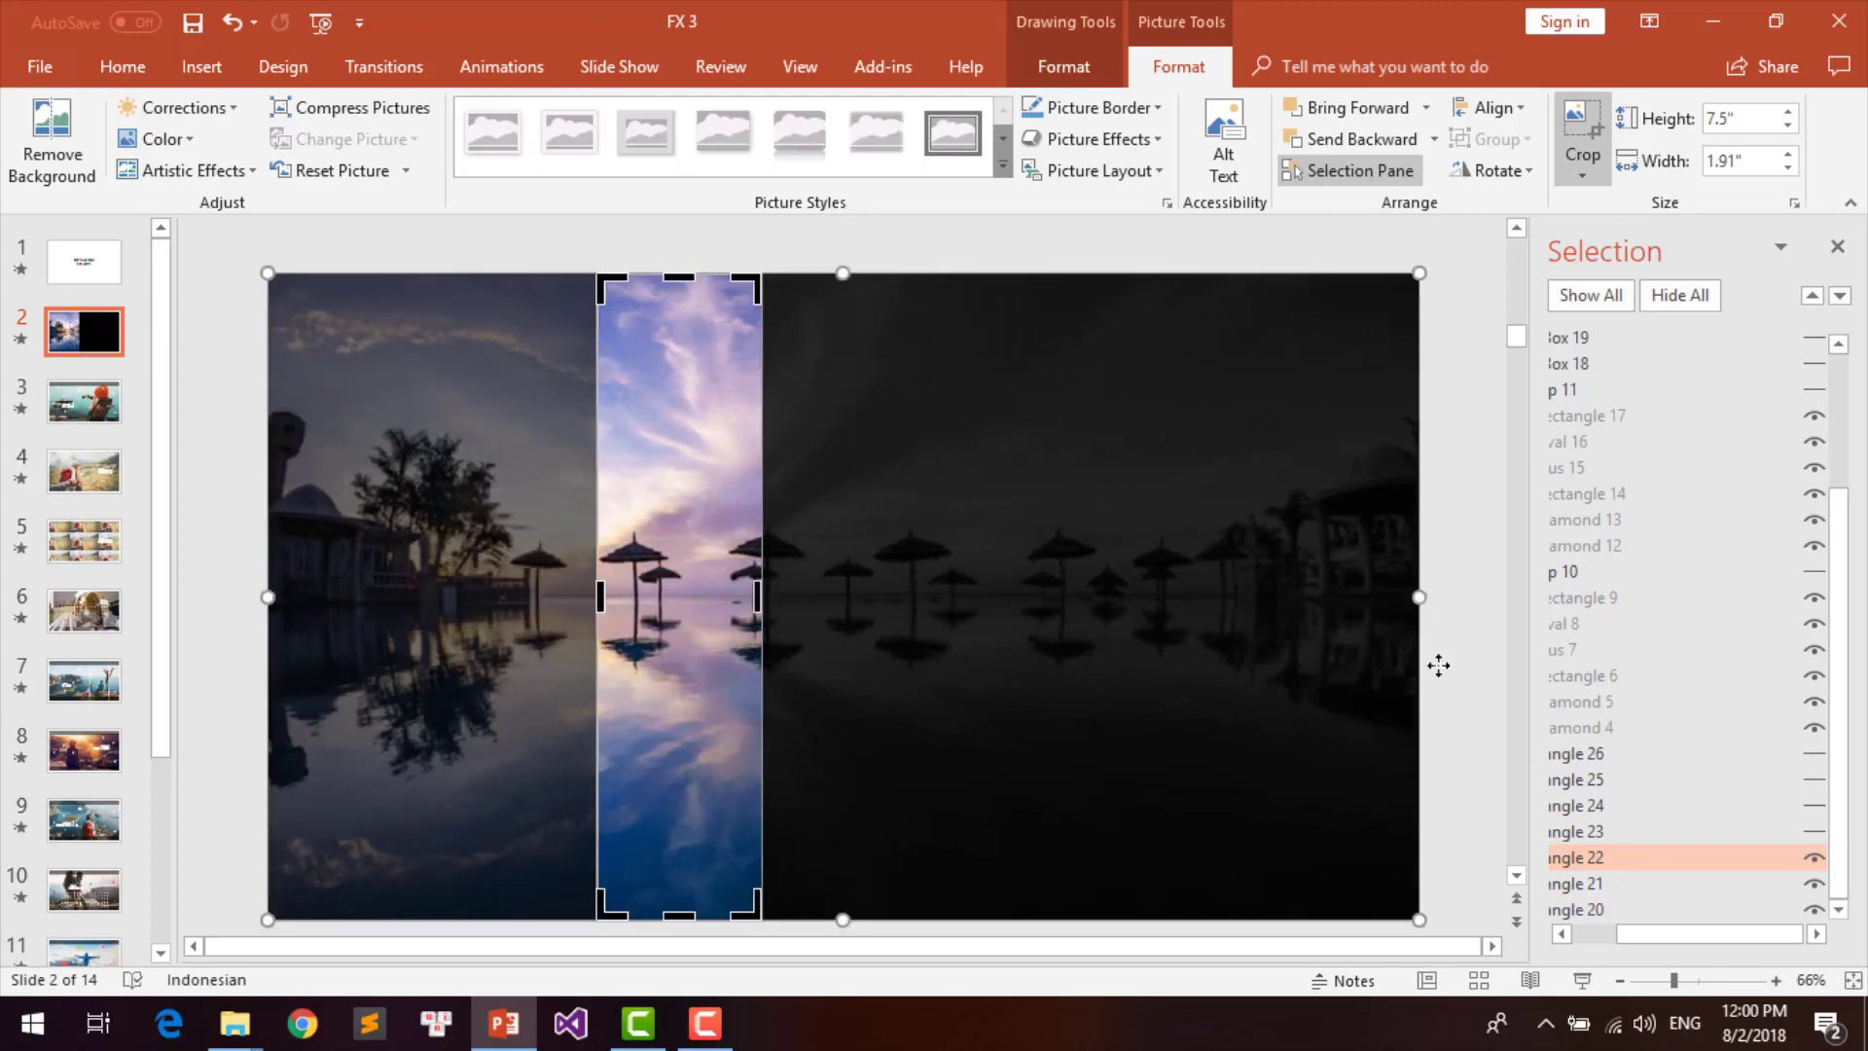
pyautogui.click(1813, 831)
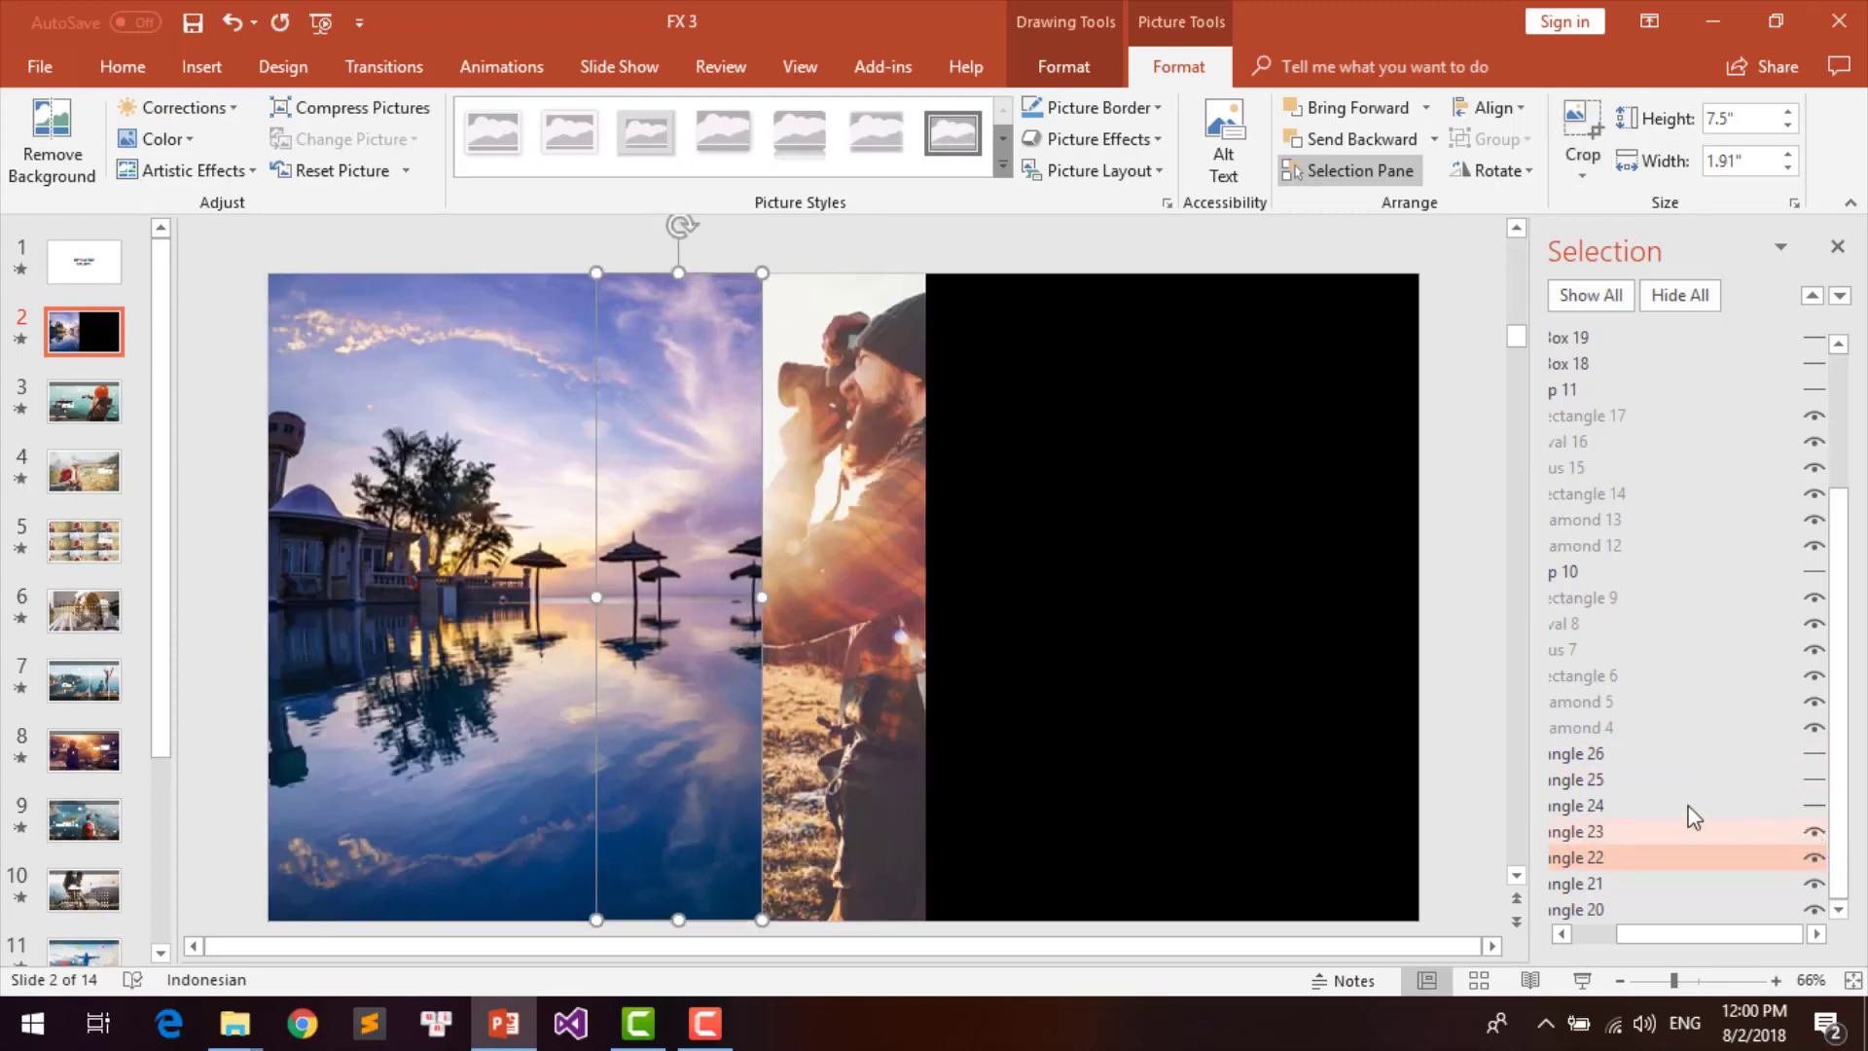
pyautogui.click(824, 521)
# Step: Picture-fill the newly revealed strip with sunset pool image 1
pyautogui.rightClick(825, 520)
pyautogui.click(911, 287)
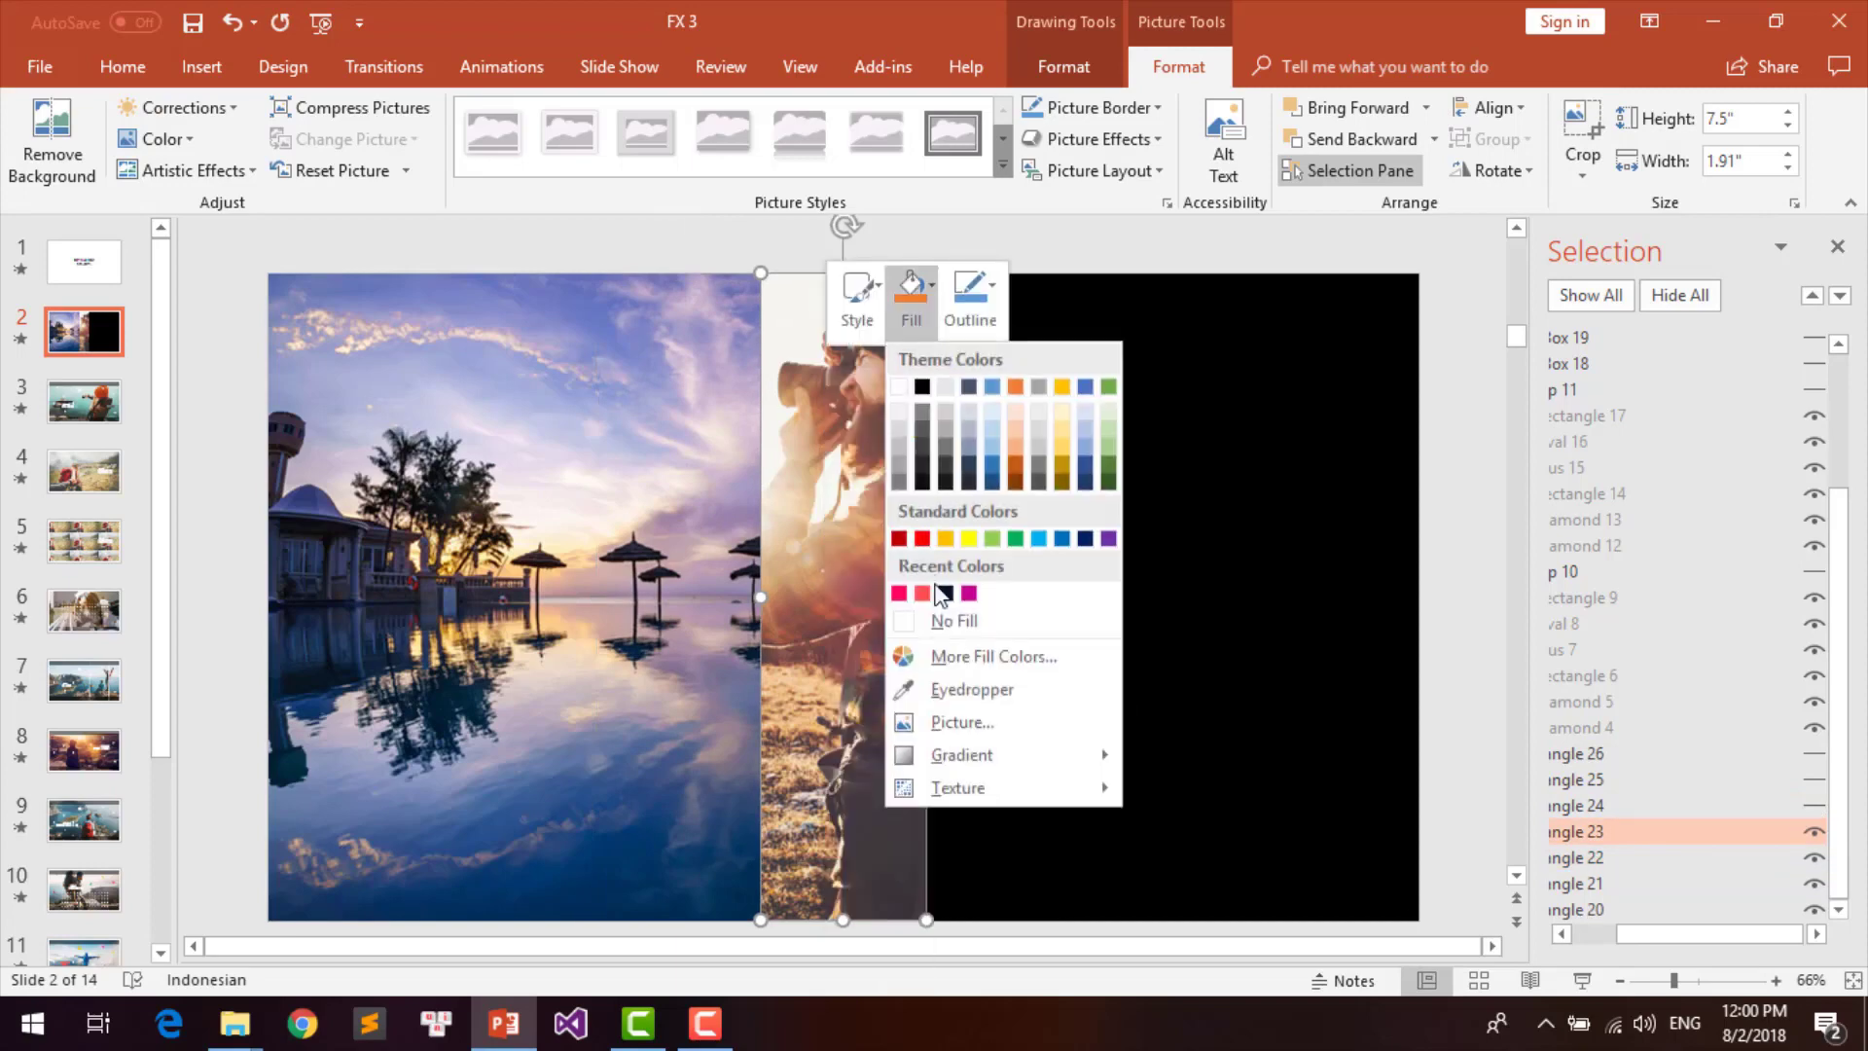
pyautogui.click(960, 720)
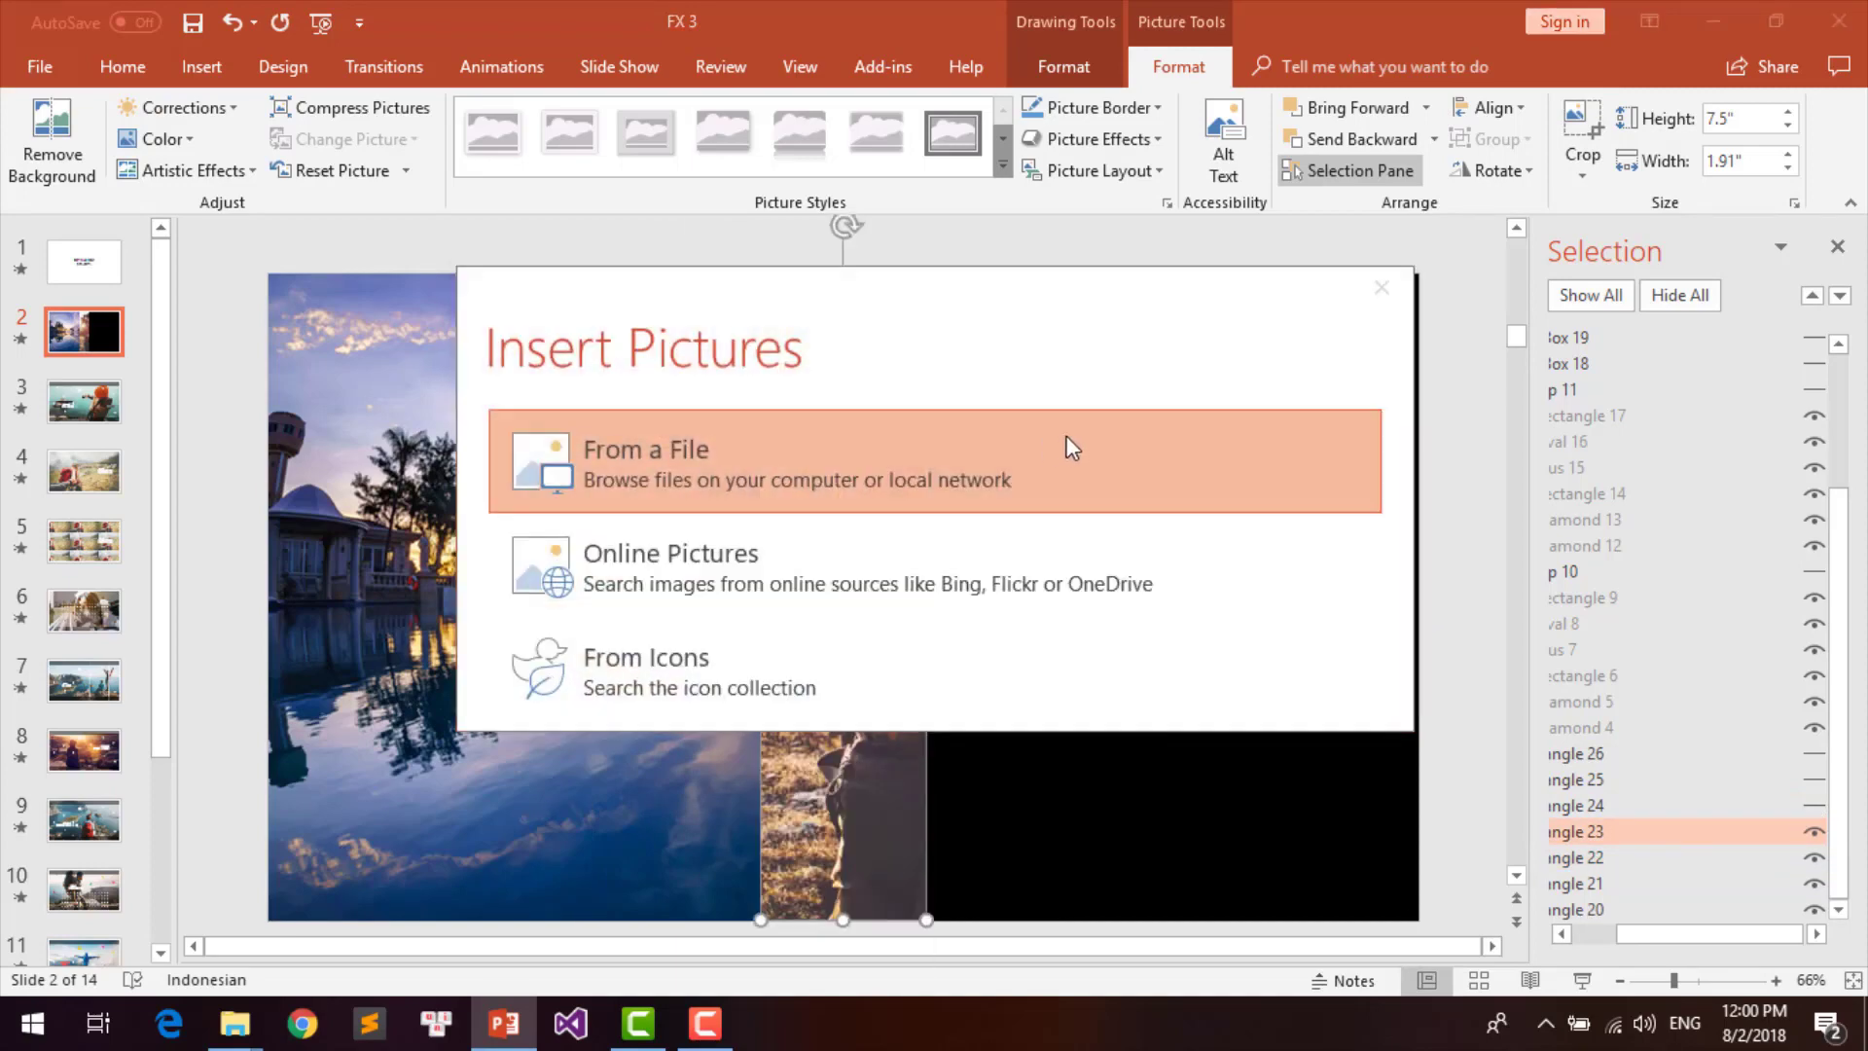
pyautogui.click(1063, 447)
pyautogui.doubleClick(916, 218)
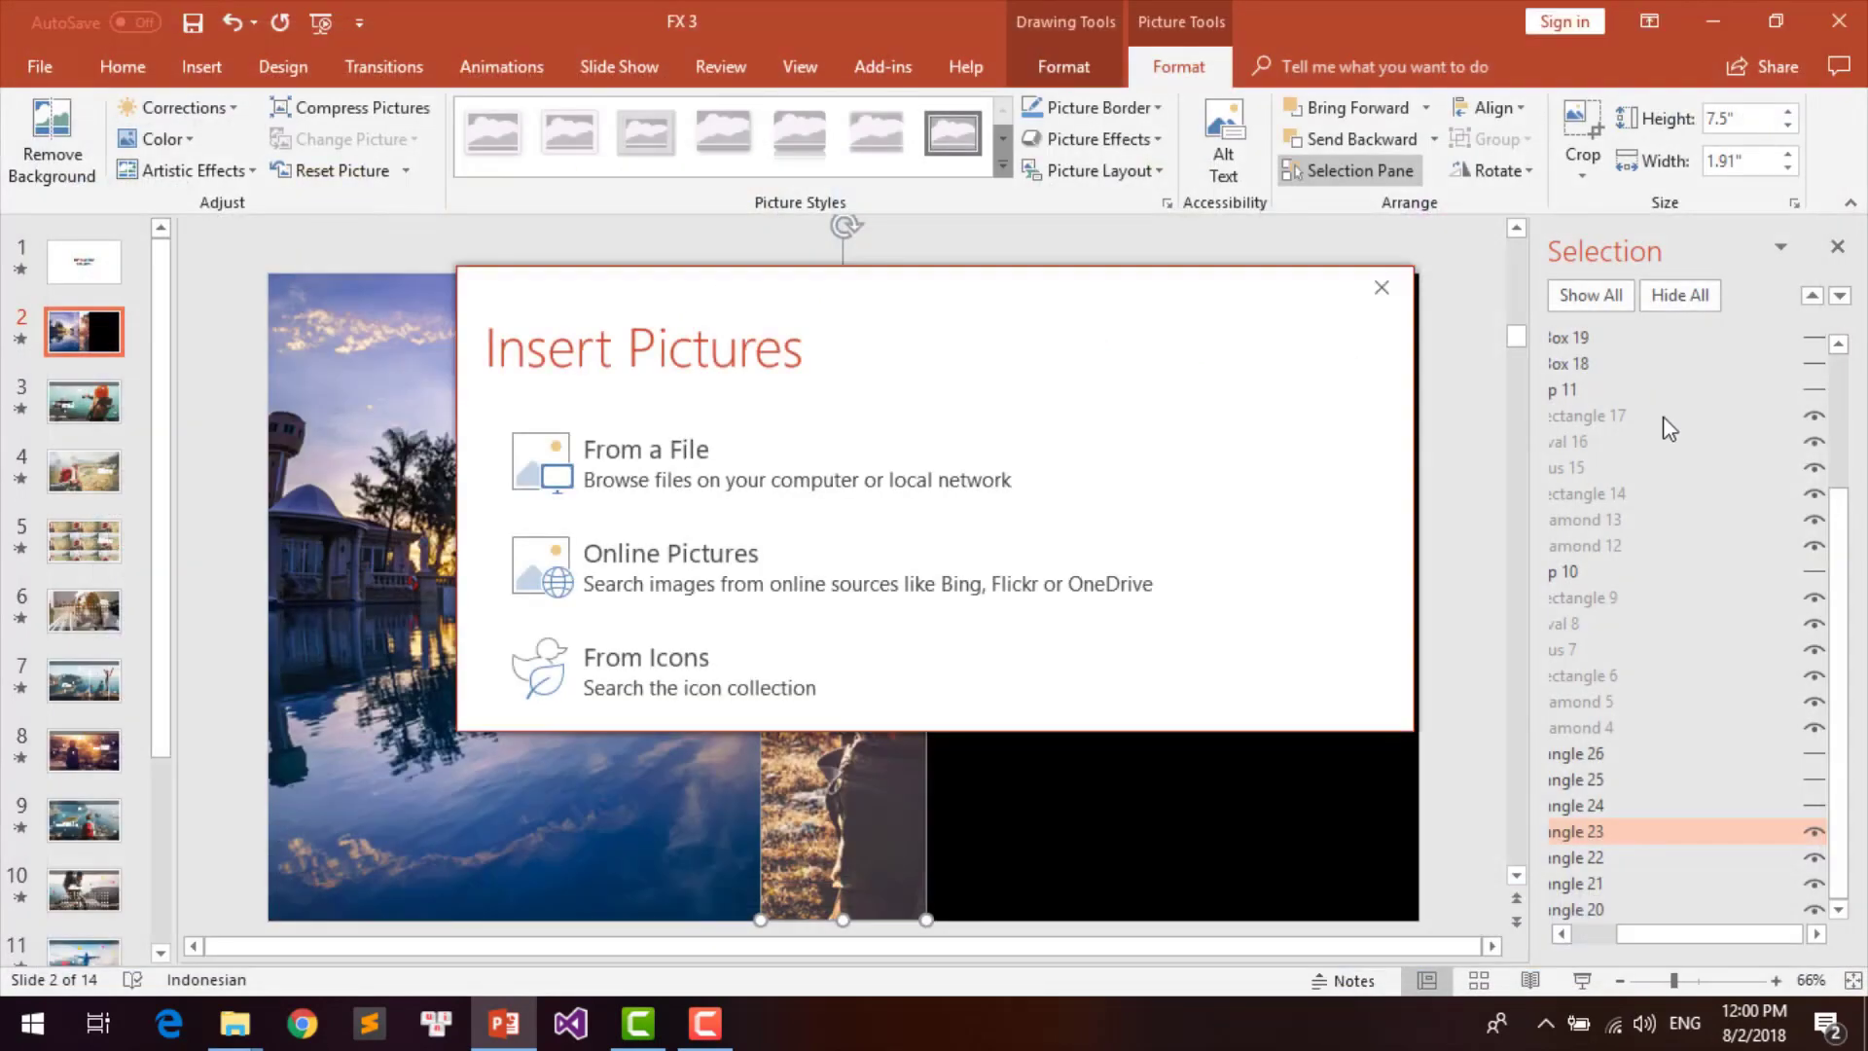
# Step: Crop the photo to both slide edges so it lines up with the previous strips
pyautogui.click(1581, 131)
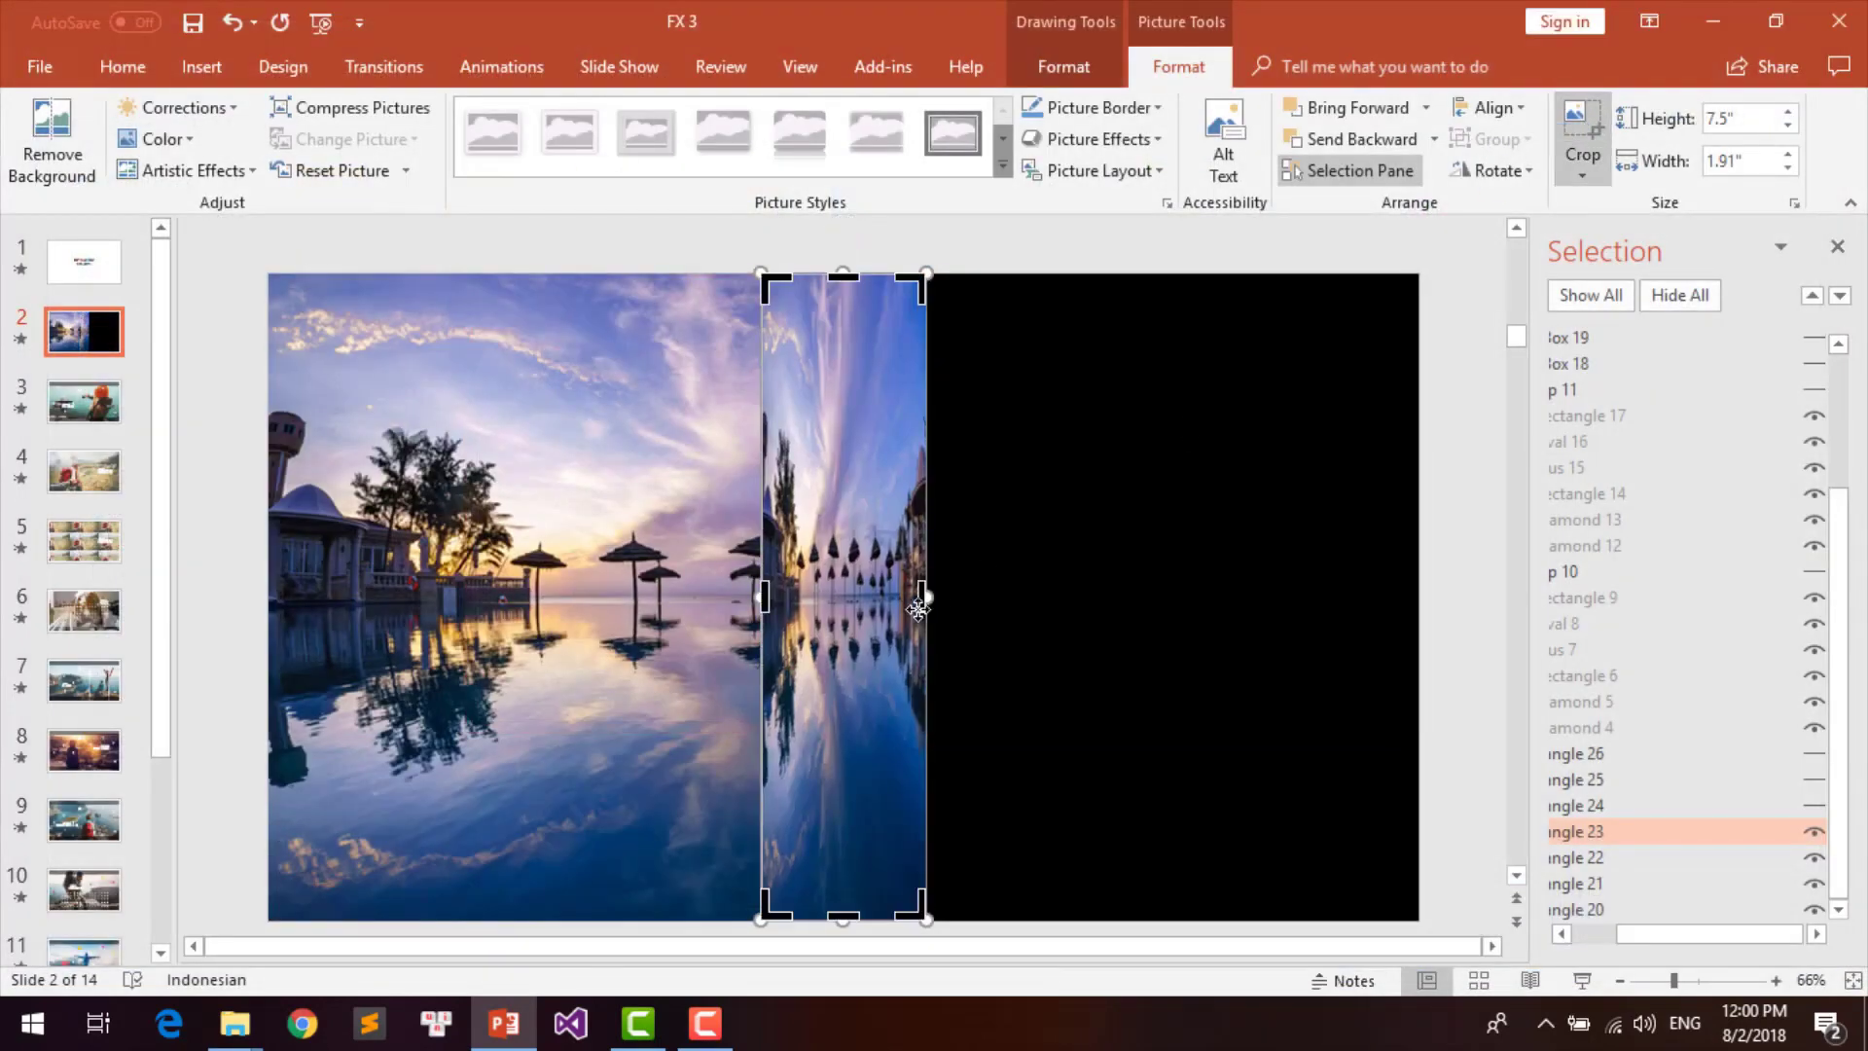
pyautogui.moveTo(923, 599)
pyautogui.mouseDown()
pyautogui.moveTo(1407, 604)
pyautogui.moveTo(989, 597)
pyautogui.mouseUp()
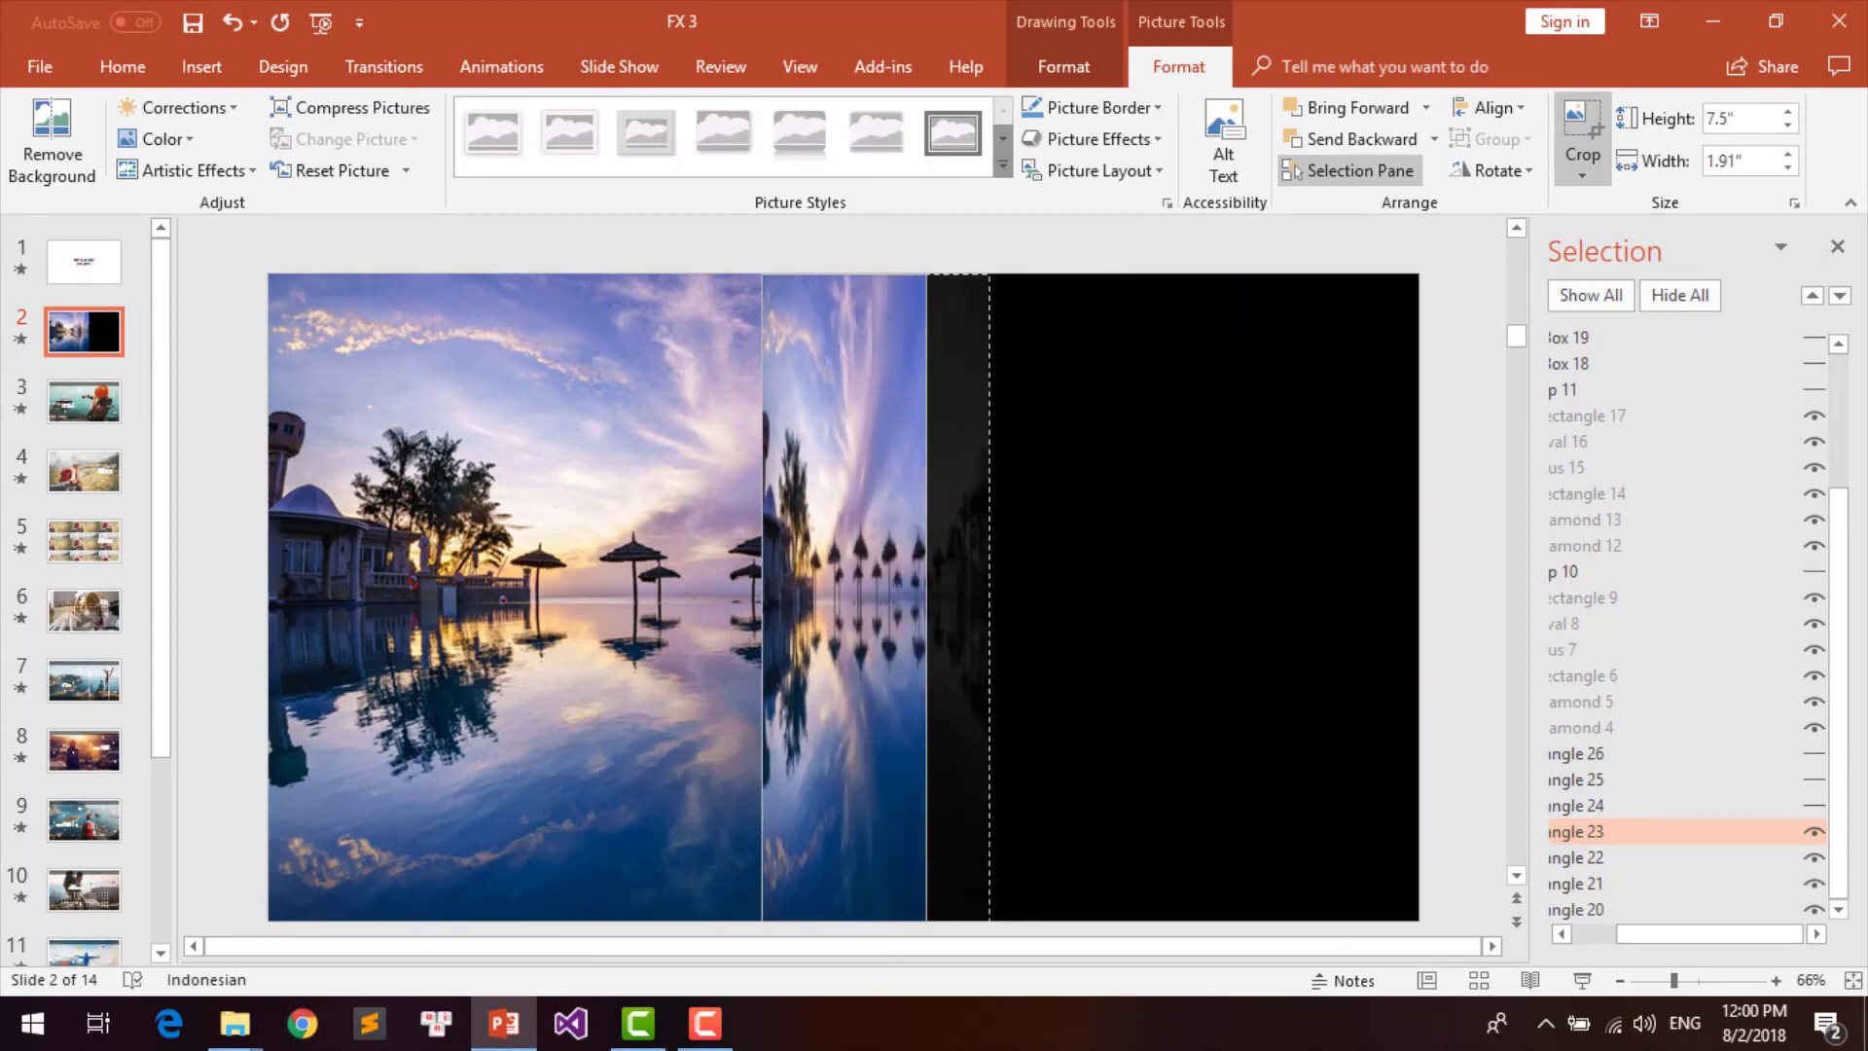
pyautogui.hotkey('ctrl', 'z')
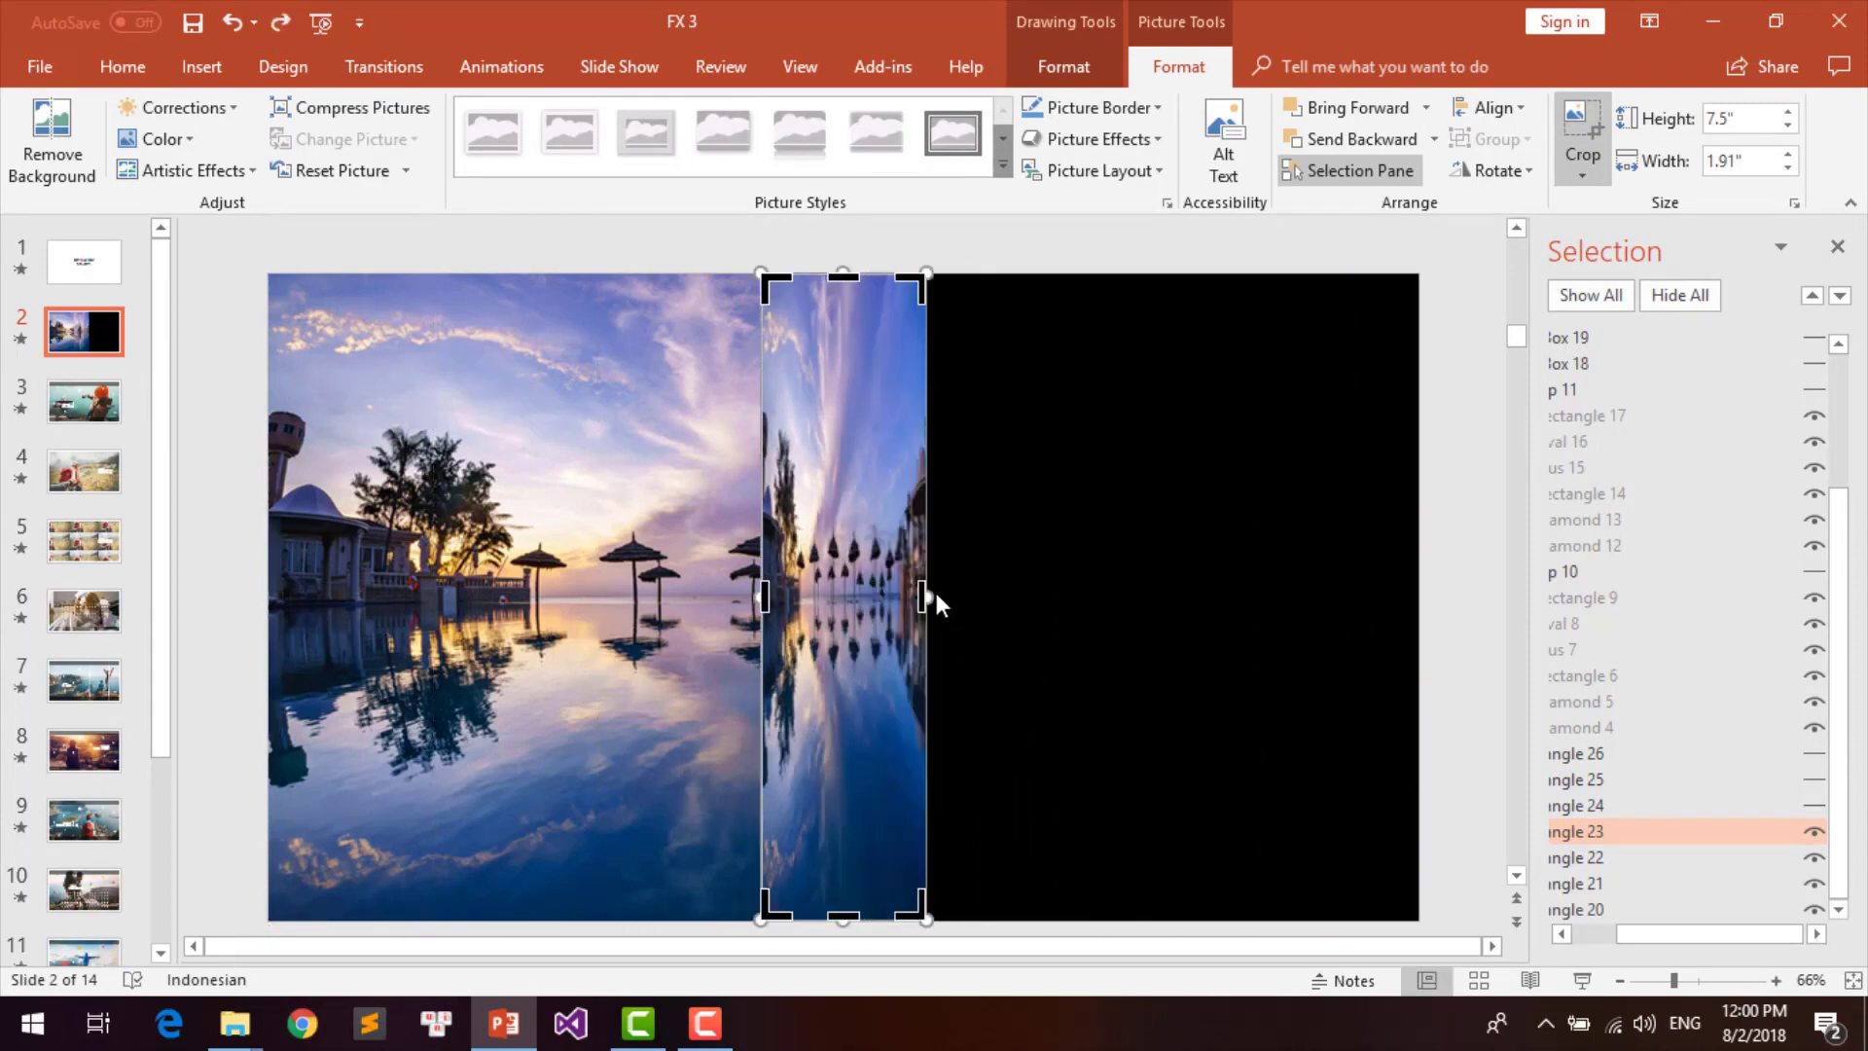
pyautogui.moveTo(931, 593); pyautogui.dragTo(1419, 596)
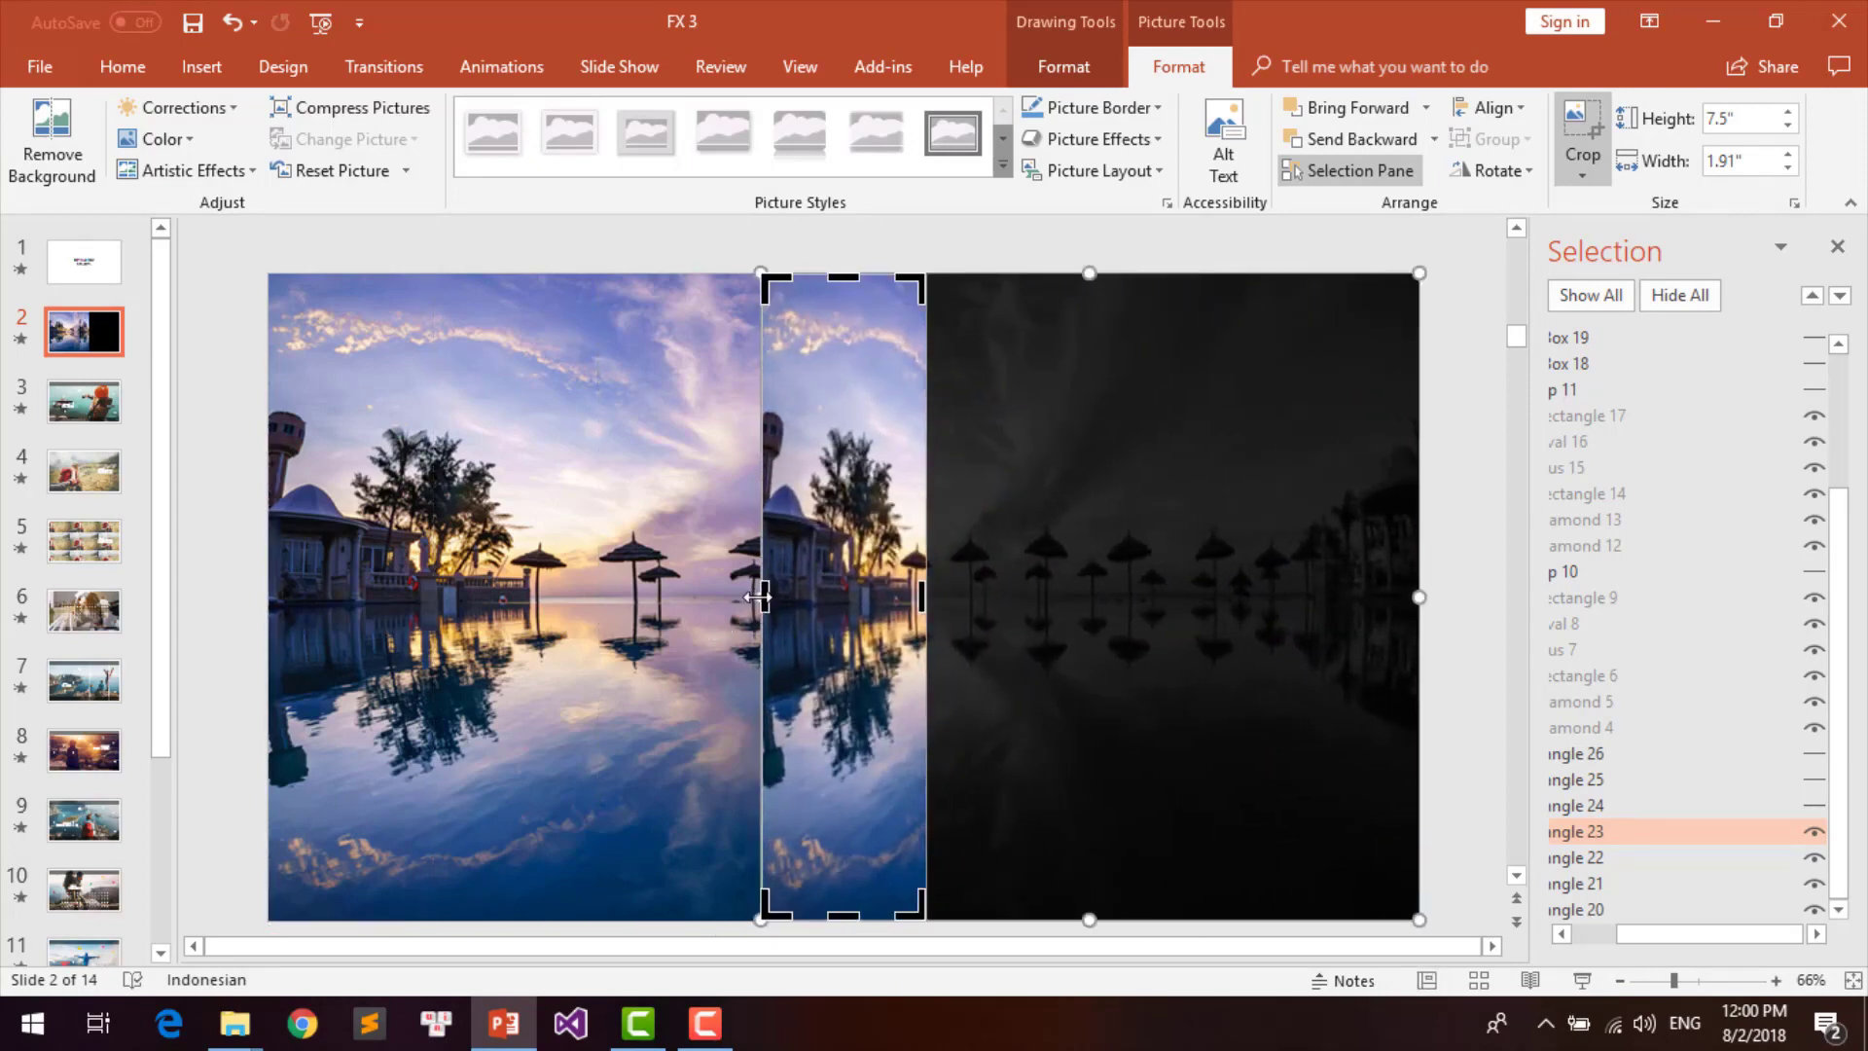
pyautogui.moveTo(756, 596); pyautogui.dragTo(268, 587)
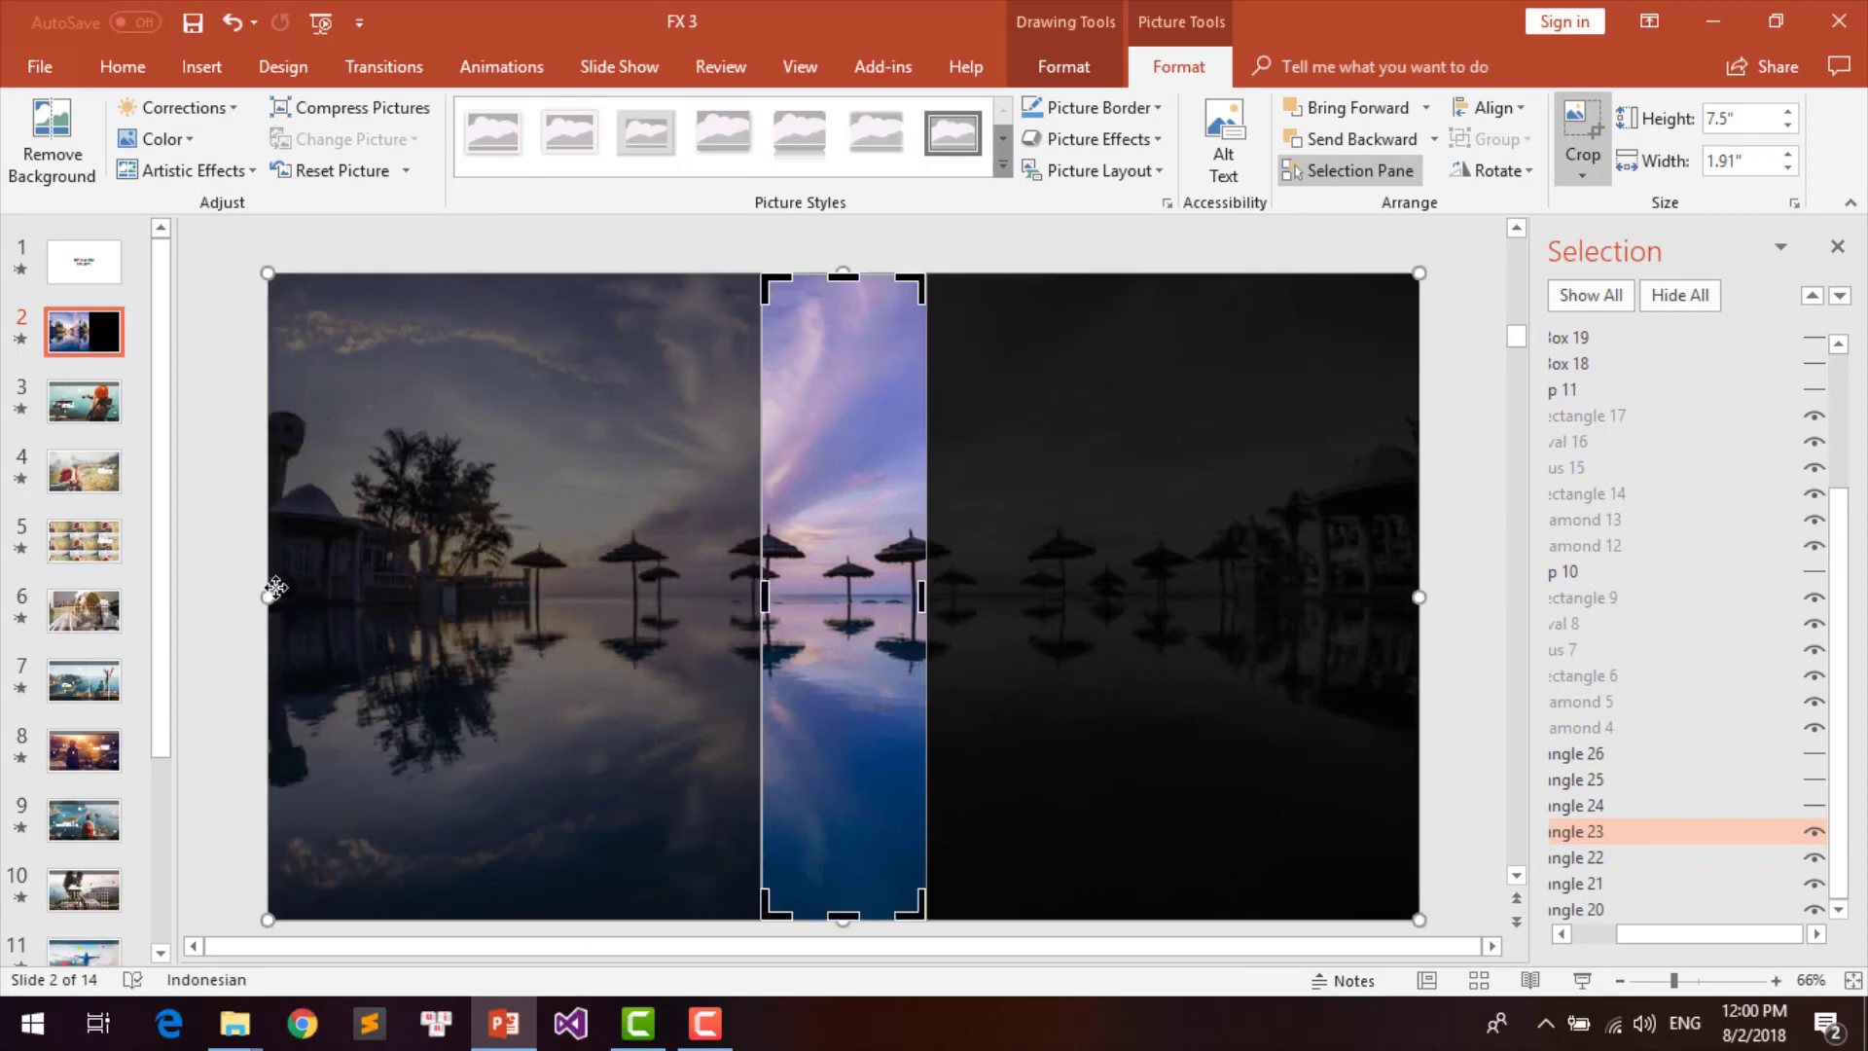
pyautogui.click(1815, 825)
# Step: Unhide the fourth strip (Rectangle 24) and picture-fill it with the sunset pool photo
pyautogui.click(1027, 569)
pyautogui.rightClick(1090, 360)
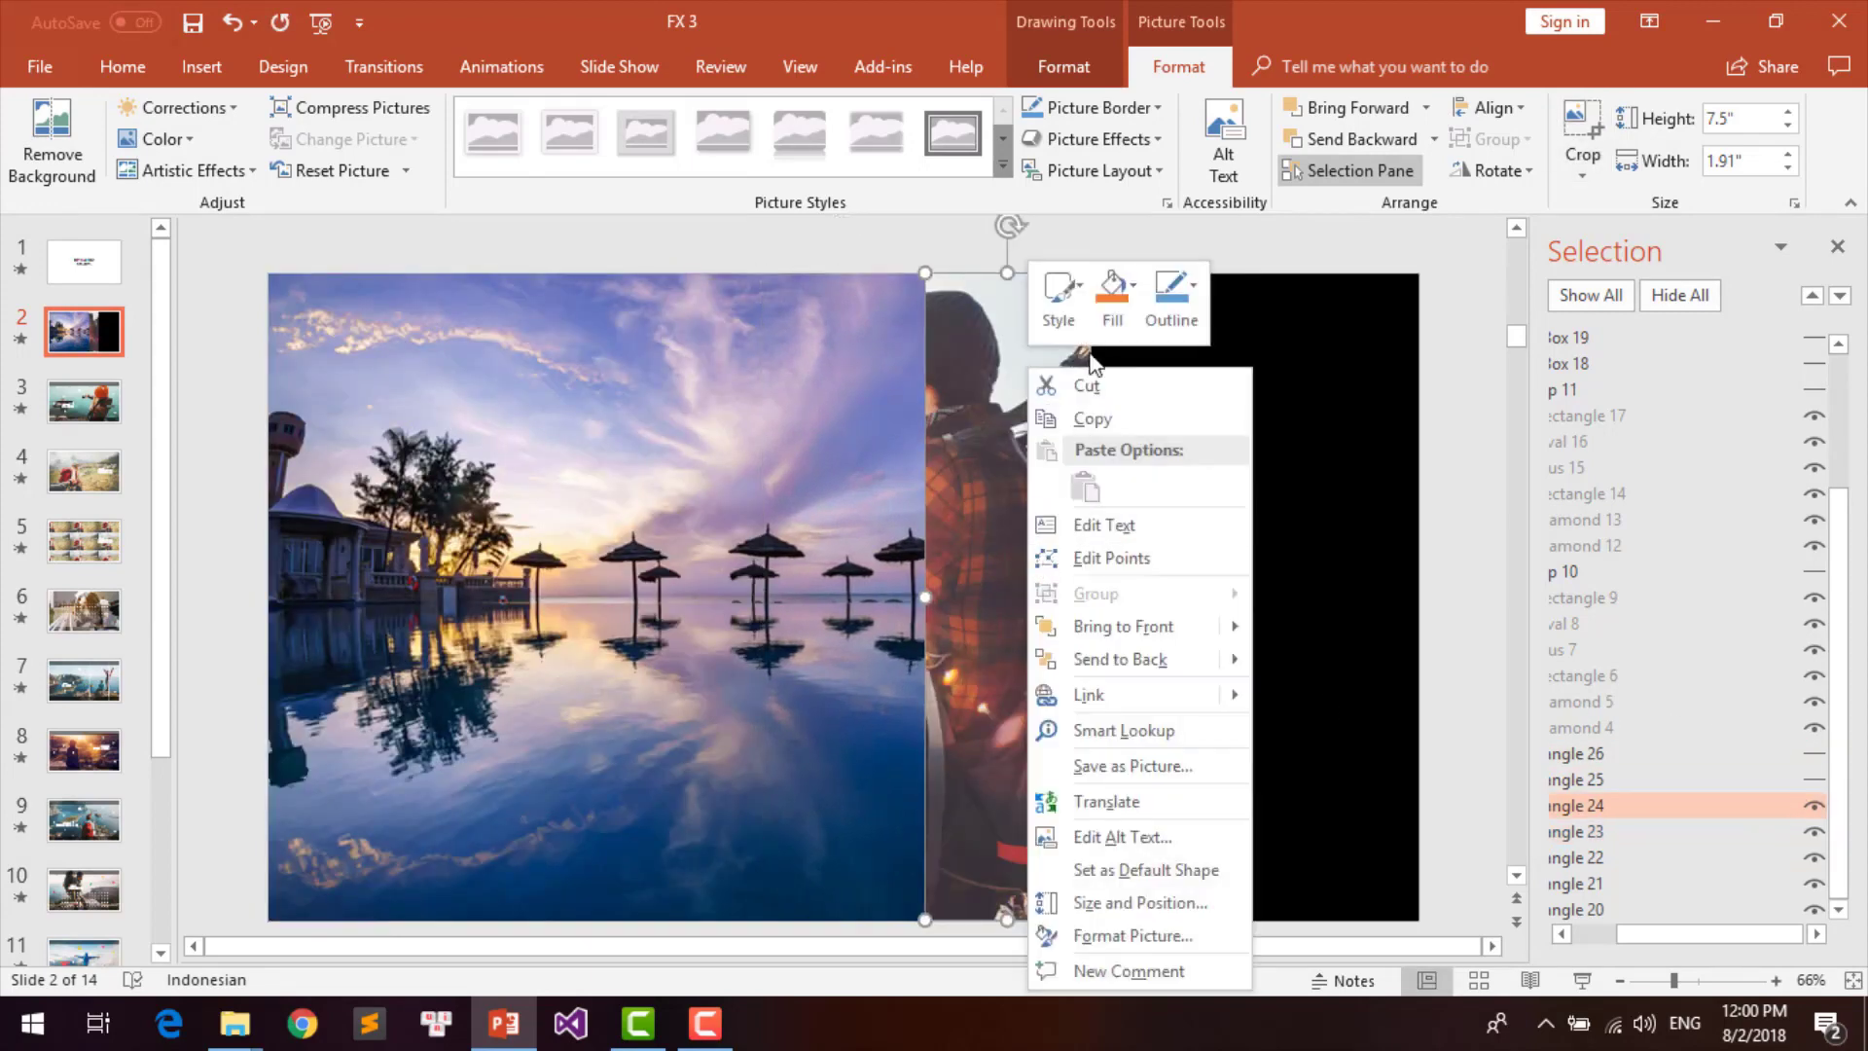
pyautogui.click(1119, 297)
pyautogui.click(1188, 720)
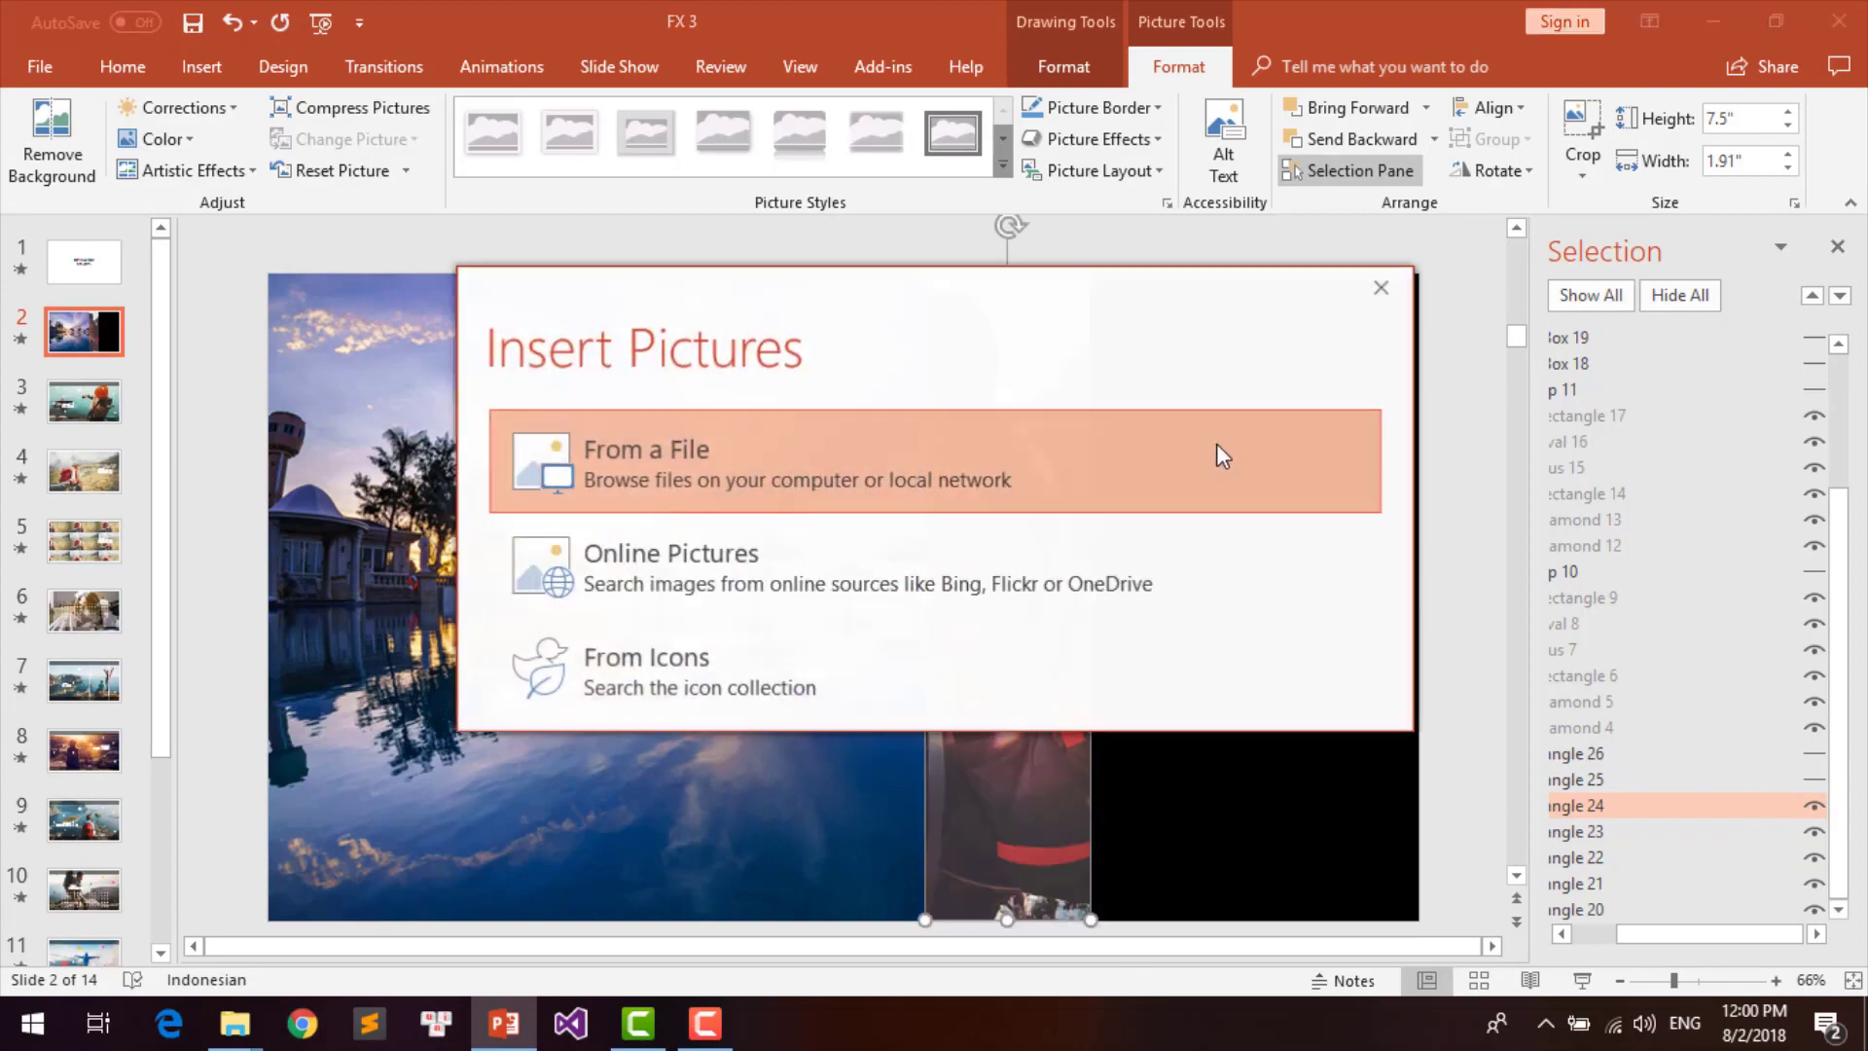
pyautogui.click(1212, 449)
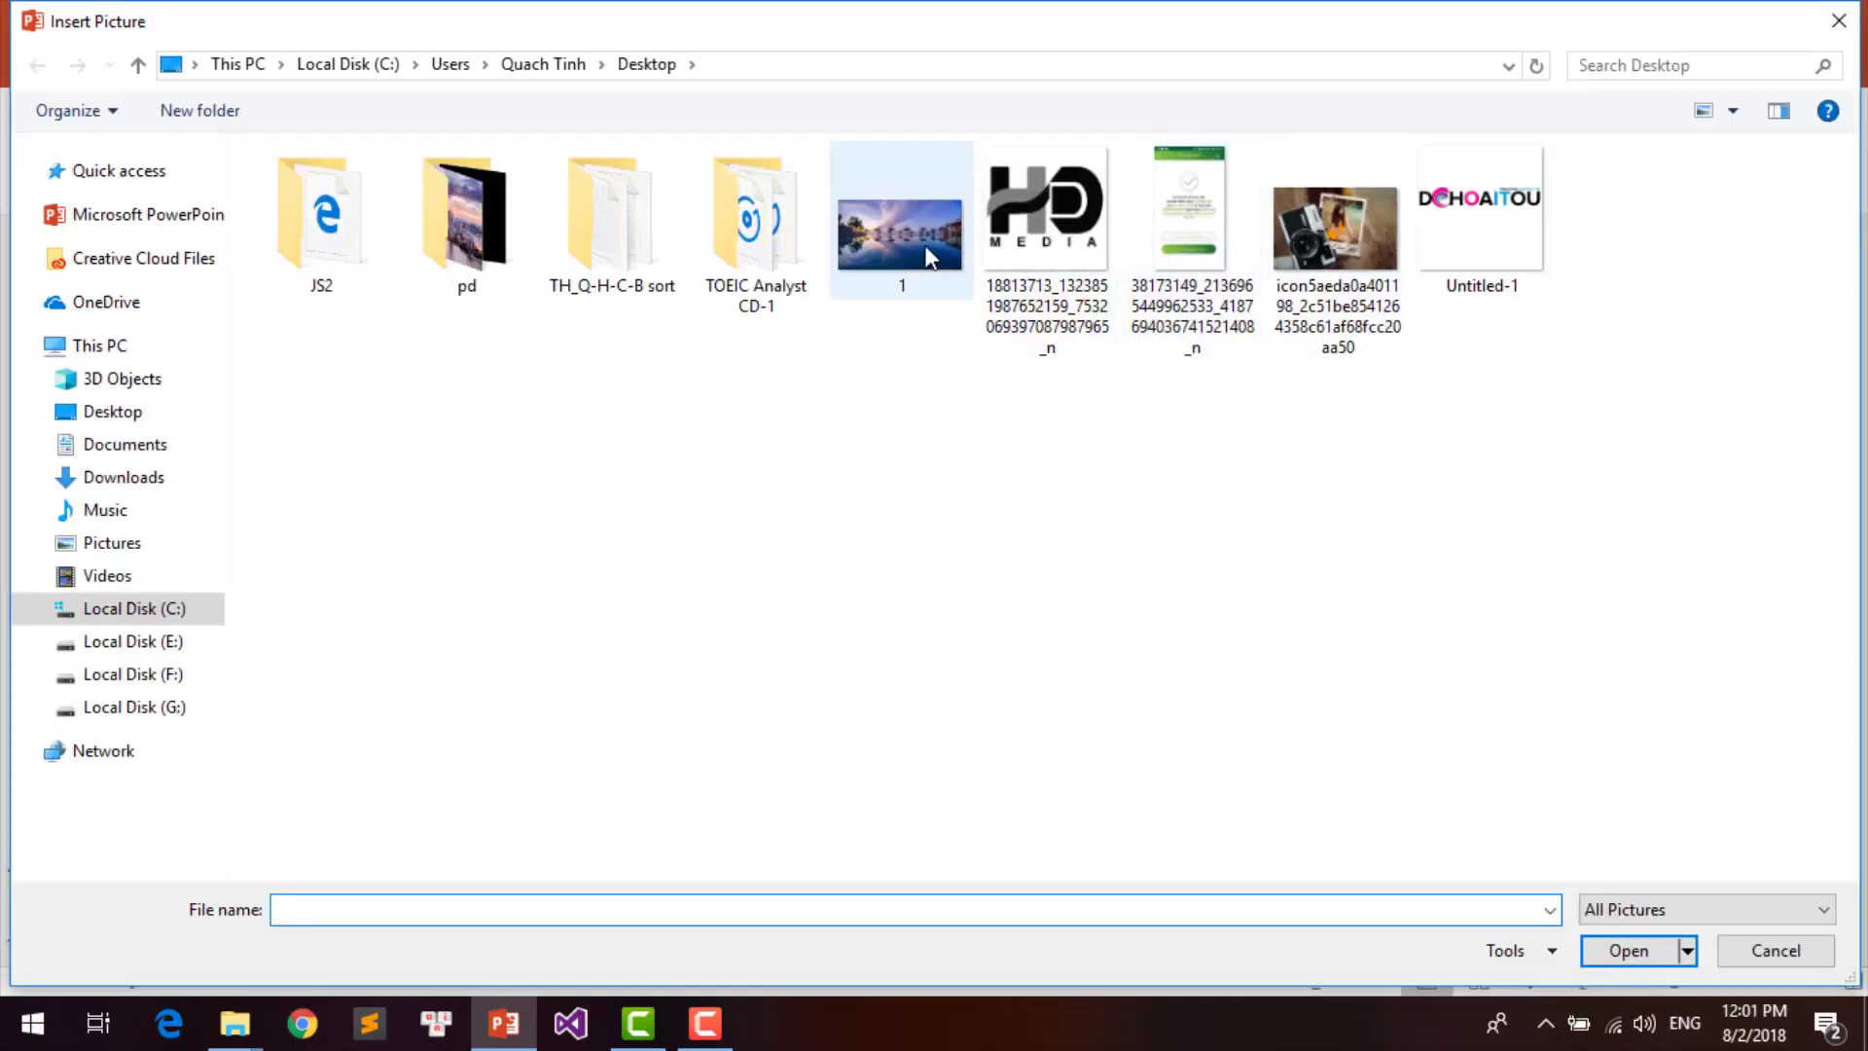
pyautogui.doubleClick(927, 258)
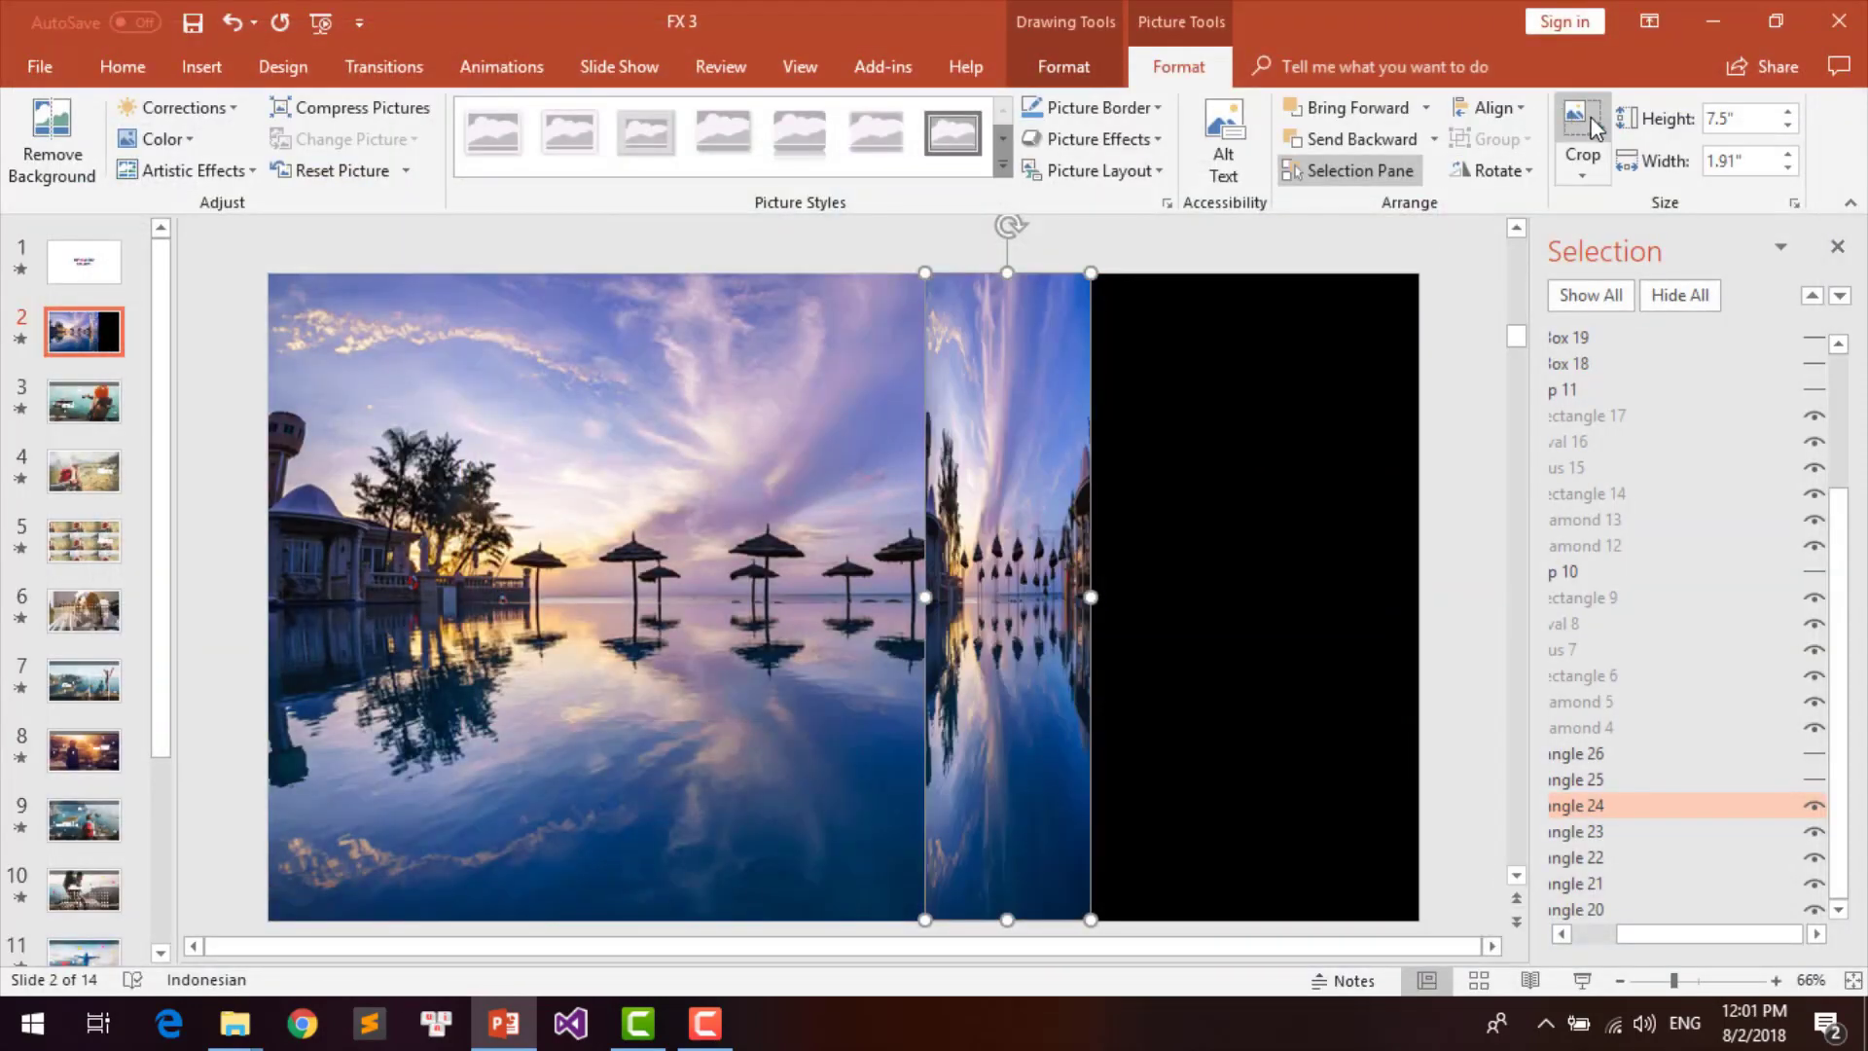
# Step: Crop the strip's picture, stretching its edges to the slide's left and right edges
pyautogui.click(1585, 121)
pyautogui.moveTo(918, 596); pyautogui.dragTo(267, 596)
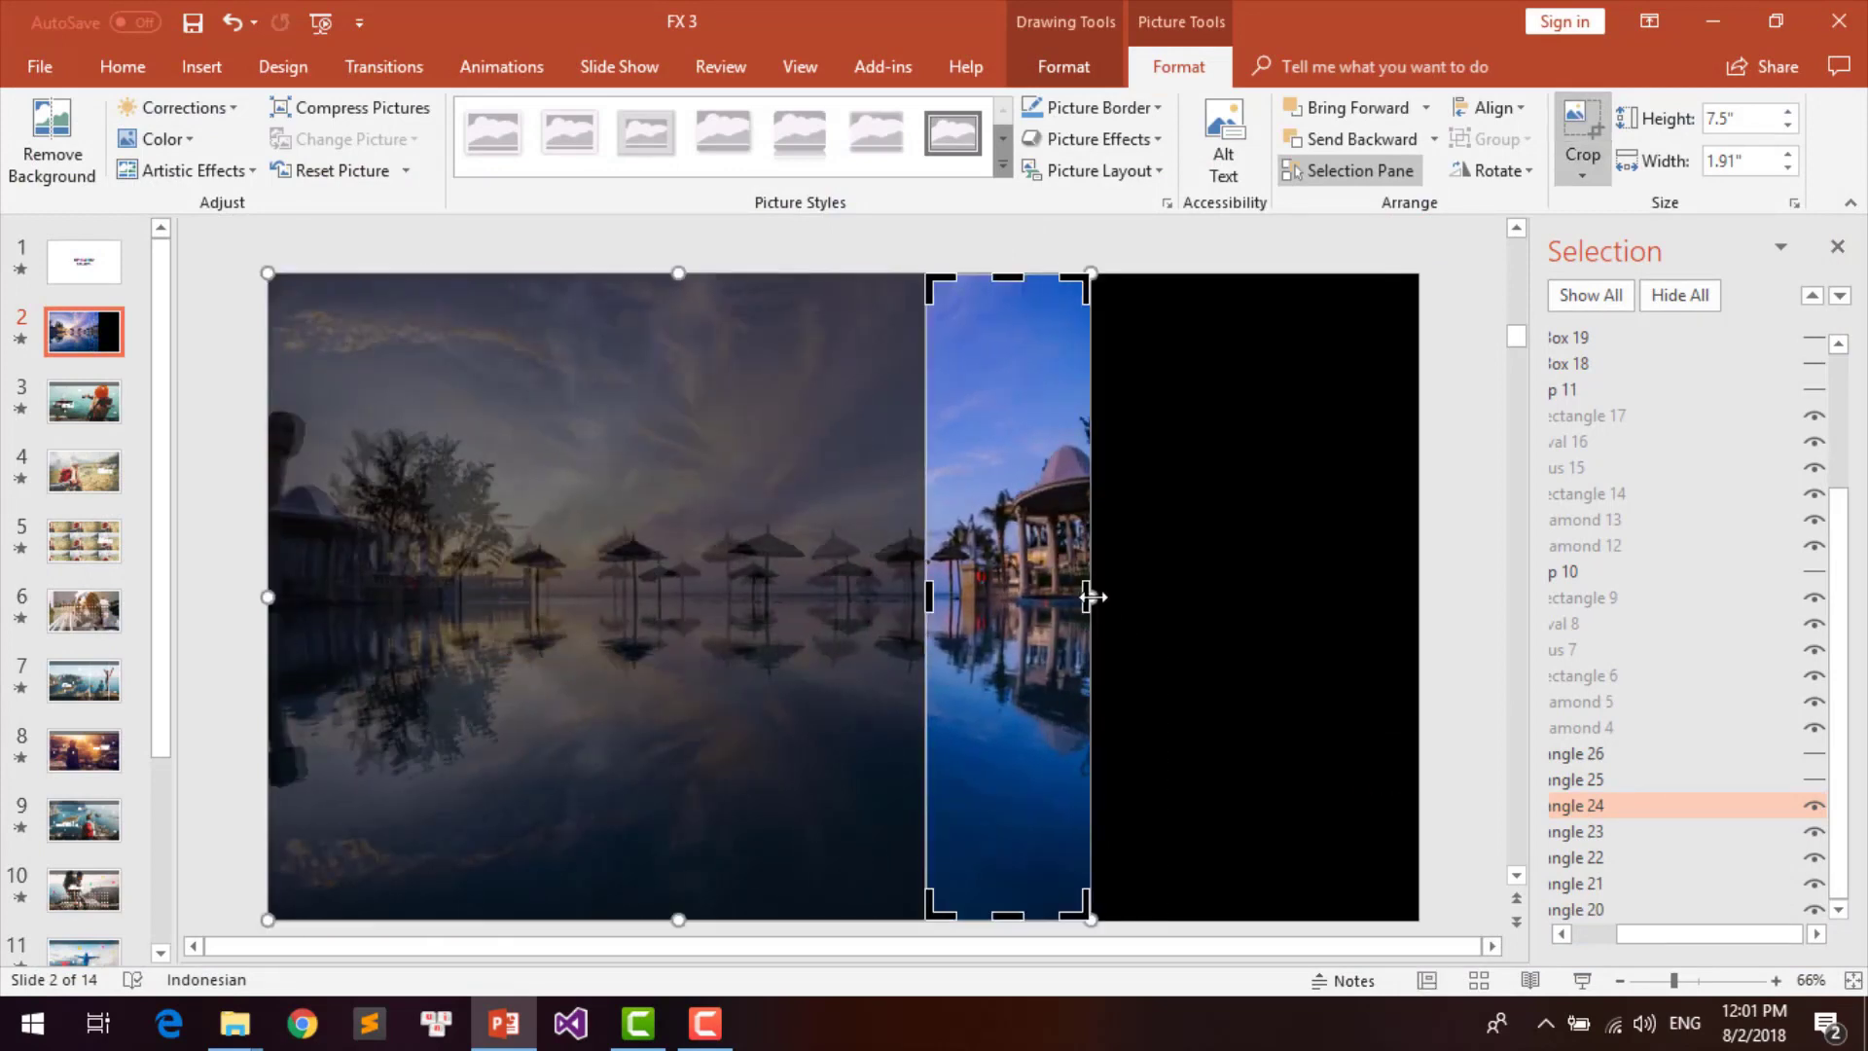
pyautogui.moveTo(1091, 597); pyautogui.dragTo(1418, 596)
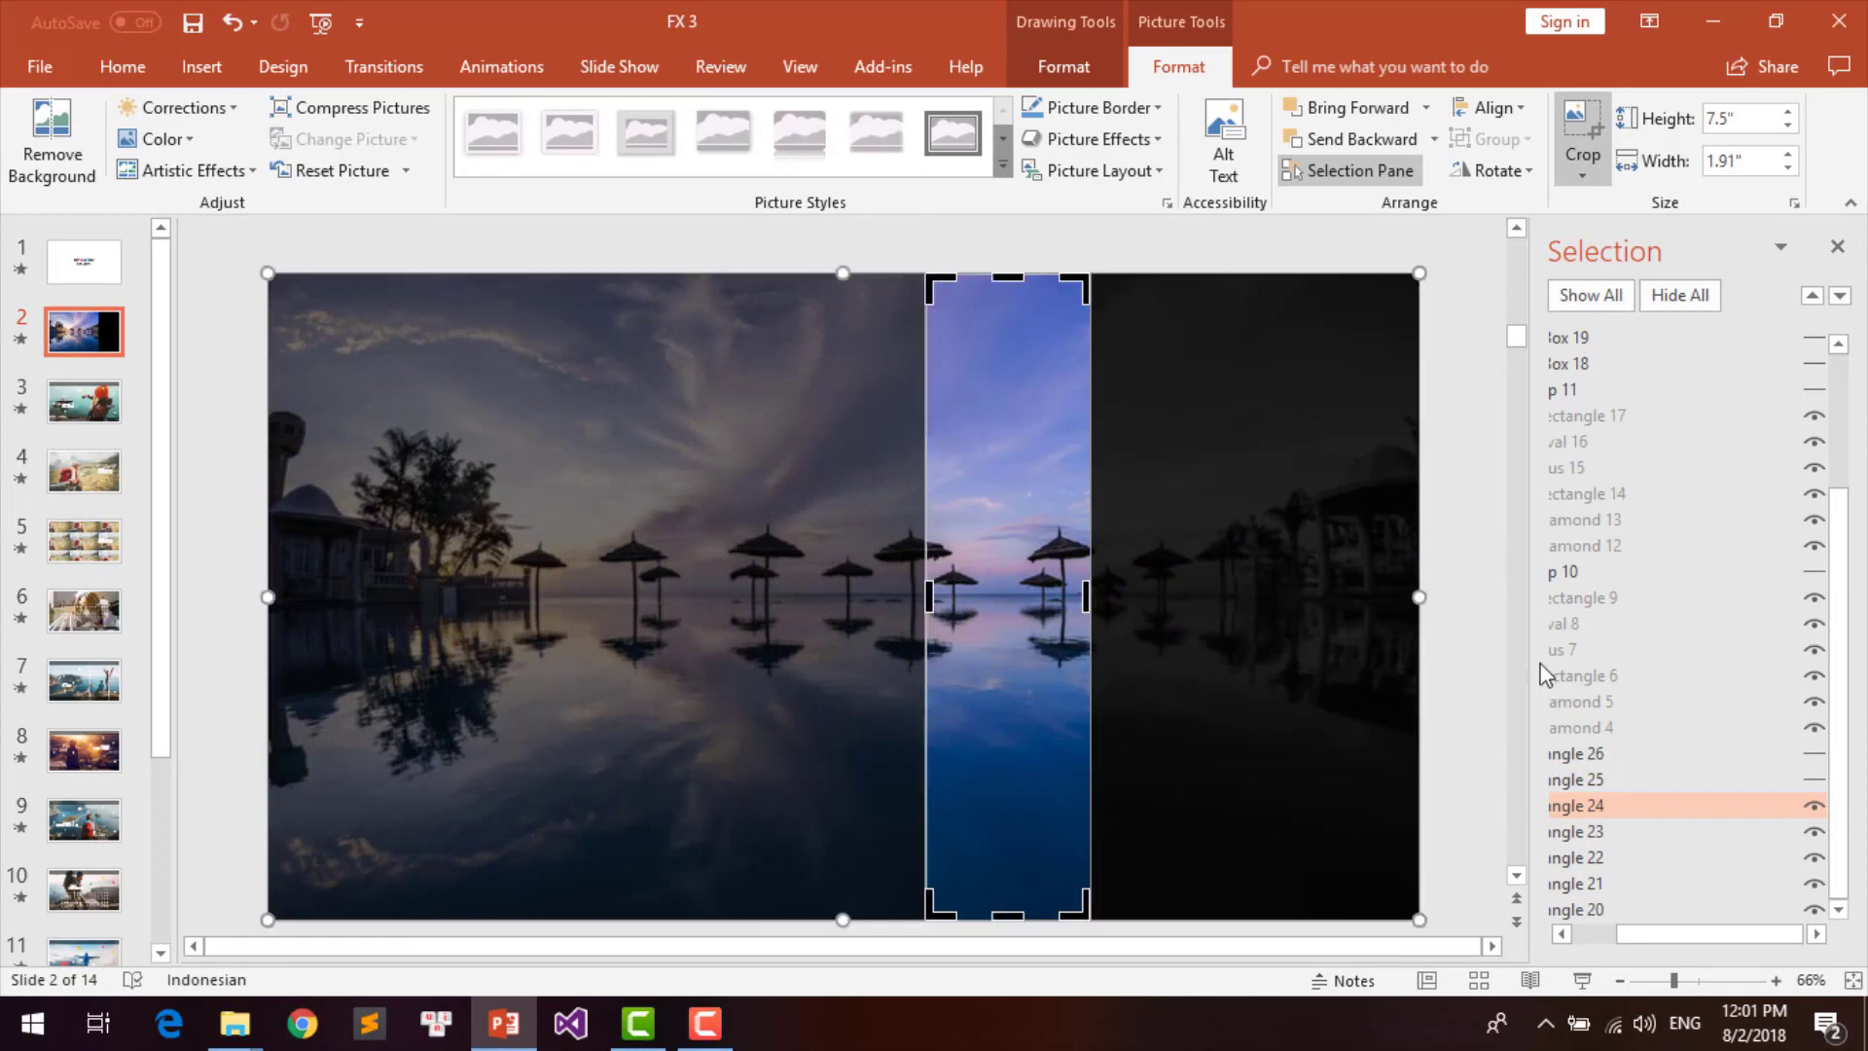
pyautogui.press('Escape')
# Step: Unhide Rectangle 25, fill it with the sunset pool photo, and crop it to the slide's left edge
pyautogui.click(1155, 567)
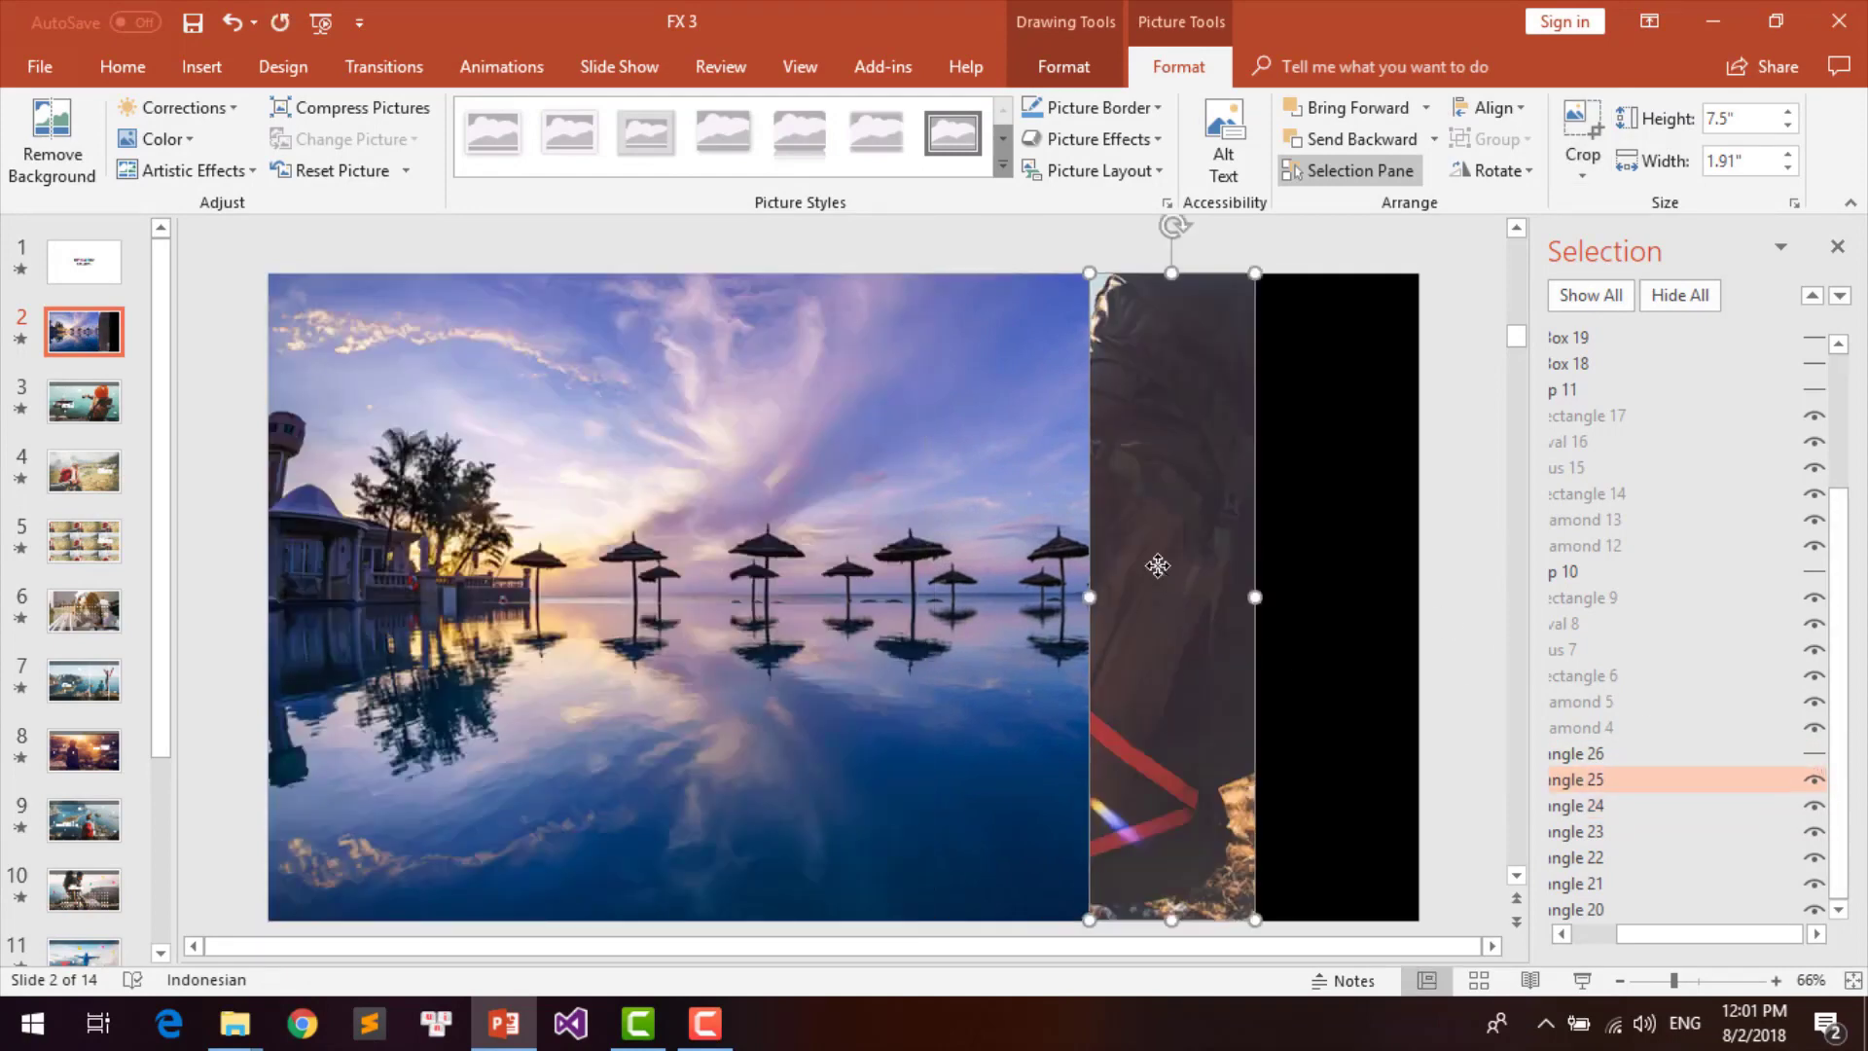
pyautogui.rightClick(1155, 560)
pyautogui.click(1244, 292)
pyautogui.click(1294, 717)
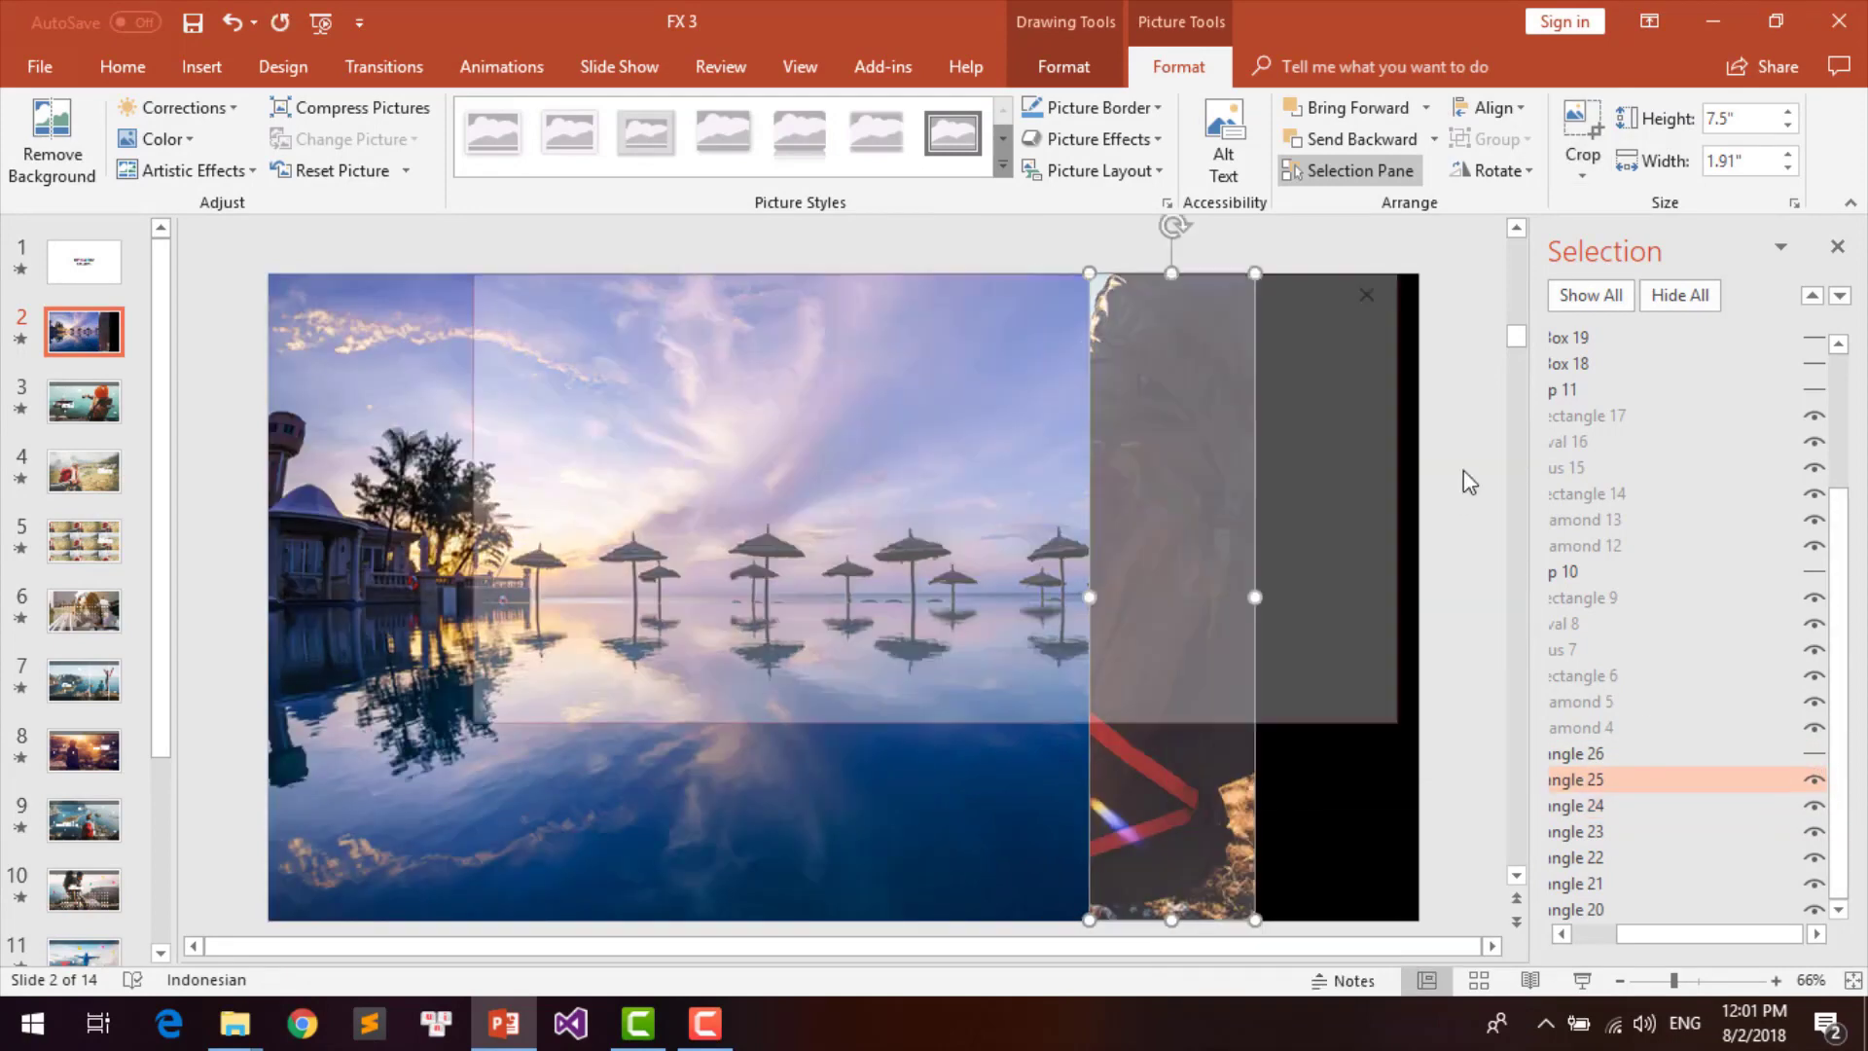
pyautogui.click(1259, 430)
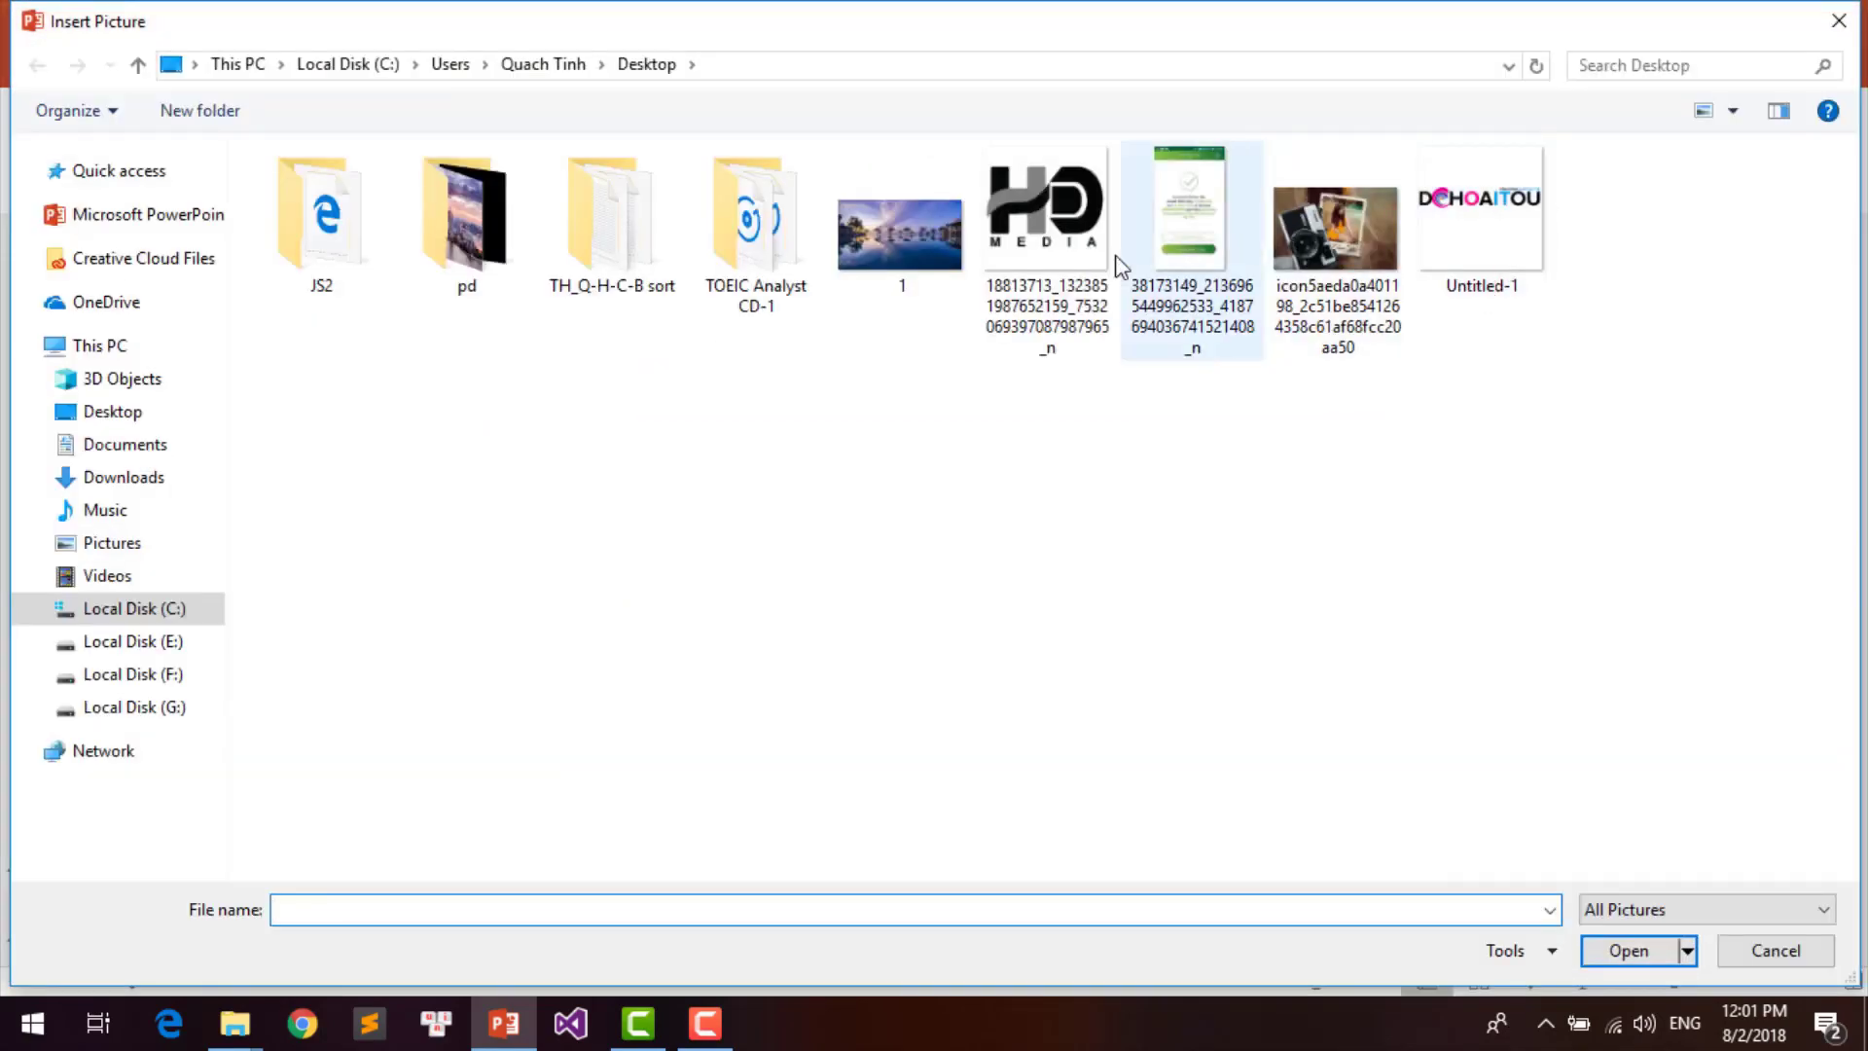
pyautogui.click(907, 255)
pyautogui.doubleClick(907, 253)
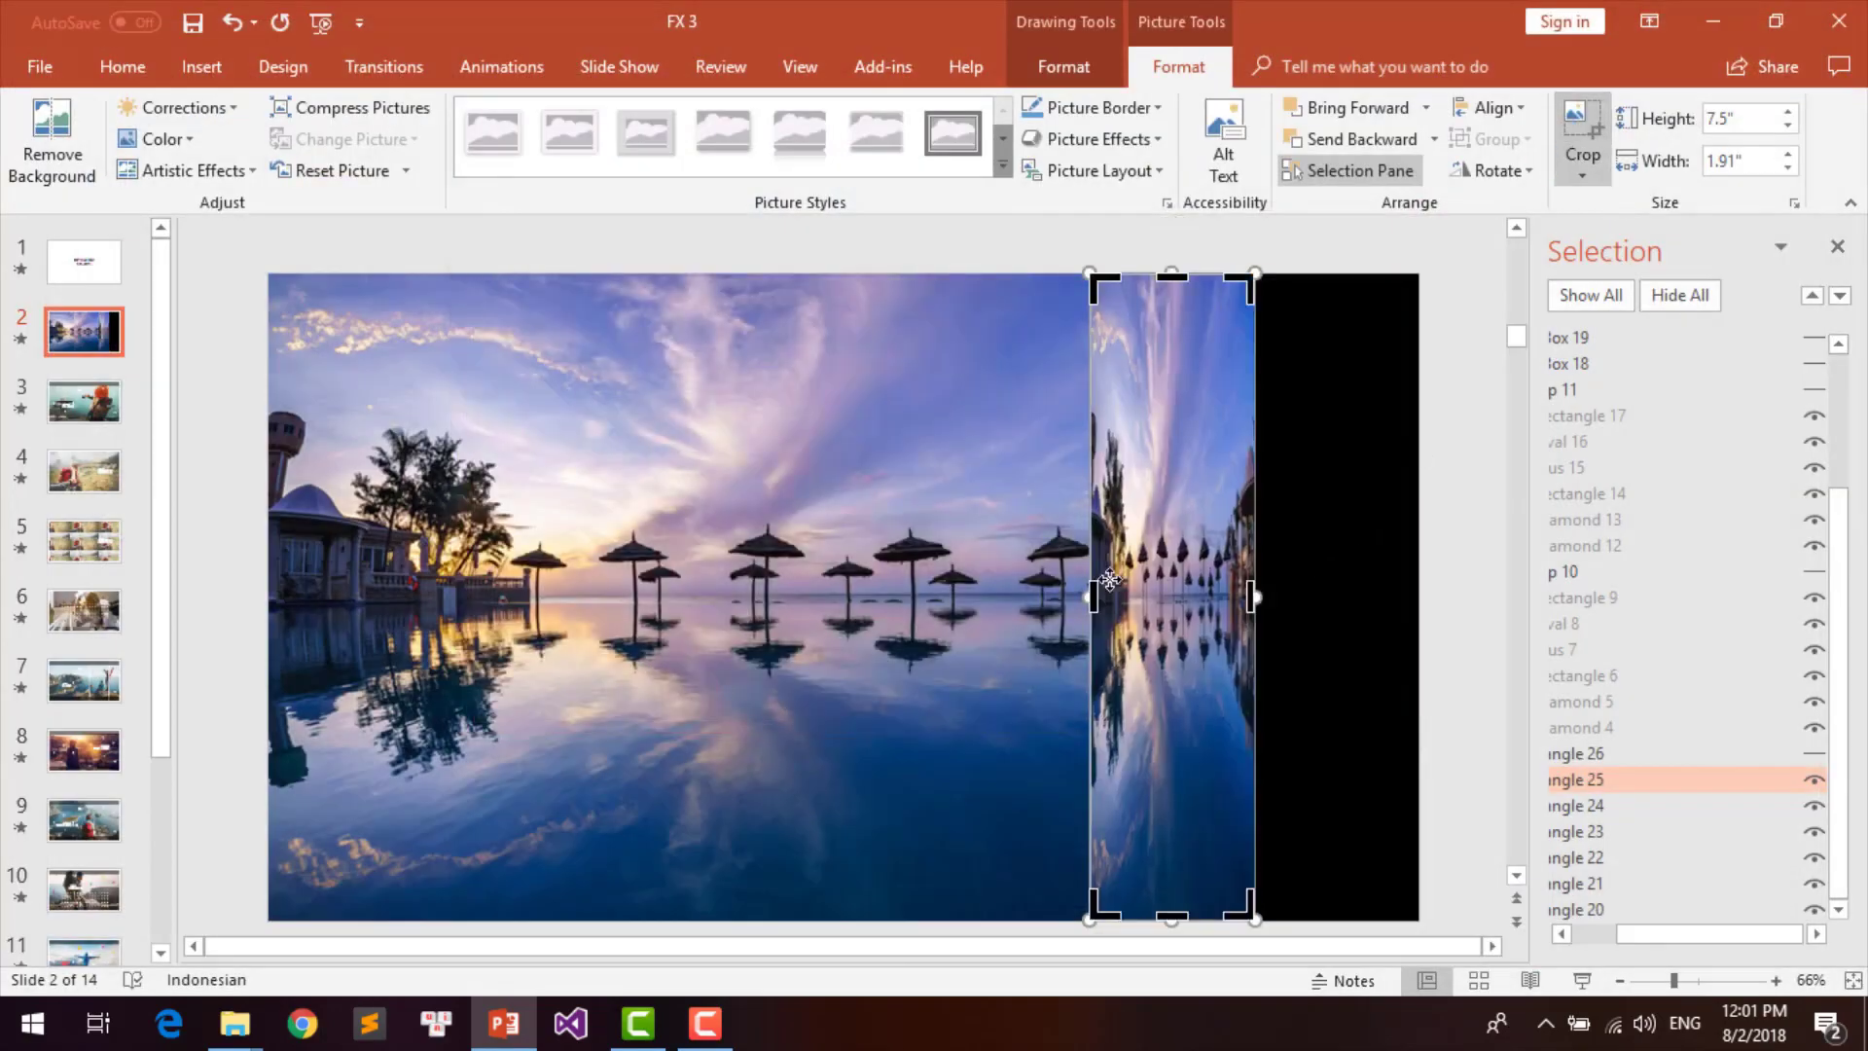
pyautogui.moveTo(1085, 595); pyautogui.dragTo(264, 598)
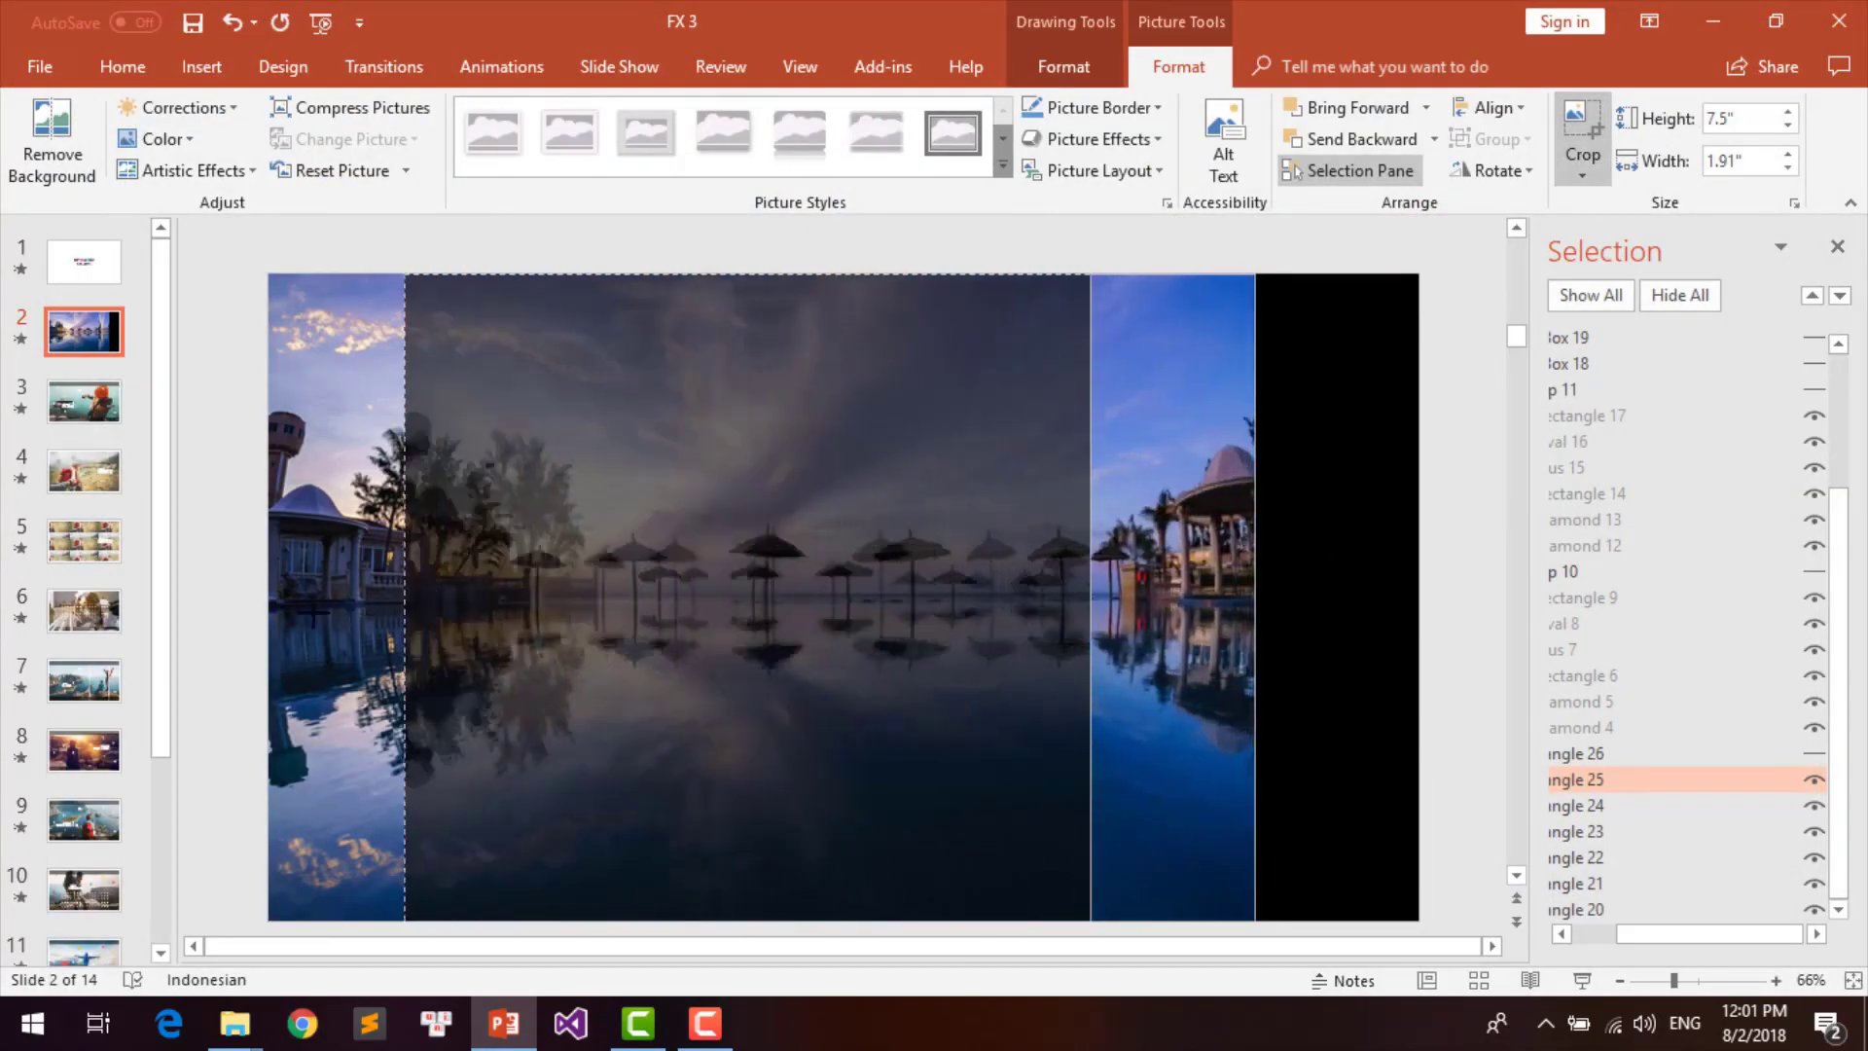
pyautogui.click(1362, 604)
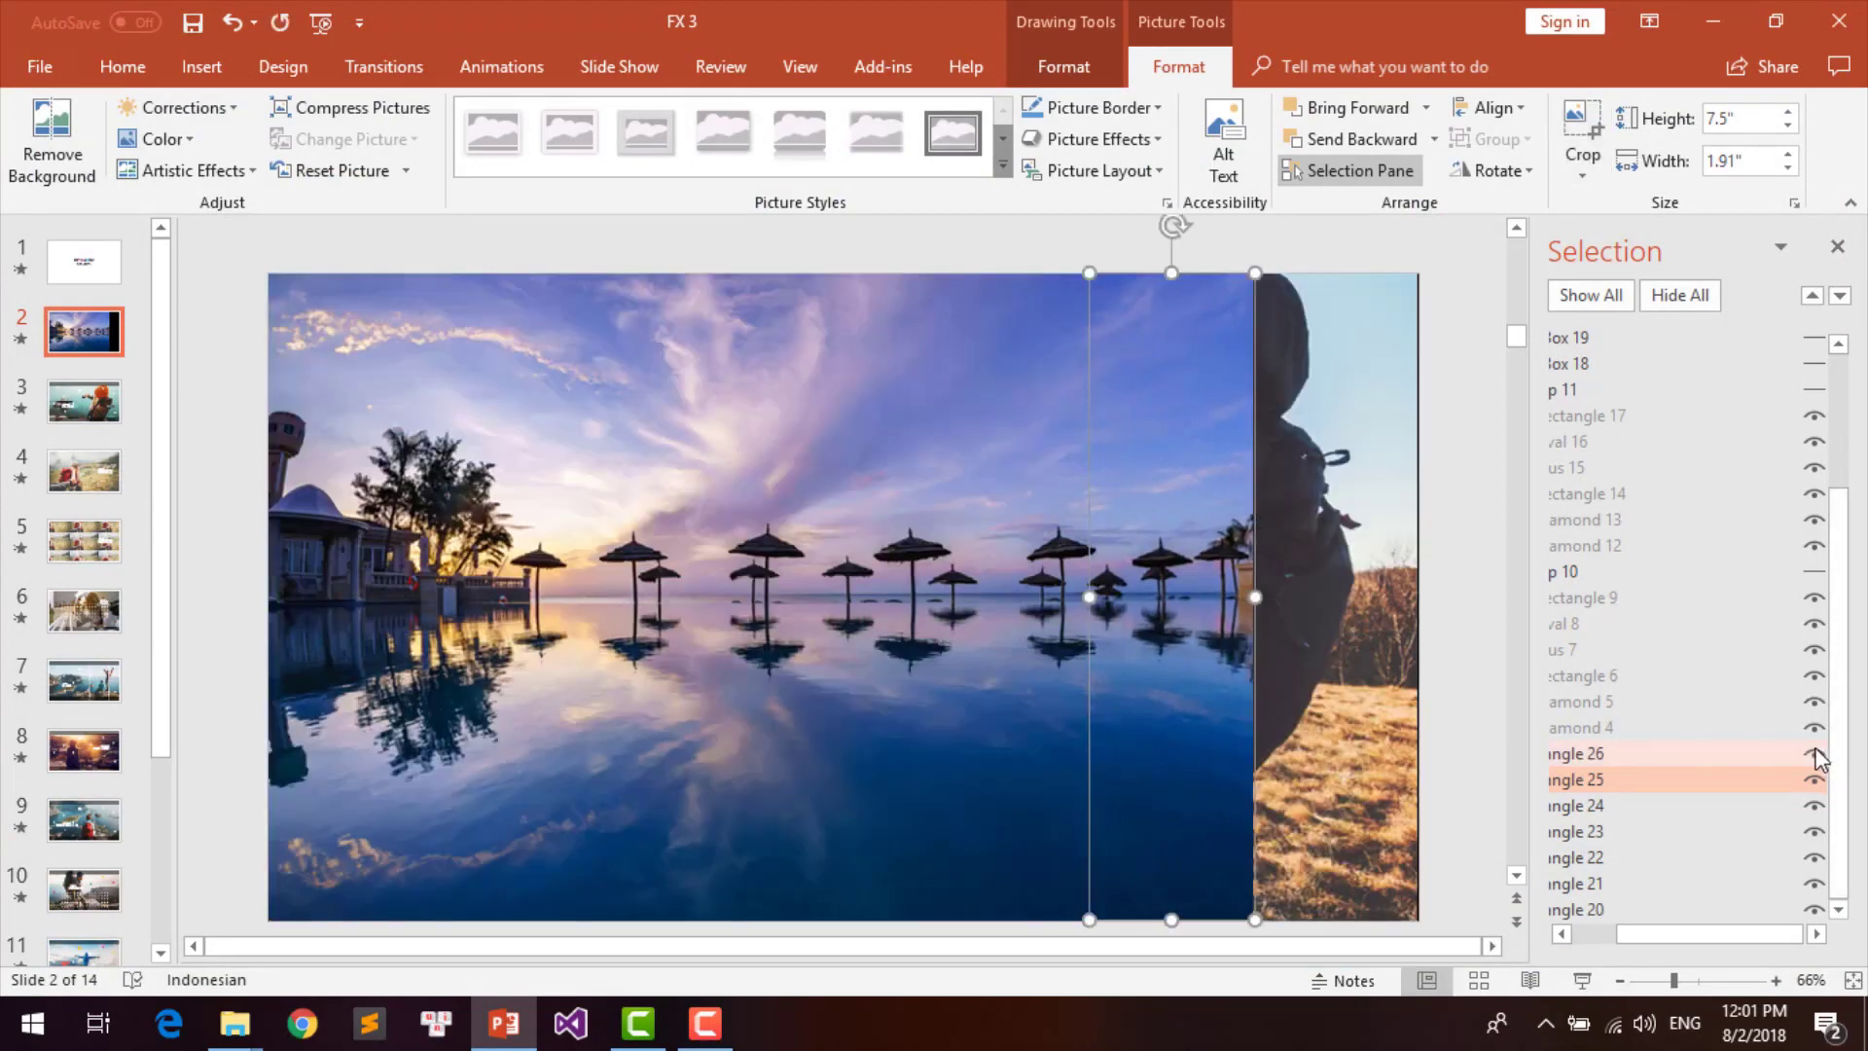
# Step: Picture-fill the rightmost strip with the sunset pool photo and stretch its crop across the slide width
pyautogui.click(1326, 581)
pyautogui.click(1410, 302)
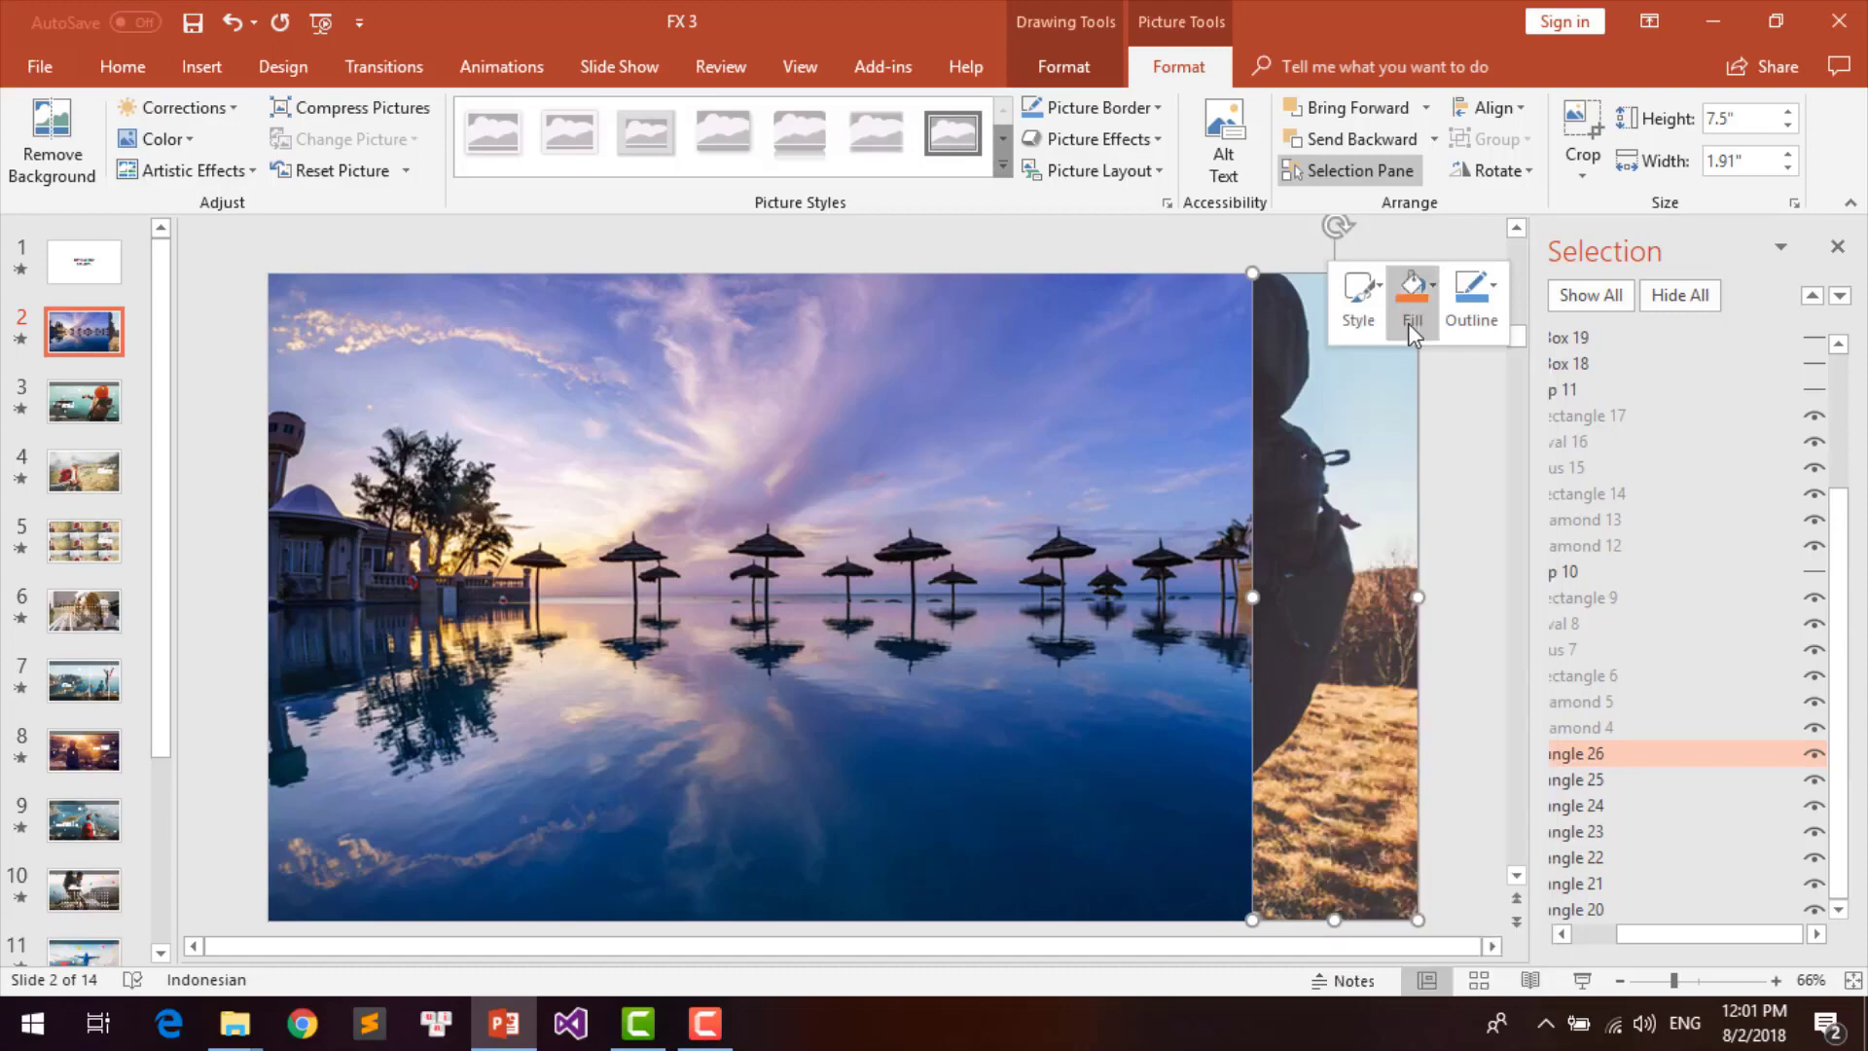
pyautogui.click(1411, 684)
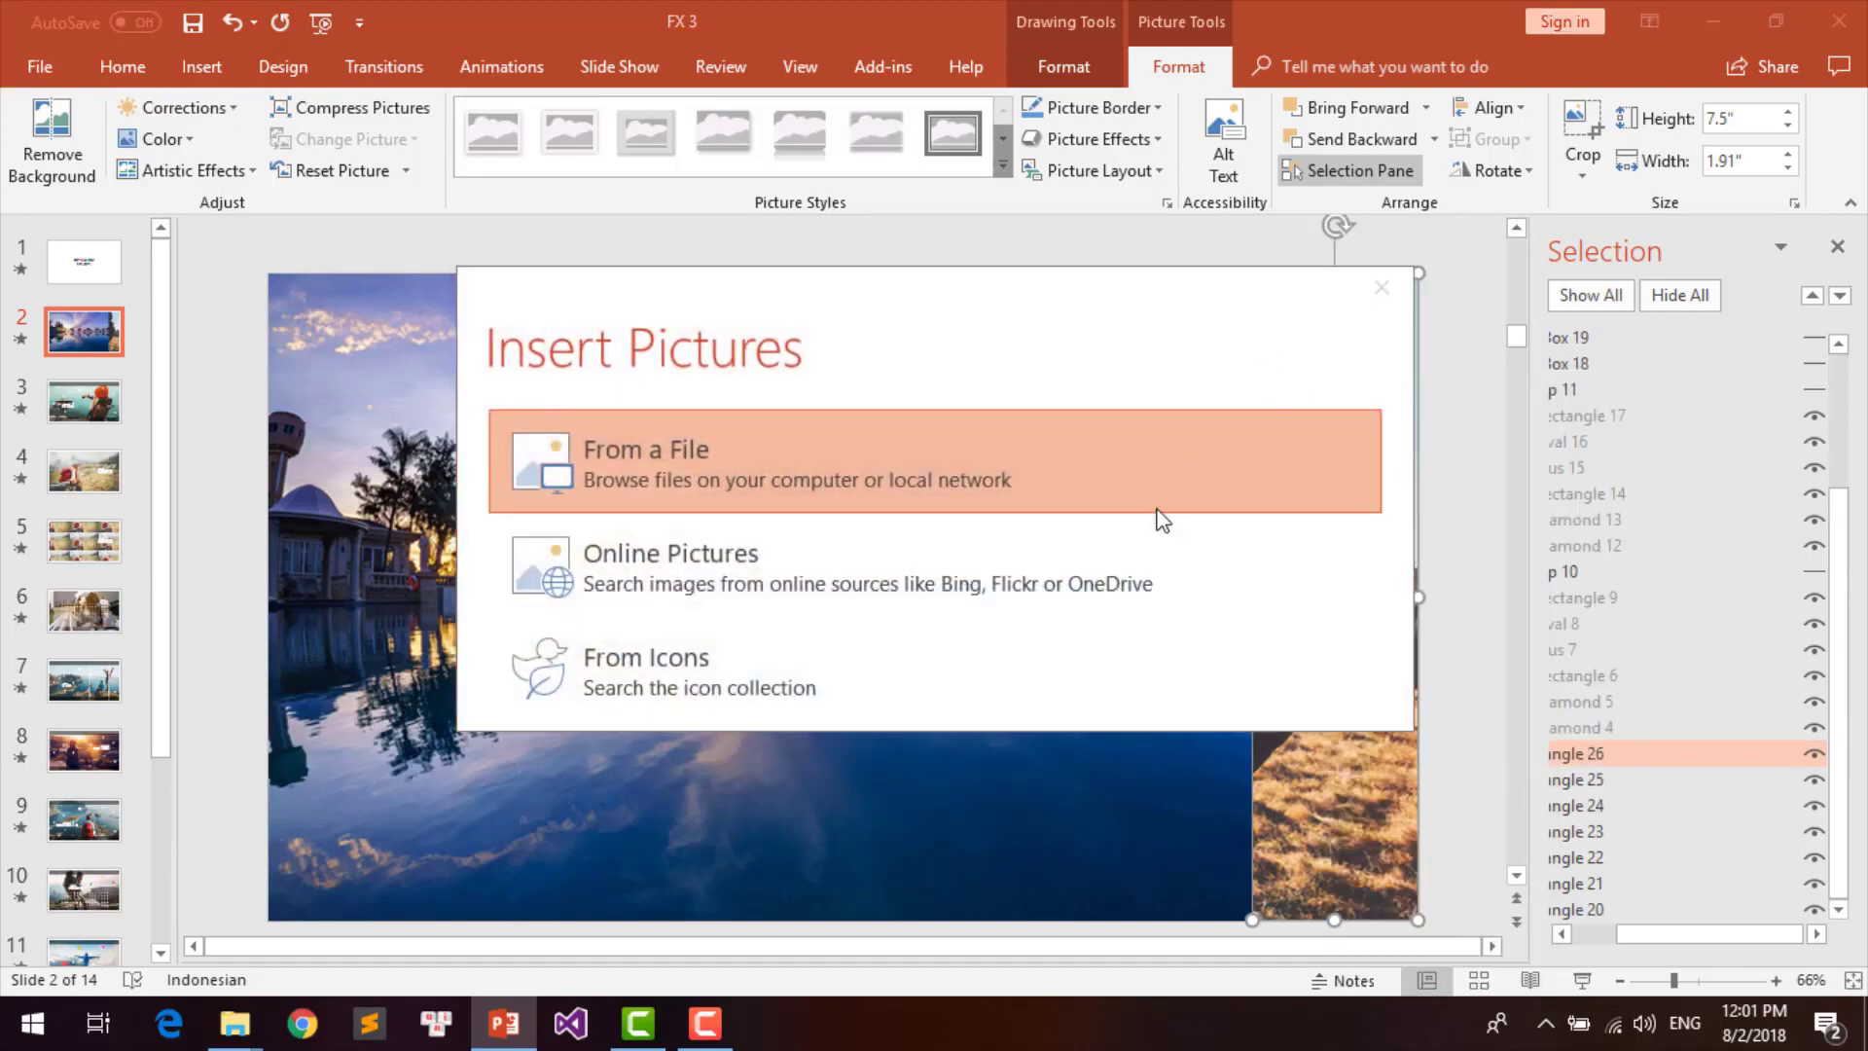
pyautogui.click(1159, 516)
pyautogui.click(903, 234)
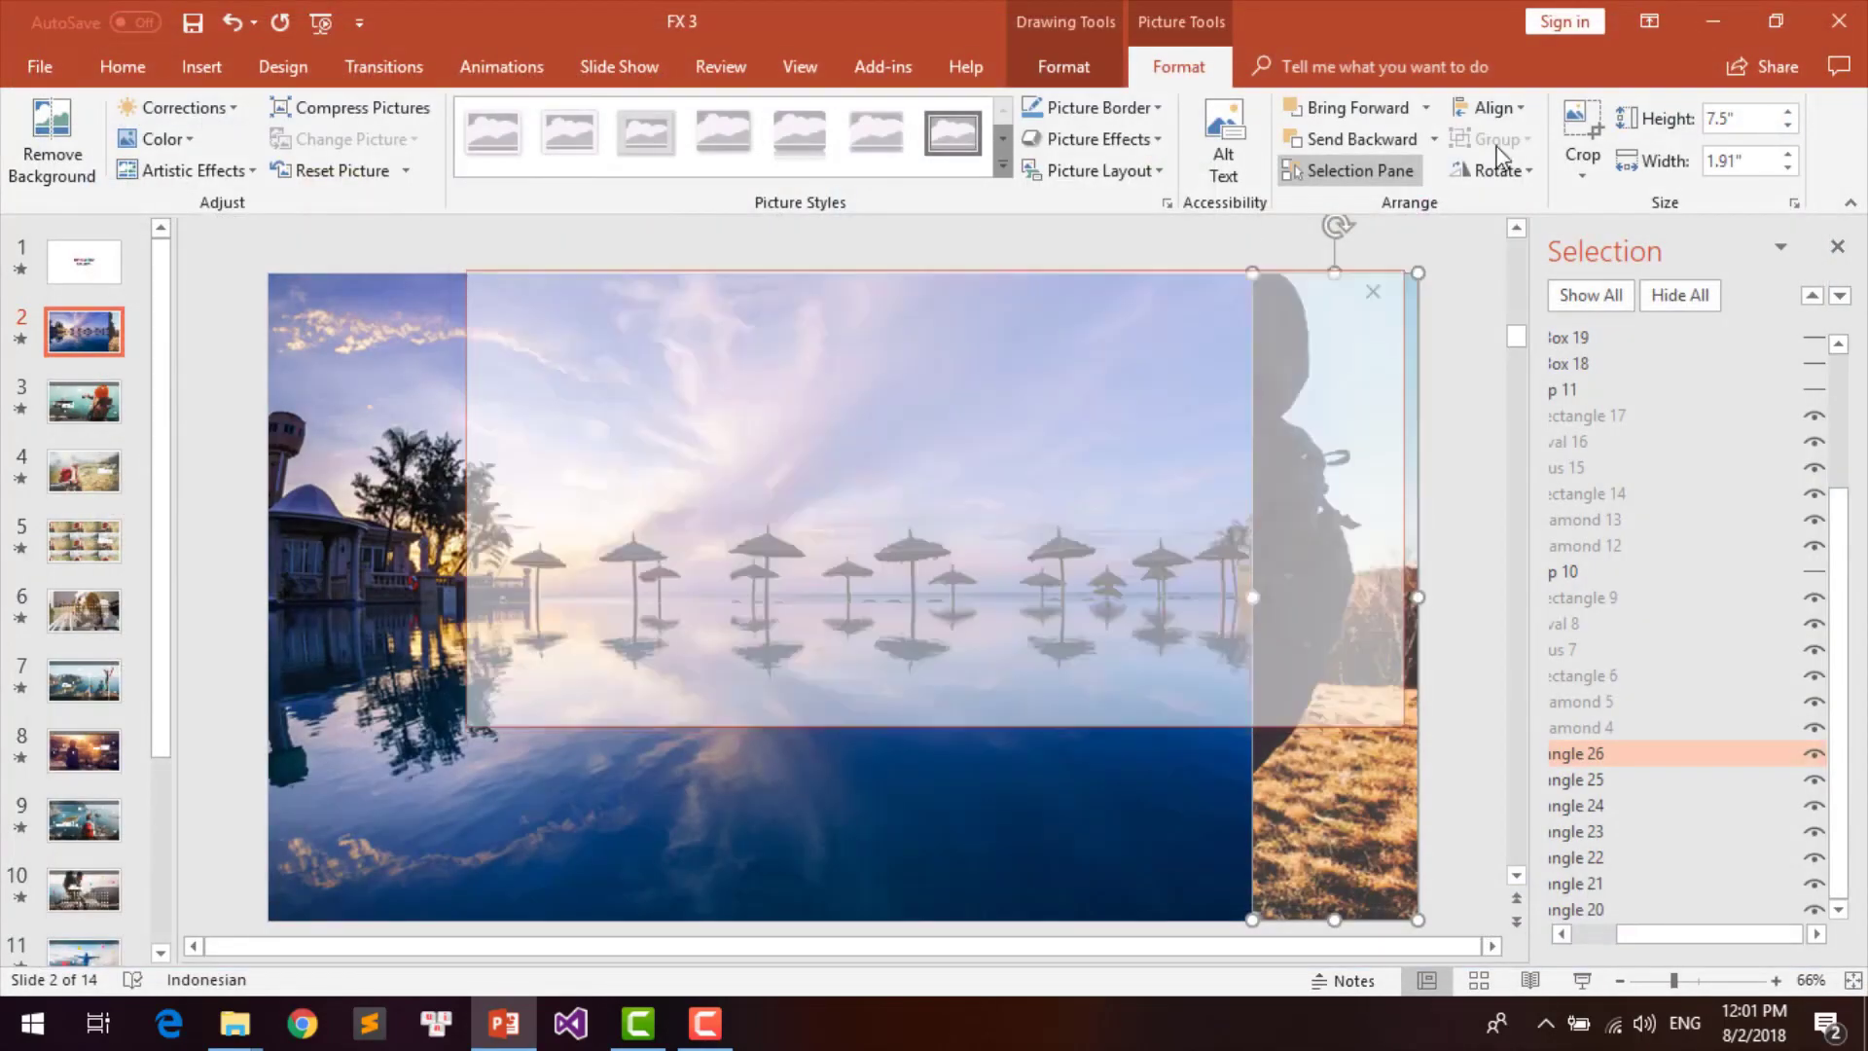
pyautogui.moveTo(1248, 602); pyautogui.dragTo(259, 604)
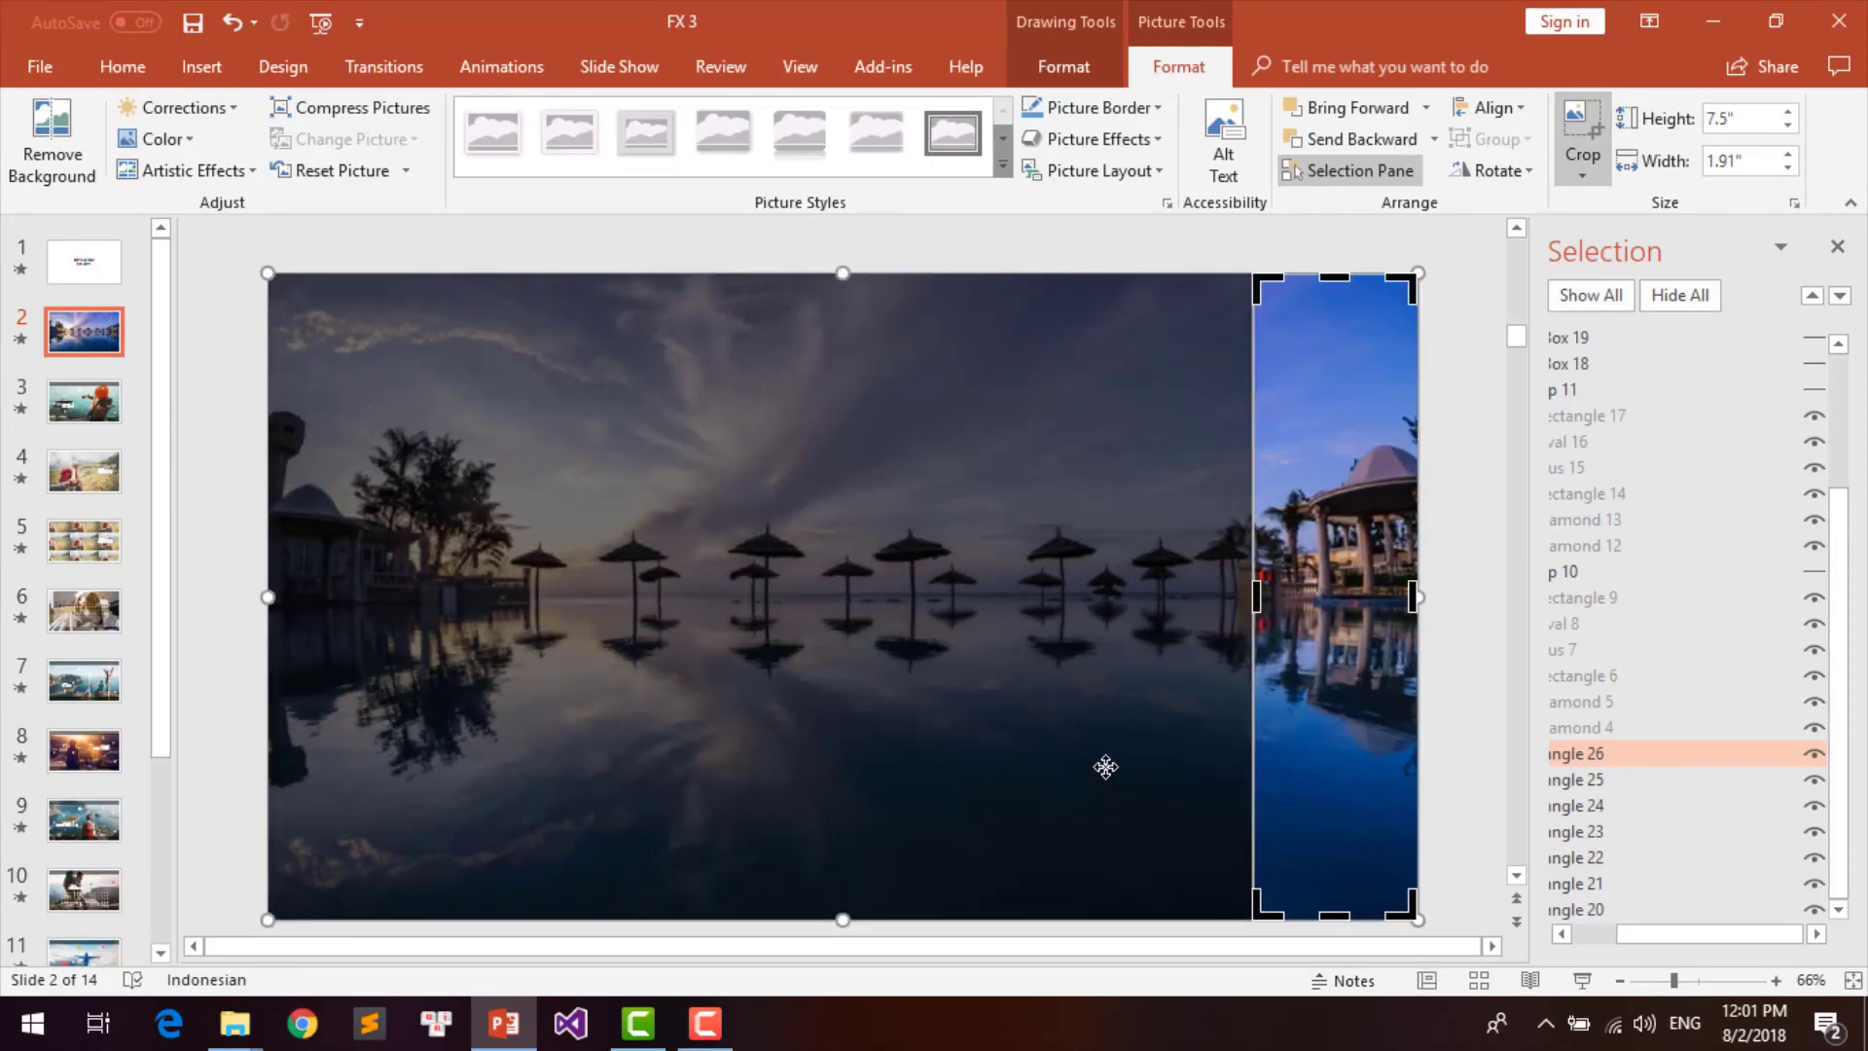
# Step: Show all hidden objects on slide 2 and preview its animations
pyautogui.click(1594, 296)
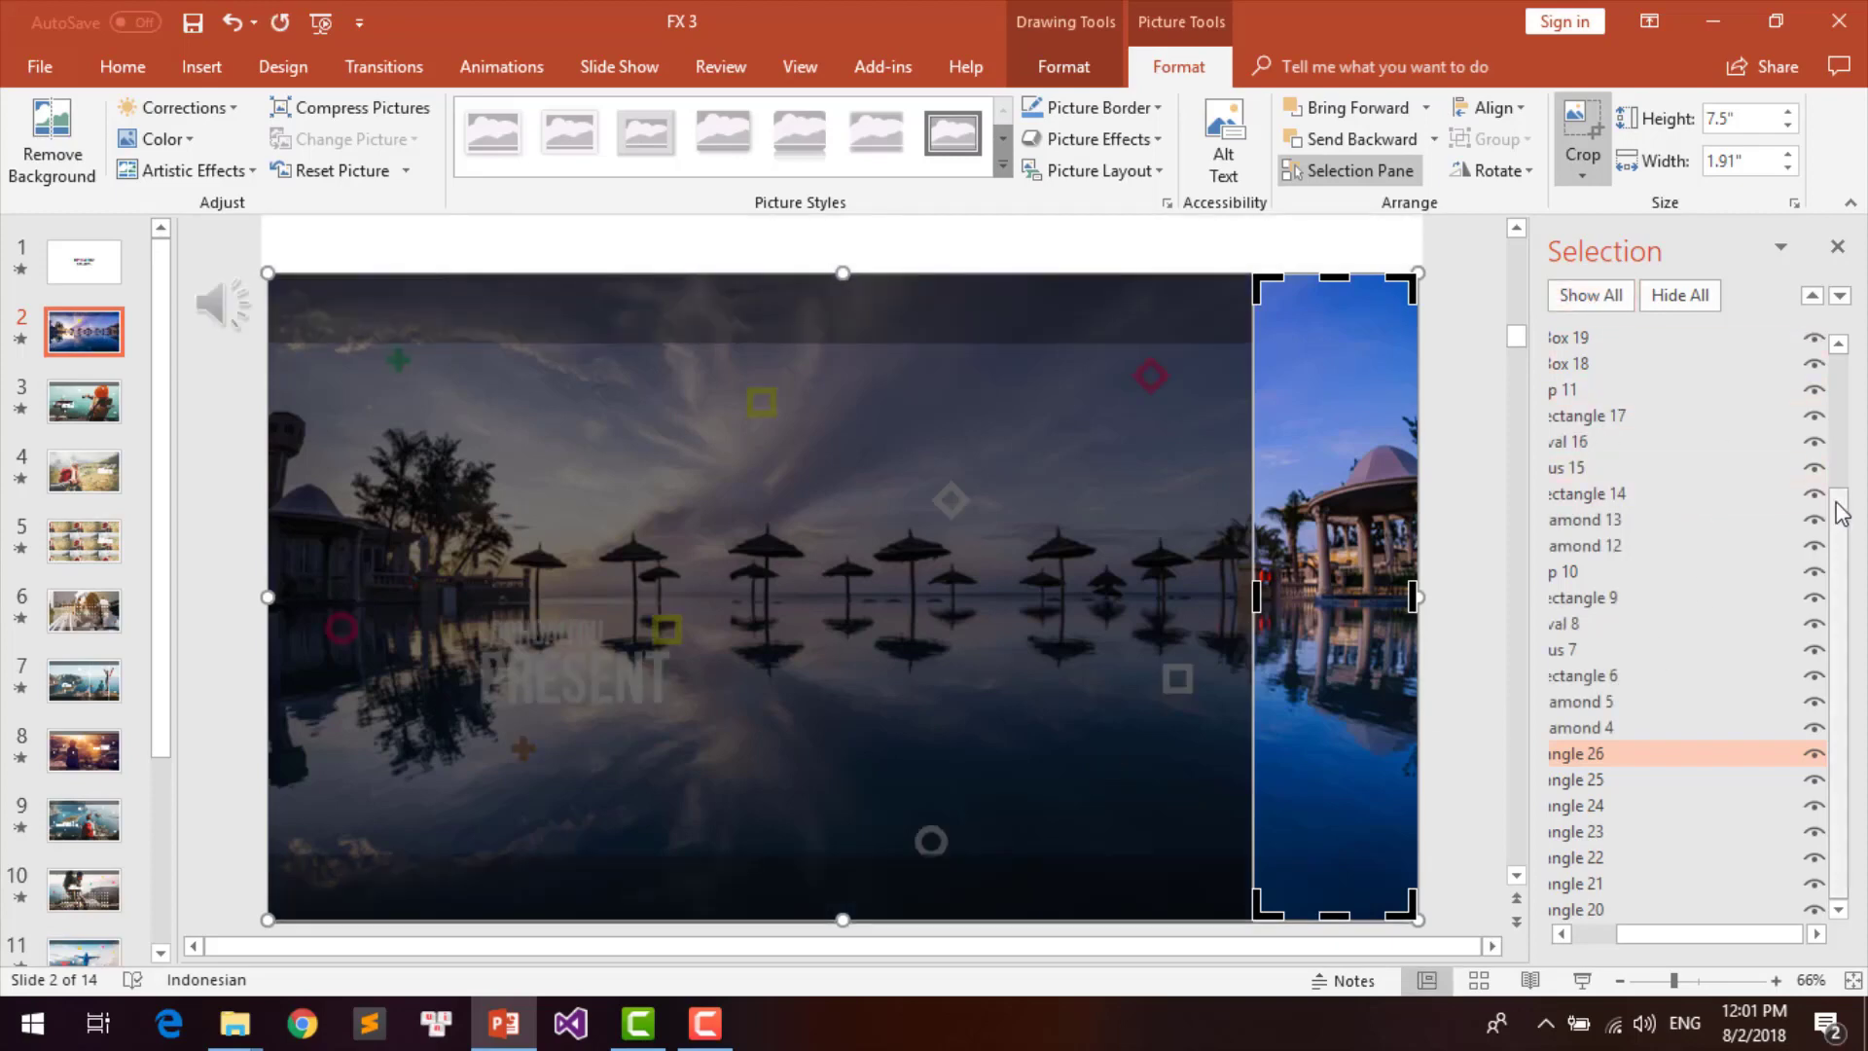
pyautogui.click(21, 341)
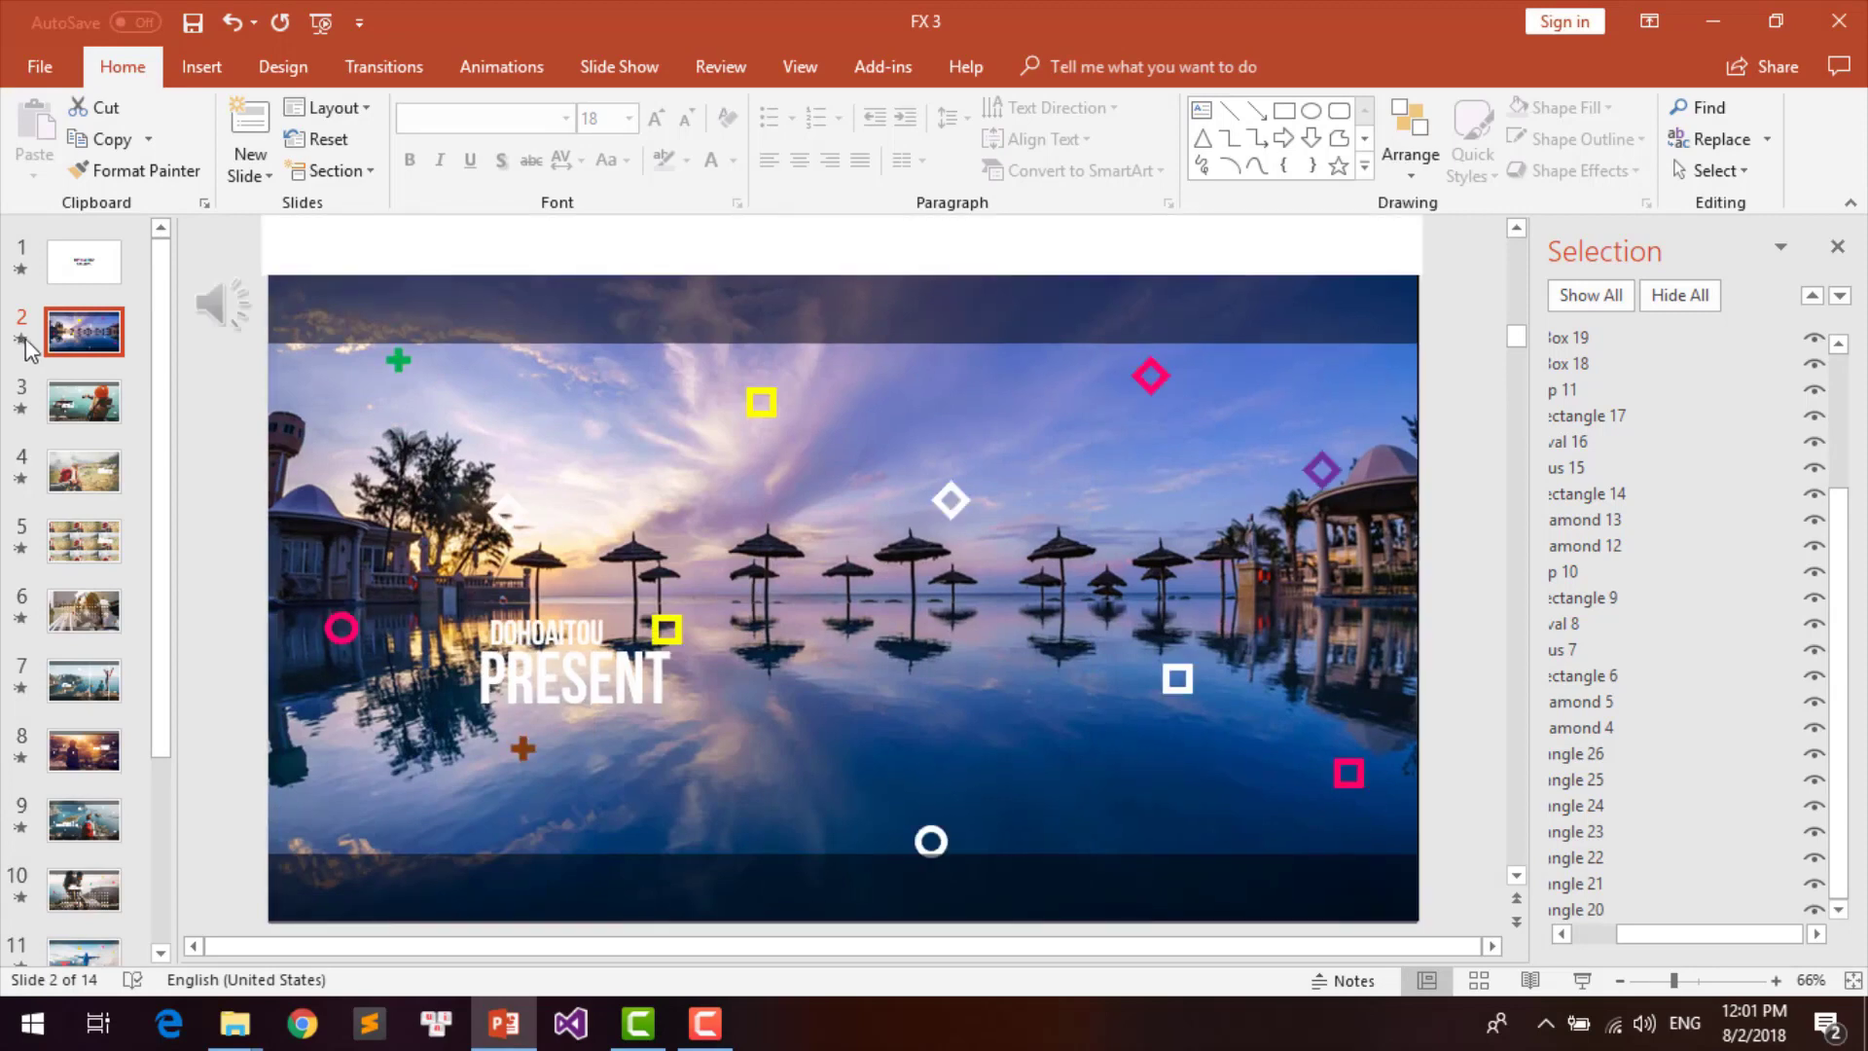
# Step: Go to slide 5, nudge the photo grid lower, and select the top-left photo cell
pyautogui.click(95, 547)
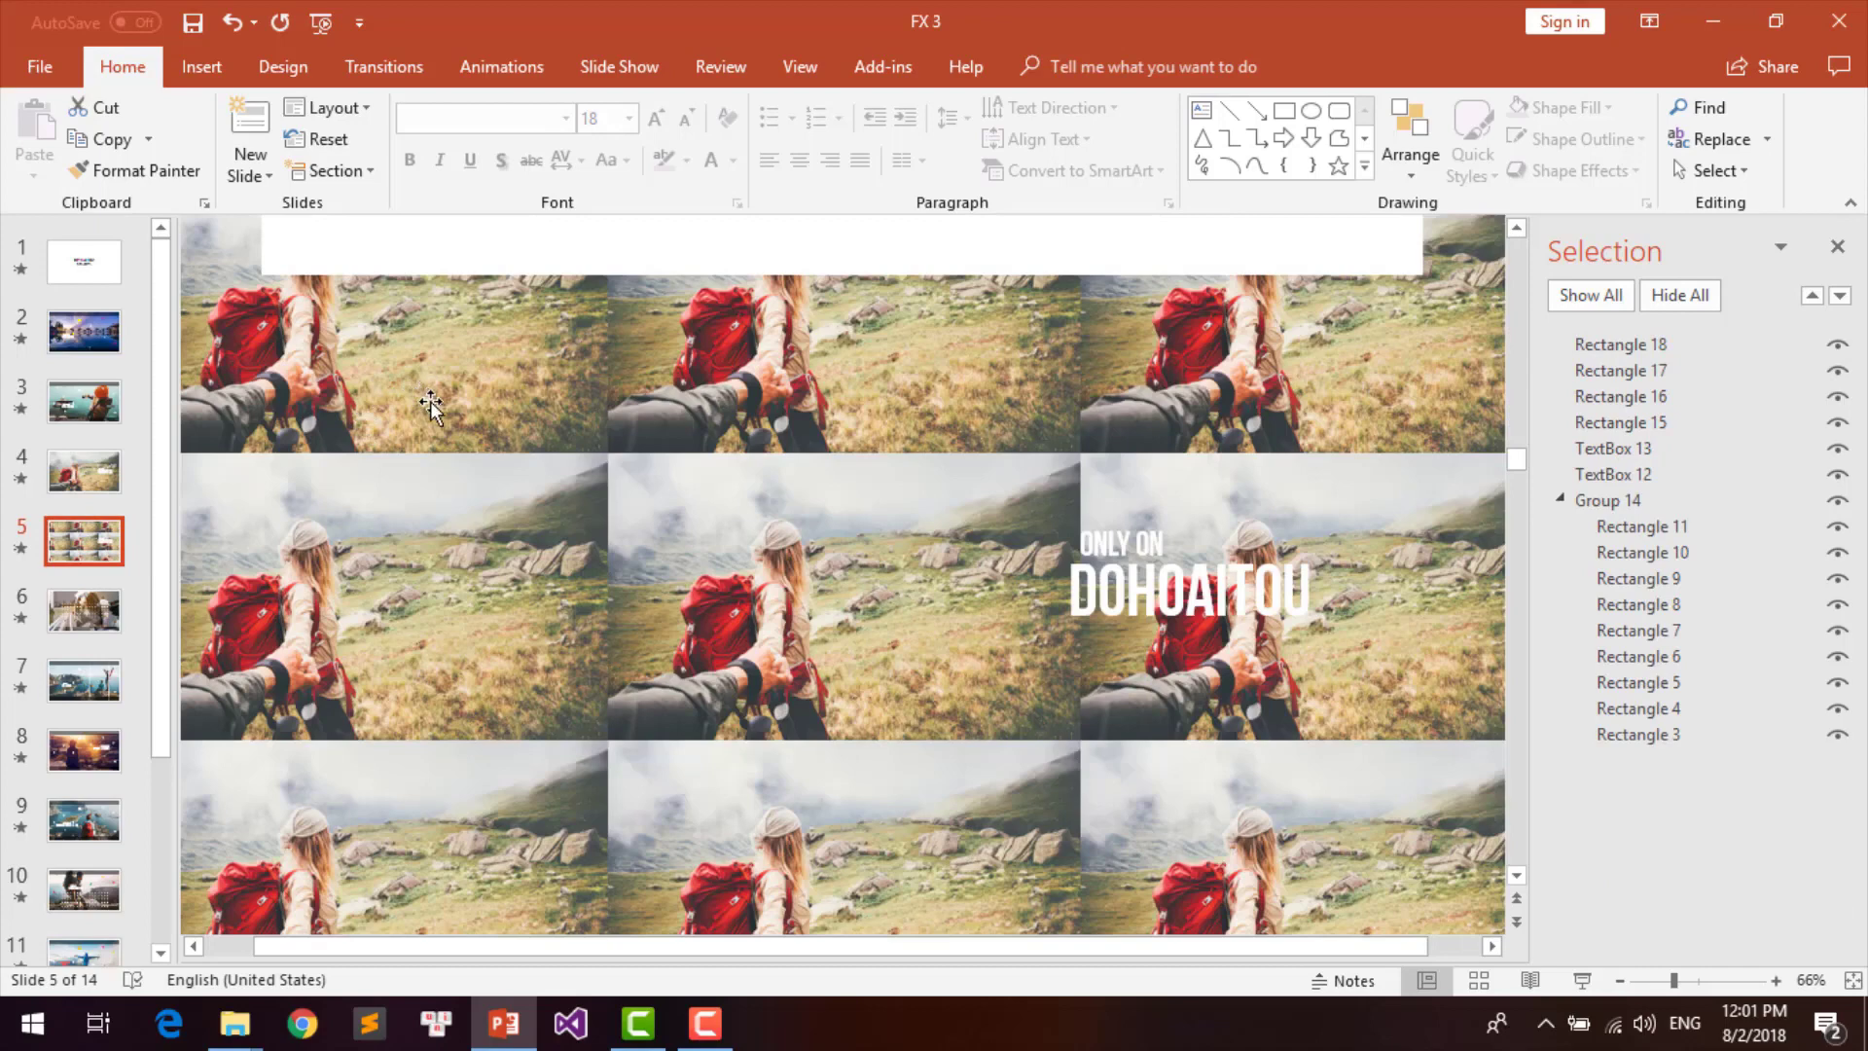
pyautogui.moveTo(431, 404); pyautogui.dragTo(448, 501)
pyautogui.click(444, 501)
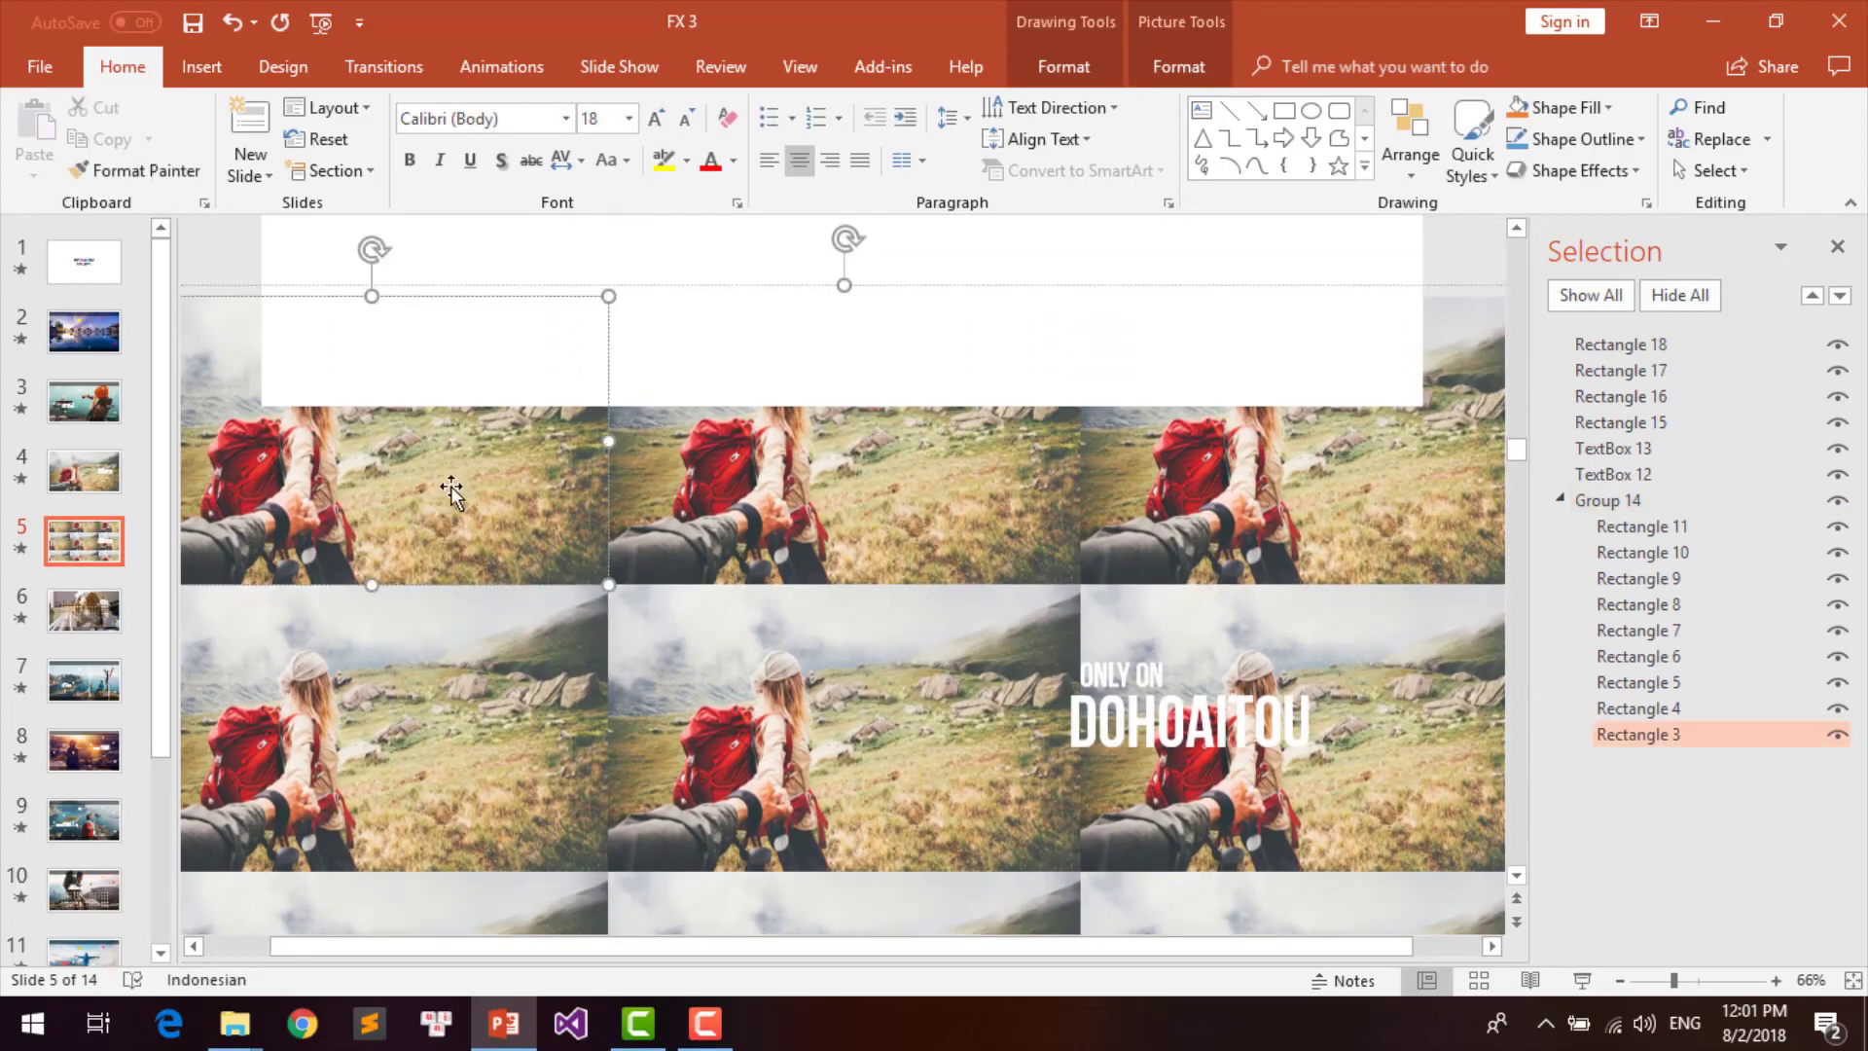
pyautogui.scroll(-1, 367, 500)
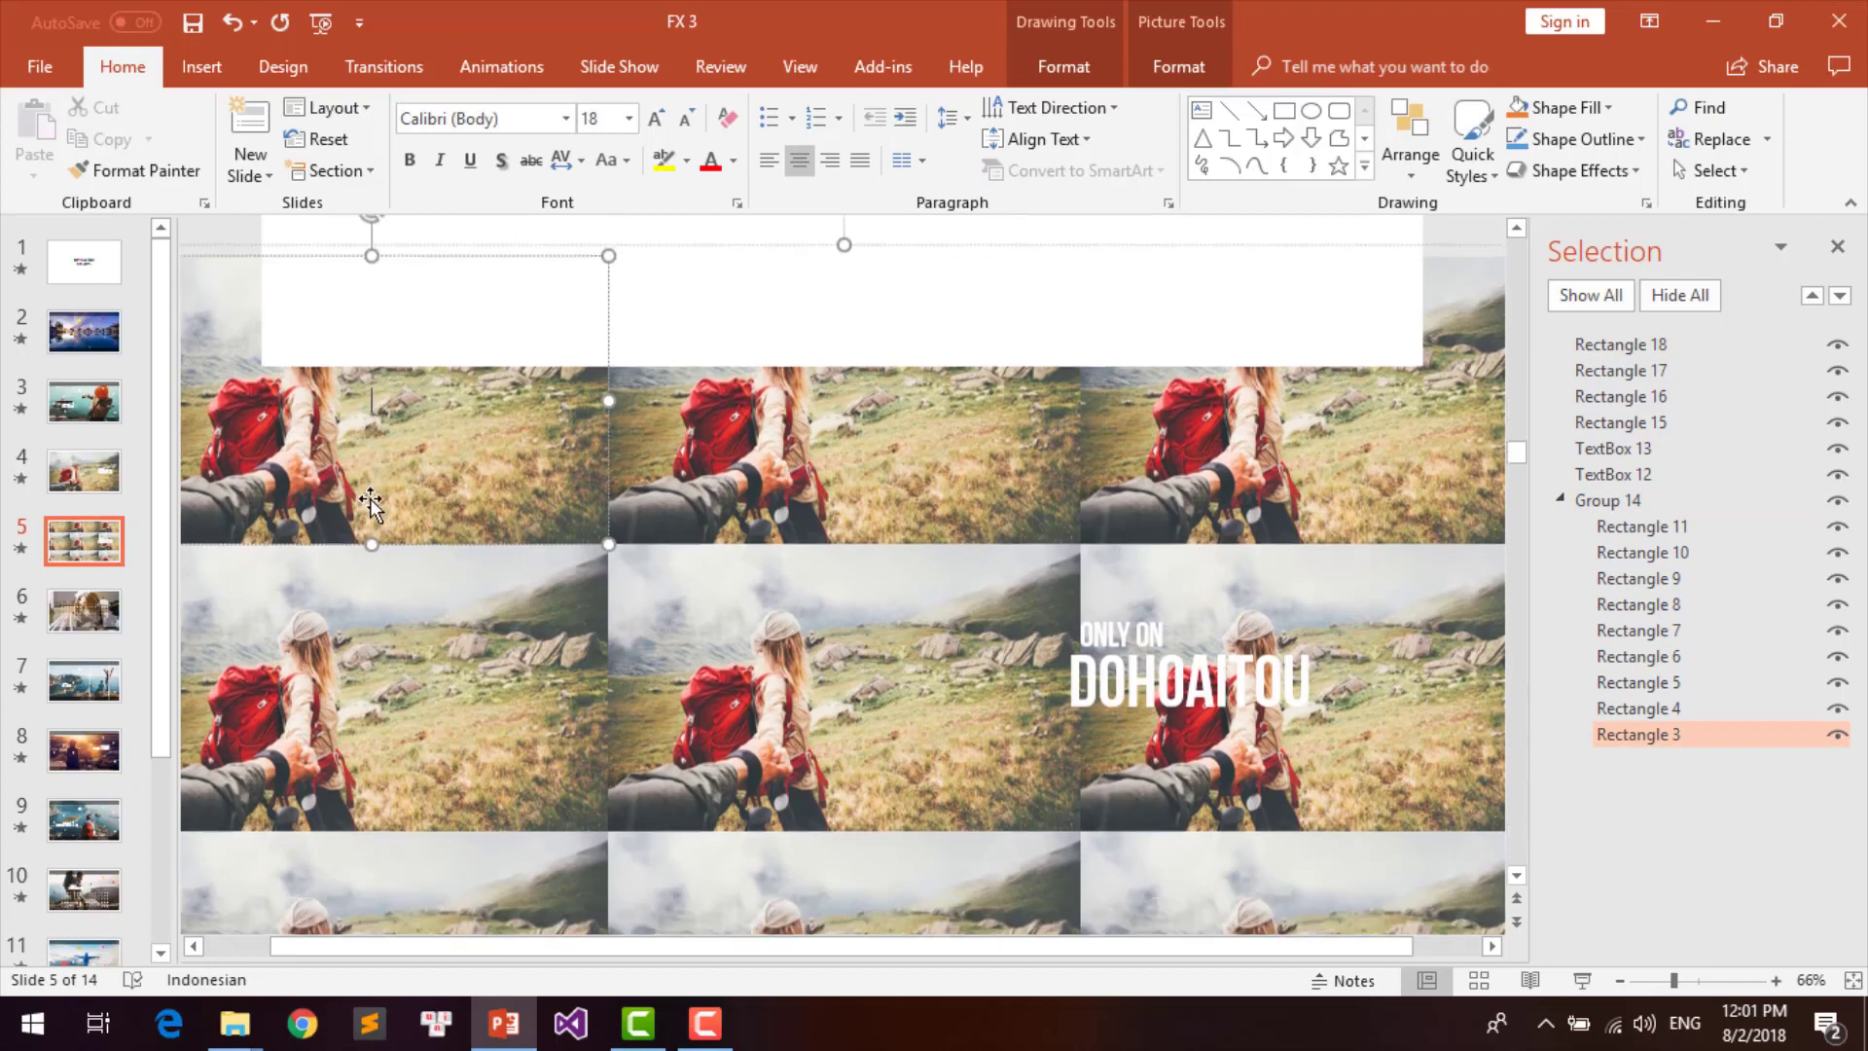
pyautogui.scroll(-1, 359, 509)
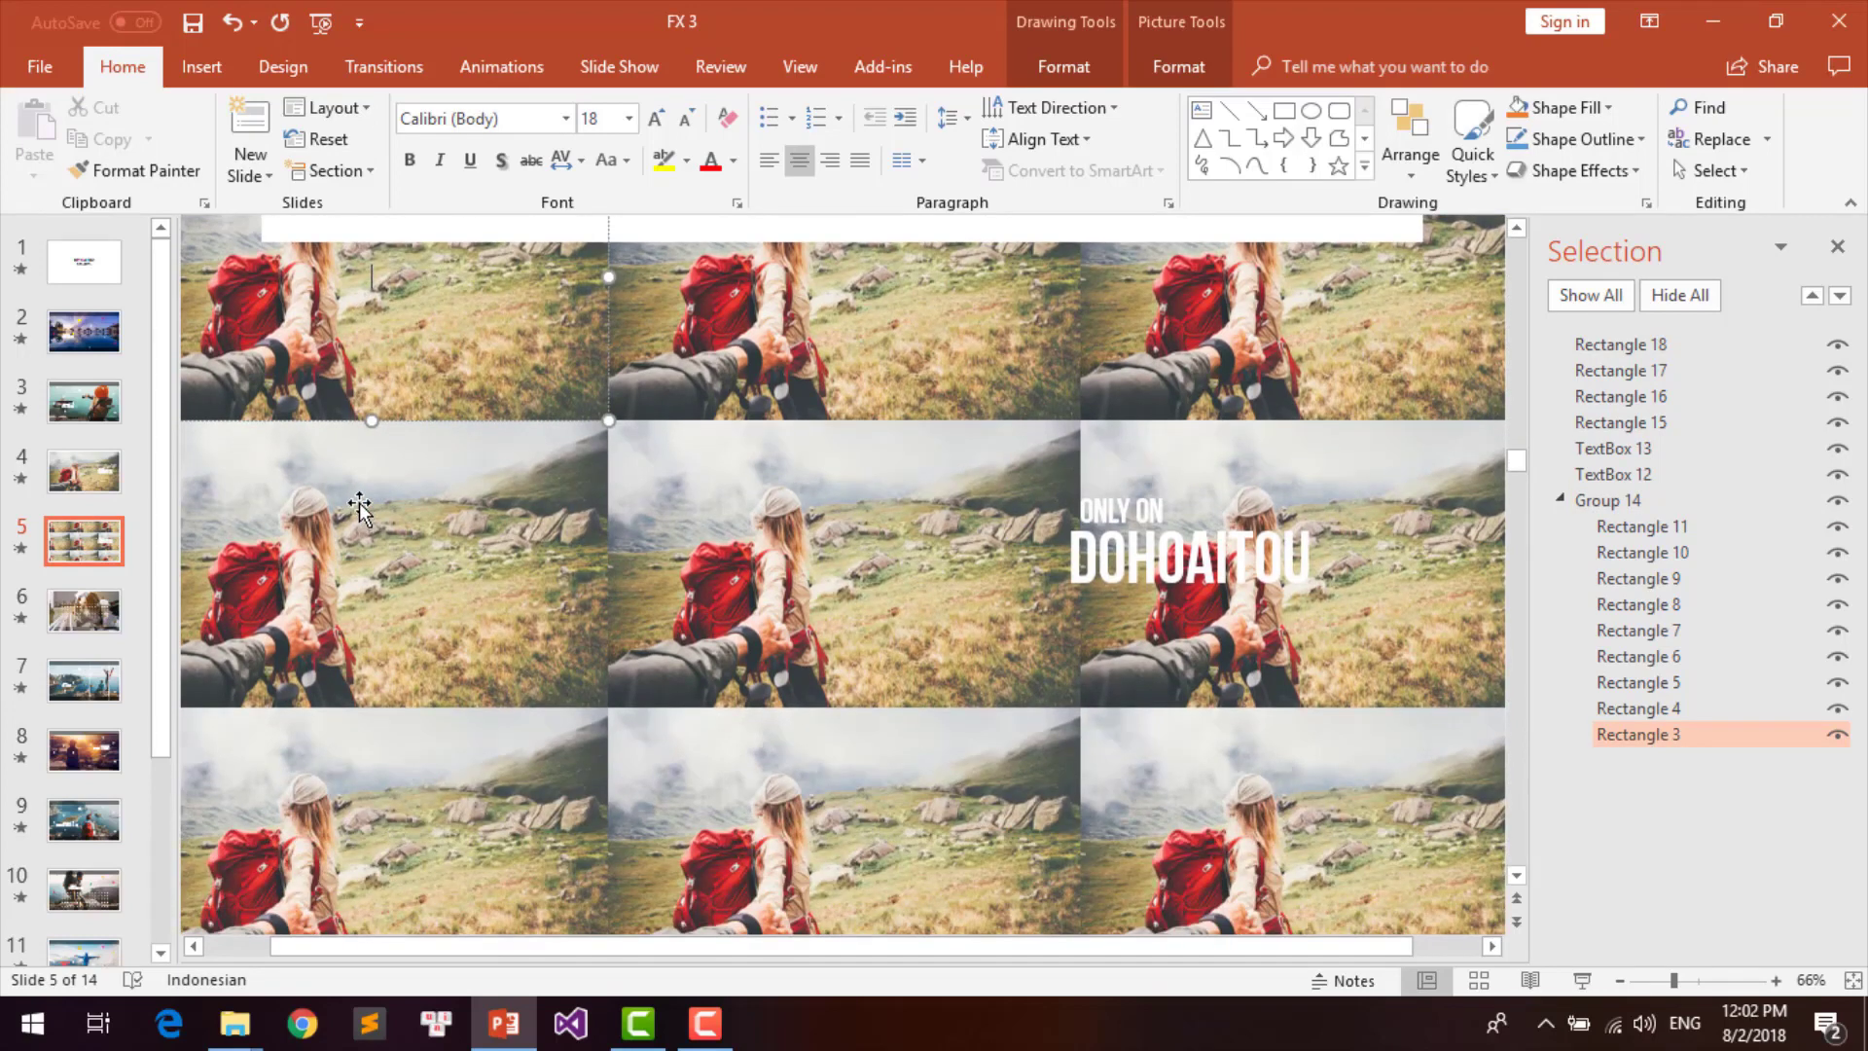
pyautogui.scroll(1, 358, 510)
# Step: Picture-fill the top-left cell with the sunset pool photo
pyautogui.rightClick(425, 491)
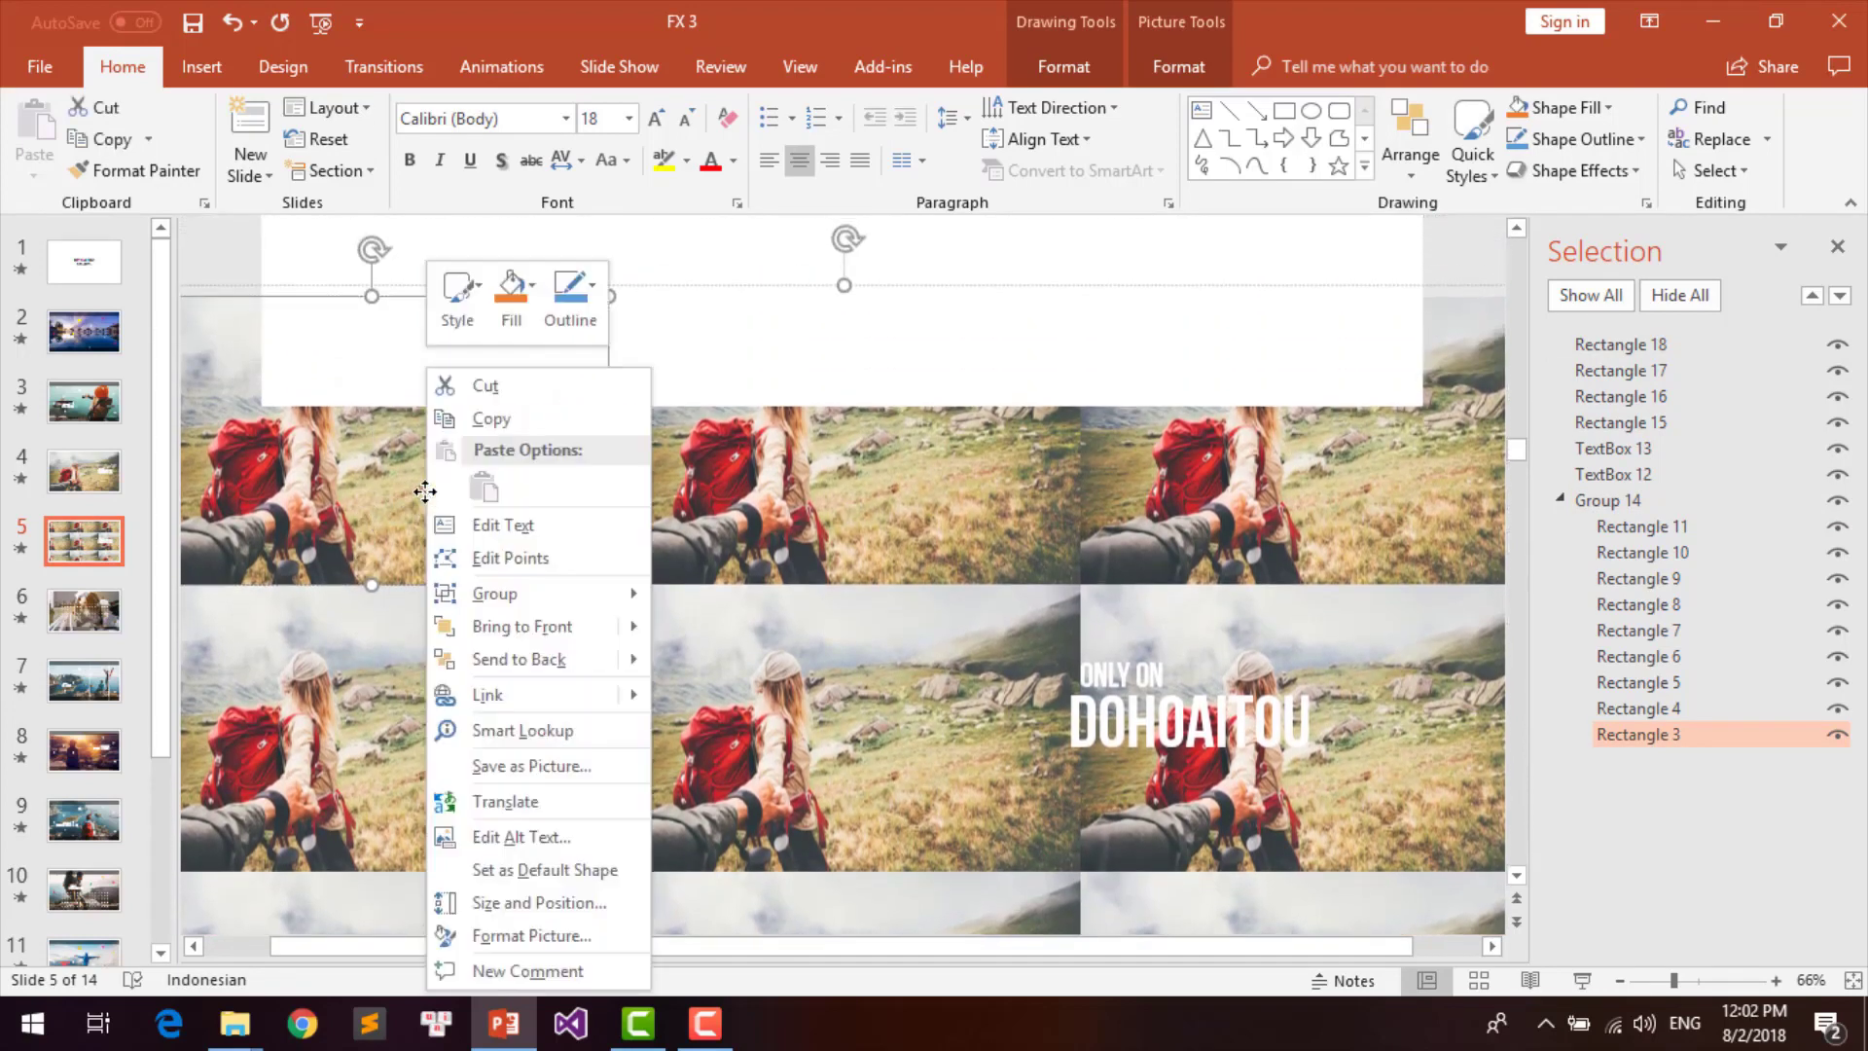
pyautogui.click(526, 336)
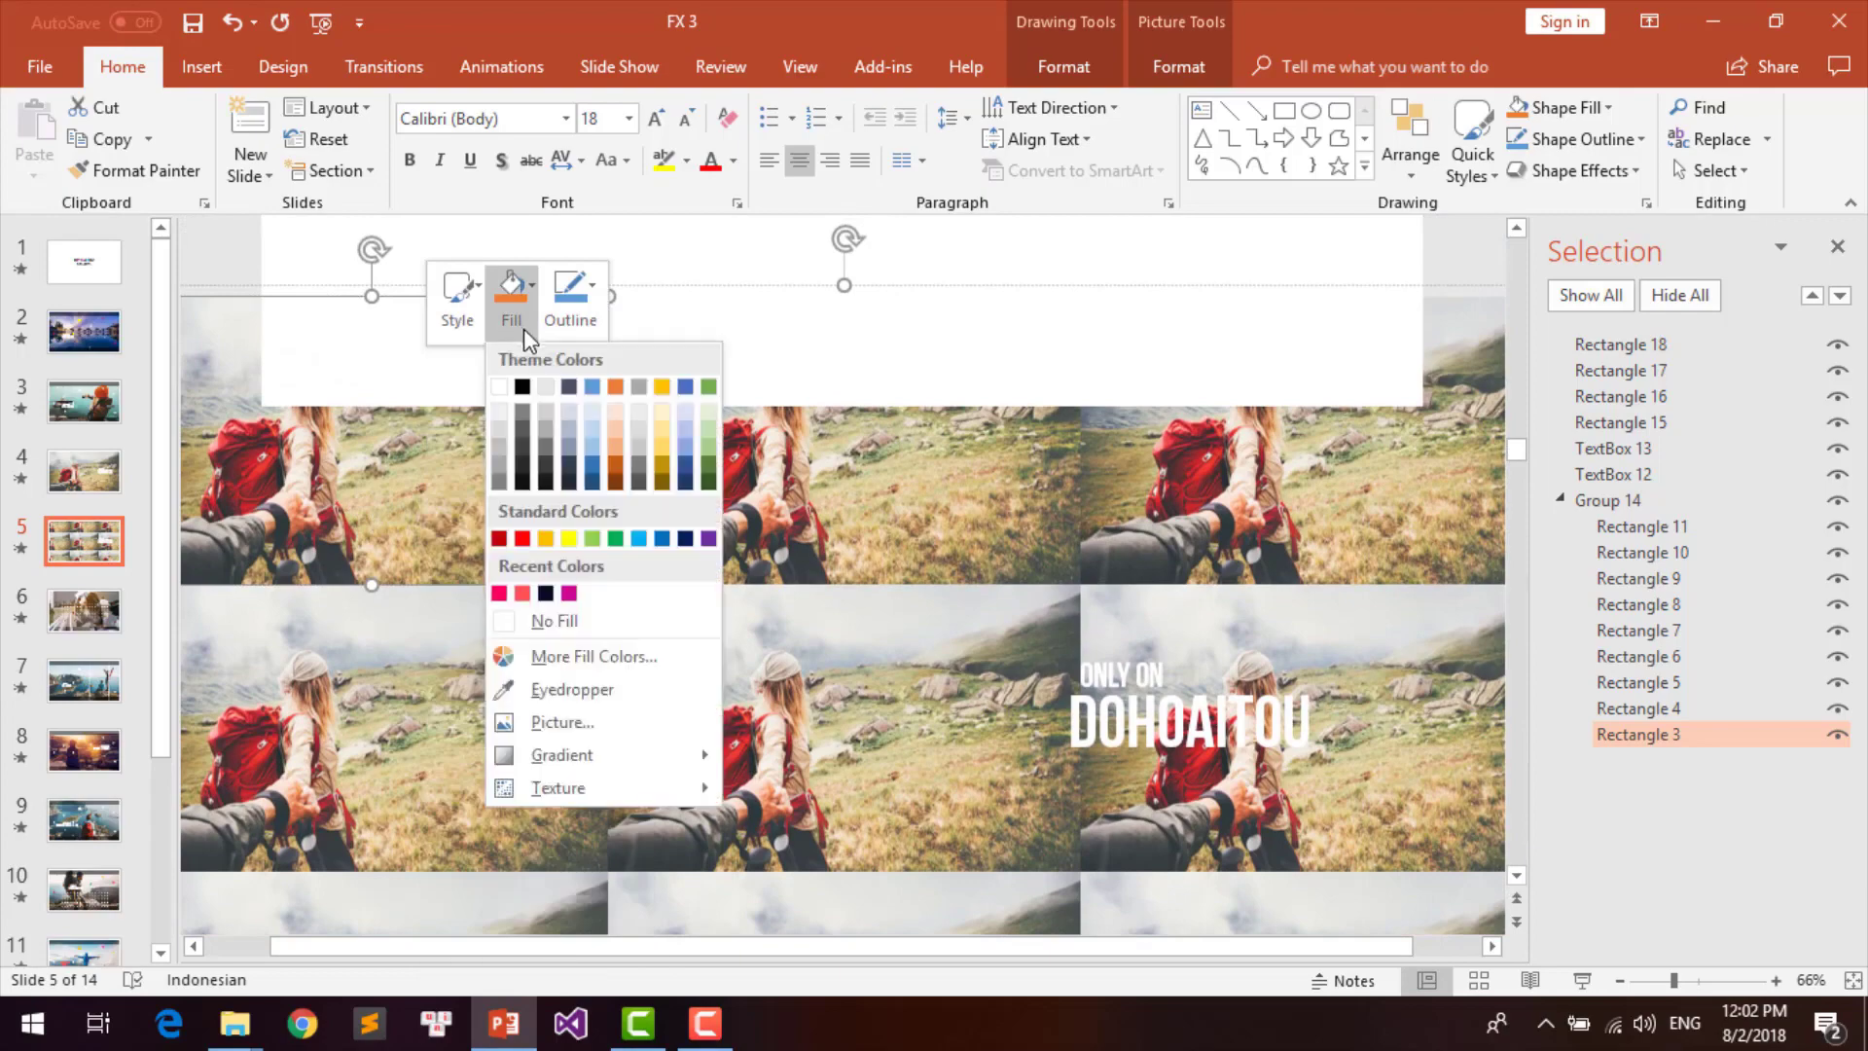
pyautogui.click(572, 724)
pyautogui.click(808, 472)
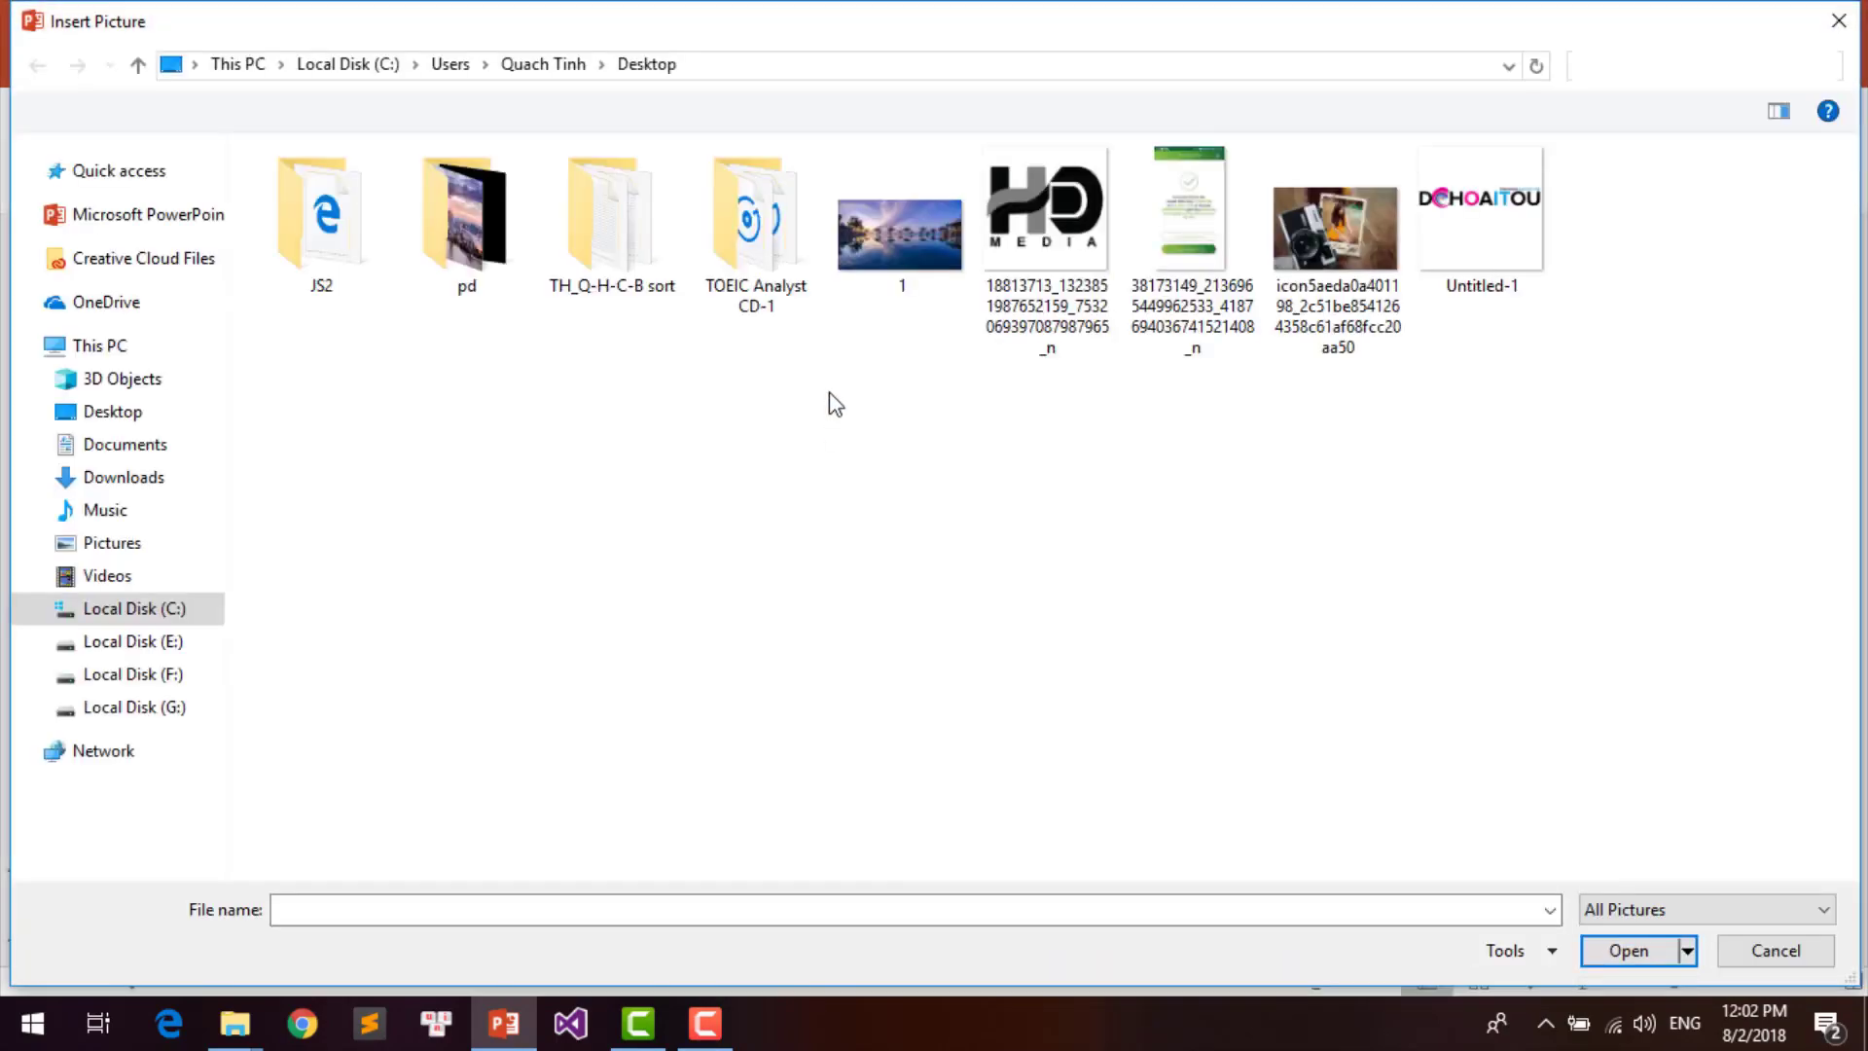
pyautogui.doubleClick(893, 236)
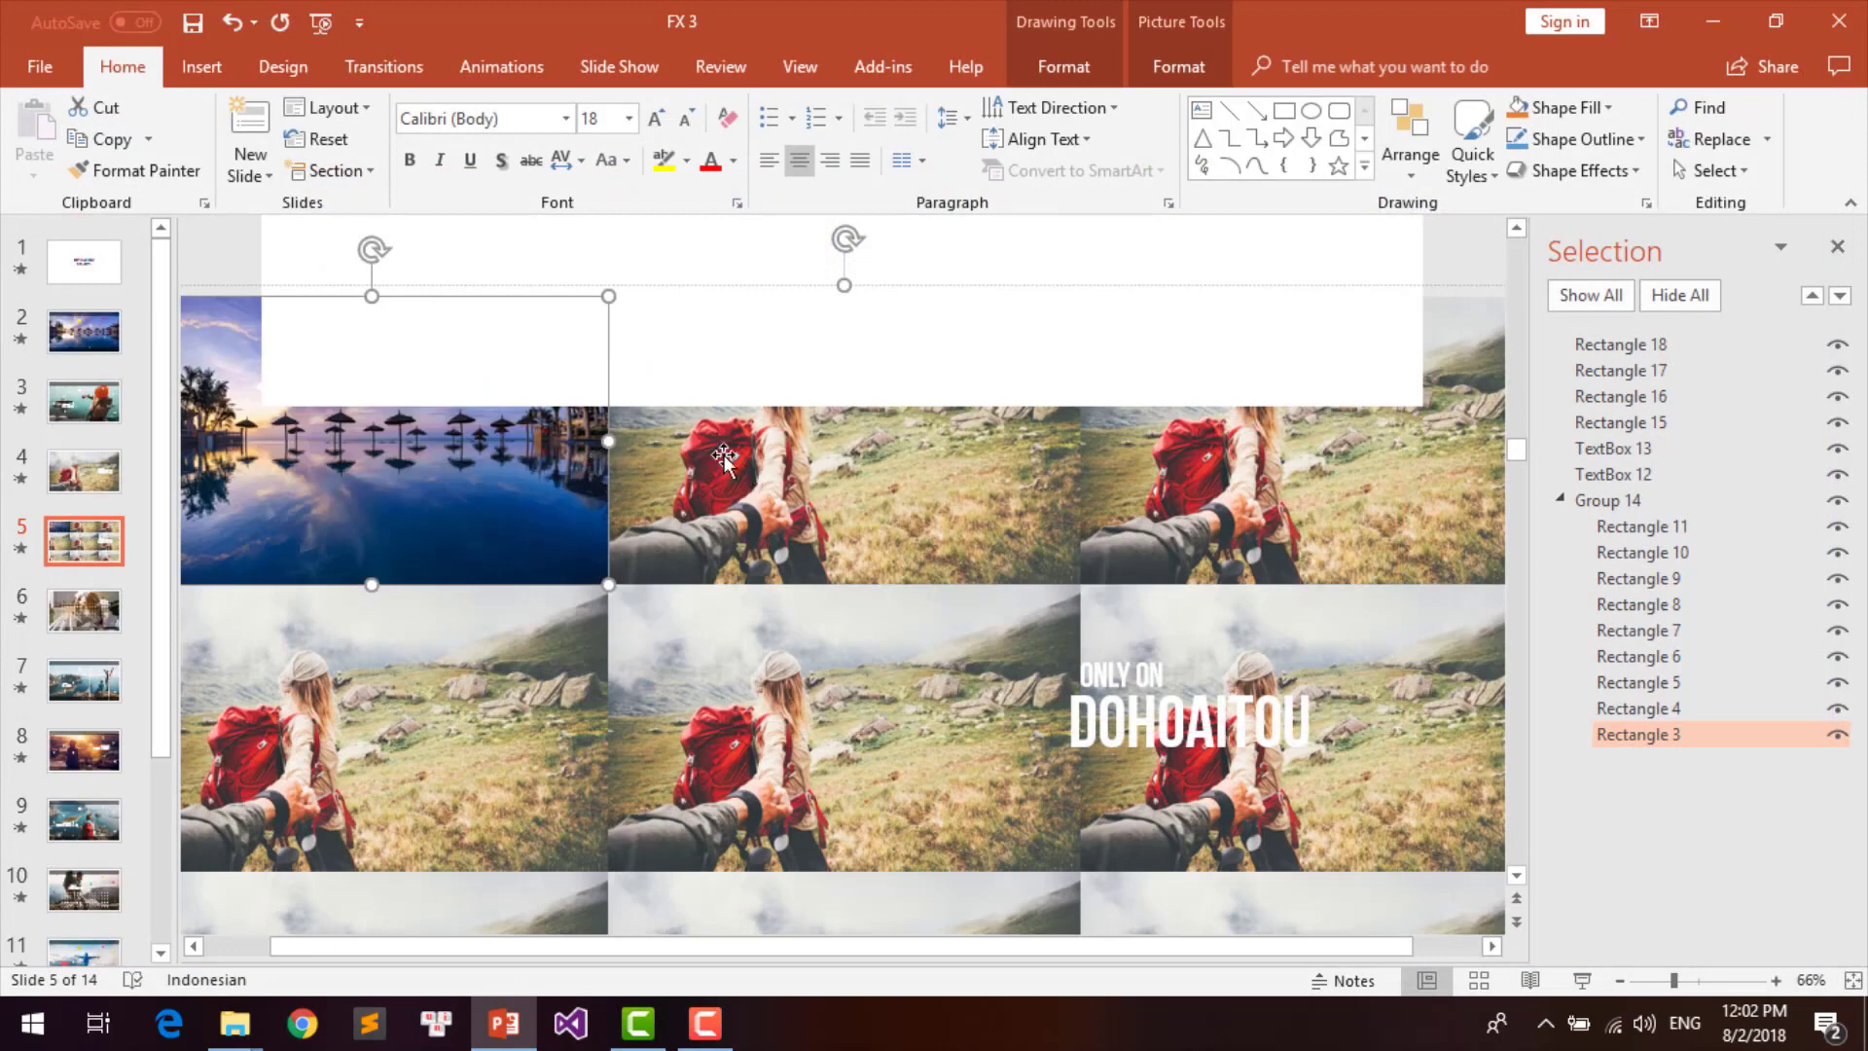
# Step: Select the top-middle cell, then undo the sunset photo fill on the top-left cell
pyautogui.click(801, 465)
pyautogui.rightClick(862, 464)
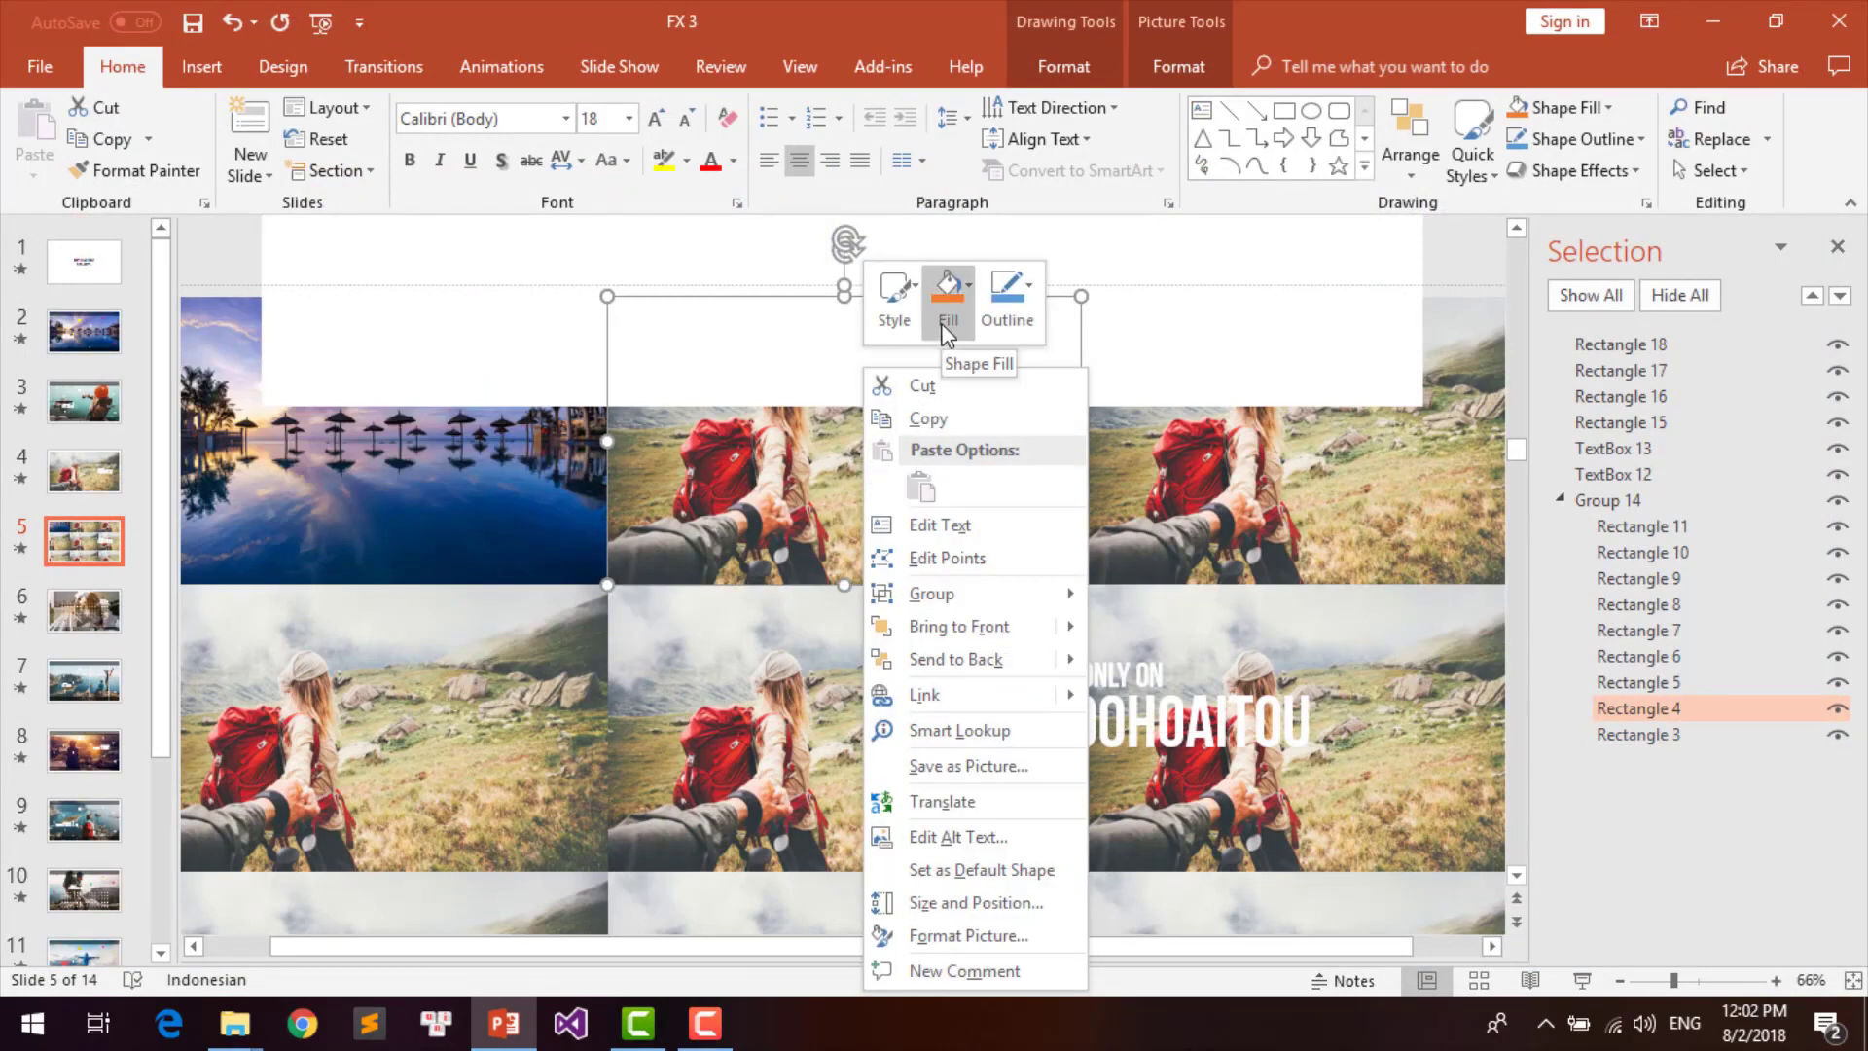
pyautogui.click(499, 524)
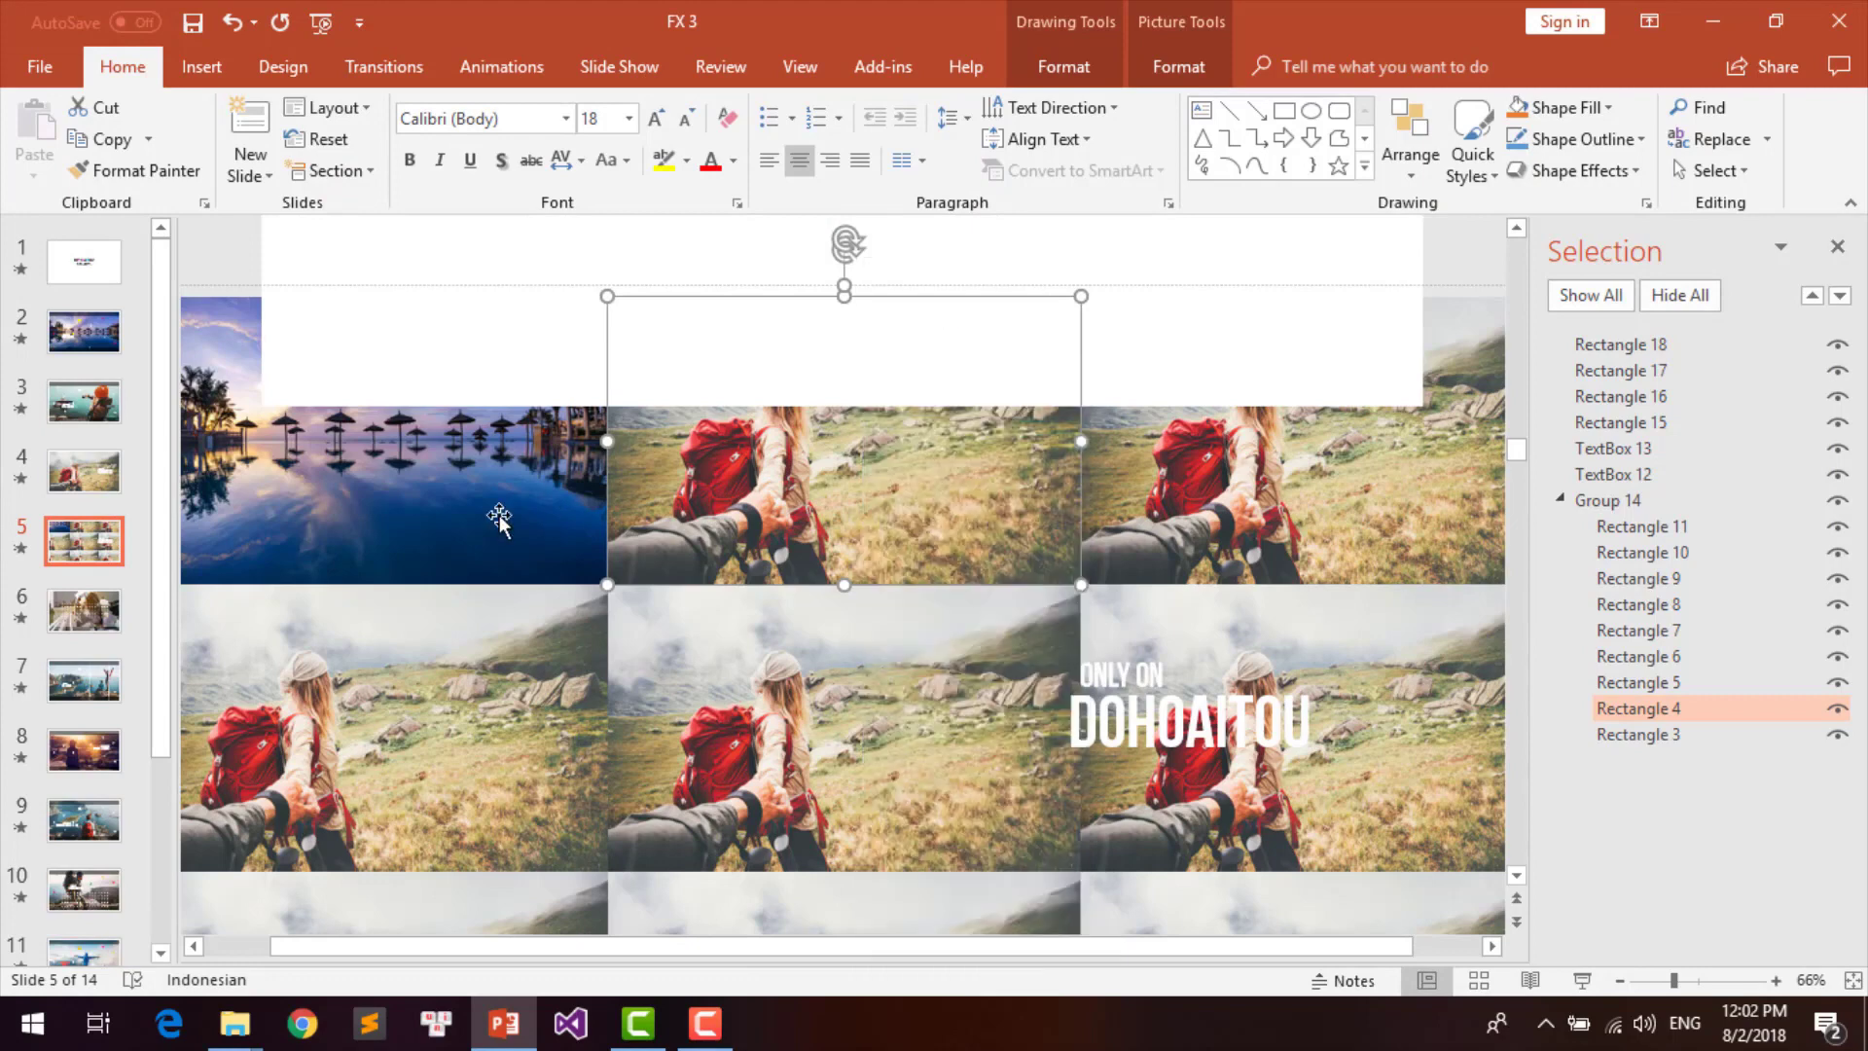
pyautogui.hotkey('ctrl', 'z')
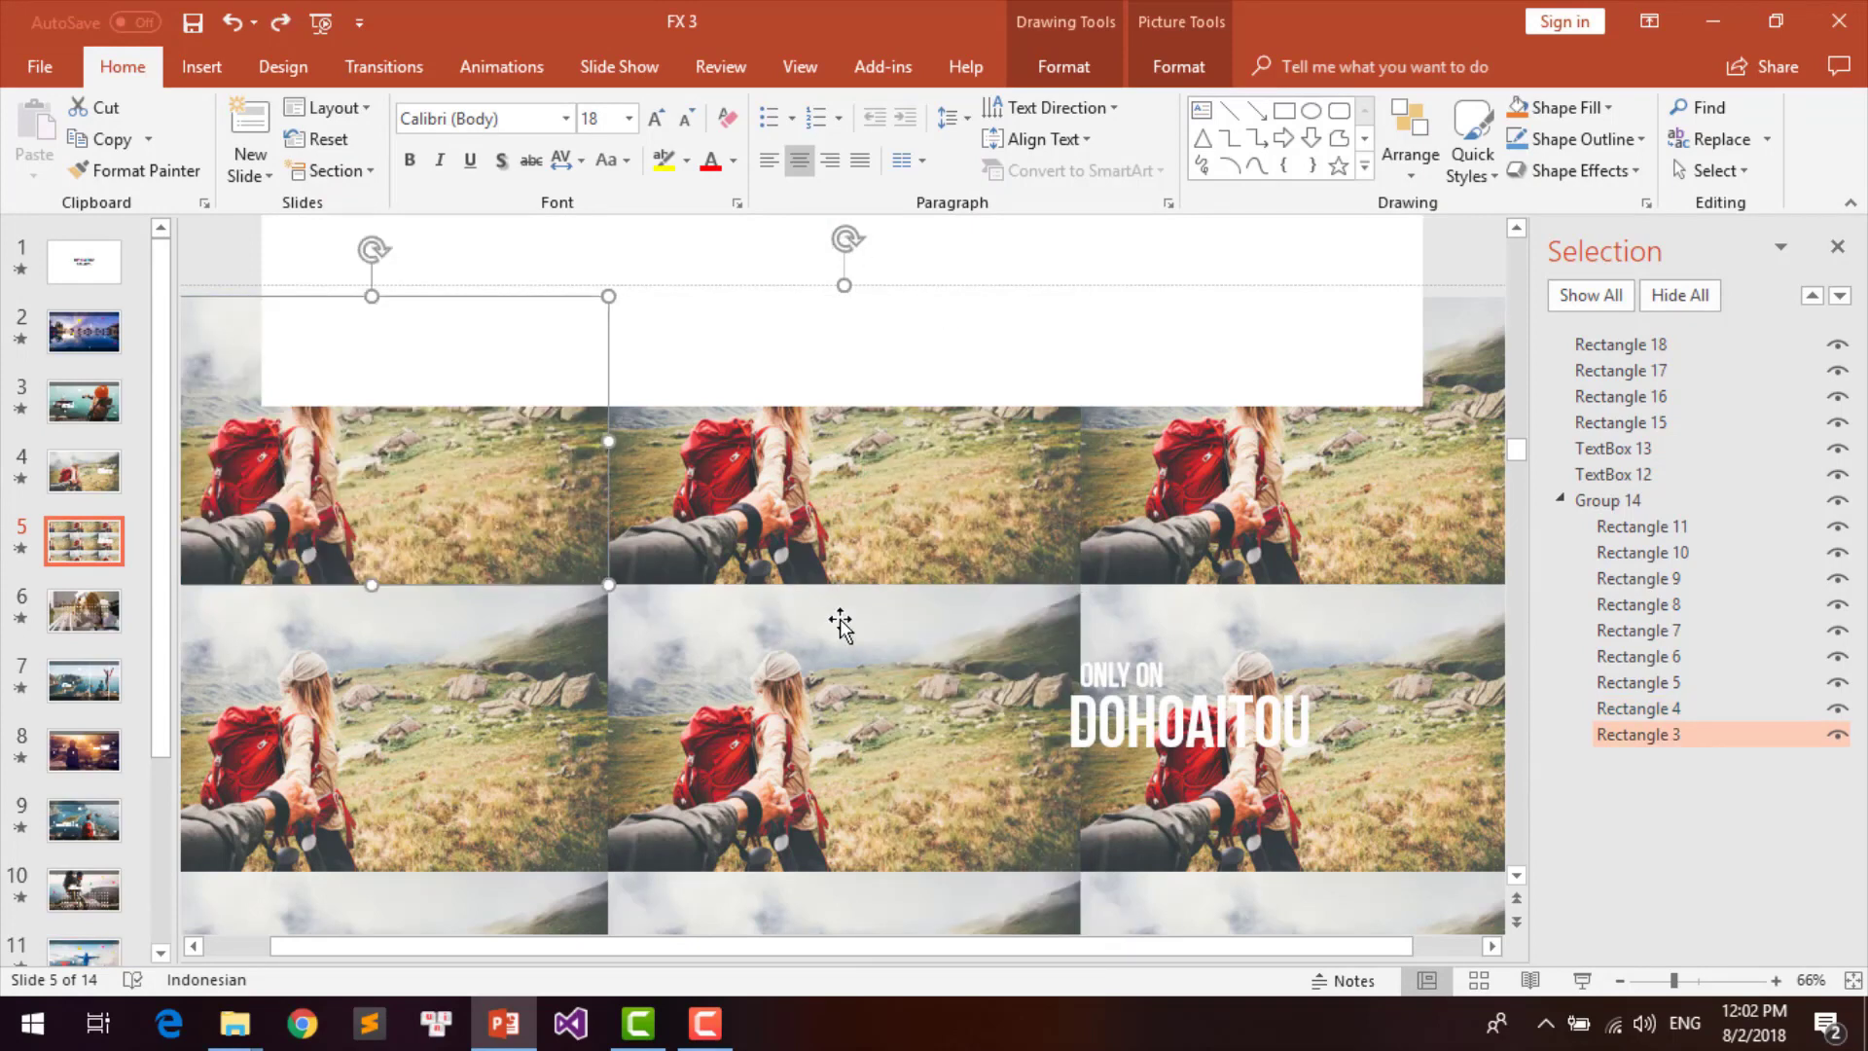
# Step: Browse to slide 12, inspect its invisible rectangle, then move on to slide 13
pyautogui.scroll(-3, 841, 625)
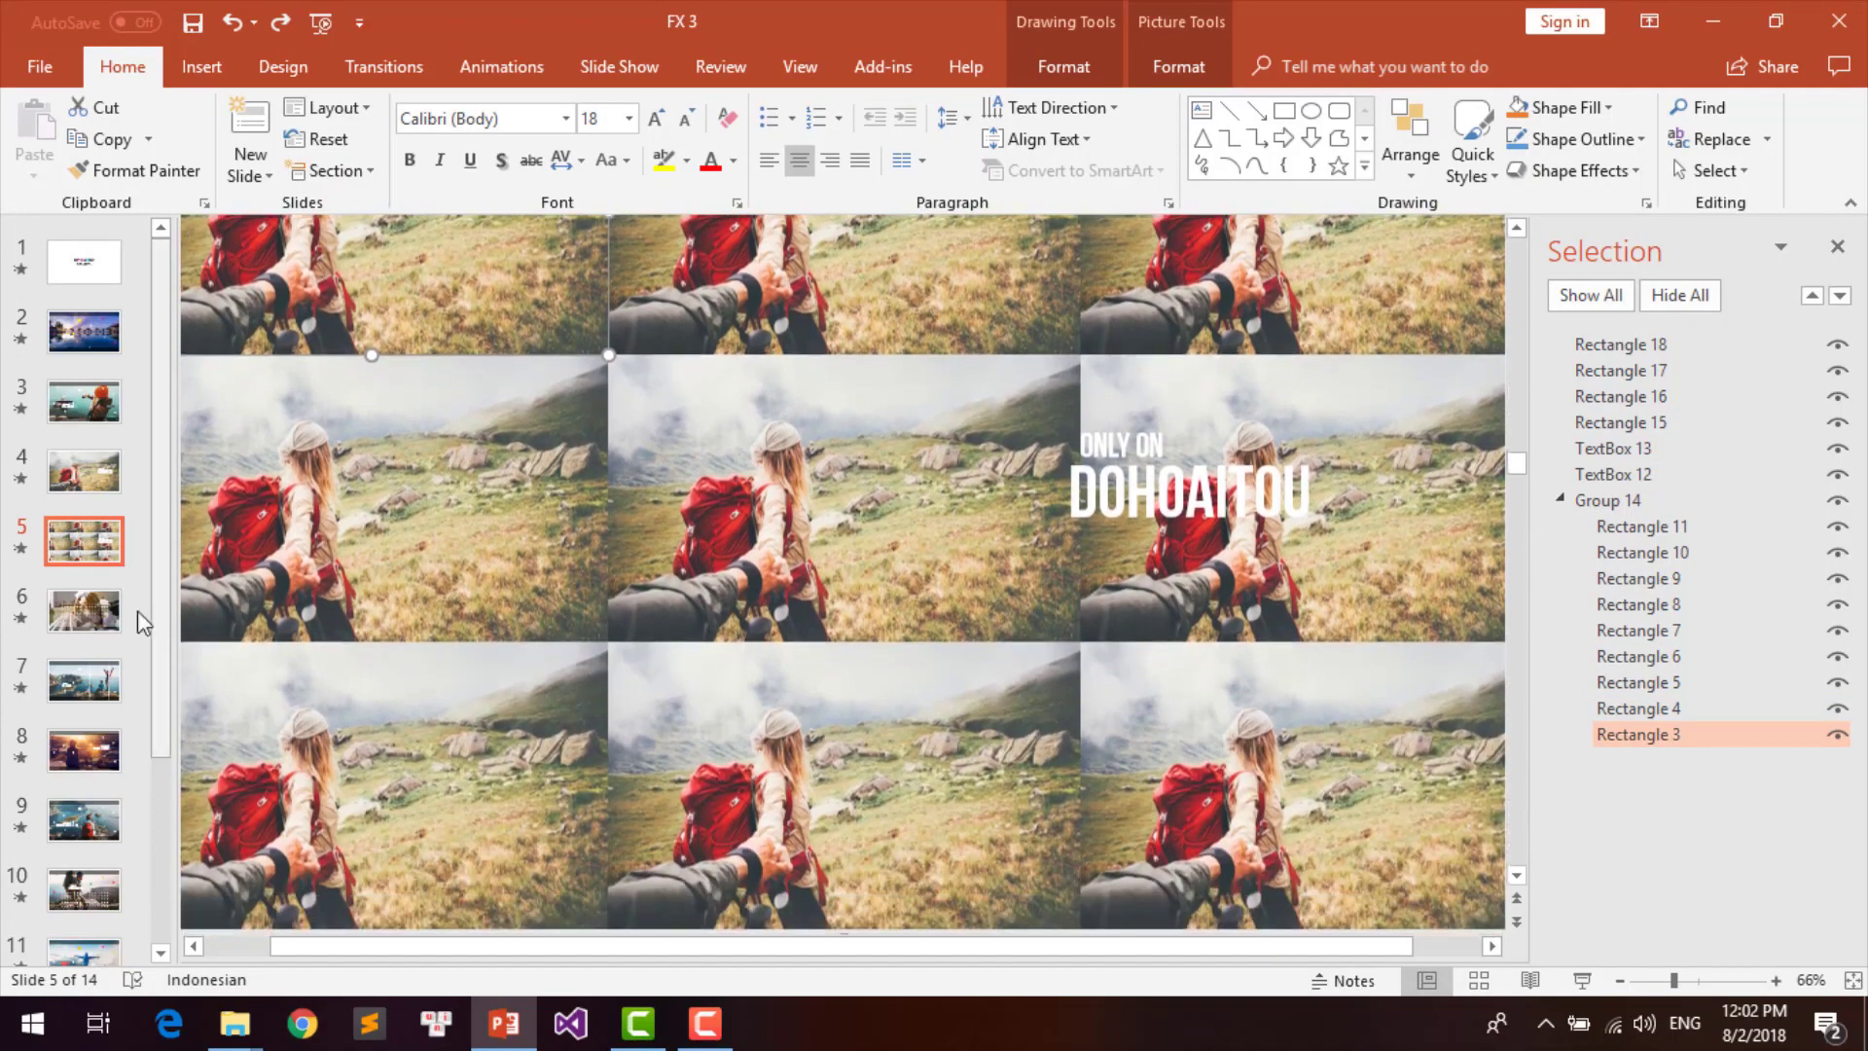
pyautogui.click(89, 640)
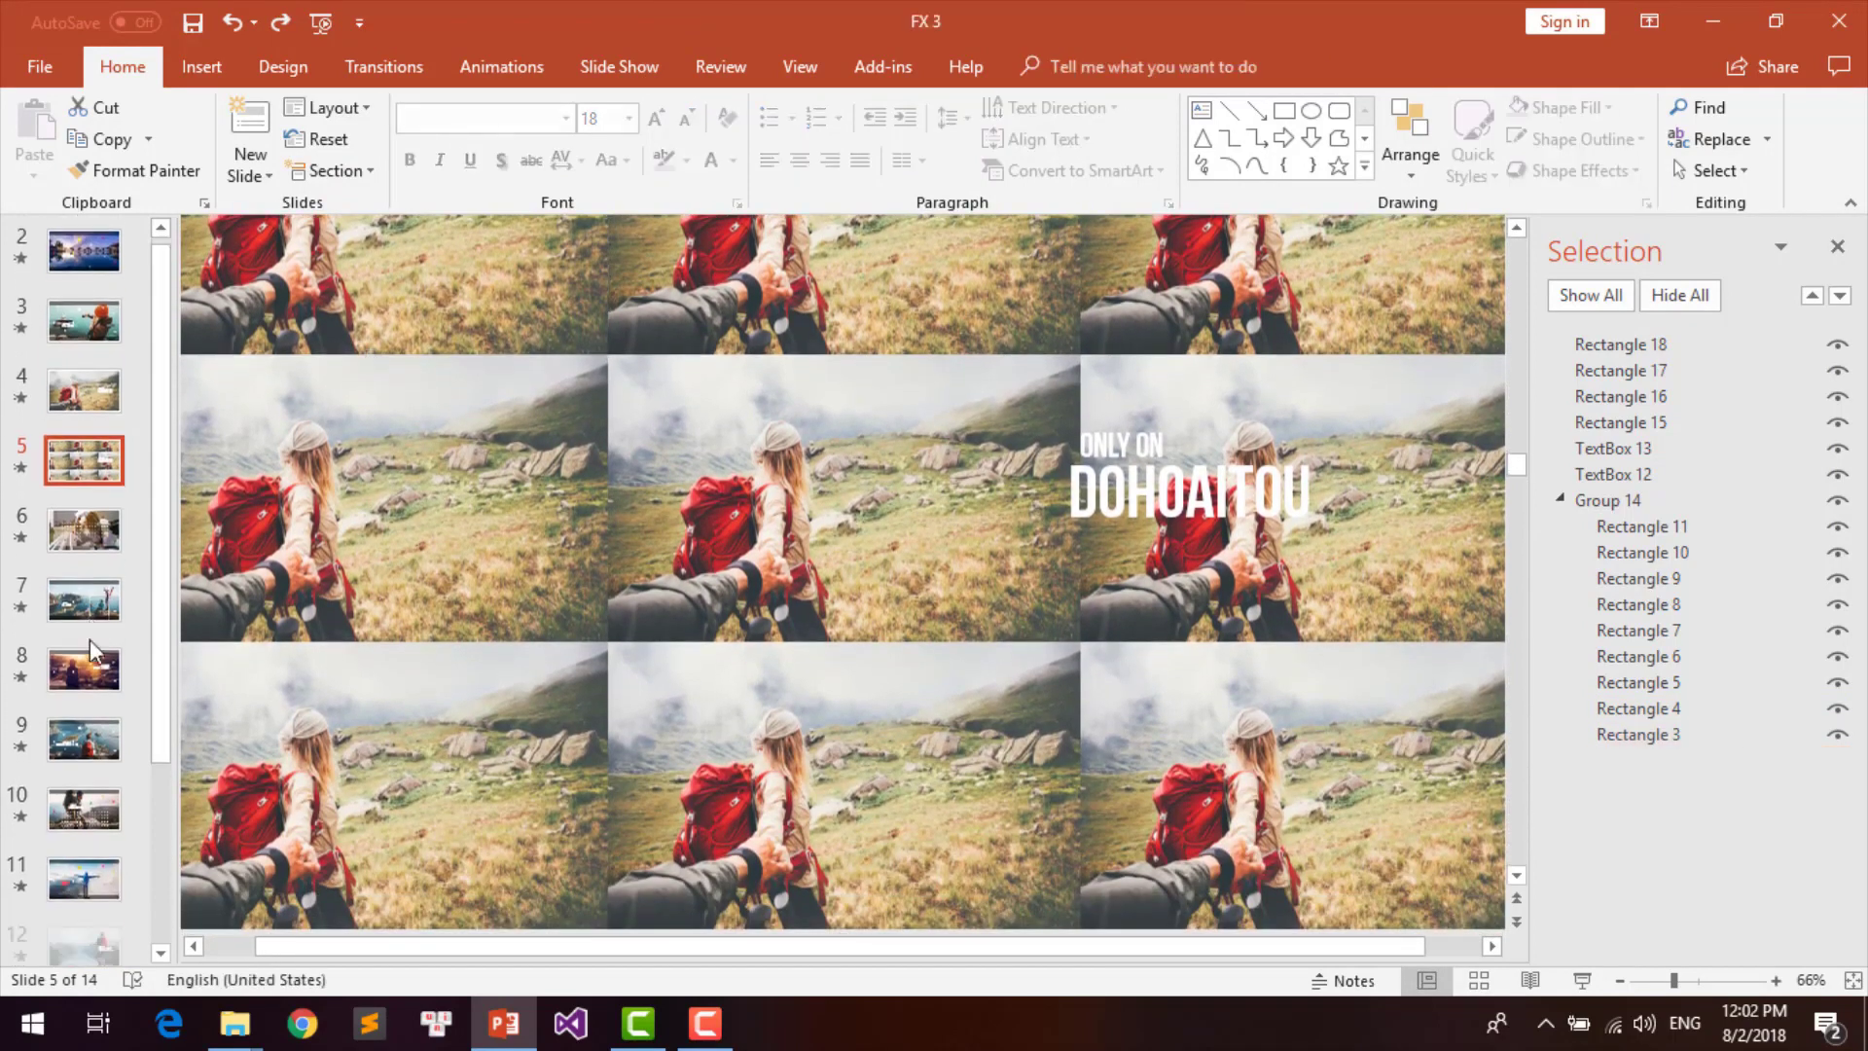
pyautogui.scroll(-3, 90, 639)
pyautogui.click(81, 751)
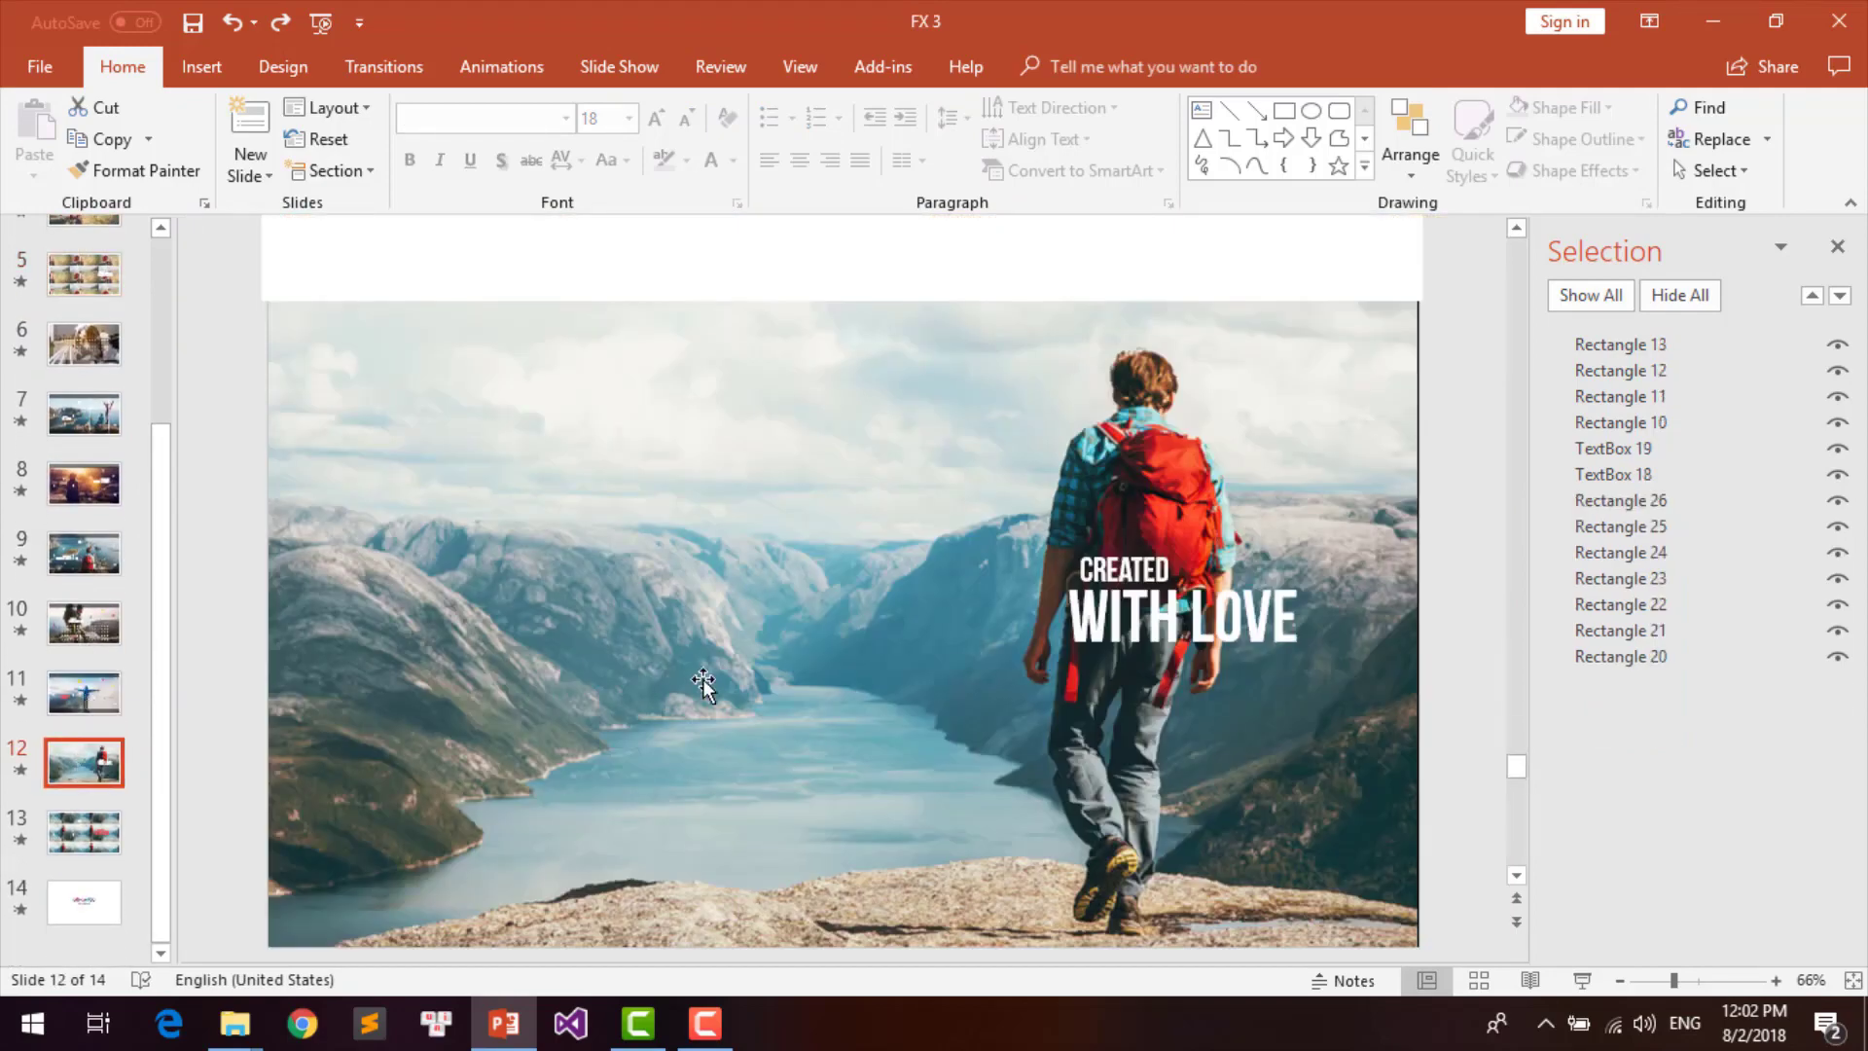
pyautogui.click(704, 681)
pyautogui.click(84, 762)
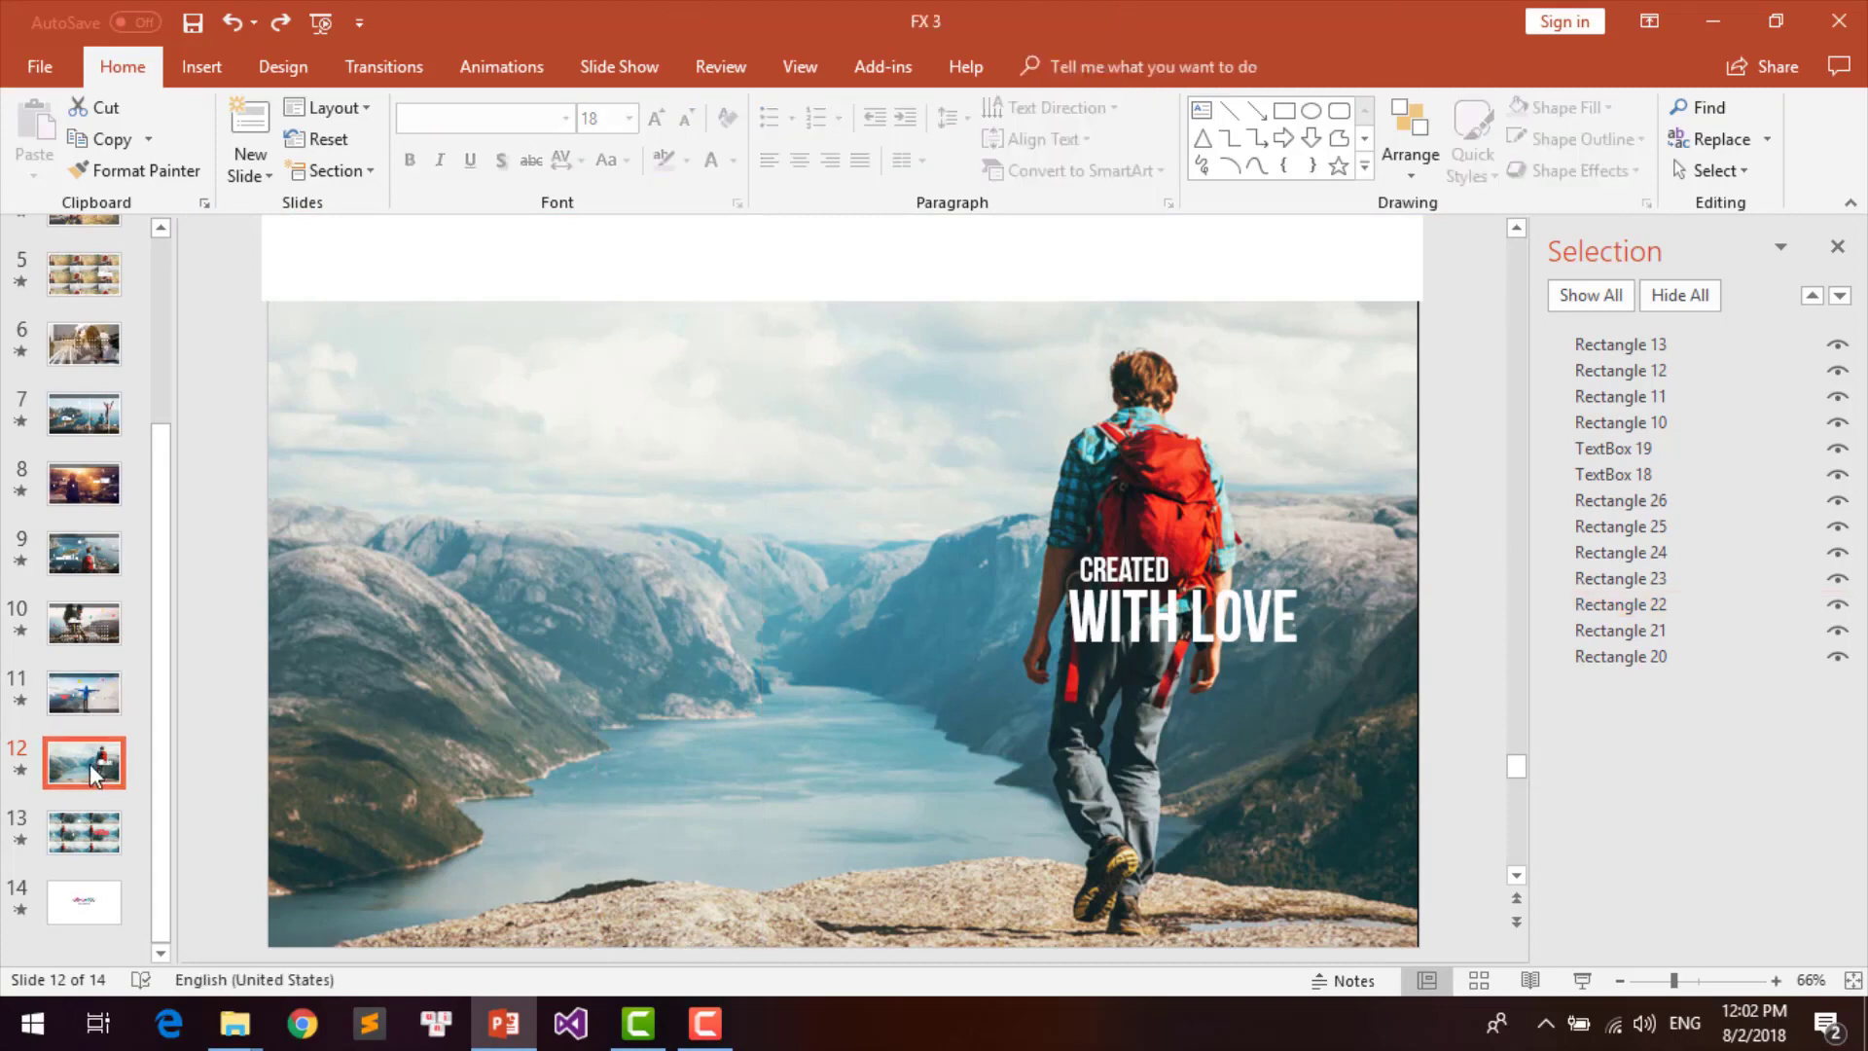
pyautogui.click(83, 831)
pyautogui.scroll(4, 54, 601)
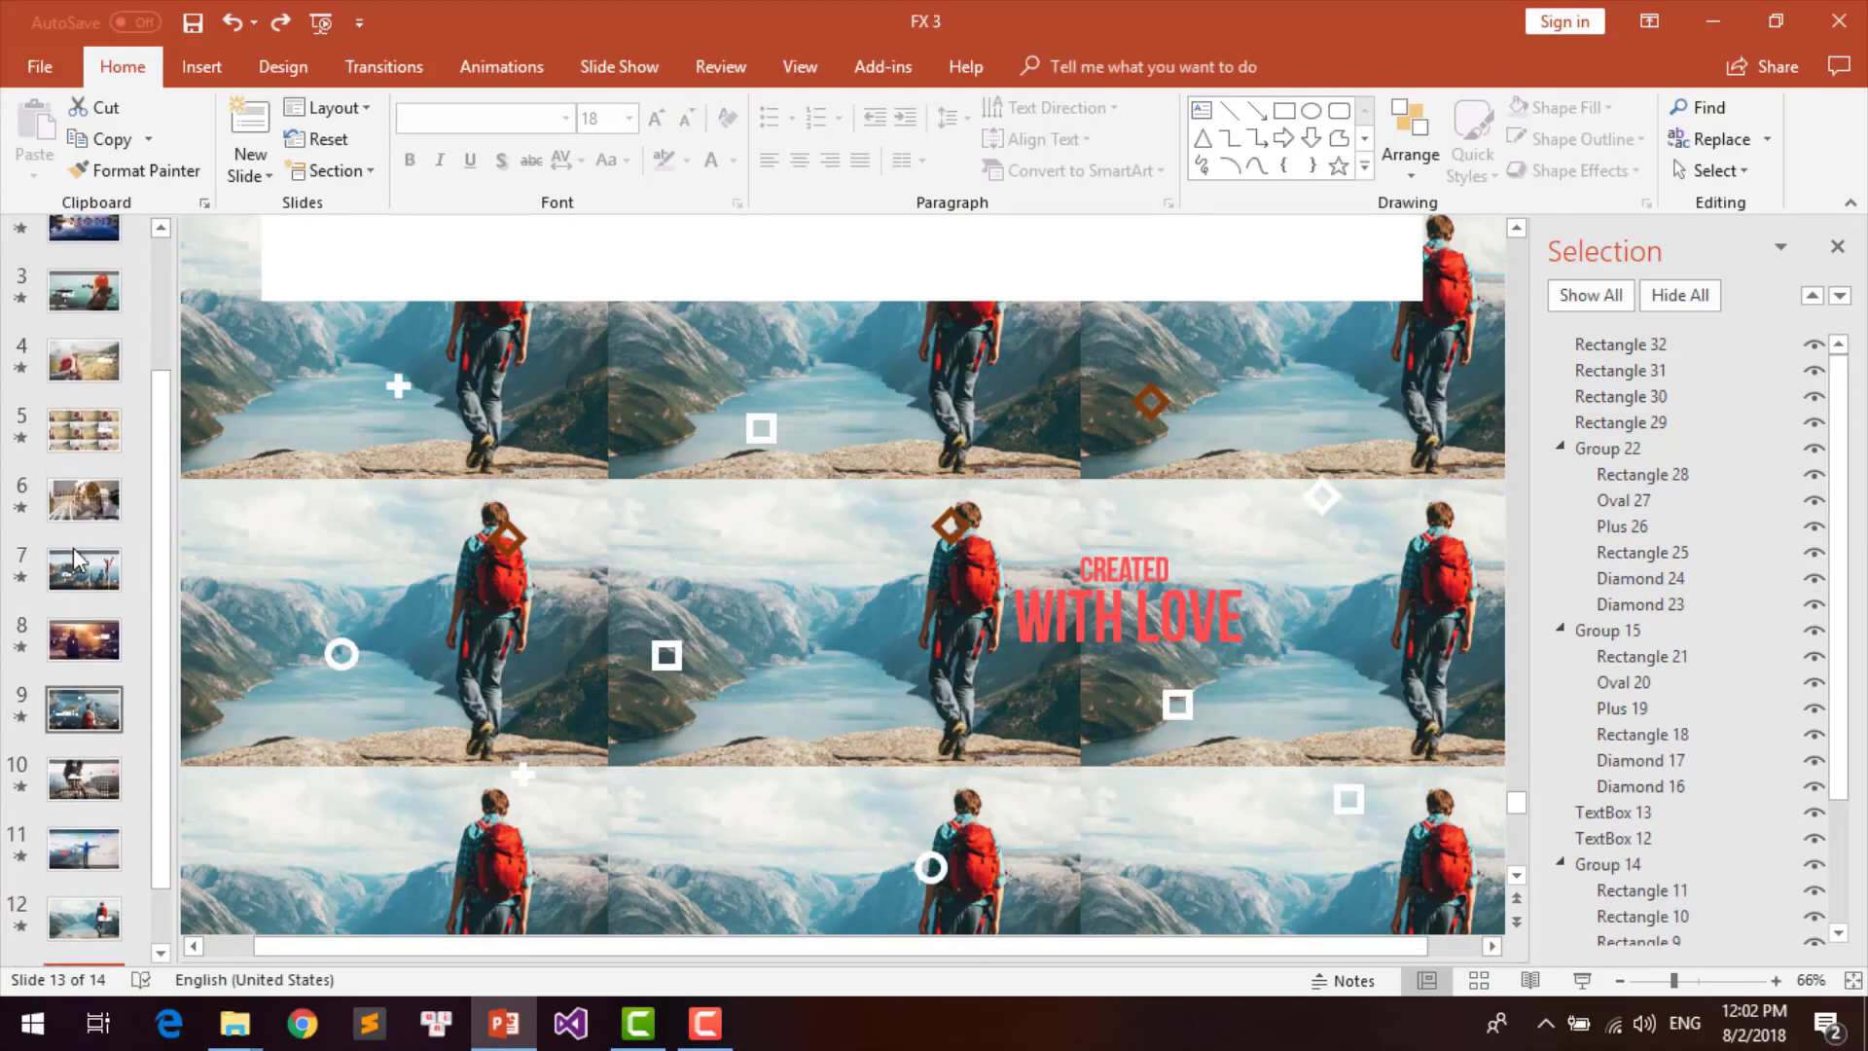
# Step: Set Create a Video to Full HD (1080p) at 04.00 seconds per slide, then return to editing
pyautogui.click(47, 76)
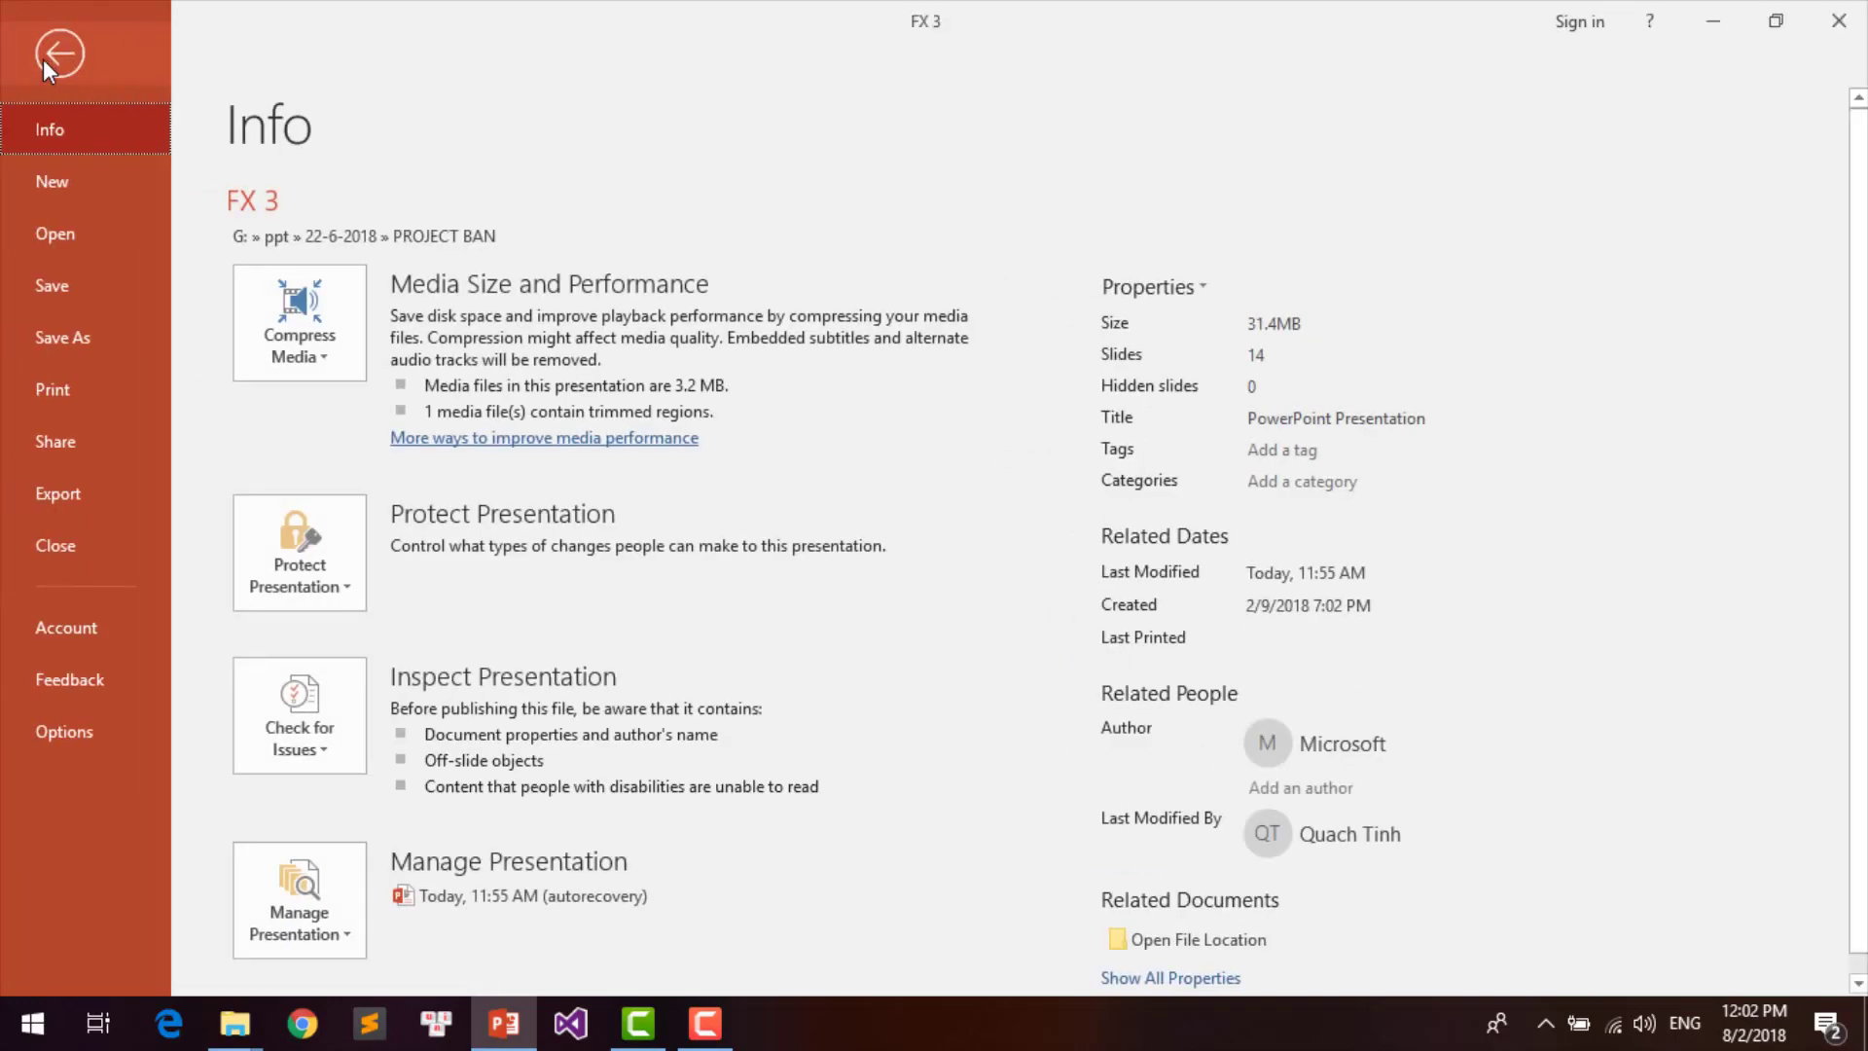
pyautogui.click(84, 490)
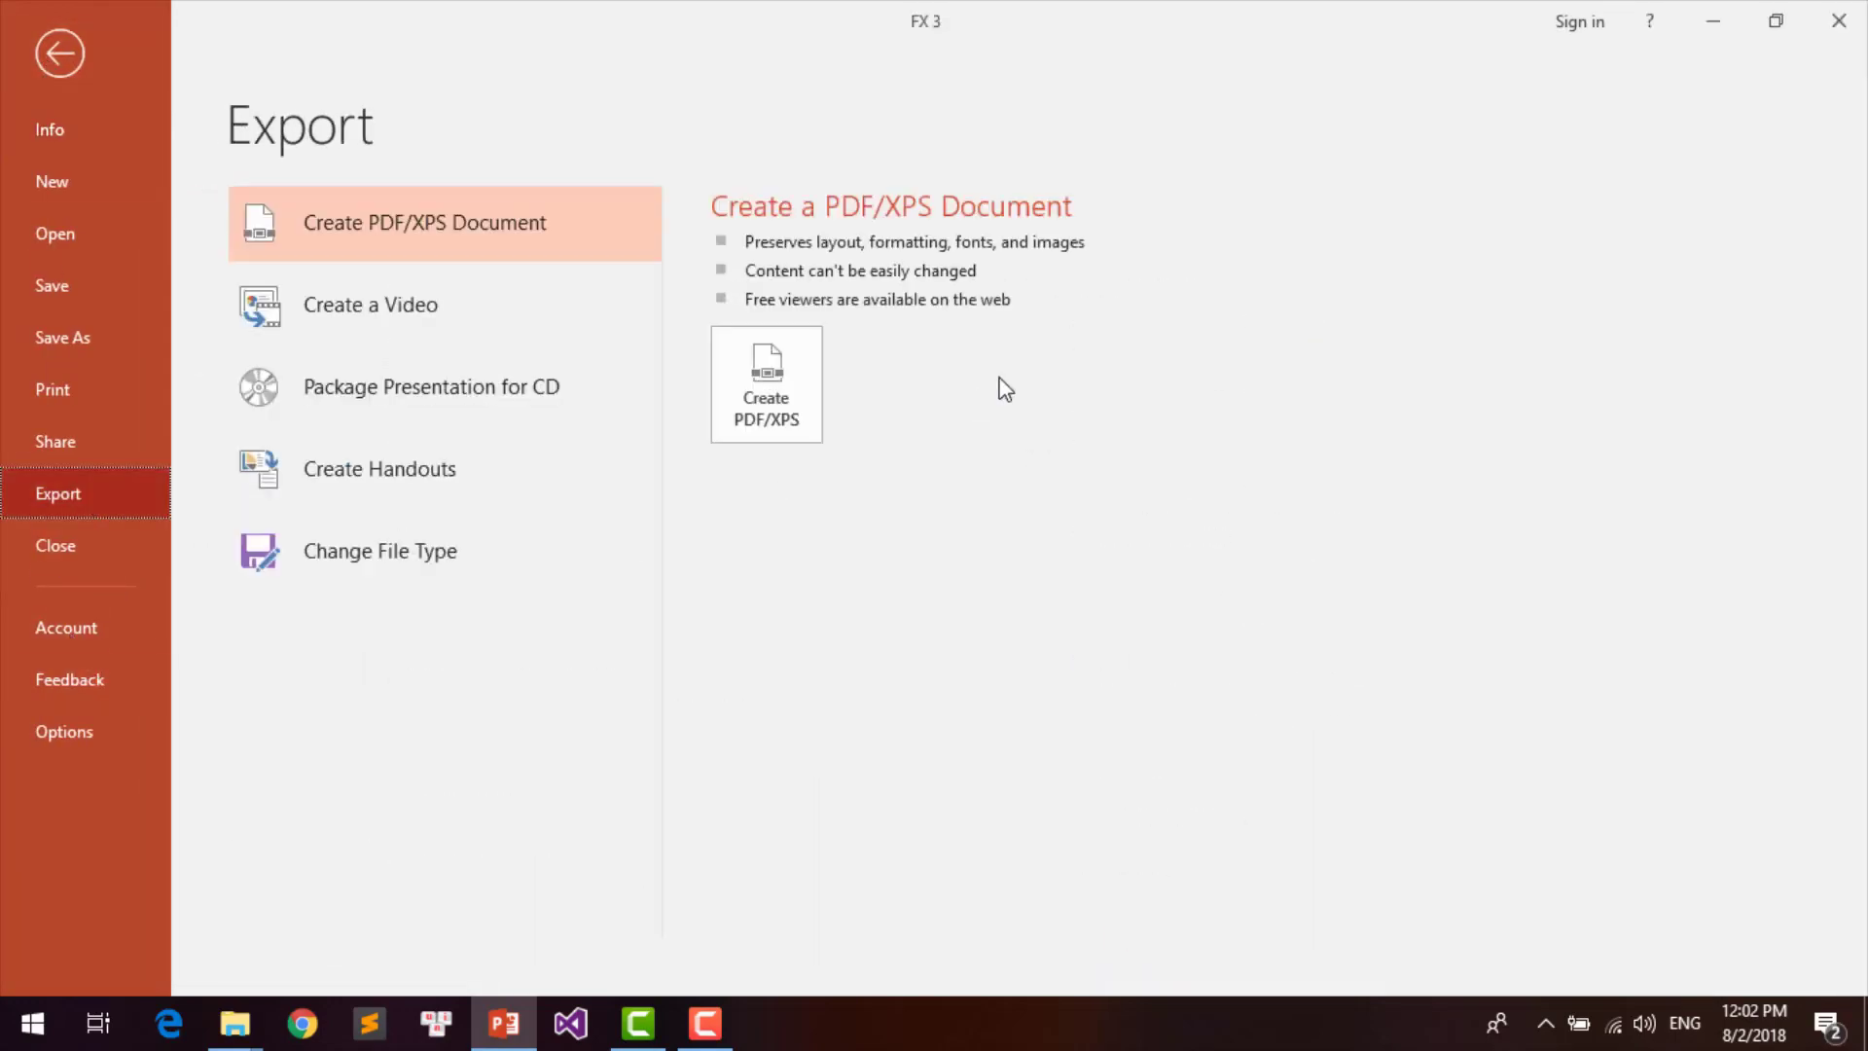
pyautogui.click(505, 325)
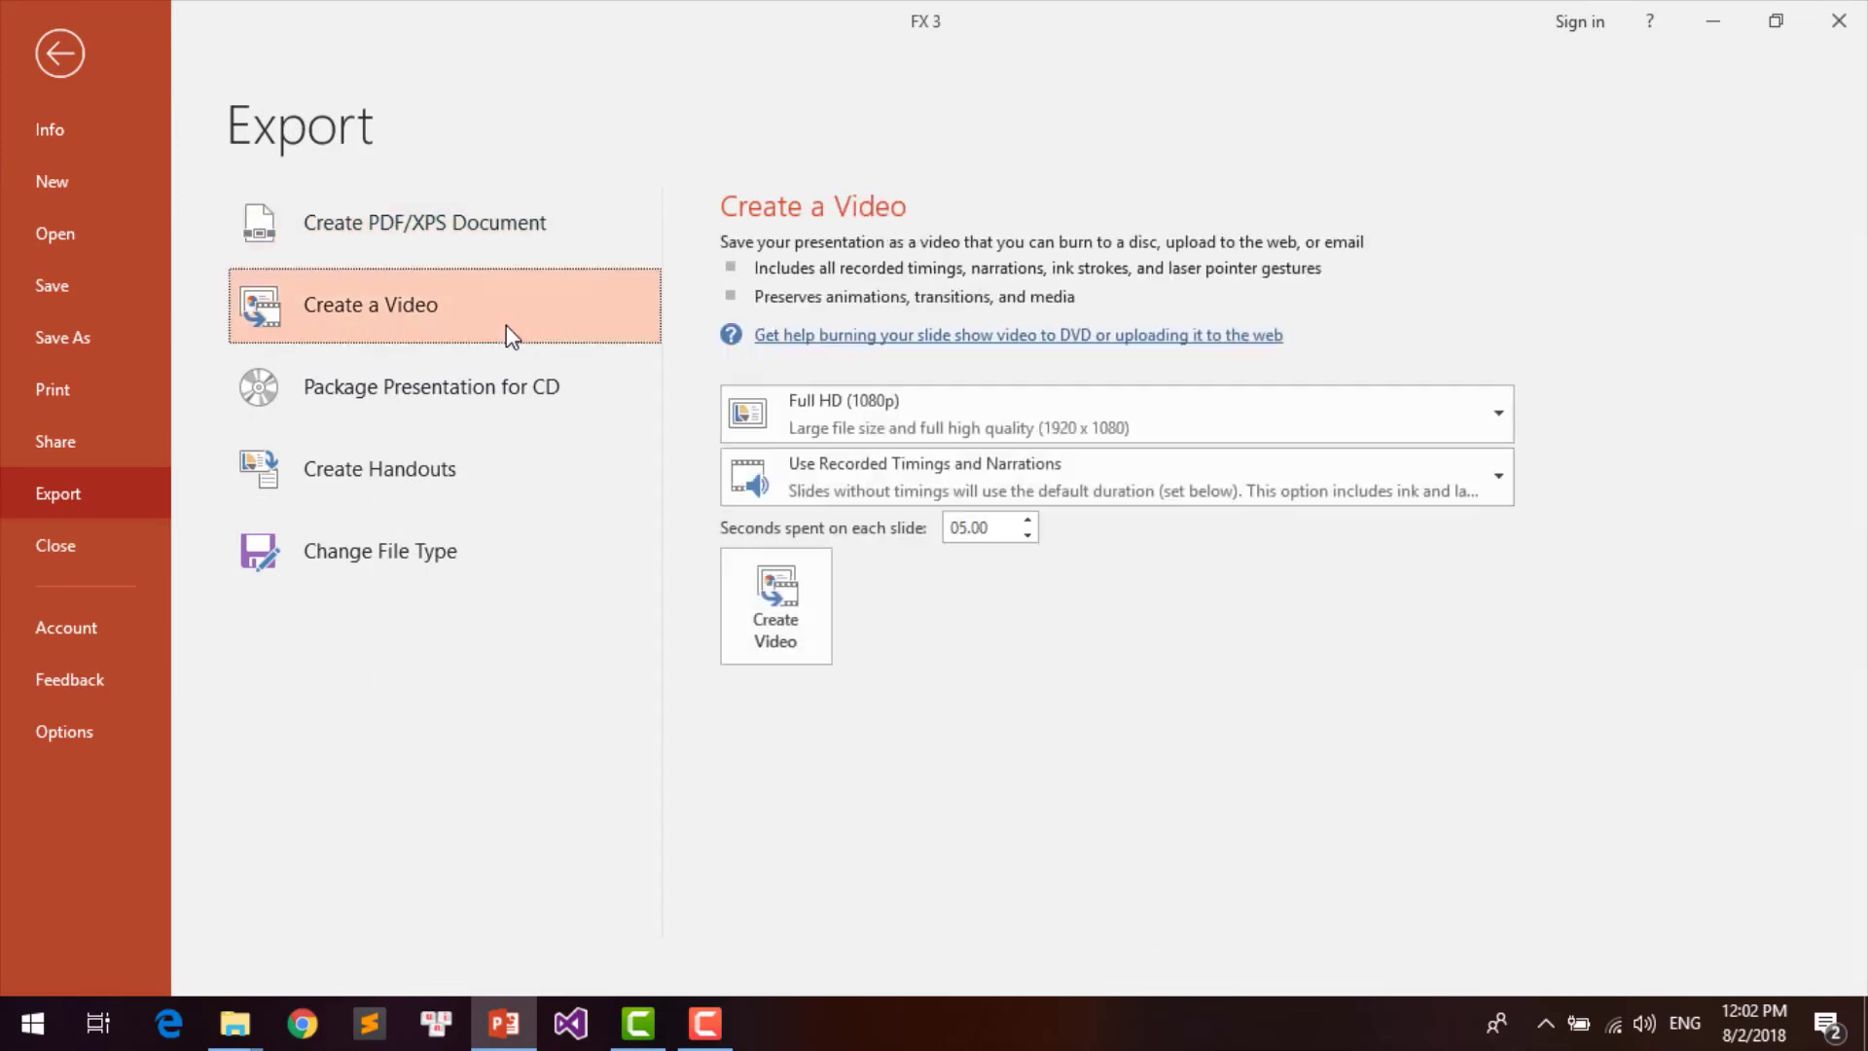
pyautogui.click(977, 433)
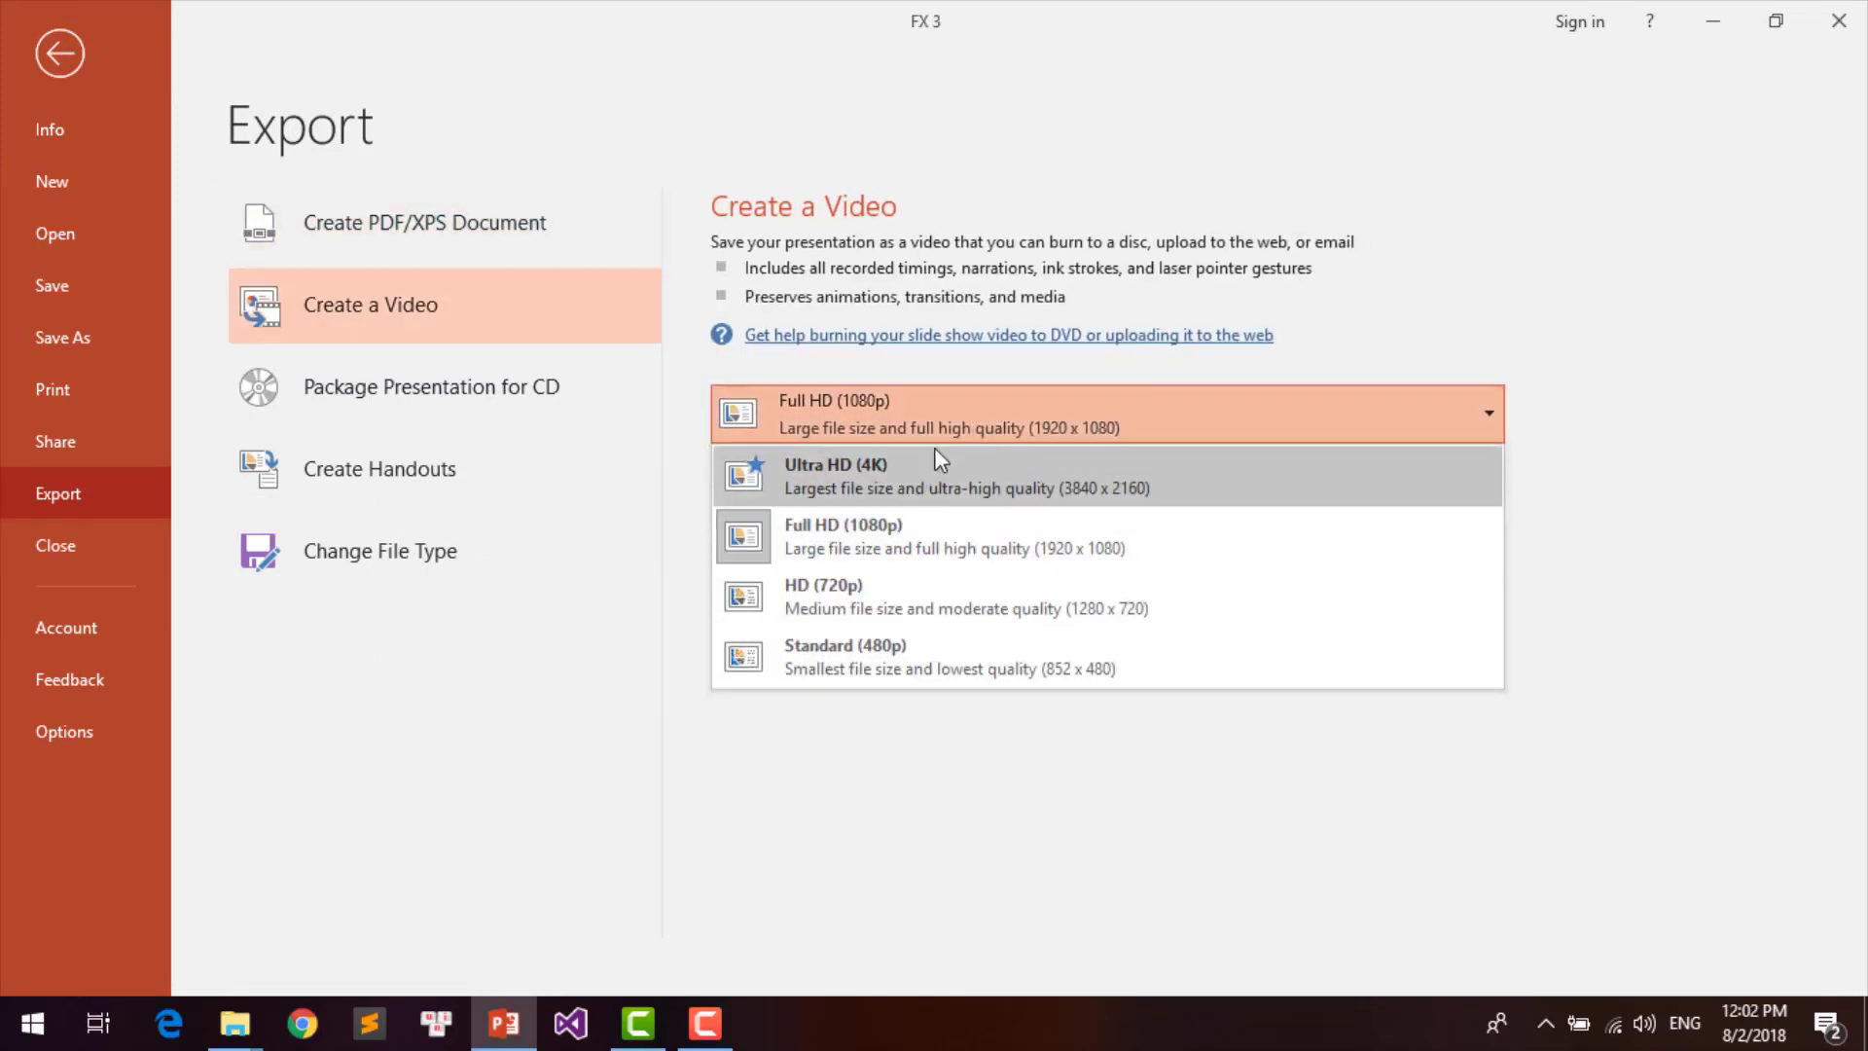
pyautogui.click(942, 420)
pyautogui.click(1018, 535)
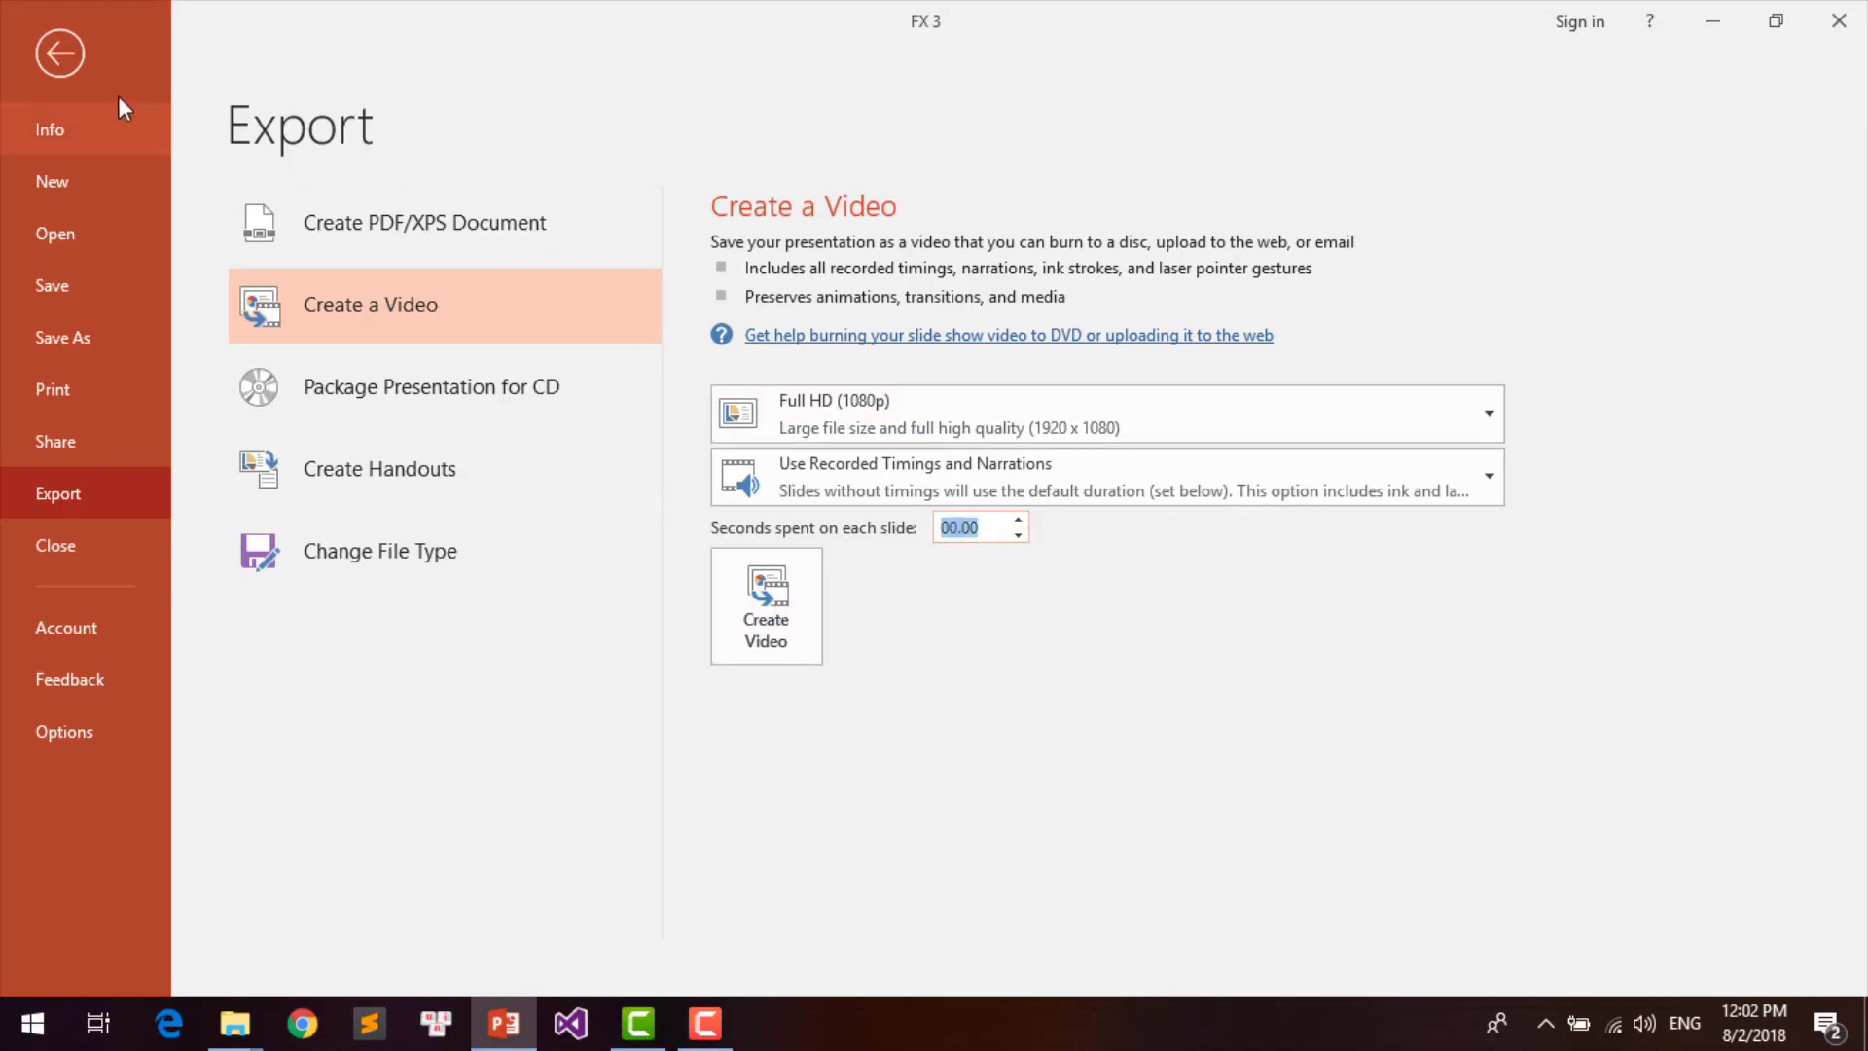
pyautogui.click(62, 54)
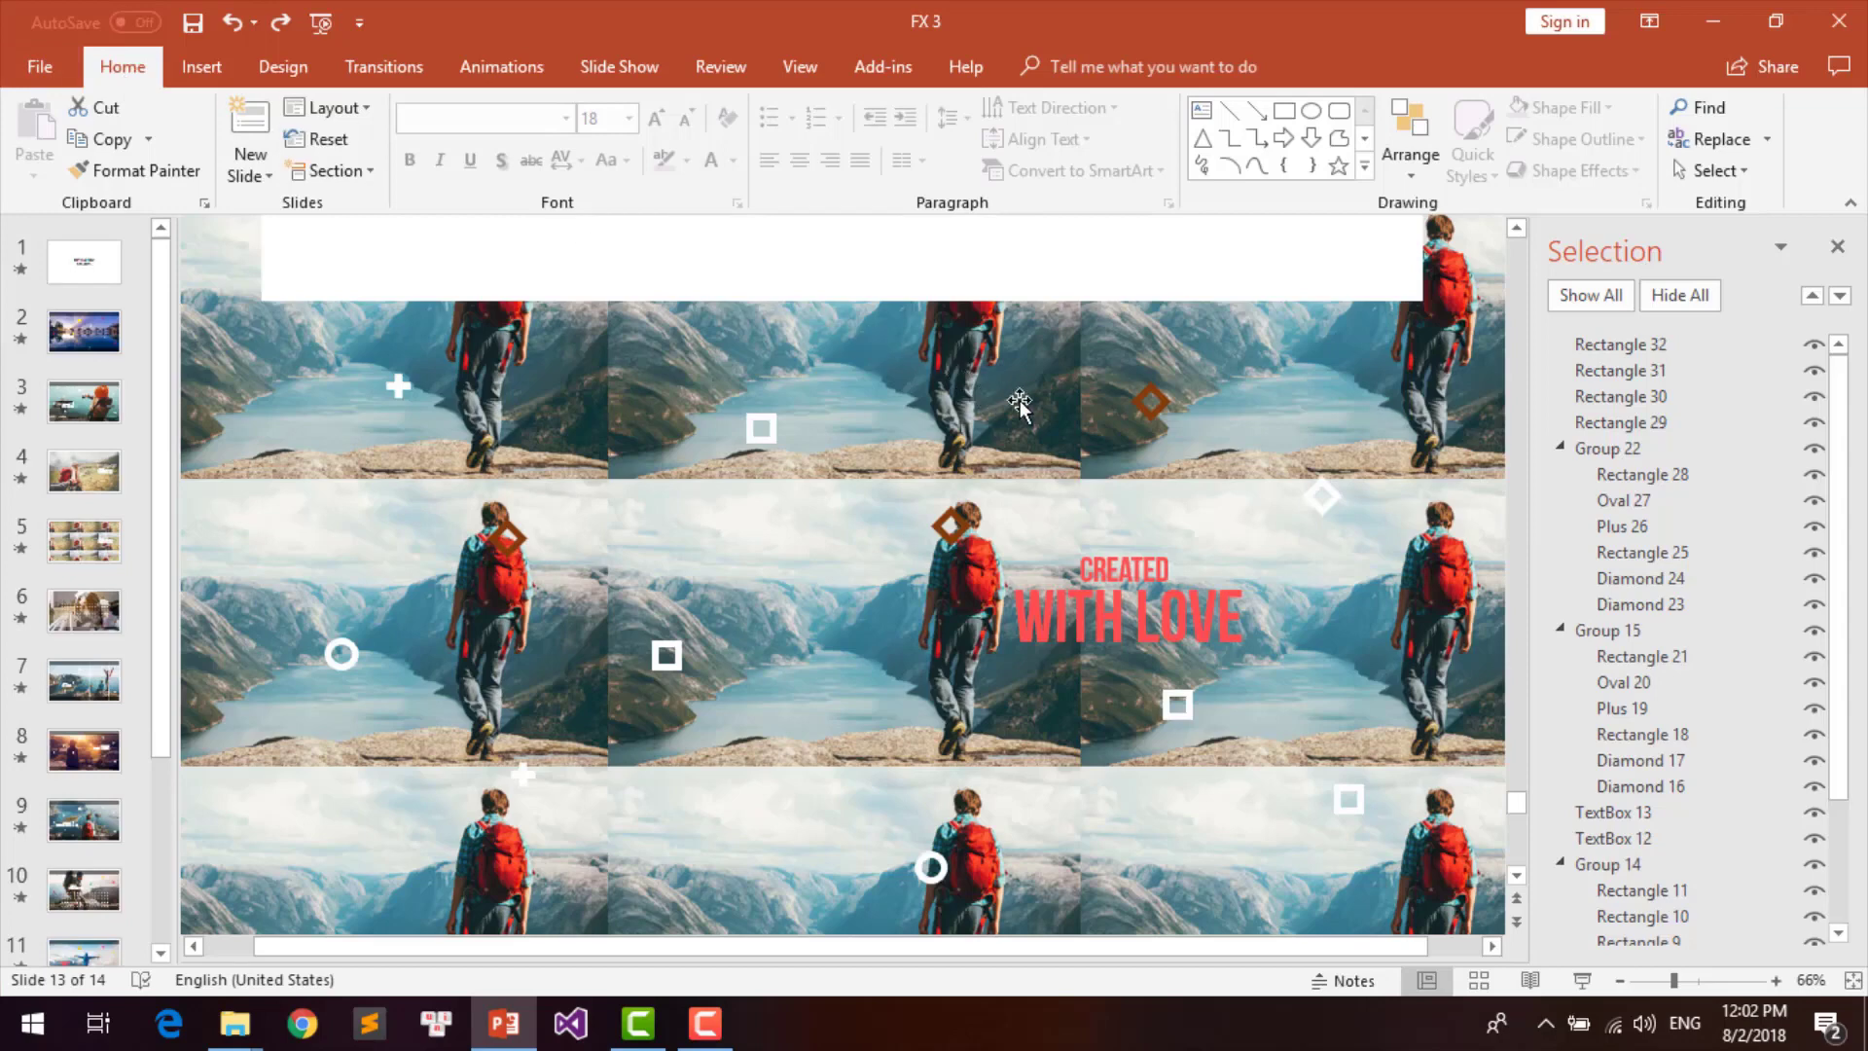
pyautogui.scroll(2, 638, 635)
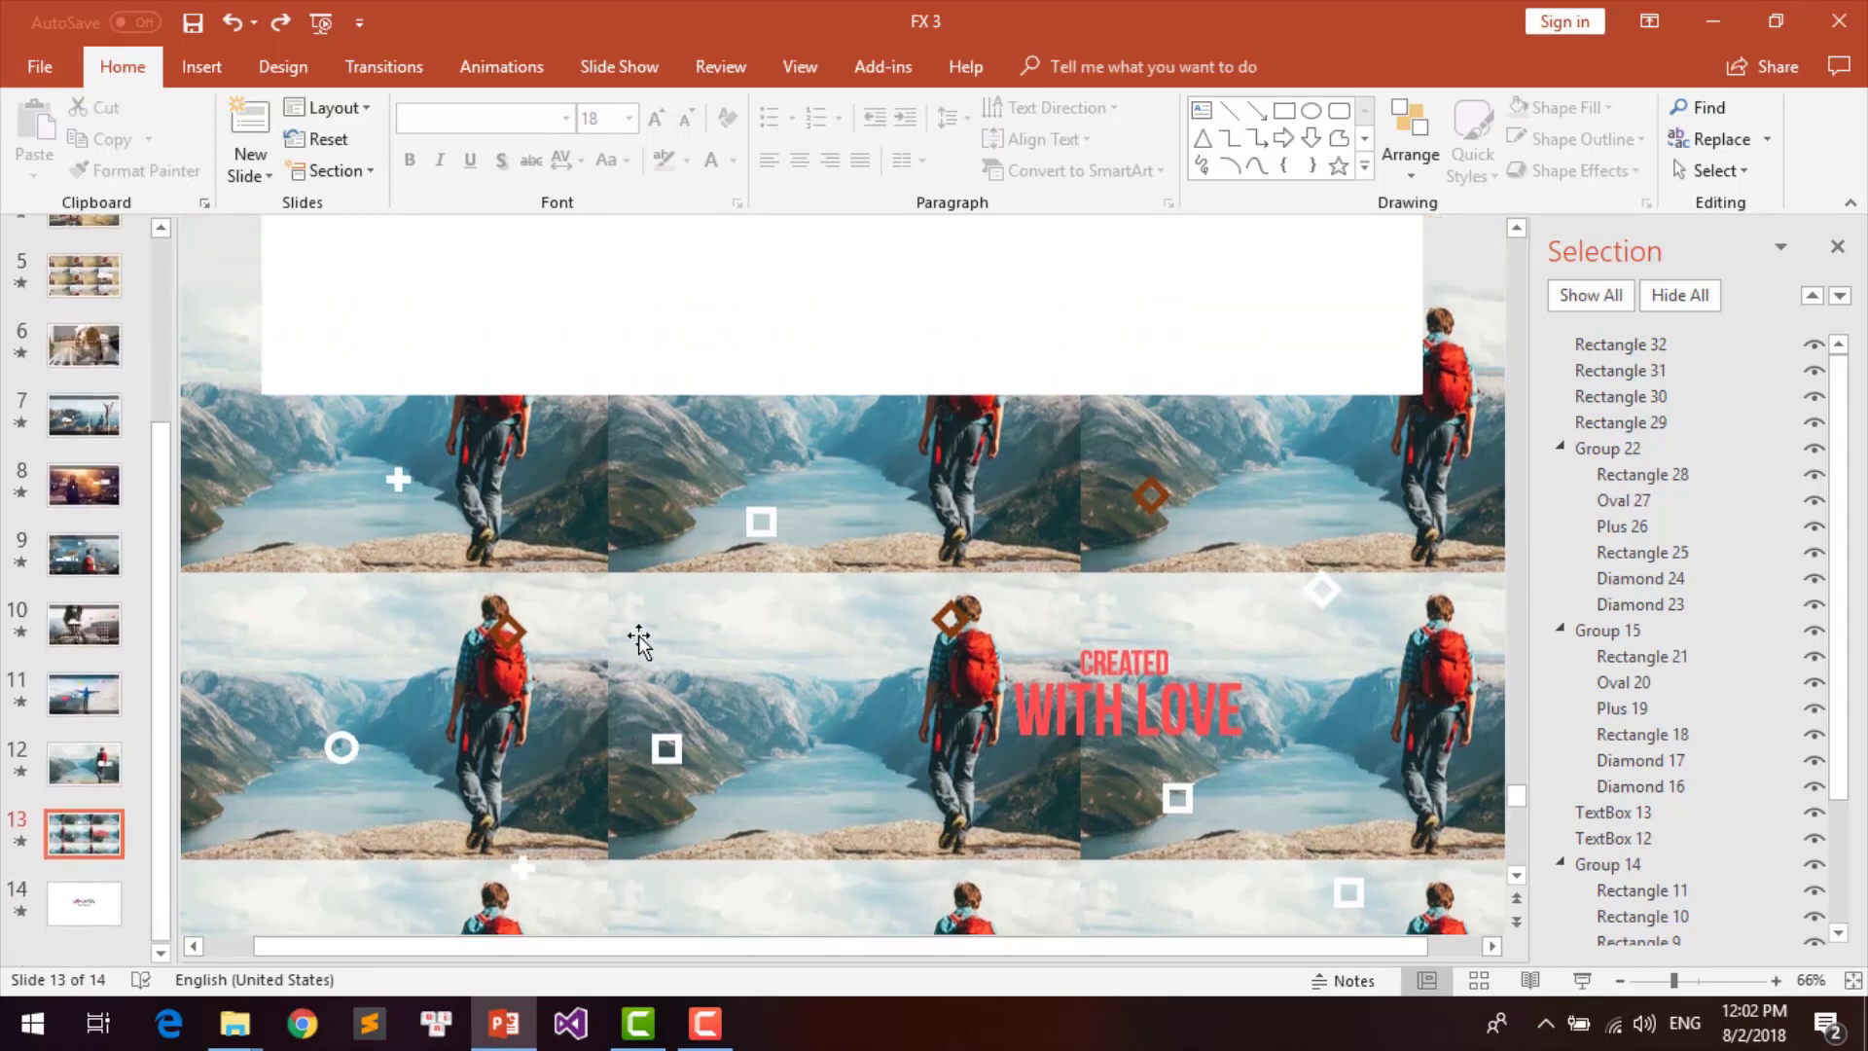